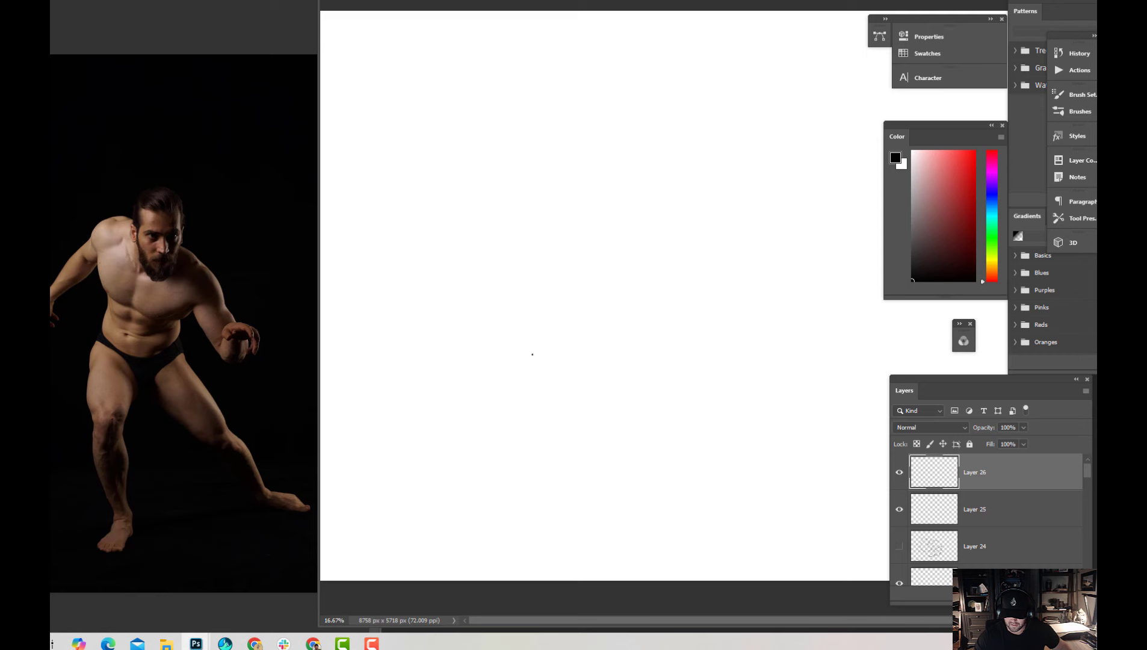
Sketch two long parallel C-shaped curves on Layer 26, with short lines crossing at their lower end
left_click_drag(539, 267, 620, 485)
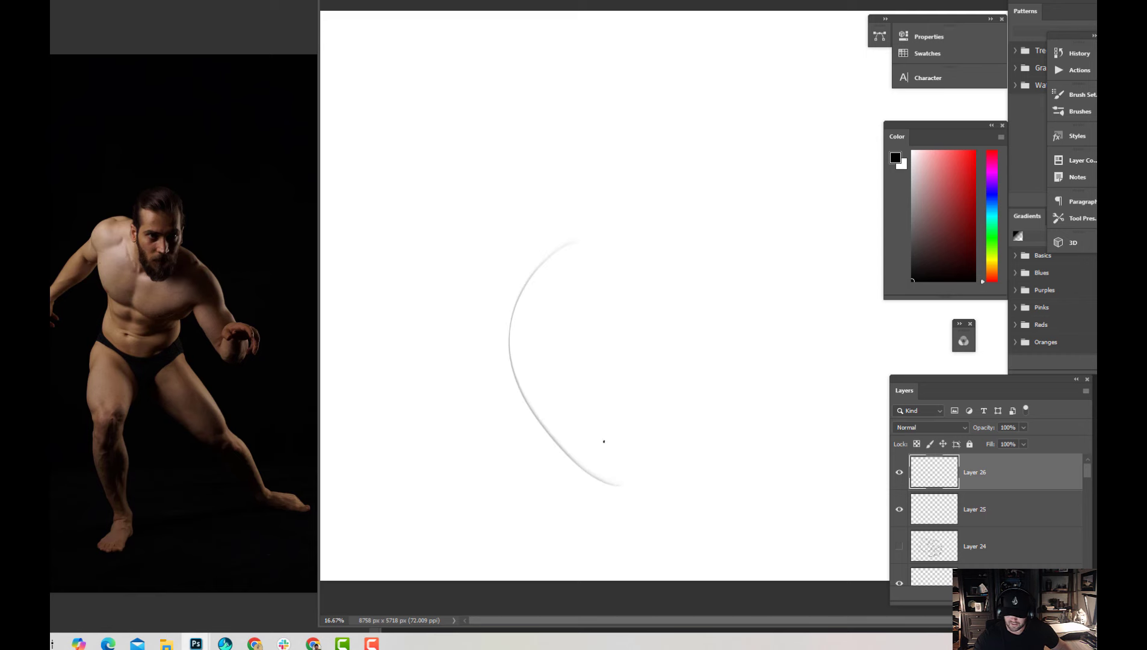
mouse_move(548, 236)
left_mouse_down()
mouse_move(605, 500)
mouse_move(539, 507)
mouse_move(617, 509)
left_mouse_up()
mouse_move(531, 512)
left_mouse_down()
mouse_move(613, 509)
mouse_move(533, 544)
left_mouse_up()
left_click_drag(612, 491, 543, 537)
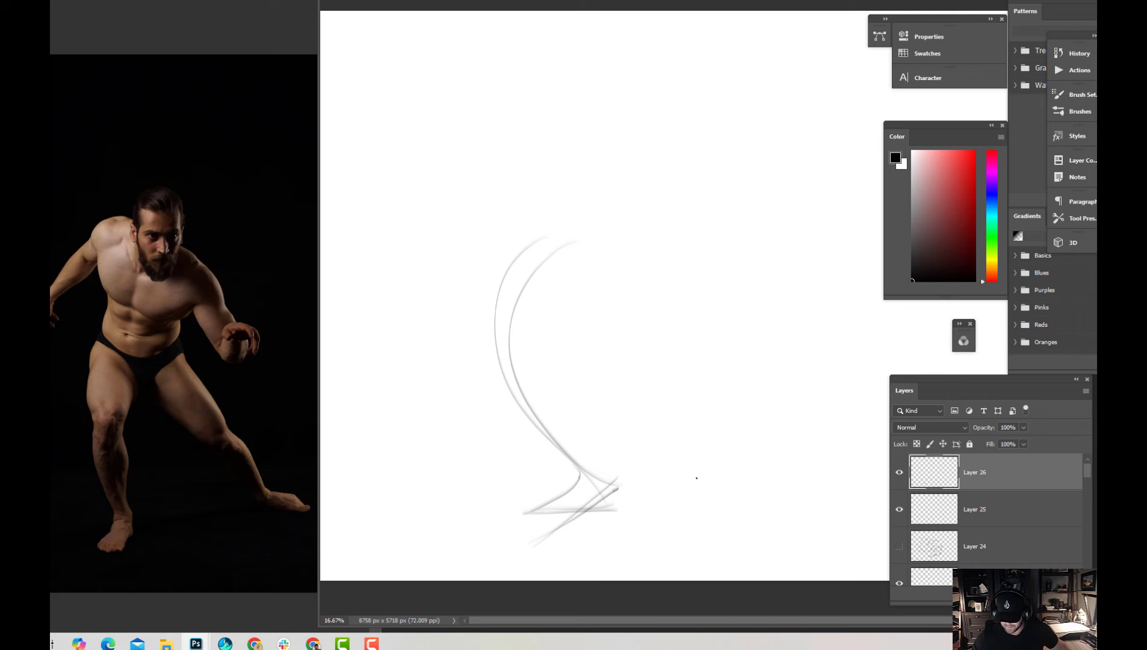
Hide Layer 26 and Layer 25 and add two new empty layers above them
left_click(899, 472)
left_click(900, 509)
key("ctrl+alt+shift+n")
key("ctrl+alt+shift+n")
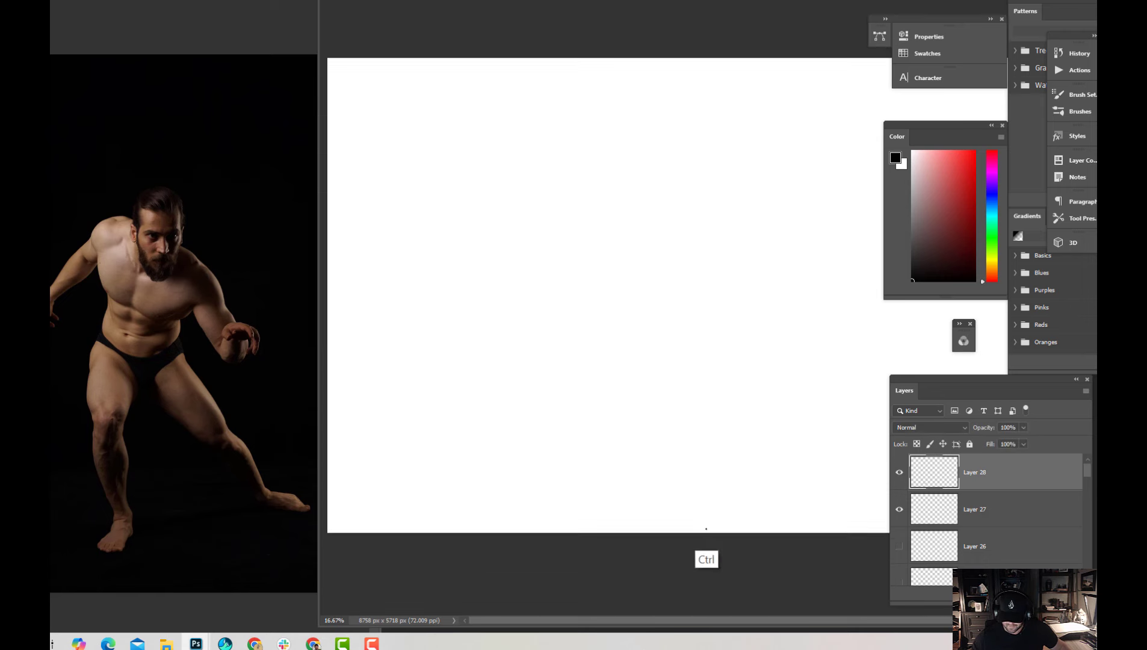
Draw loose overlapping circles on Layer 28, continuing them into a fan of ellipses that gradually flatten toward the upper part of the canvas
key("ctrl+minus")
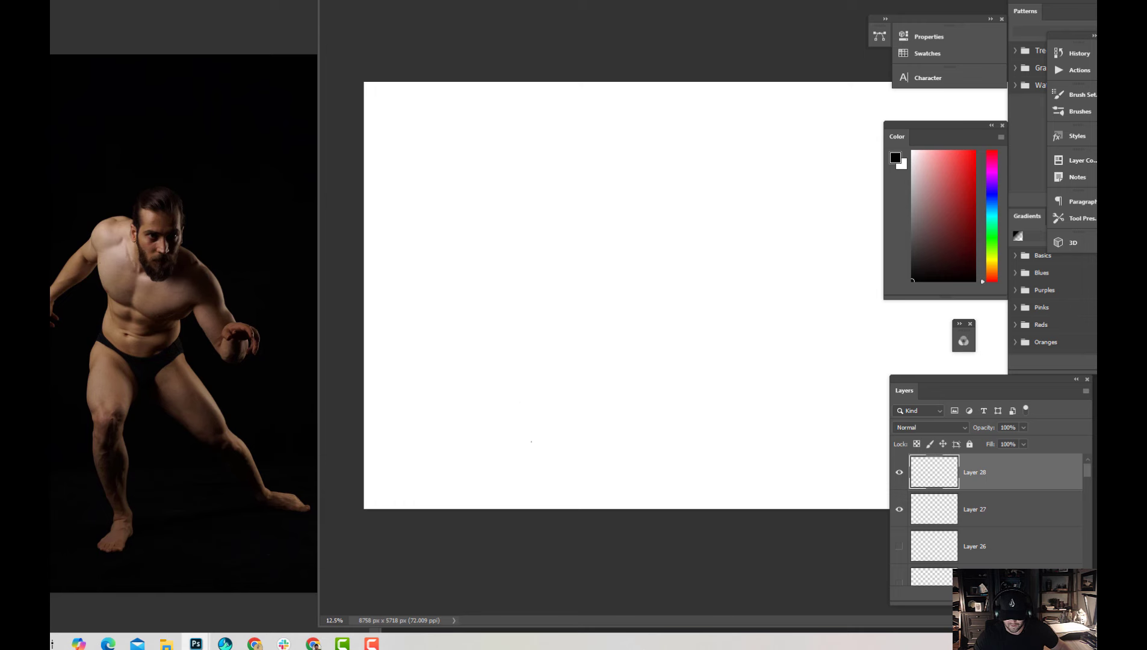
key("ctrl+plus")
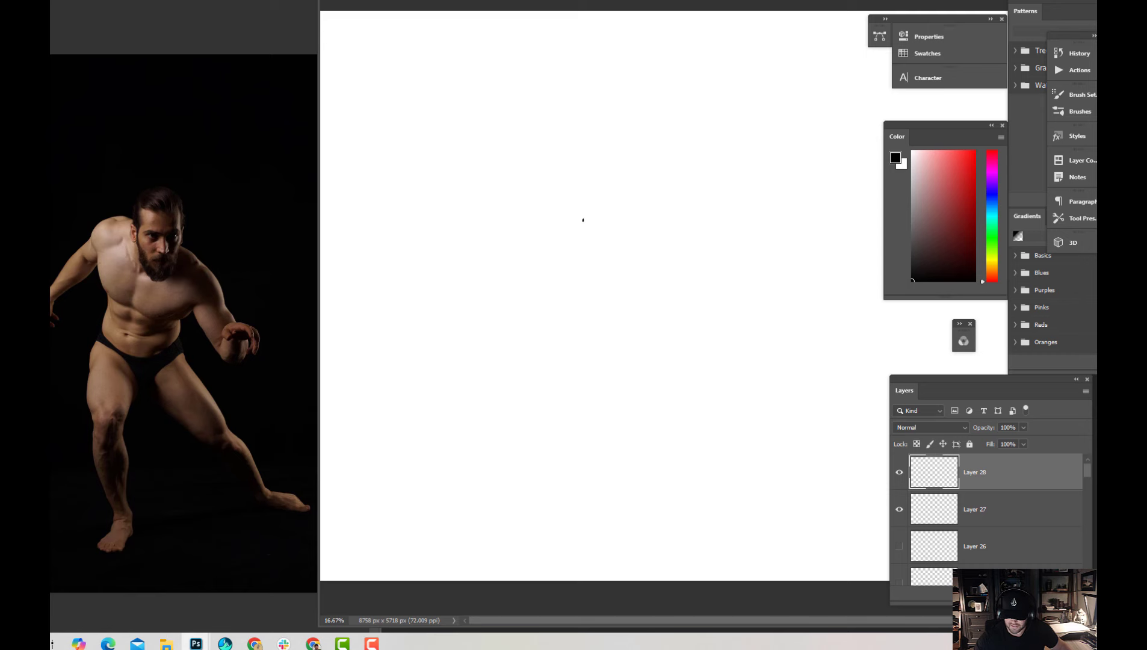
mouse_move(552, 191)
left_mouse_down()
mouse_move(593, 251)
mouse_move(537, 202)
left_mouse_up()
mouse_move(532, 302)
left_mouse_down()
mouse_move(433, 261)
mouse_move(494, 202)
mouse_move(578, 235)
mouse_move(600, 296)
mouse_move(512, 369)
mouse_move(584, 343)
left_mouse_up()
mouse_move(421, 322)
left_mouse_down()
mouse_move(433, 385)
mouse_move(486, 385)
left_mouse_up()
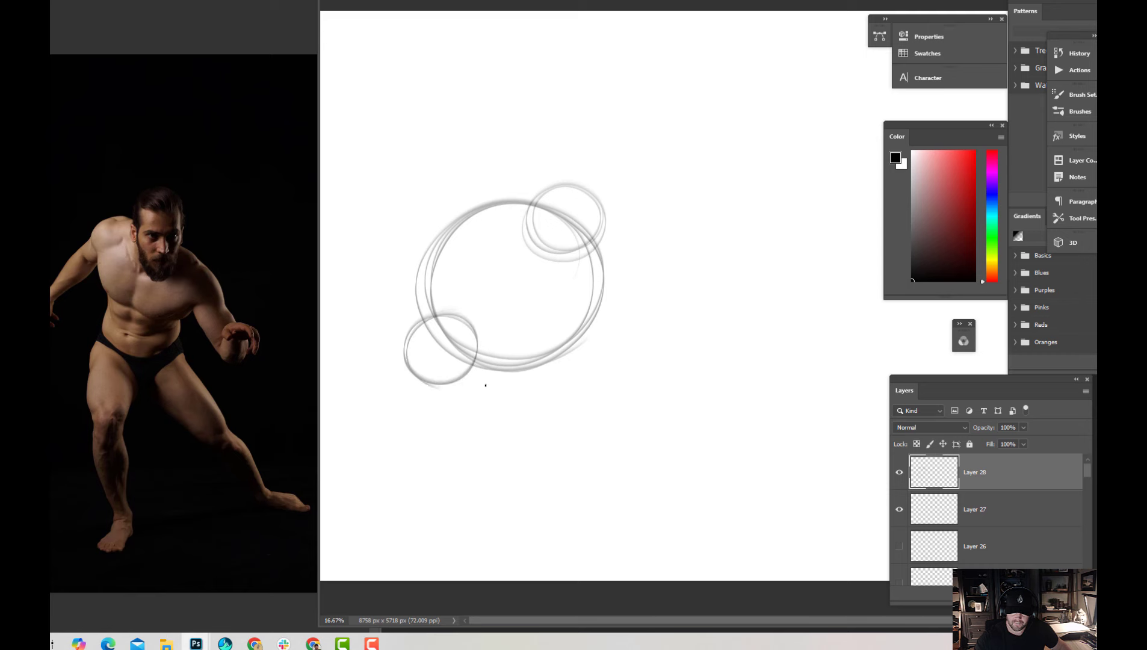
mouse_move(373, 366)
left_mouse_down()
mouse_move(537, 312)
mouse_move(648, 353)
mouse_move(523, 527)
left_mouse_up()
mouse_move(617, 501)
left_mouse_down()
mouse_move(500, 391)
mouse_move(533, 430)
mouse_move(704, 266)
mouse_move(827, 374)
mouse_move(563, 268)
mouse_move(602, 238)
mouse_move(845, 224)
left_mouse_up()
mouse_move(759, 210)
left_mouse_down()
mouse_move(535, 247)
mouse_move(517, 232)
left_mouse_up()
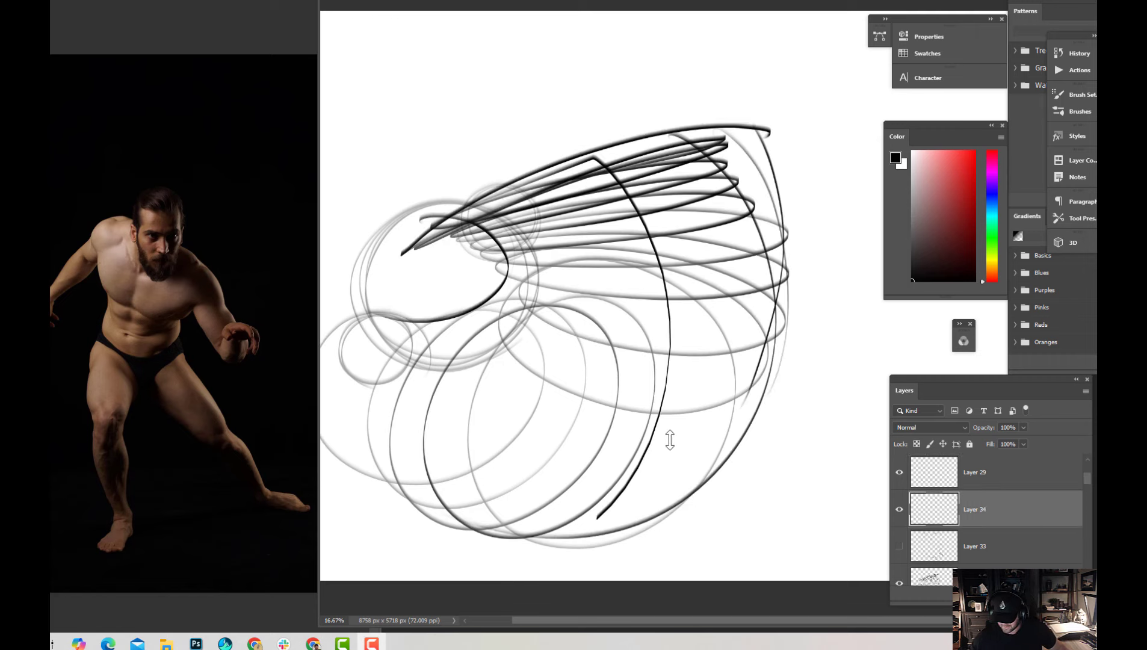
left_click(683, 440)
Hide Layer 29 and Layer 34
key("ctrl+minus")
key("ctrl+plus")
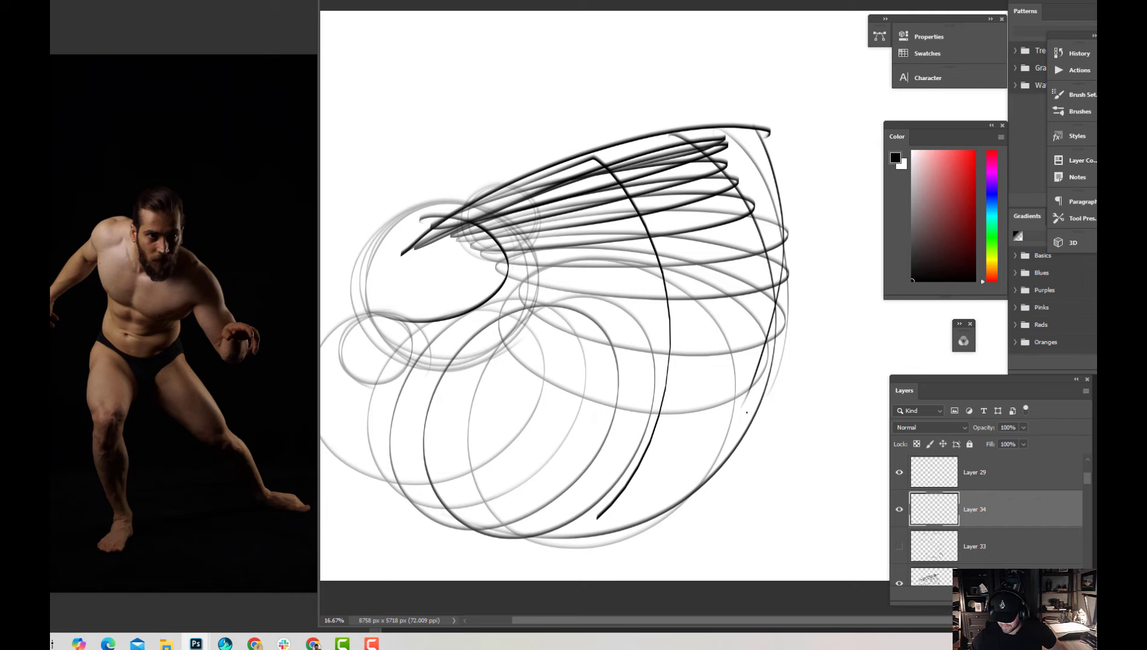
key("ctrl+minus")
left_click(900, 473)
left_click(900, 509)
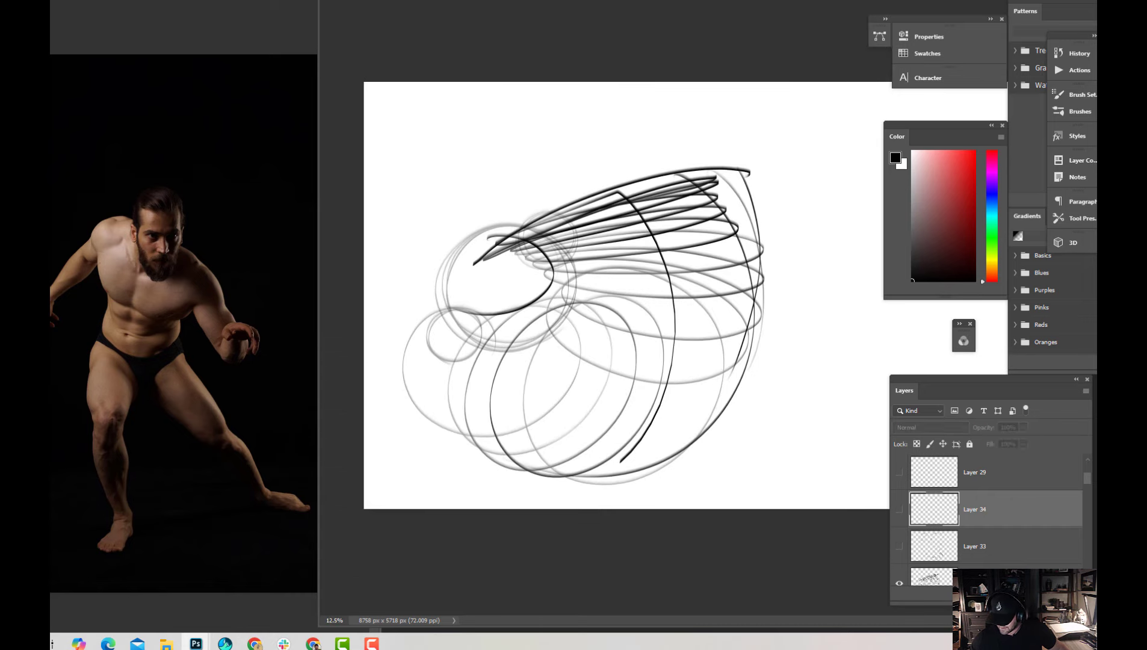
left_click(1065, 595)
Hide Layer 28, which holds the circles and ellipses, and add a new layer directly above it
scroll(1088, 486, "down", 3)
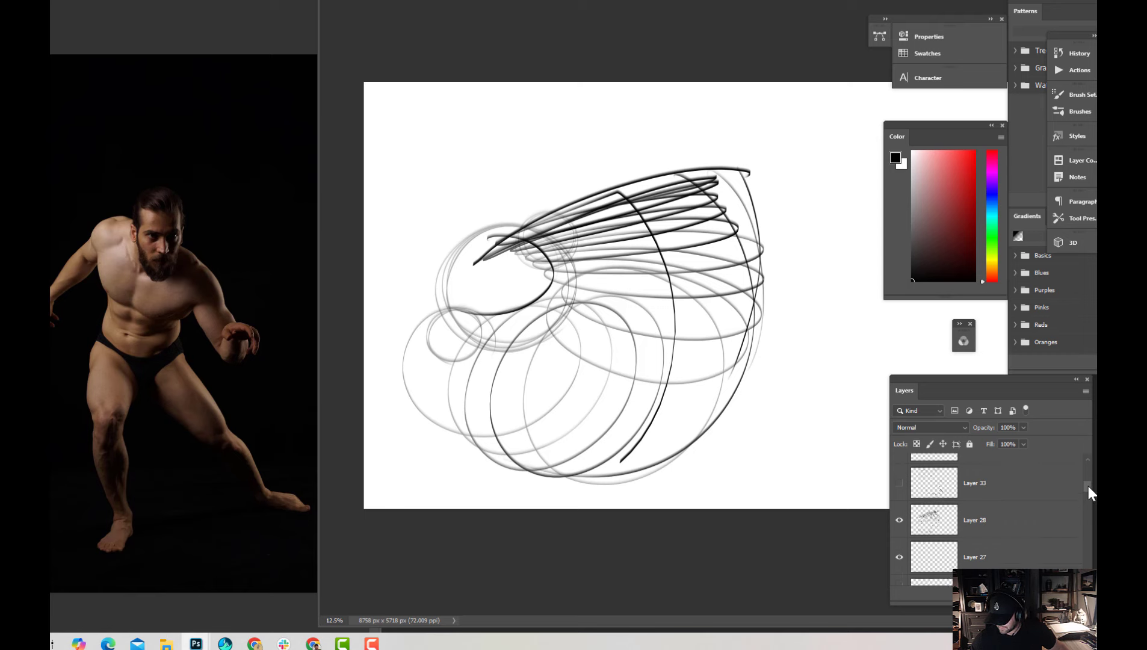
left_click(939, 532)
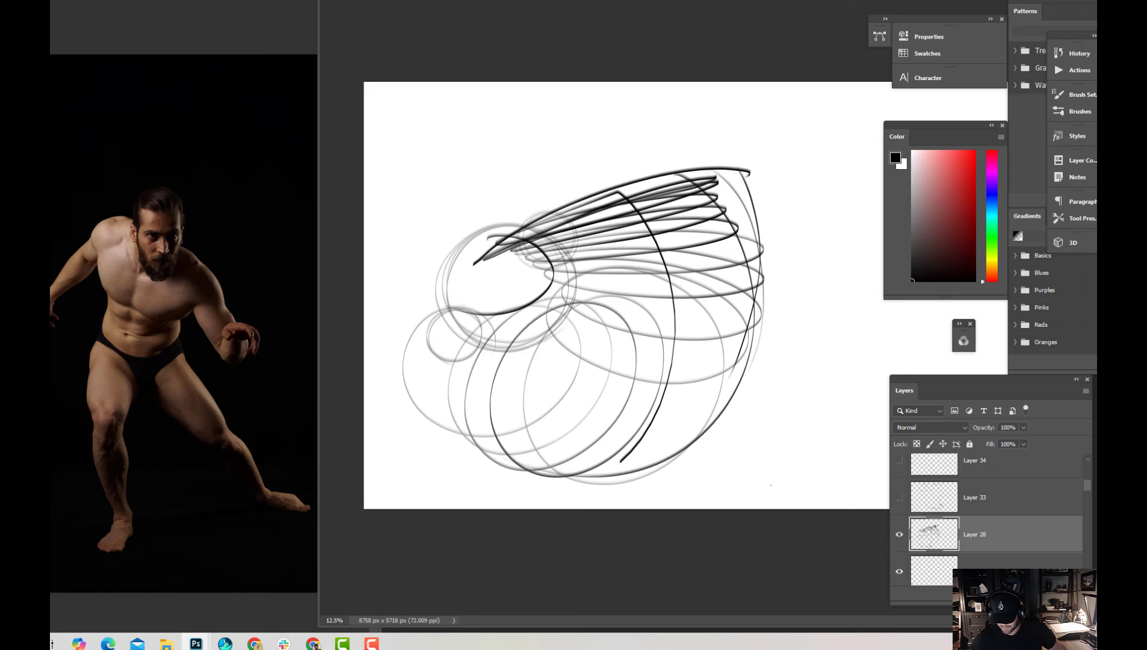
left_click(899, 534)
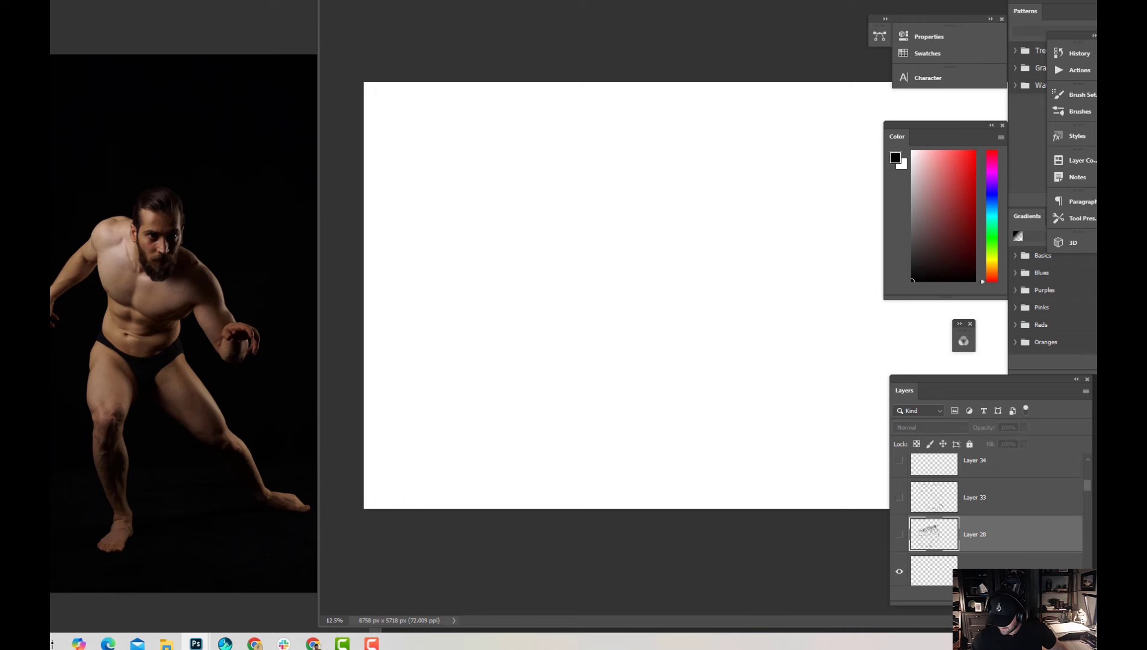
left_click(1064, 594)
Draw three nested circles of increasing size on Layer 36, with straight lines crossing through a shared central point
key("ctrl+plus")
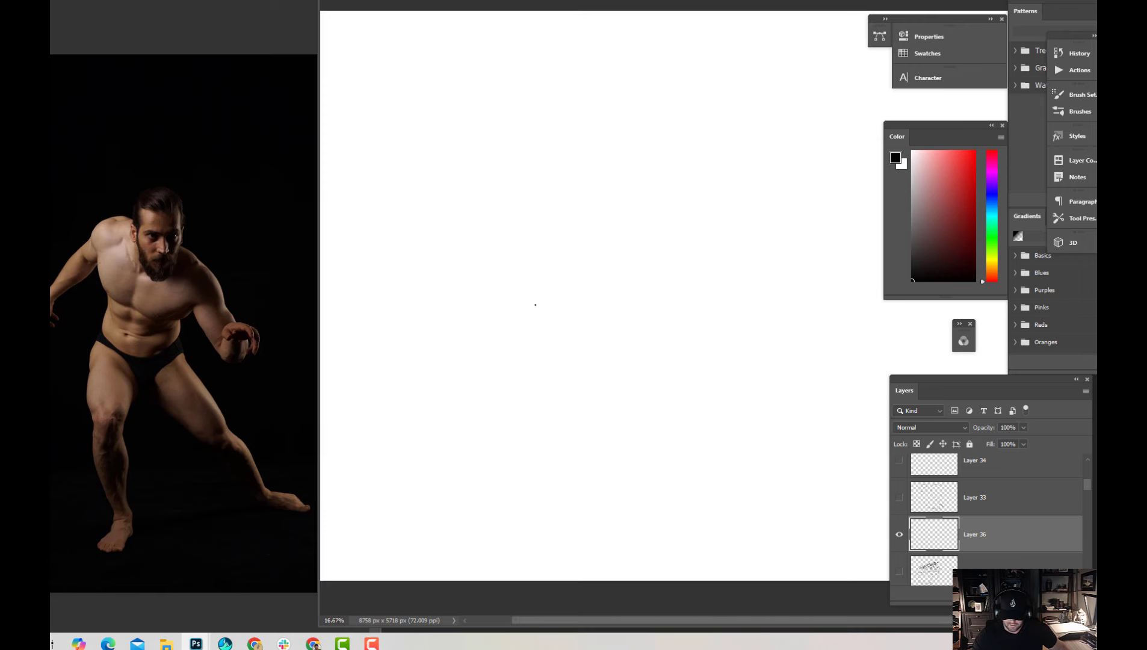
mouse_move(436, 325)
left_mouse_down()
mouse_move(623, 373)
mouse_move(434, 409)
mouse_move(425, 313)
mouse_move(638, 404)
left_mouse_up()
mouse_move(563, 192)
left_mouse_down()
mouse_move(458, 265)
mouse_move(572, 181)
mouse_move(683, 373)
mouse_move(572, 449)
mouse_move(651, 443)
left_mouse_up()
left_click_drag(532, 184, 639, 450)
mouse_move(442, 373)
left_mouse_down()
mouse_move(717, 260)
mouse_move(709, 247)
left_mouse_up()
left_click_drag(615, 209, 539, 441)
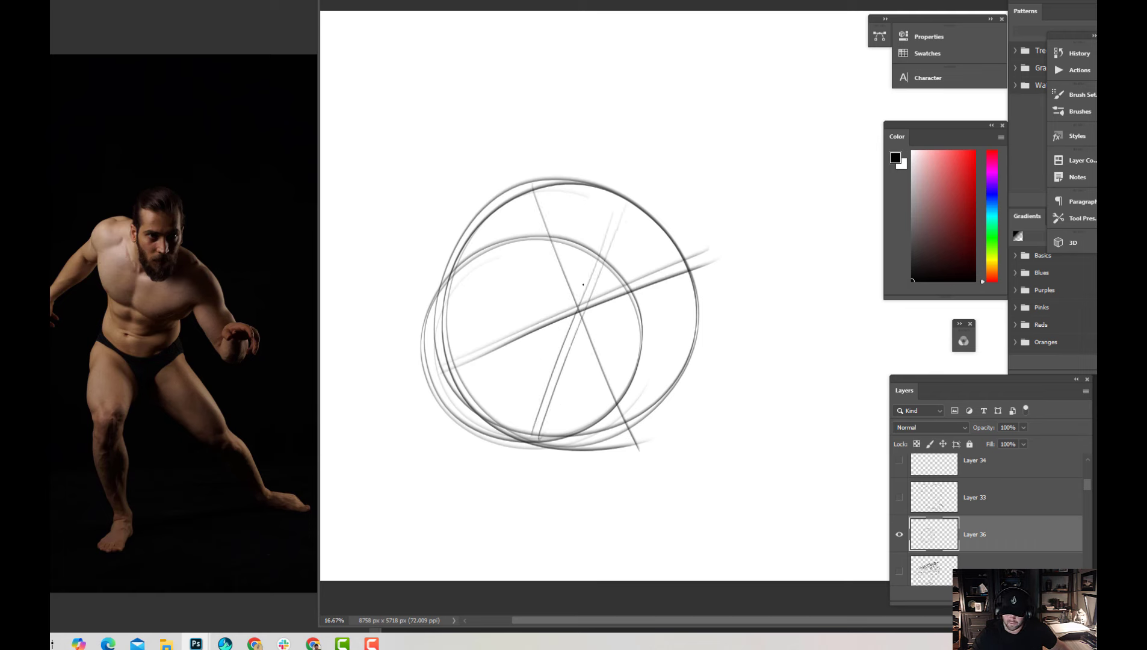
left_click_drag(471, 246, 633, 353)
left_click_drag(478, 236, 690, 375)
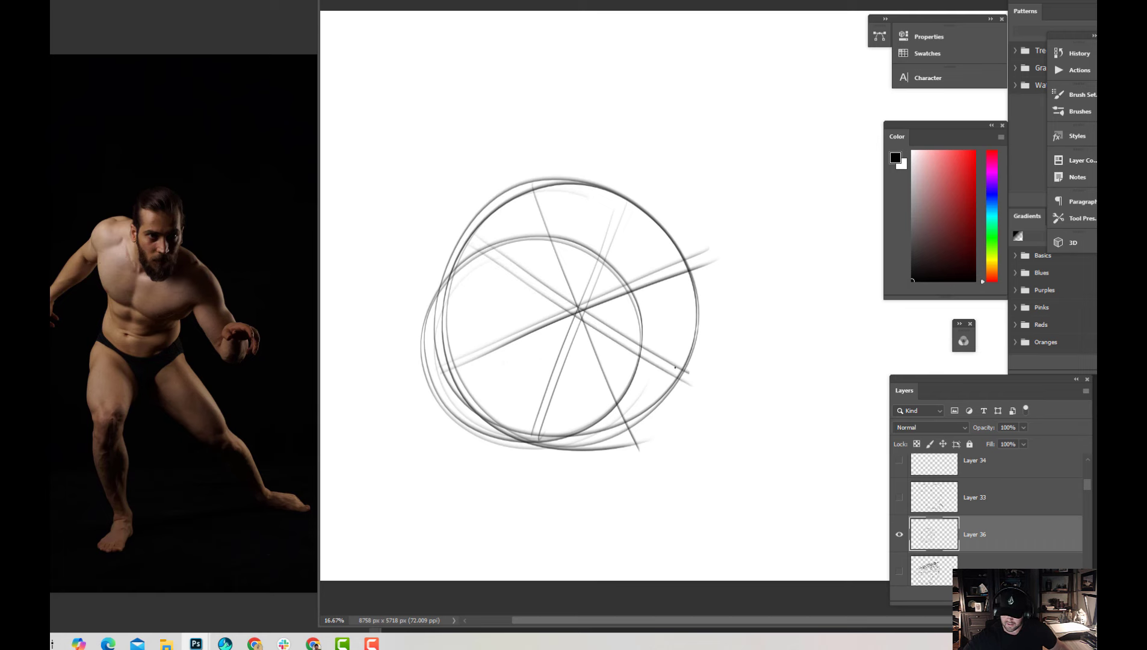
mouse_move(665, 440)
left_mouse_down()
mouse_move(525, 169)
mouse_move(593, 452)
mouse_move(763, 222)
mouse_move(495, 203)
mouse_move(673, 453)
mouse_move(740, 197)
mouse_move(495, 246)
left_mouse_up()
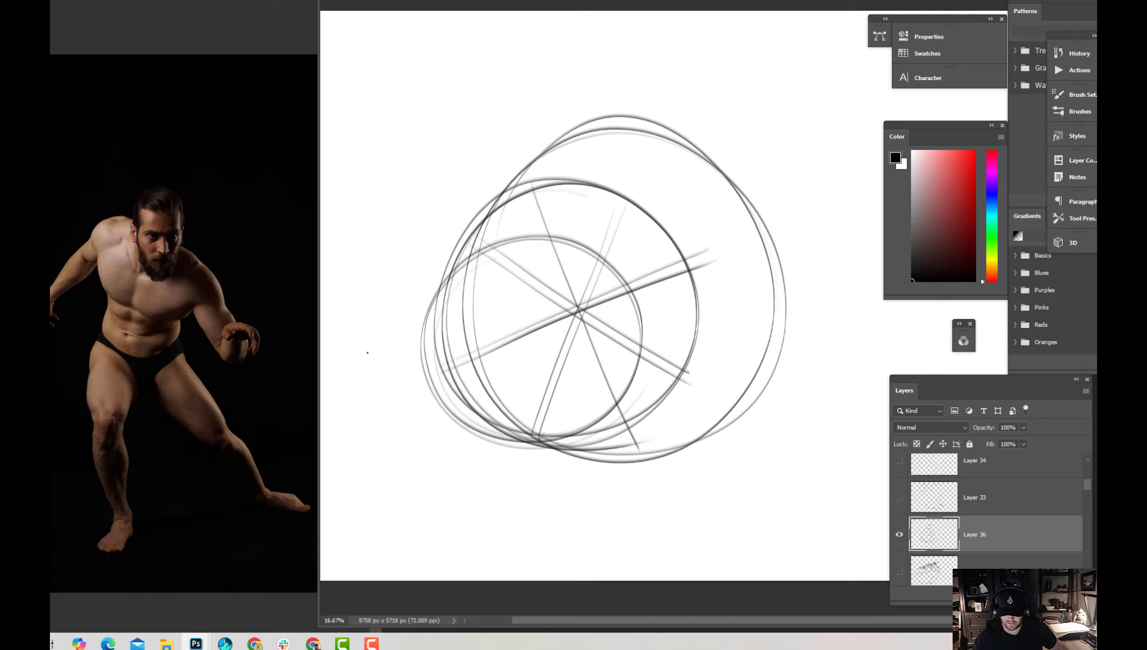
Add a hooked line beside the circles, a sweeping curve below them, and a long diagonal arrow through their centre
mouse_move(359, 353)
left_mouse_down()
mouse_move(423, 296)
mouse_move(520, 128)
left_mouse_up()
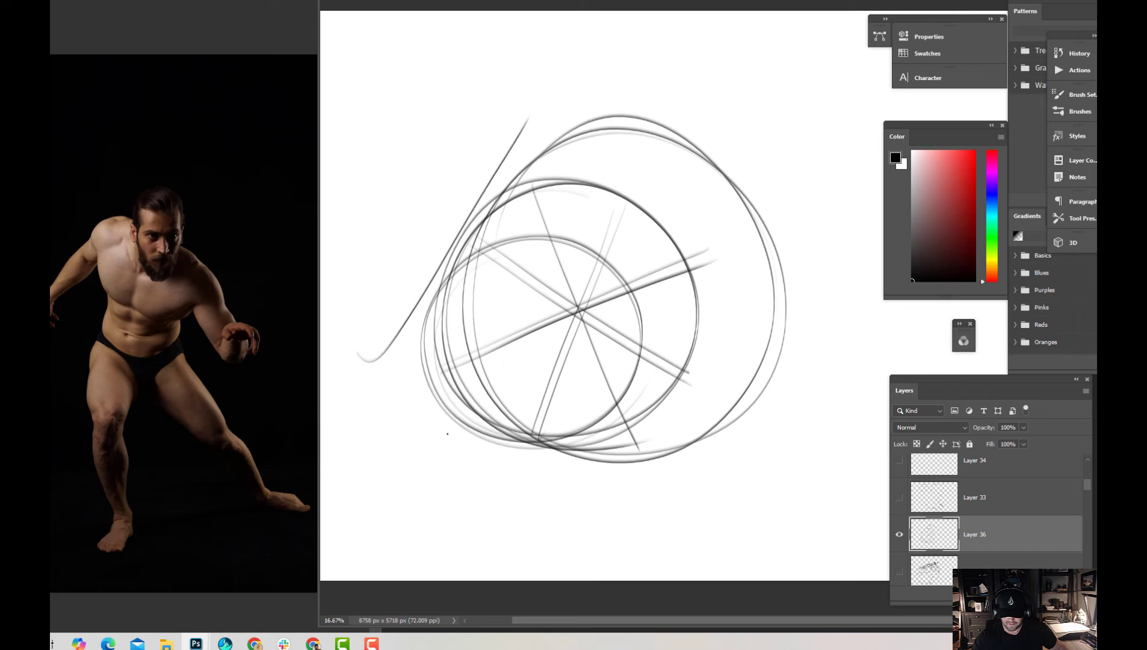
mouse_move(455, 539)
left_mouse_down()
mouse_move(679, 488)
mouse_move(728, 509)
left_mouse_up()
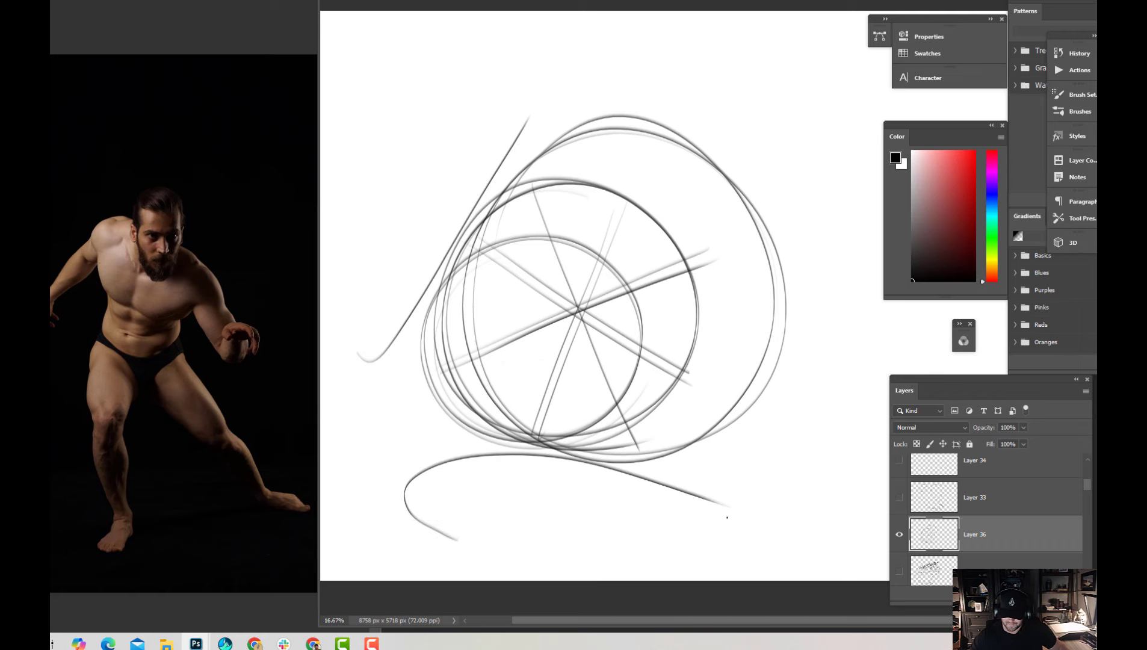
mouse_move(387, 423)
left_mouse_down()
mouse_move(642, 289)
mouse_move(839, 207)
left_mouse_up()
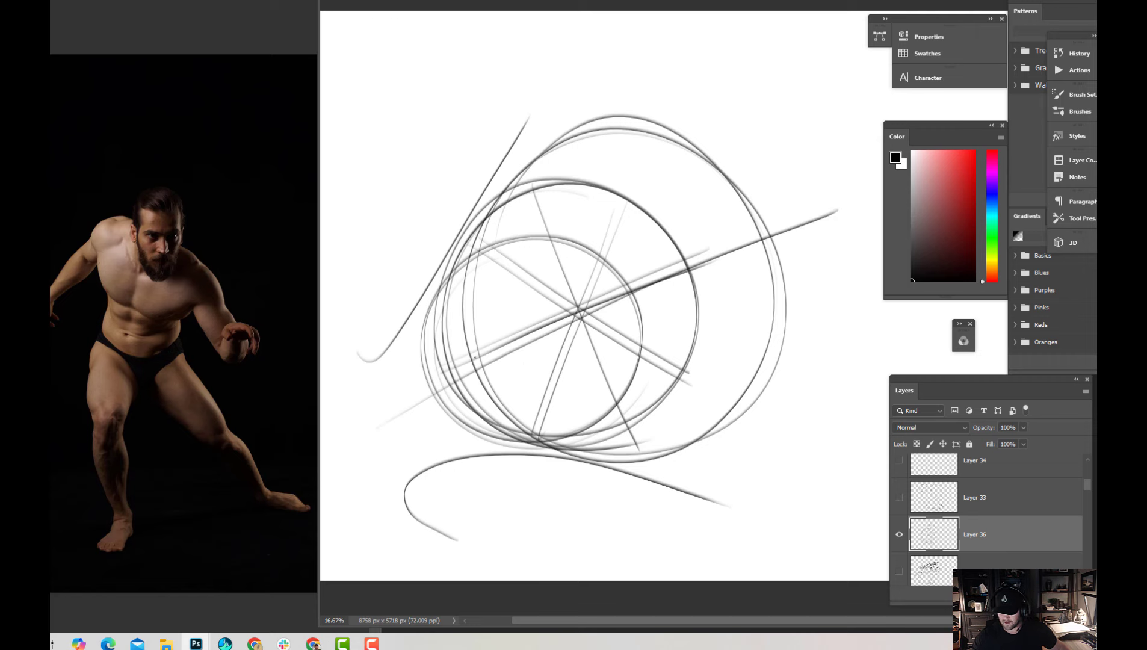
mouse_move(498, 341)
left_mouse_down()
mouse_move(716, 244)
mouse_move(839, 204)
mouse_move(781, 209)
mouse_move(814, 225)
mouse_move(800, 244)
left_mouse_up()
Fill the whole canvas on Layer 36 with loose, continuous overlapping loops and ellipses
key("ctrl+minus")
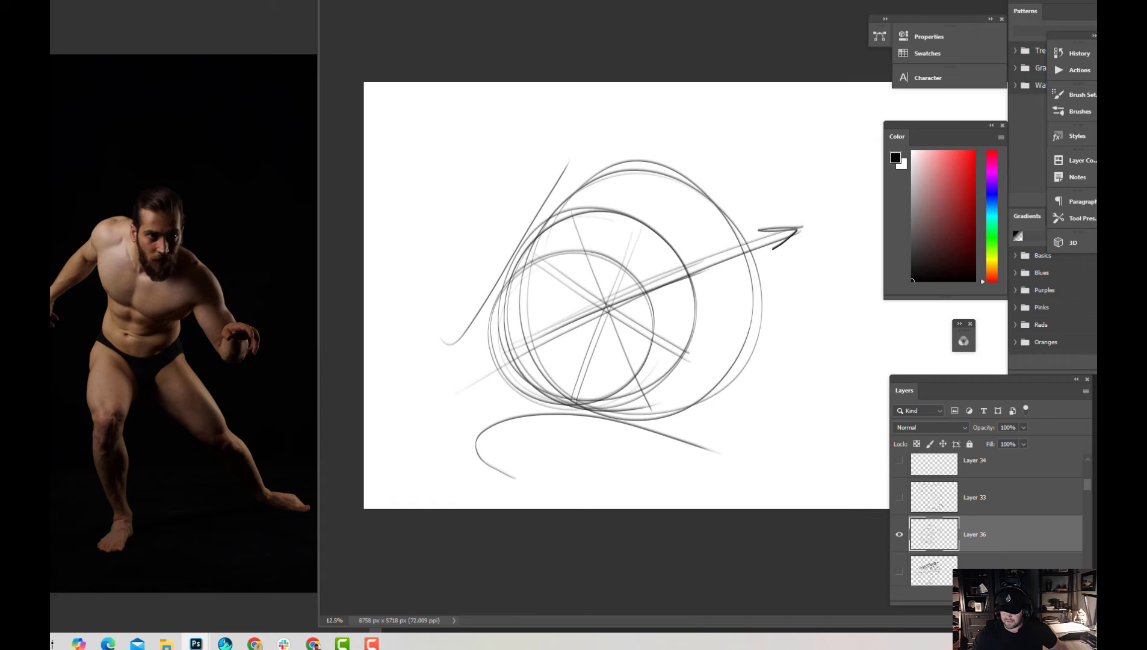
mouse_move(781, 295)
left_mouse_down()
mouse_move(744, 296)
mouse_move(790, 318)
mouse_move(818, 414)
mouse_move(469, 146)
mouse_move(428, 188)
mouse_move(422, 404)
mouse_move(420, 325)
mouse_move(476, 268)
mouse_move(622, 301)
mouse_move(553, 465)
mouse_move(442, 175)
mouse_move(536, 253)
mouse_move(608, 180)
mouse_move(709, 162)
mouse_move(707, 265)
mouse_move(652, 261)
mouse_move(704, 96)
mouse_move(630, 137)
mouse_move(777, 252)
mouse_move(866, 241)
mouse_move(837, 349)
mouse_move(719, 103)
mouse_move(750, 194)
mouse_move(854, 138)
mouse_move(603, 406)
mouse_move(854, 325)
mouse_move(438, 260)
mouse_move(569, 126)
mouse_move(505, 319)
mouse_move(525, 139)
mouse_move(421, 421)
mouse_move(638, 283)
mouse_move(398, 361)
mouse_move(501, 326)
mouse_move(525, 192)
mouse_move(452, 409)
mouse_move(527, 238)
mouse_move(524, 158)
mouse_move(563, 247)
mouse_move(421, 108)
mouse_move(410, 337)
mouse_move(576, 279)
mouse_move(518, 475)
mouse_move(620, 280)
mouse_move(795, 120)
mouse_move(691, 472)
mouse_move(837, 333)
mouse_move(881, 180)
mouse_move(726, 448)
mouse_move(863, 329)
mouse_move(632, 455)
mouse_move(867, 358)
mouse_move(473, 199)
mouse_move(696, 281)
mouse_move(464, 178)
mouse_move(753, 307)
mouse_move(800, 154)
mouse_move(879, 283)
left_mouse_up()
mouse_move(880, 150)
left_mouse_down()
mouse_move(640, 194)
mouse_move(409, 458)
mouse_move(557, 430)
mouse_move(397, 325)
left_mouse_up()
mouse_move(464, 355)
left_mouse_down()
mouse_move(632, 488)
mouse_move(638, 355)
mouse_move(536, 301)
mouse_move(629, 334)
left_mouse_up()
mouse_move(696, 287)
left_mouse_down()
mouse_move(710, 422)
mouse_move(828, 358)
mouse_move(674, 320)
mouse_move(890, 476)
mouse_move(783, 458)
mouse_move(867, 262)
mouse_move(397, 283)
mouse_move(615, 245)
mouse_move(409, 238)
mouse_move(614, 361)
mouse_move(903, 301)
mouse_move(716, 364)
mouse_move(809, 223)
mouse_move(434, 235)
mouse_move(596, 202)
mouse_move(452, 134)
mouse_move(596, 416)
mouse_move(735, 434)
left_mouse_up()
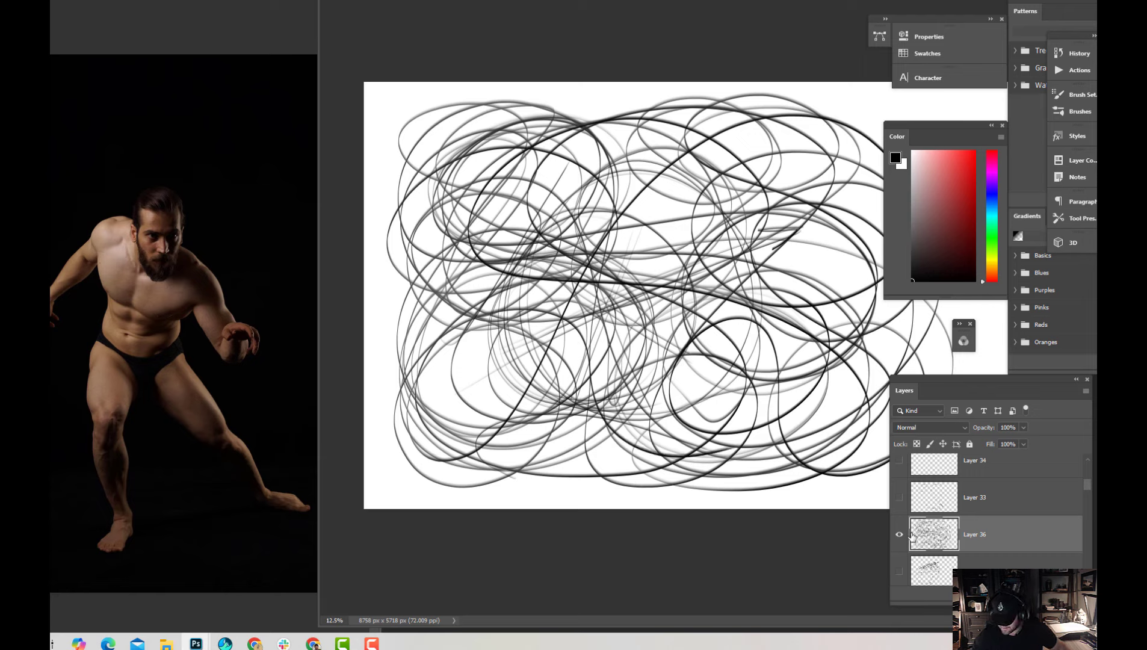
Hide Layer 36 and draw four overlapping circles of different sizes in the canvas's lower-left area on a new layer
left_click(900, 535)
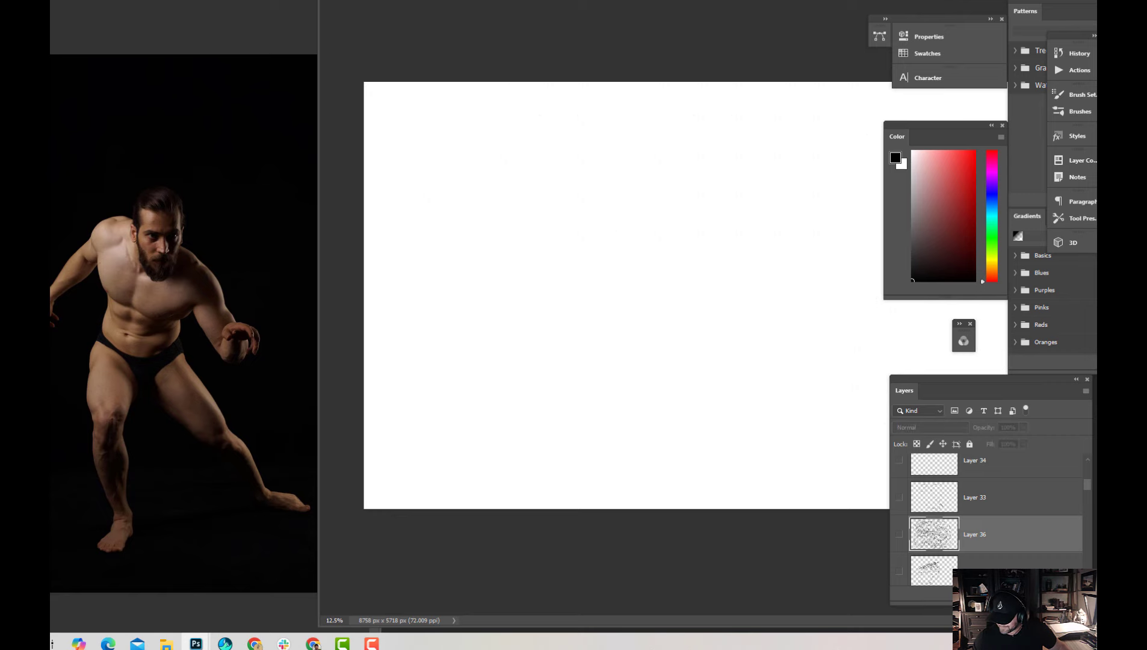
left_click(1063, 595)
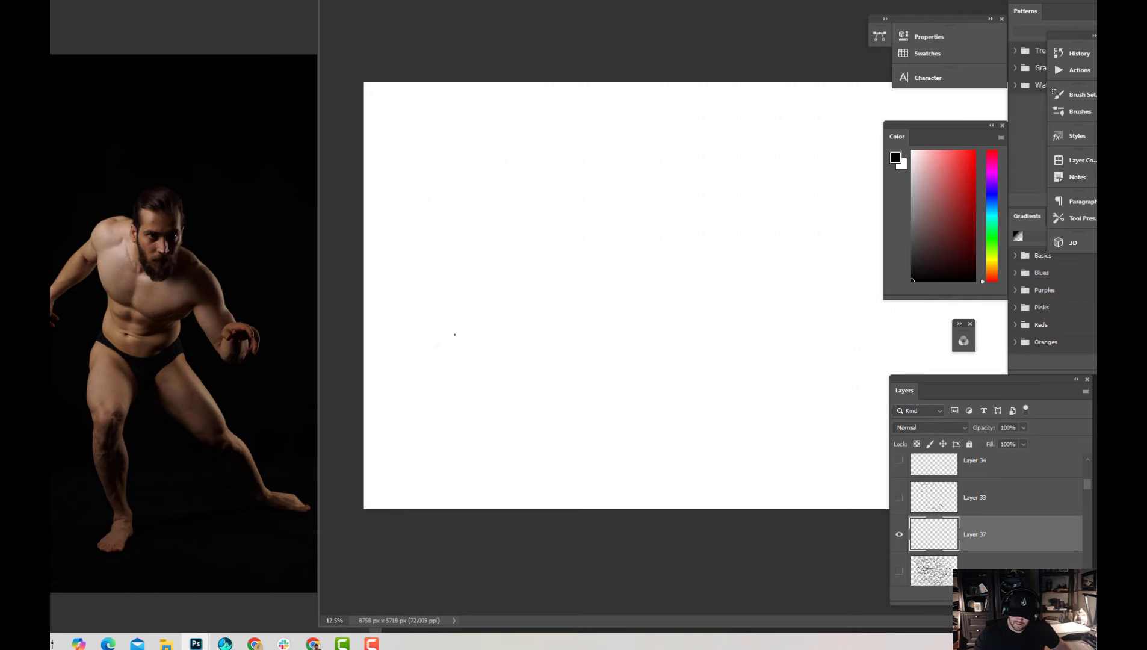
mouse_move(454, 333)
left_mouse_down()
mouse_move(463, 445)
mouse_move(526, 340)
mouse_move(414, 407)
mouse_move(554, 377)
mouse_move(413, 360)
mouse_move(542, 422)
left_mouse_up()
mouse_move(459, 272)
left_mouse_down()
mouse_move(494, 366)
mouse_move(421, 359)
left_mouse_up()
mouse_move(606, 310)
left_mouse_down()
mouse_move(500, 377)
mouse_move(479, 328)
mouse_move(498, 260)
mouse_move(473, 361)
left_mouse_up()
mouse_move(600, 370)
left_mouse_down()
mouse_move(545, 374)
mouse_move(547, 429)
mouse_move(630, 374)
left_mouse_up()
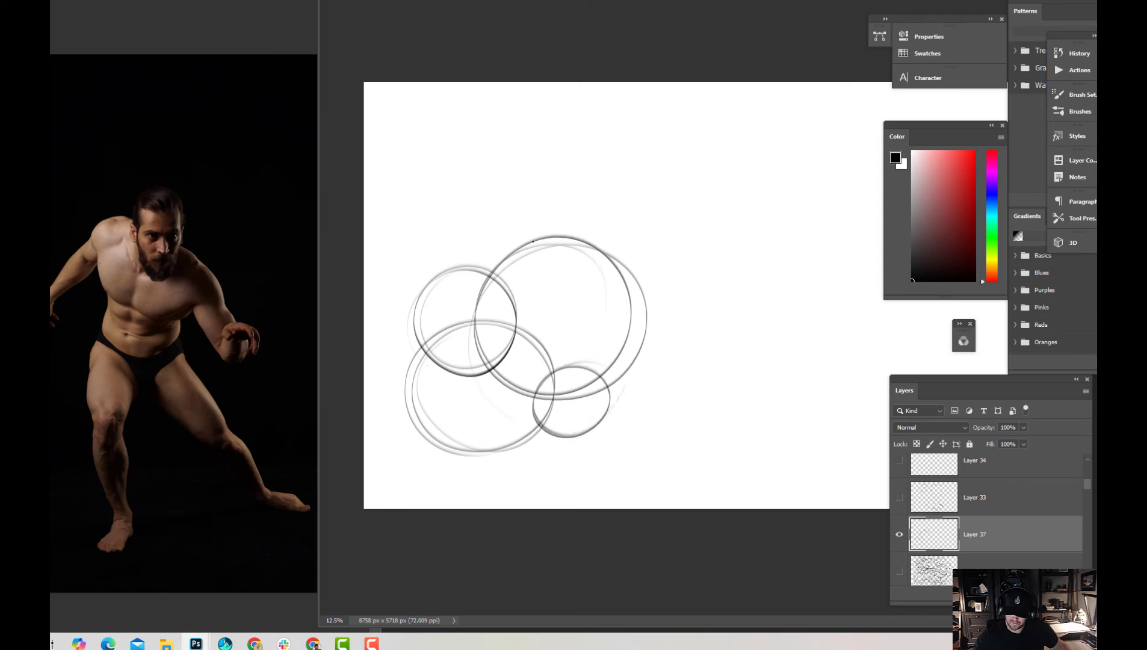
Add six more overlapping circles and ellipses of varied sizes above and to the right of the circle cluster
mouse_move(601, 212)
left_mouse_down()
mouse_move(542, 258)
mouse_move(609, 244)
left_mouse_up()
mouse_move(556, 142)
left_mouse_down()
mouse_move(444, 189)
mouse_move(444, 176)
mouse_move(589, 225)
mouse_move(470, 123)
left_mouse_up()
mouse_move(618, 158)
left_mouse_down()
mouse_move(668, 162)
mouse_move(648, 159)
mouse_move(581, 199)
left_mouse_up()
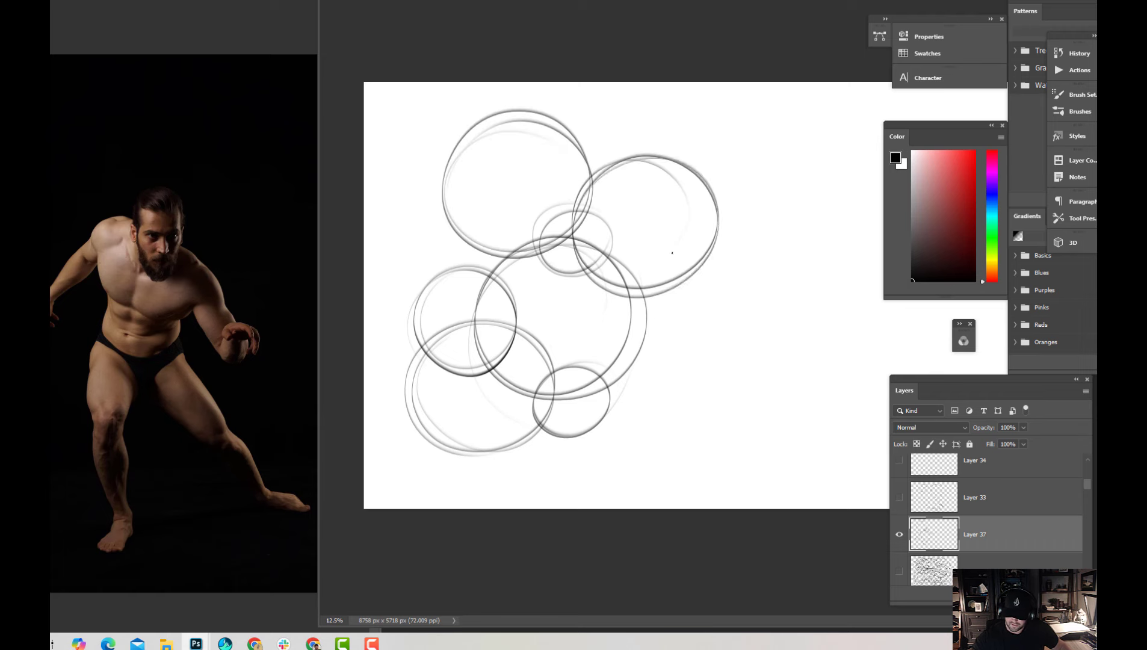
mouse_move(659, 280)
left_mouse_down()
mouse_move(625, 355)
mouse_move(655, 274)
left_mouse_up()
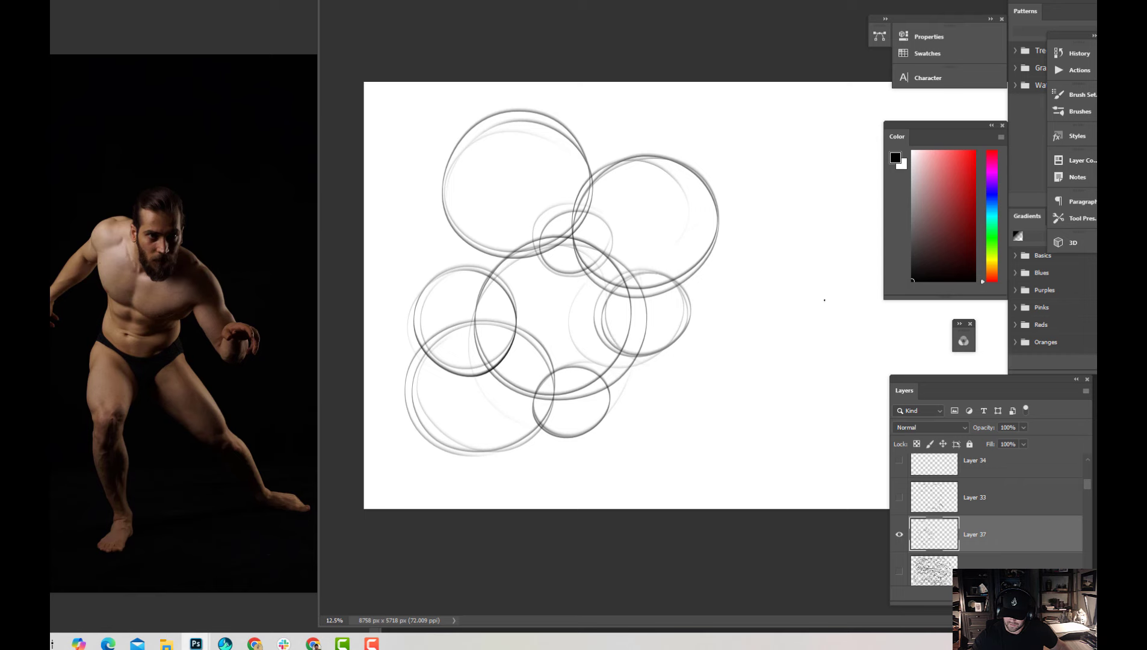
mouse_move(680, 242)
left_mouse_down()
mouse_move(662, 361)
mouse_move(644, 301)
mouse_move(703, 205)
left_mouse_up()
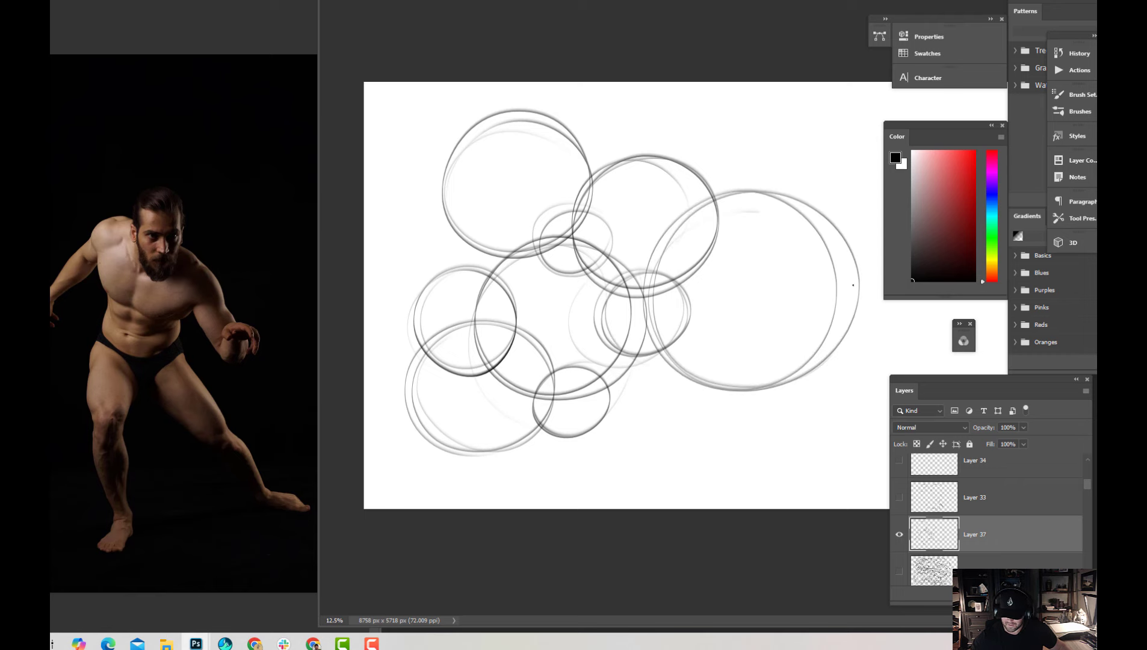
mouse_move(748, 162)
left_mouse_down()
mouse_move(679, 201)
mouse_move(754, 162)
mouse_move(779, 171)
mouse_move(683, 265)
left_mouse_up()
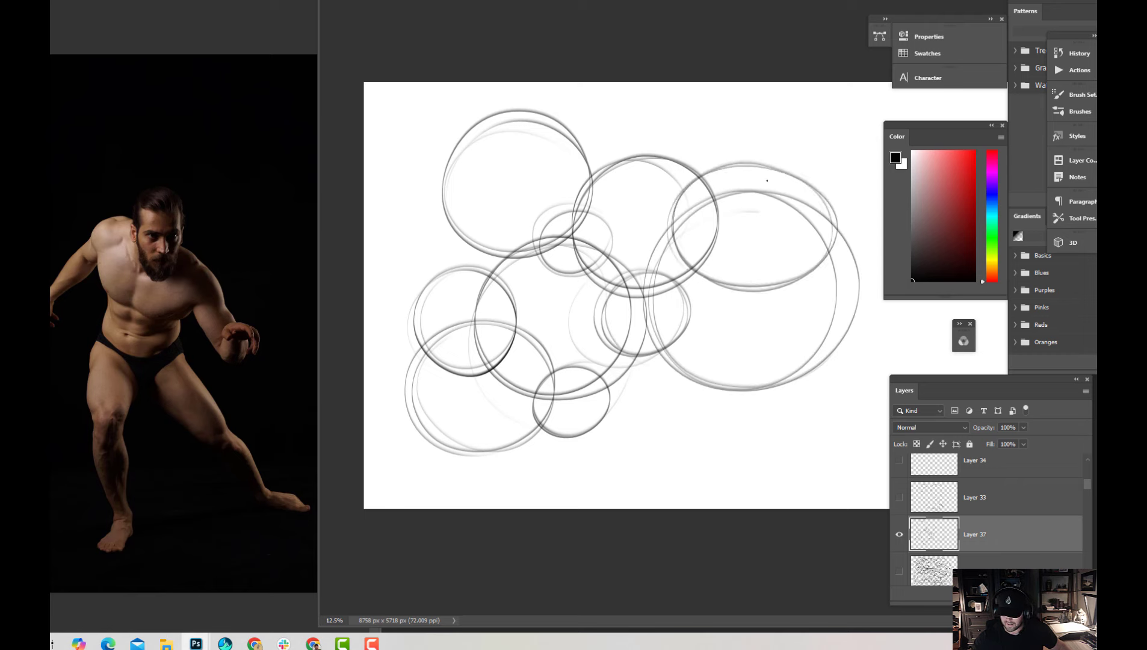
Draw a tapered cup form over the circles, with a wide ellipse on top and sides narrowing to a small rounded base
mouse_move(530, 140)
left_mouse_down()
mouse_move(610, 194)
mouse_move(512, 161)
mouse_move(514, 144)
mouse_move(540, 204)
left_mouse_up()
mouse_move(509, 165)
left_mouse_down()
mouse_move(609, 329)
mouse_move(589, 296)
mouse_move(650, 308)
left_mouse_up()
left_click_drag(585, 295, 651, 308)
left_click_drag(730, 139, 639, 330)
Draw two offset opposing curves in the lower right of the canvas, finishing them with arrowheads
left_click_drag(777, 217, 742, 456)
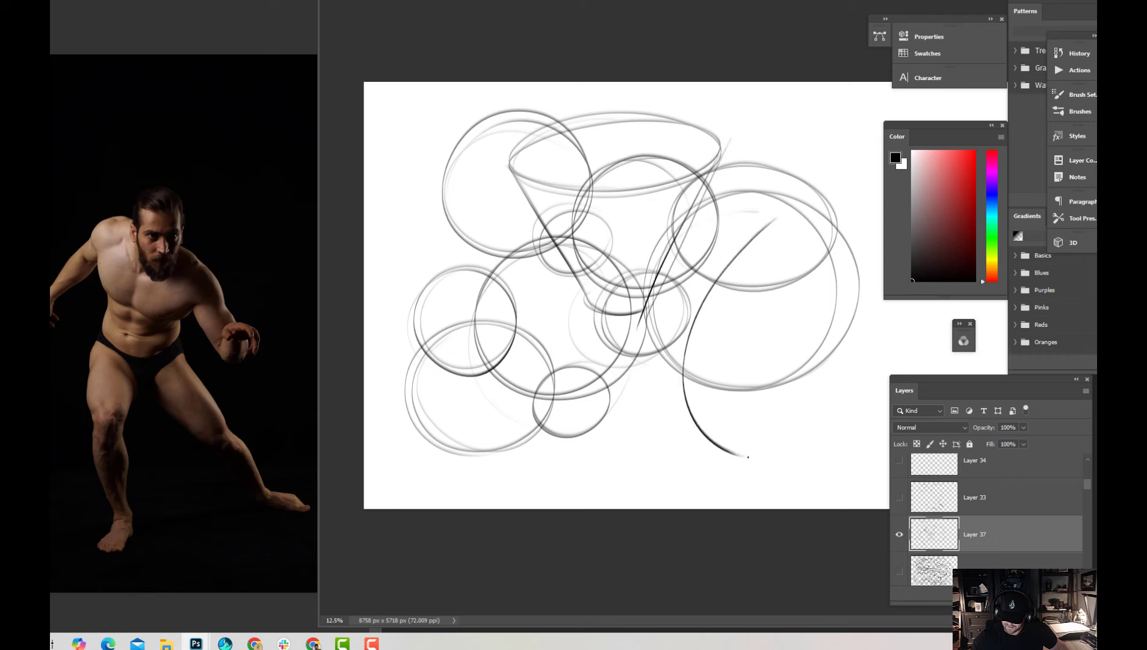
mouse_move(713, 358)
left_mouse_down()
mouse_move(804, 407)
mouse_move(805, 477)
mouse_move(827, 465)
left_mouse_up()
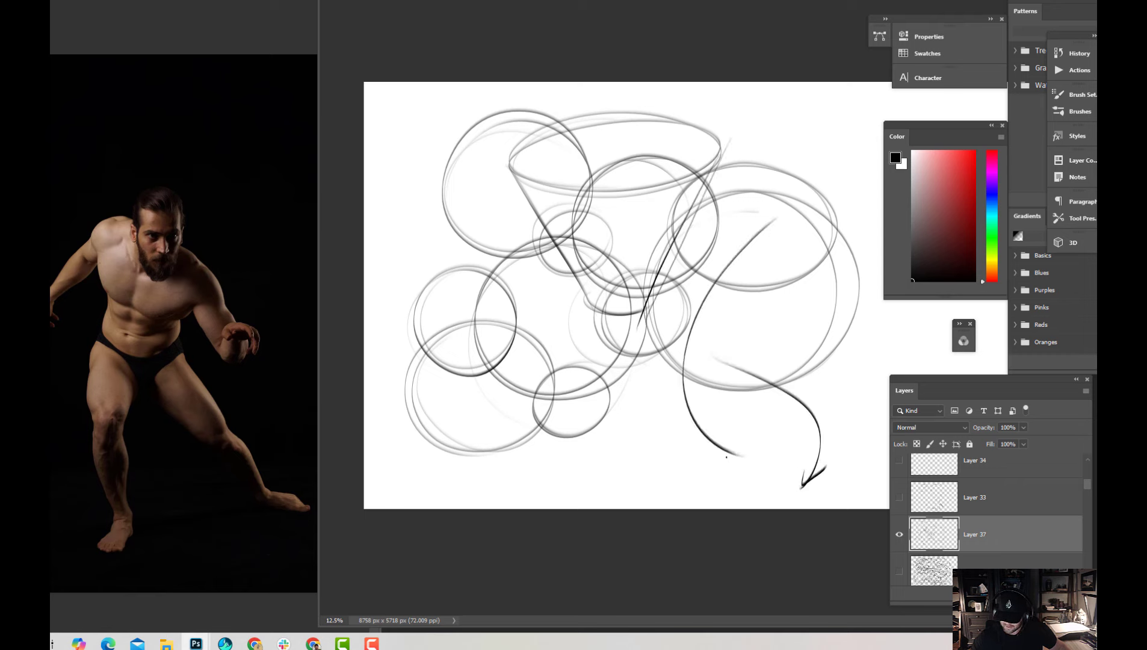
left_click_drag(725, 457, 740, 455)
left_click_drag(729, 445, 739, 456)
Hide Layer 37 and draw two offset rhythm curves and a long looping curve with arrowheads on a new layer
left_click(899, 534)
key("ctrl+shift+alt+n")
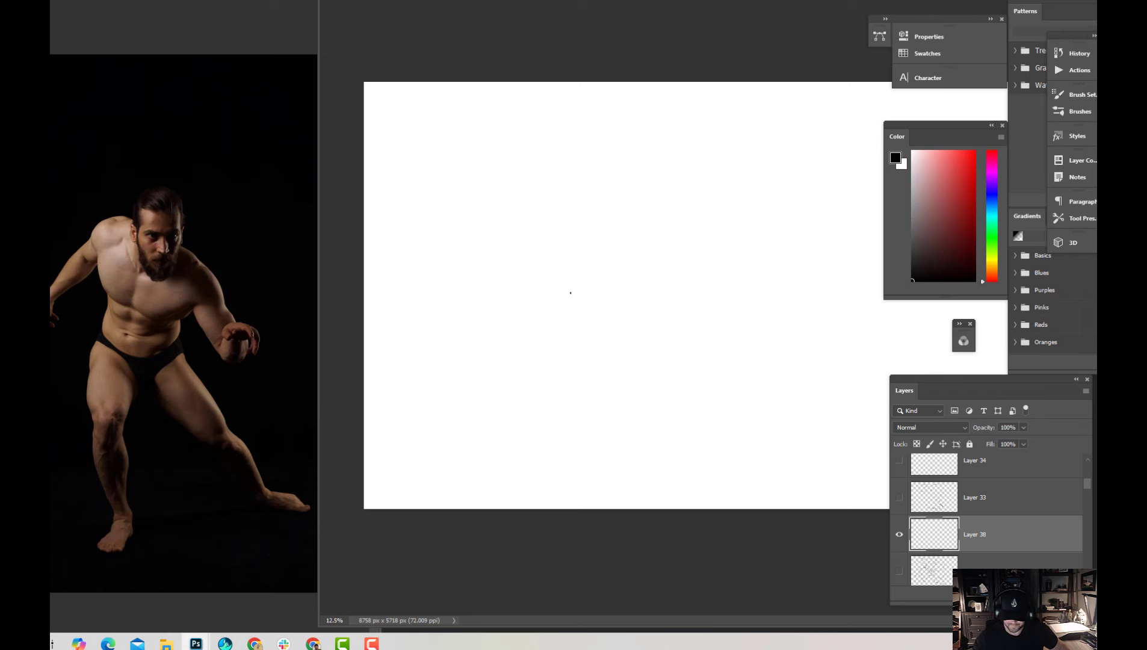
left_click_drag(436, 121, 524, 257)
mouse_move(464, 217)
left_mouse_down()
mouse_move(584, 311)
mouse_move(575, 356)
left_mouse_up()
mouse_move(562, 296)
left_mouse_down()
mouse_move(827, 372)
mouse_move(672, 220)
mouse_move(684, 154)
mouse_move(655, 184)
left_mouse_up()
left_click_drag(574, 335, 580, 344)
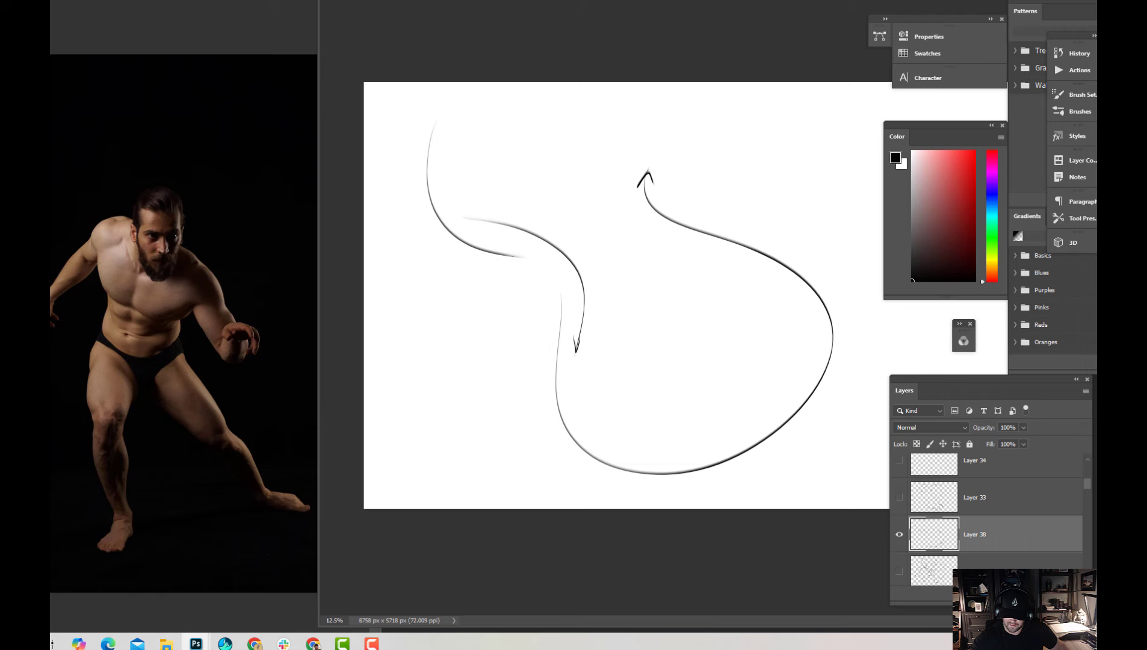
Extend the rhythm drawing on Layer 38 with more long, sweeping curves across the rest of the canvas
left_click_drag(497, 251, 495, 258)
mouse_move(687, 236)
left_mouse_down()
mouse_move(643, 228)
mouse_move(808, 228)
mouse_move(813, 209)
mouse_move(868, 299)
mouse_move(884, 296)
left_mouse_up()
mouse_move(823, 145)
left_mouse_down()
mouse_move(884, 164)
mouse_move(823, 147)
left_mouse_up()
mouse_move(823, 146)
left_mouse_down()
mouse_move(697, 223)
mouse_move(608, 444)
mouse_move(472, 348)
mouse_move(528, 324)
mouse_move(494, 312)
left_mouse_up()
left_click_drag(495, 312, 490, 334)
mouse_move(521, 411)
left_mouse_down()
mouse_move(708, 277)
mouse_move(873, 461)
mouse_move(890, 442)
left_mouse_up()
Hide Layer 38 and sketch a tilted cylinder with a visible lower ellipse on a new layer
left_click(899, 535)
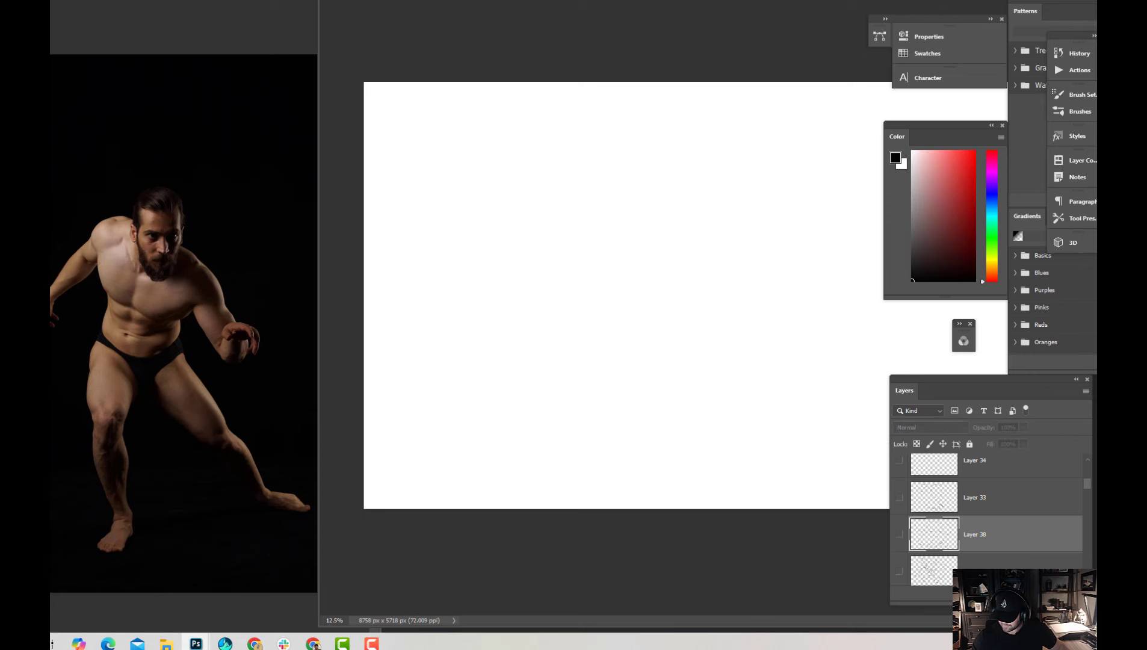
left_click(1036, 594)
mouse_move(455, 276)
left_mouse_down()
mouse_move(505, 371)
mouse_move(479, 301)
mouse_move(460, 286)
mouse_move(500, 254)
mouse_move(488, 260)
mouse_move(483, 247)
mouse_move(570, 347)
mouse_move(521, 327)
mouse_move(561, 359)
mouse_move(502, 348)
mouse_move(556, 326)
mouse_move(510, 377)
left_mouse_up()
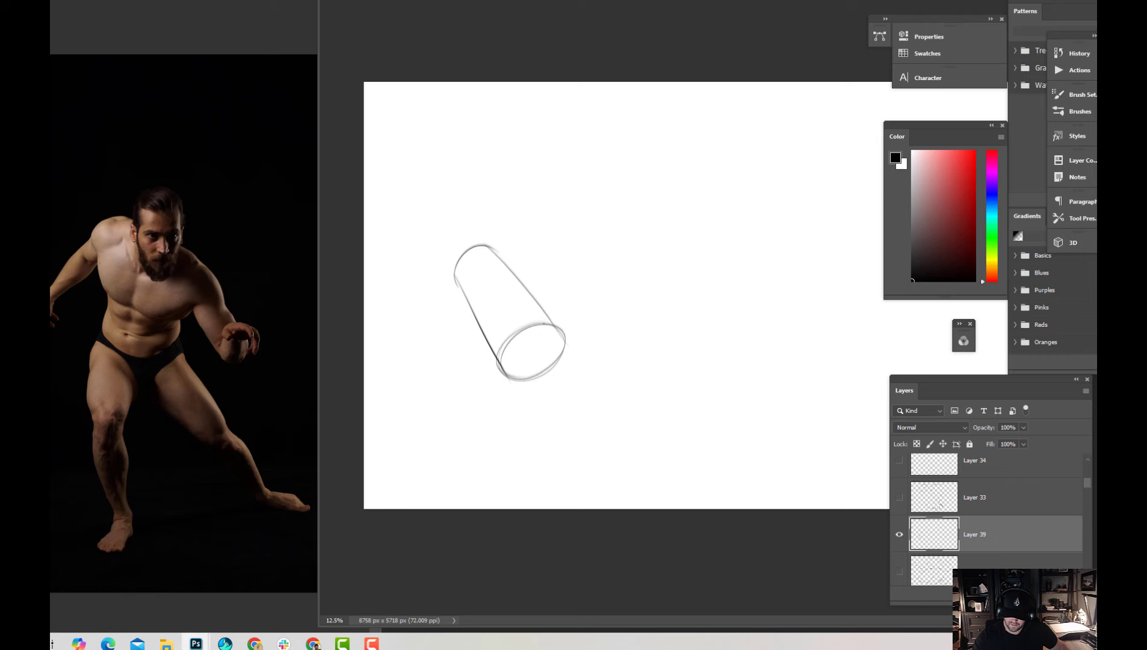
Add crossing axis lines to the first cylinder's end and sketch a second tilted cylinder with a crossed end ellipse beside it
mouse_move(544, 328)
left_mouse_down()
mouse_move(529, 379)
mouse_move(523, 353)
mouse_move(575, 329)
left_mouse_up()
left_click_drag(504, 366, 574, 333)
left_click_drag(491, 248, 528, 215)
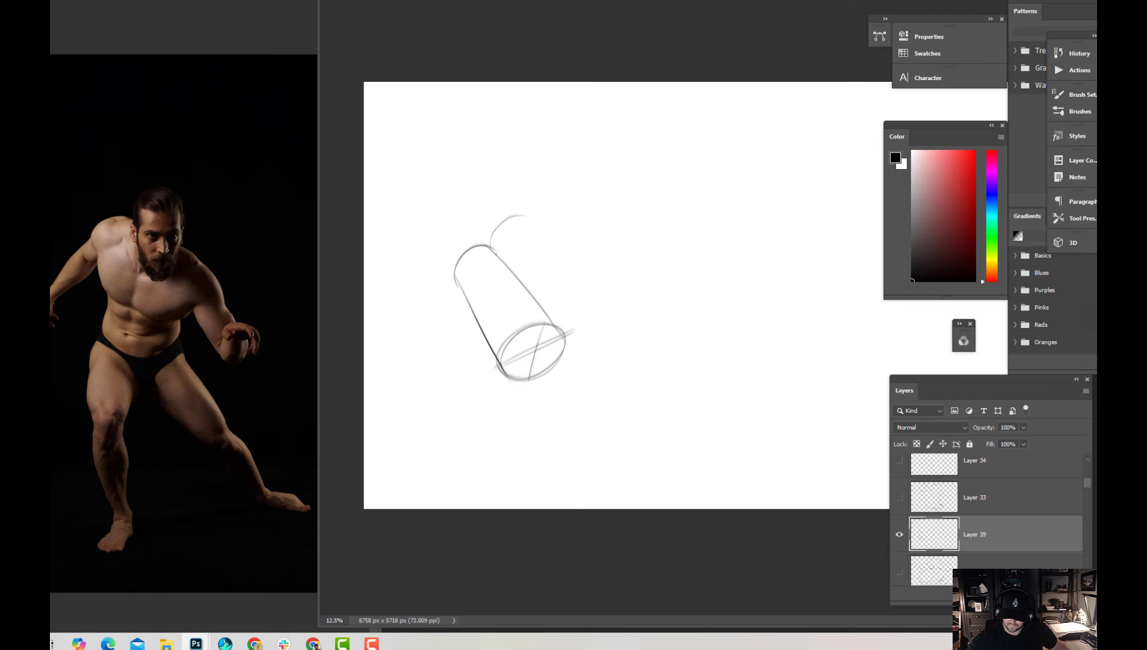
left_click_drag(496, 256, 614, 324)
left_click_drag(512, 213, 634, 266)
mouse_move(545, 224)
left_mouse_down()
mouse_move(623, 319)
mouse_move(636, 291)
mouse_move(610, 325)
left_mouse_up()
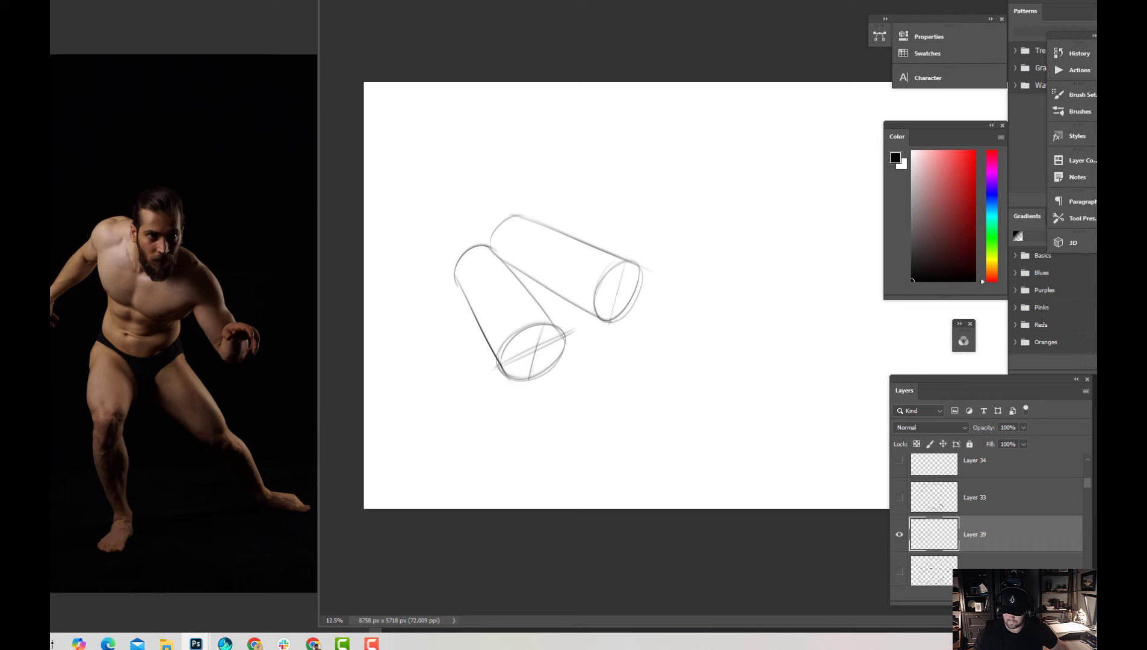
mouse_move(627, 259)
left_mouse_down()
mouse_move(611, 318)
mouse_move(648, 274)
left_mouse_up()
left_click_drag(597, 308, 640, 280)
Sketch a third, nearly horizontal cylinder above the other two, with axis lines across its narrow end ellipse
left_click_drag(512, 171, 507, 214)
mouse_move(495, 174)
left_mouse_down()
mouse_move(634, 145)
mouse_move(629, 199)
left_mouse_up()
left_click_drag(626, 151, 632, 203)
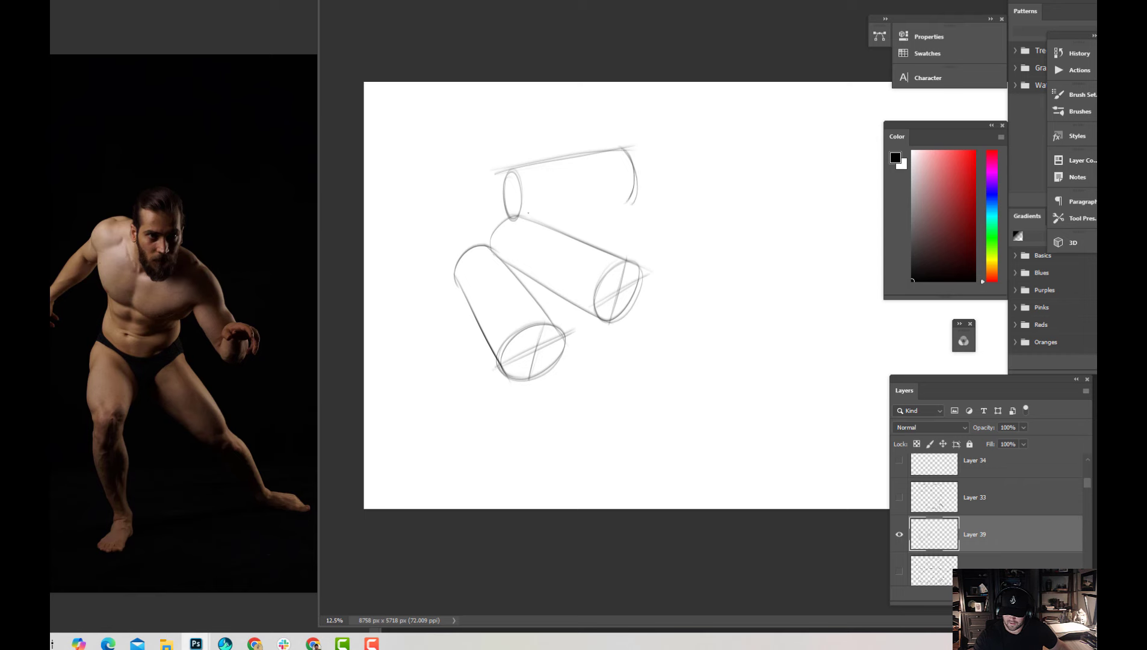
mouse_move(515, 216)
left_mouse_down()
mouse_move(653, 191)
mouse_move(635, 196)
left_mouse_up()
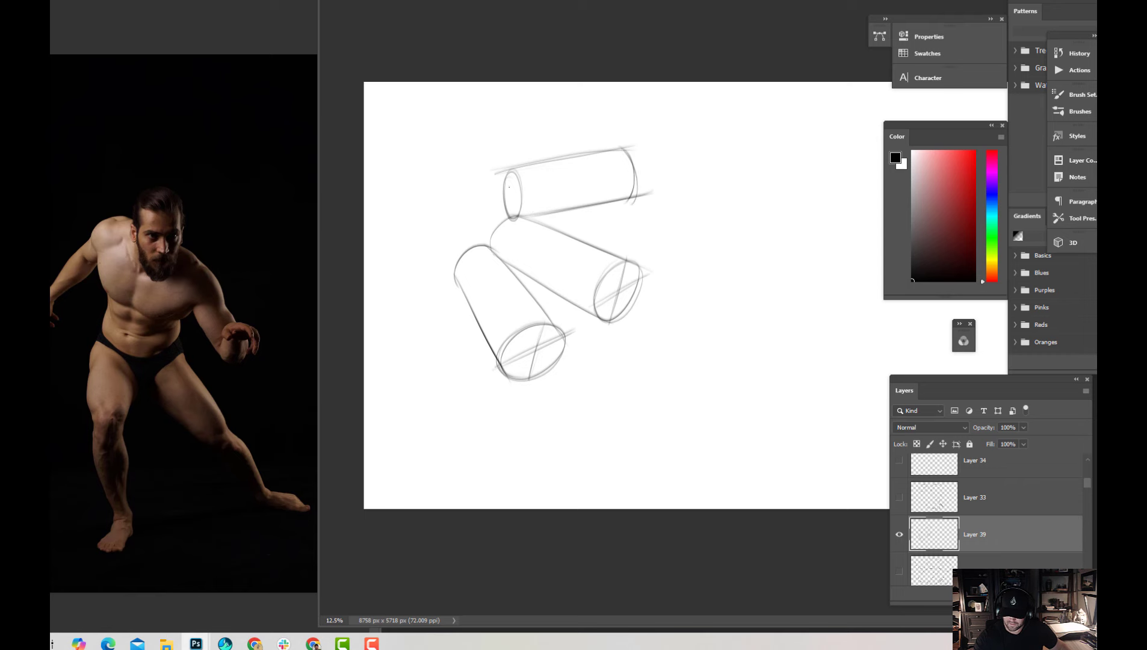
mouse_move(513, 170)
left_mouse_down()
mouse_move(516, 218)
mouse_move(521, 193)
left_mouse_up()
left_click_drag(503, 194, 521, 191)
left_click_drag(622, 148, 628, 203)
mouse_move(499, 172)
left_mouse_down()
mouse_move(603, 154)
mouse_move(659, 144)
left_mouse_up()
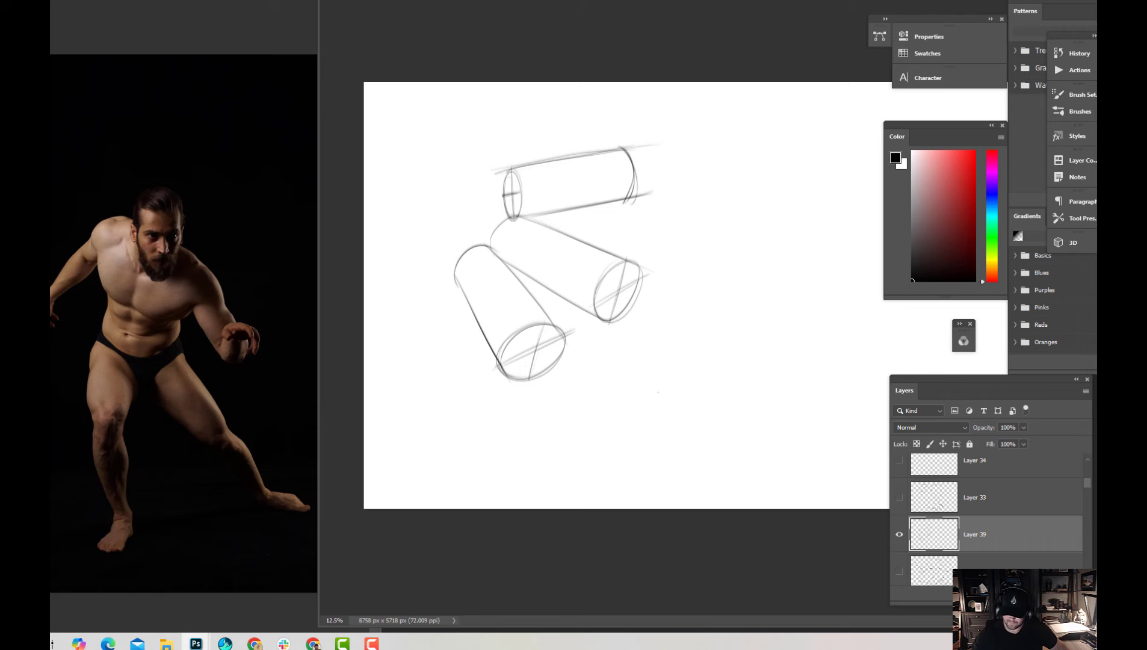
Sketch a tapered cylinder in the lower middle of the canvas, its large near end crossed by axis lines
mouse_move(626, 395)
left_mouse_down()
mouse_move(672, 393)
mouse_move(629, 412)
mouse_move(655, 364)
mouse_move(730, 331)
left_mouse_up()
left_click_drag(626, 363, 727, 333)
mouse_move(671, 431)
left_mouse_down()
mouse_move(753, 355)
mouse_move(740, 371)
left_mouse_up()
left_click_drag(647, 368, 653, 443)
mouse_move(625, 381)
left_mouse_down()
mouse_move(679, 422)
mouse_move(668, 418)
left_mouse_up()
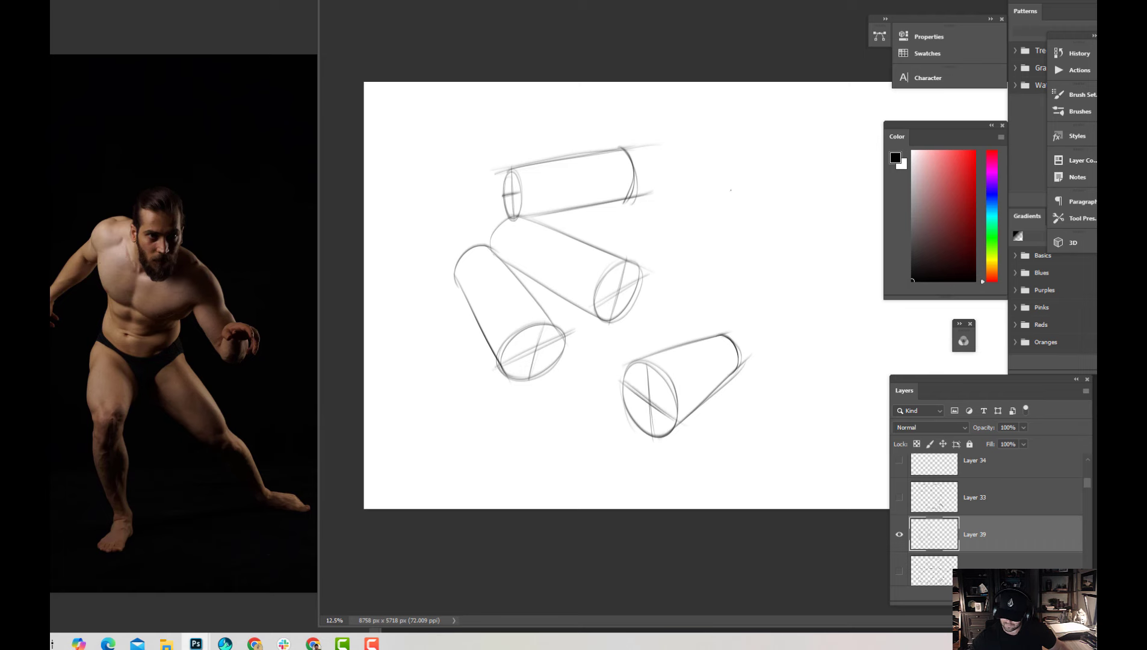
Draw a C-shaped bent tube above the tapered cylinder, with elliptical ends, wrapping contour lines and darkened edges
left_click_drag(706, 158, 713, 317)
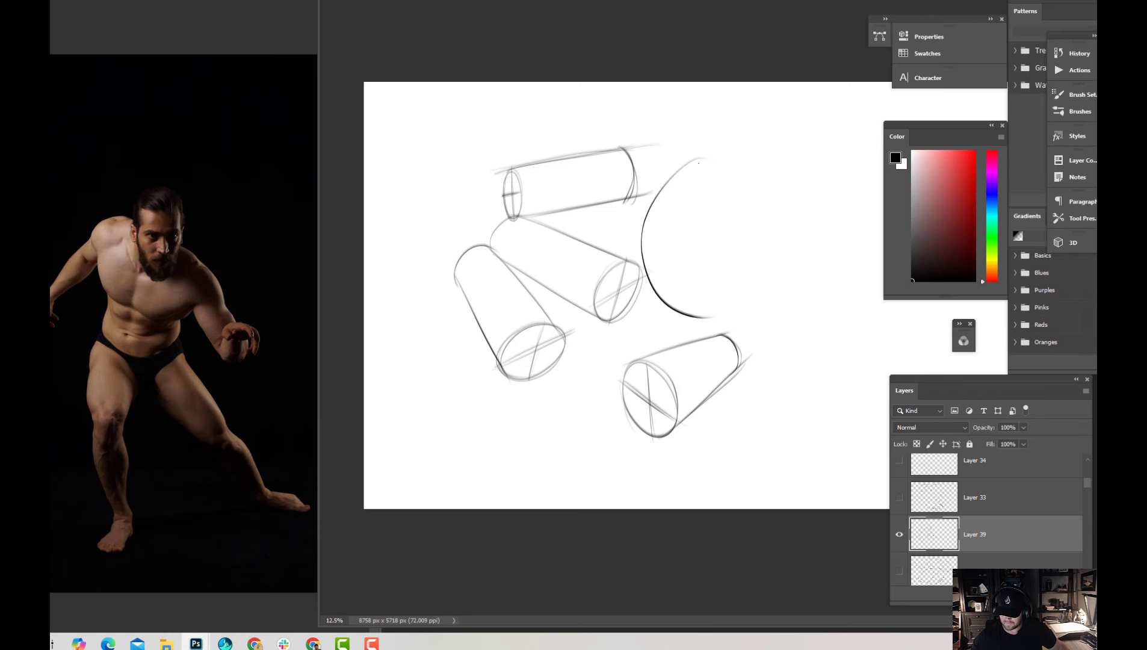
mouse_move(698, 162)
left_mouse_down()
mouse_move(722, 173)
mouse_move(708, 159)
mouse_move(716, 281)
mouse_move(731, 293)
mouse_move(692, 314)
mouse_move(704, 318)
left_mouse_up()
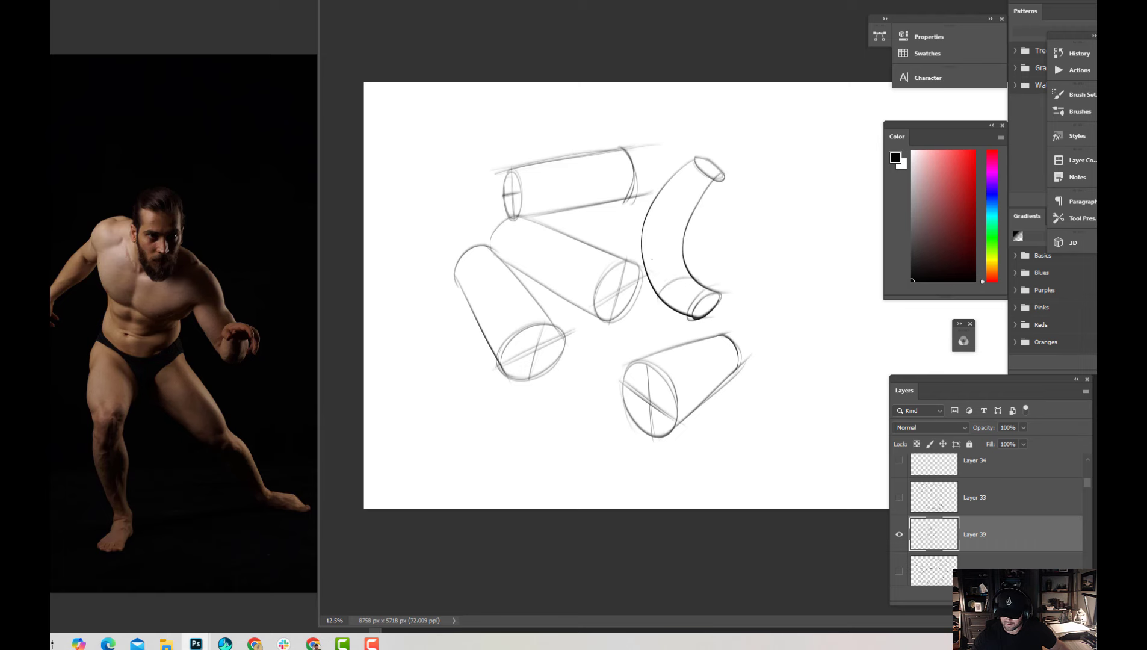
mouse_move(644, 262)
left_mouse_down()
mouse_move(683, 249)
mouse_move(678, 221)
mouse_move(700, 167)
mouse_move(691, 219)
left_mouse_up()
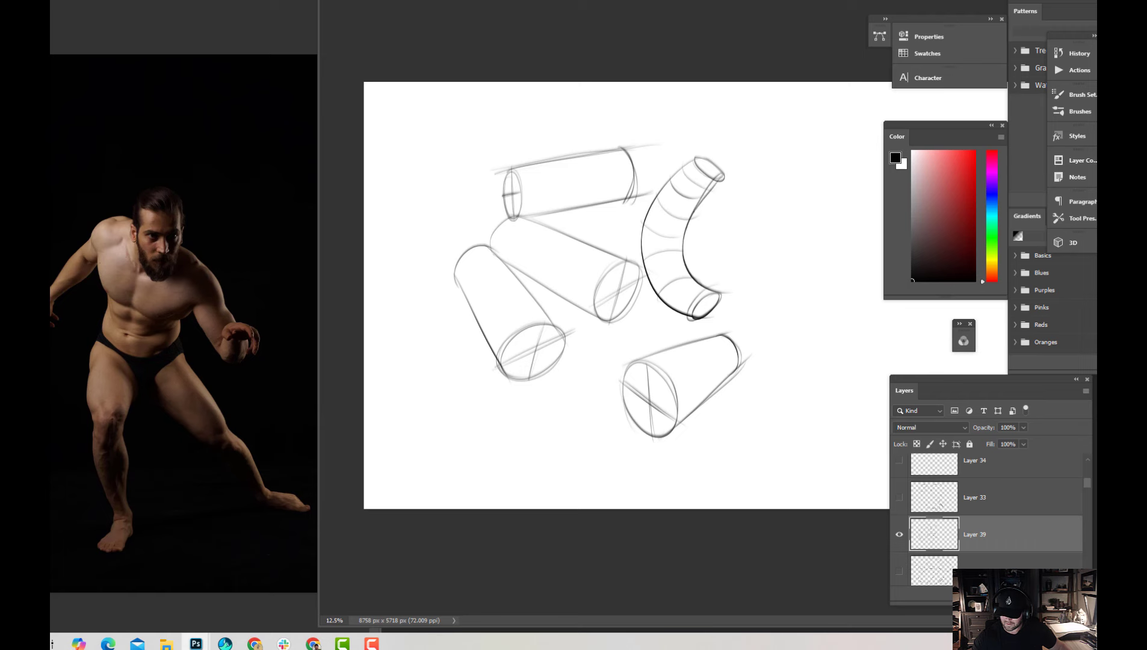
left_click_drag(726, 179, 692, 212)
mouse_move(698, 155)
left_mouse_down()
mouse_move(657, 203)
mouse_move(643, 276)
mouse_move(698, 321)
left_mouse_up()
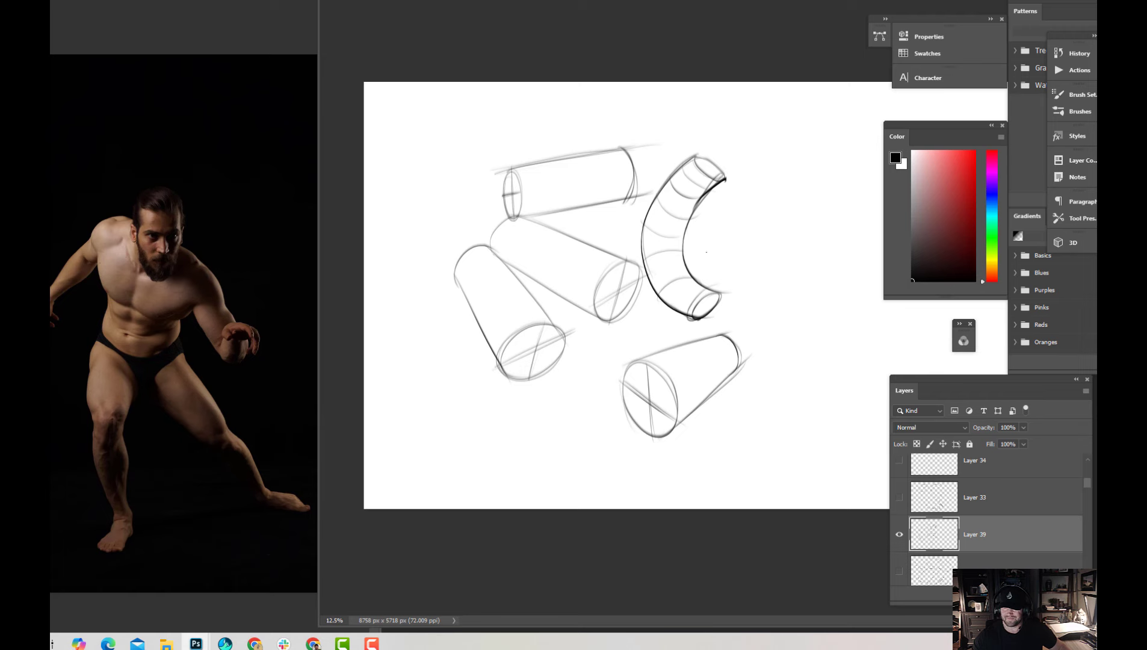
Draw a second bent tube arching downward near the canvas's right edge, with an end ellipse and cross-contour lines
left_click_drag(735, 258, 793, 396)
mouse_move(753, 265)
left_mouse_down()
mouse_move(786, 222)
mouse_move(829, 233)
mouse_move(855, 364)
mouse_move(863, 349)
mouse_move(809, 360)
left_mouse_up()
mouse_move(775, 274)
left_mouse_down()
mouse_move(822, 230)
mouse_move(851, 252)
left_mouse_up()
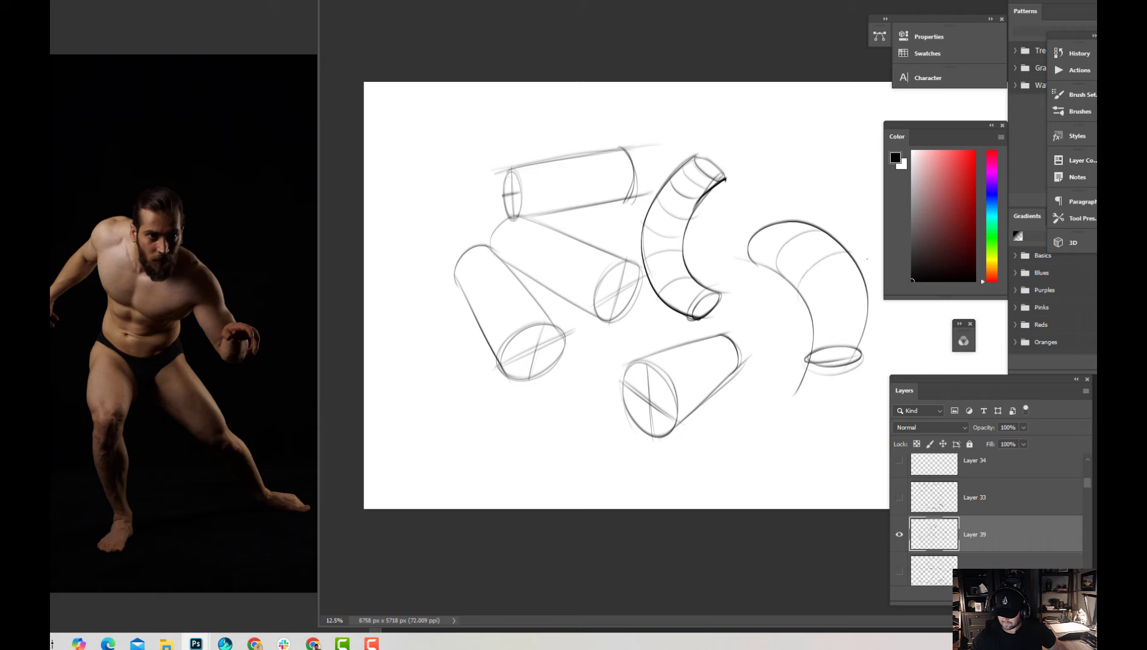
left_click_drag(809, 304, 867, 282)
mouse_move(812, 328)
left_mouse_down()
mouse_move(864, 306)
mouse_move(873, 322)
mouse_move(806, 361)
left_mouse_up()
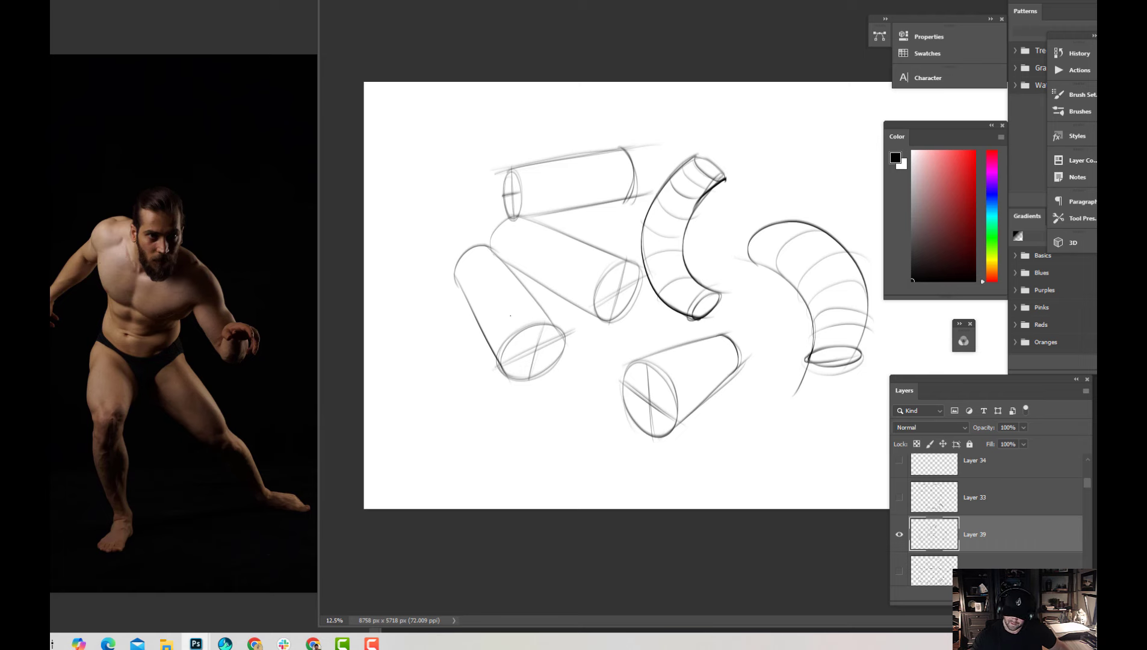
Draw a small bent tube overlapping the first cylinder, contour its surface, and outline a large sphere beside it
left_click_drag(509, 314, 488, 412)
mouse_move(486, 286)
left_mouse_down()
mouse_move(492, 320)
mouse_move(417, 356)
mouse_move(468, 411)
mouse_move(448, 404)
mouse_move(468, 370)
mouse_move(457, 388)
left_mouse_up()
left_click_drag(418, 328, 436, 357)
mouse_move(438, 312)
left_mouse_down()
mouse_move(461, 335)
mouse_move(503, 306)
mouse_move(491, 286)
mouse_move(512, 449)
mouse_move(530, 348)
left_mouse_up()
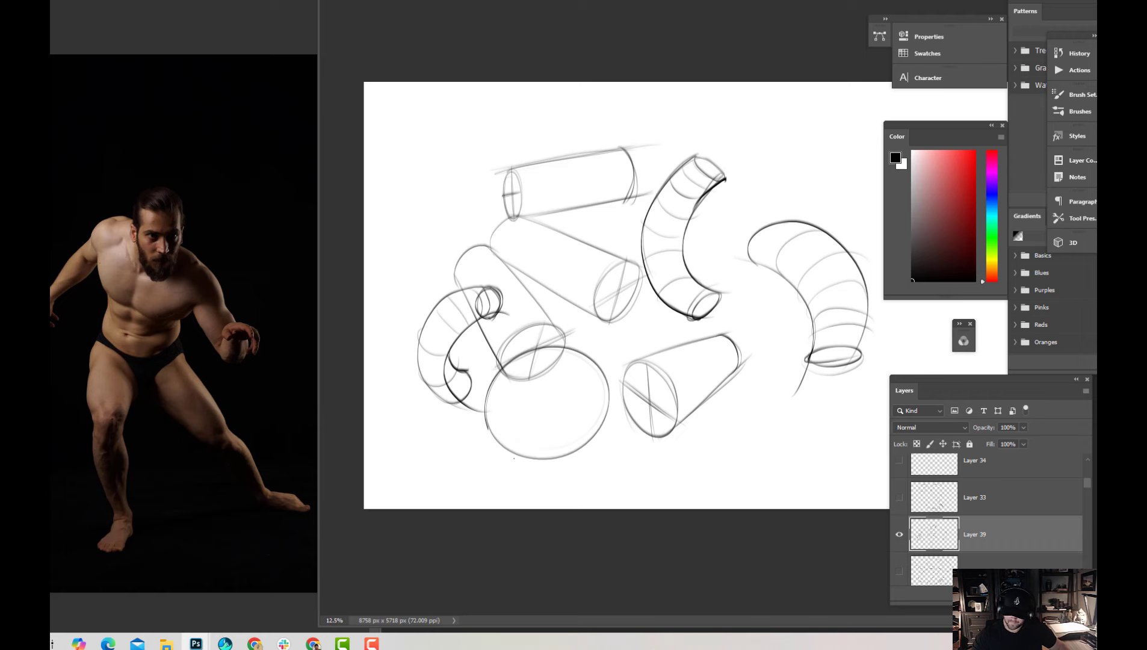
Wrap horizontal contour ellipses around the large sphere and sketch a smaller contoured sphere over the tapered cylinder's near end
left_click_drag(489, 424, 578, 461)
left_click_drag(519, 381, 613, 376)
left_click_drag(487, 402, 596, 421)
mouse_move(669, 394)
left_mouse_down()
mouse_move(652, 421)
mouse_move(672, 388)
mouse_move(725, 425)
left_mouse_up()
left_click_drag(783, 181, 779, 199)
mouse_move(723, 389)
left_mouse_down()
mouse_move(656, 422)
mouse_move(724, 429)
left_mouse_up()
left_click_drag(649, 420, 717, 444)
Draw curved longitude lines from the upper pole down across both the large and the small sphere
left_click_drag(562, 360, 529, 462)
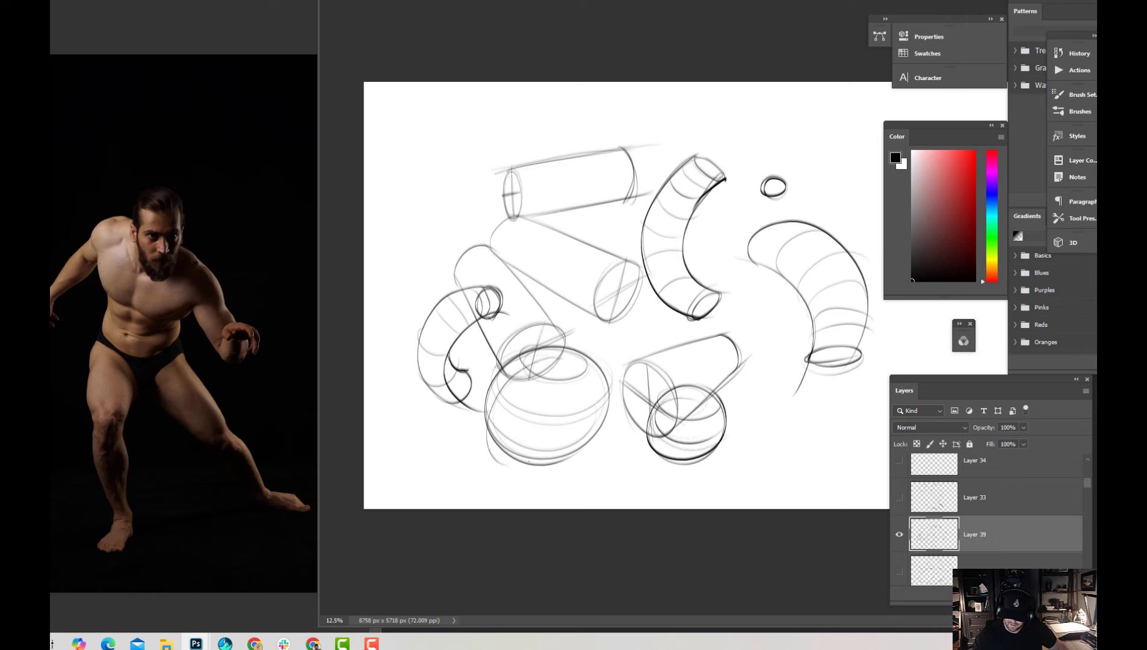
mouse_move(561, 361)
left_mouse_down()
mouse_move(510, 465)
mouse_move(550, 462)
left_mouse_up()
mouse_move(562, 359)
left_mouse_down()
mouse_move(584, 455)
mouse_move(619, 449)
left_mouse_up()
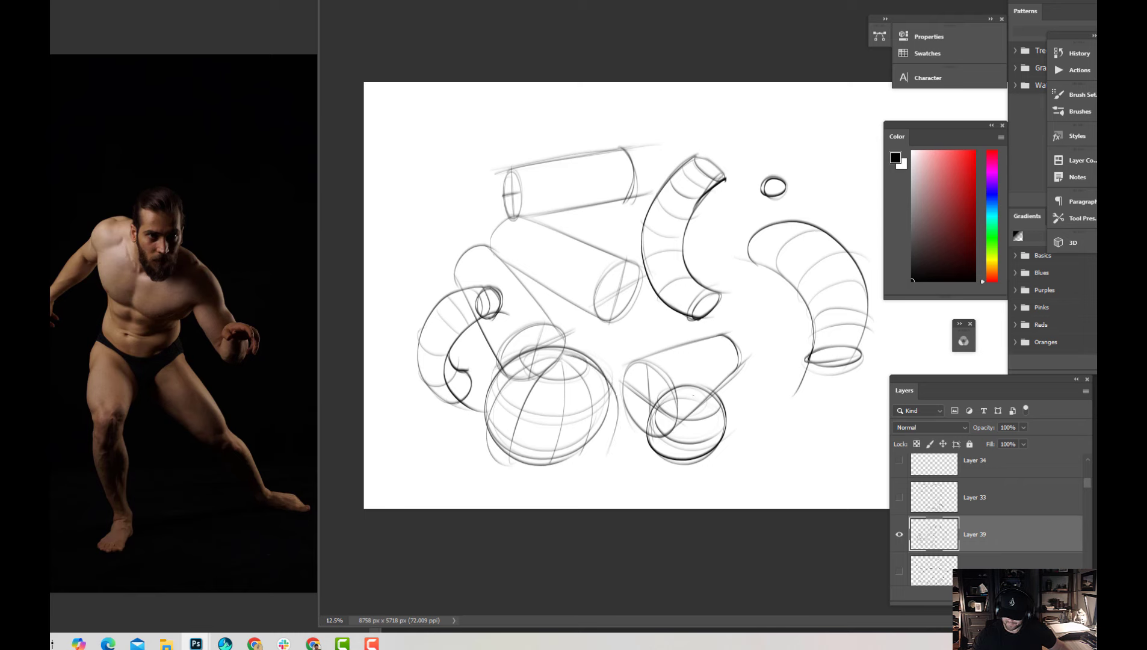
mouse_move(694, 394)
left_mouse_down()
mouse_move(669, 455)
mouse_move(699, 465)
left_mouse_up()
left_click_drag(695, 392, 700, 465)
Sketch a cone with an elliptical base between the two large bent tubes
mouse_move(735, 212)
left_mouse_down()
mouse_move(731, 325)
mouse_move(791, 324)
mouse_move(736, 314)
mouse_move(795, 308)
left_mouse_up()
key("ctrl+minus")
key("ctrl+plus")
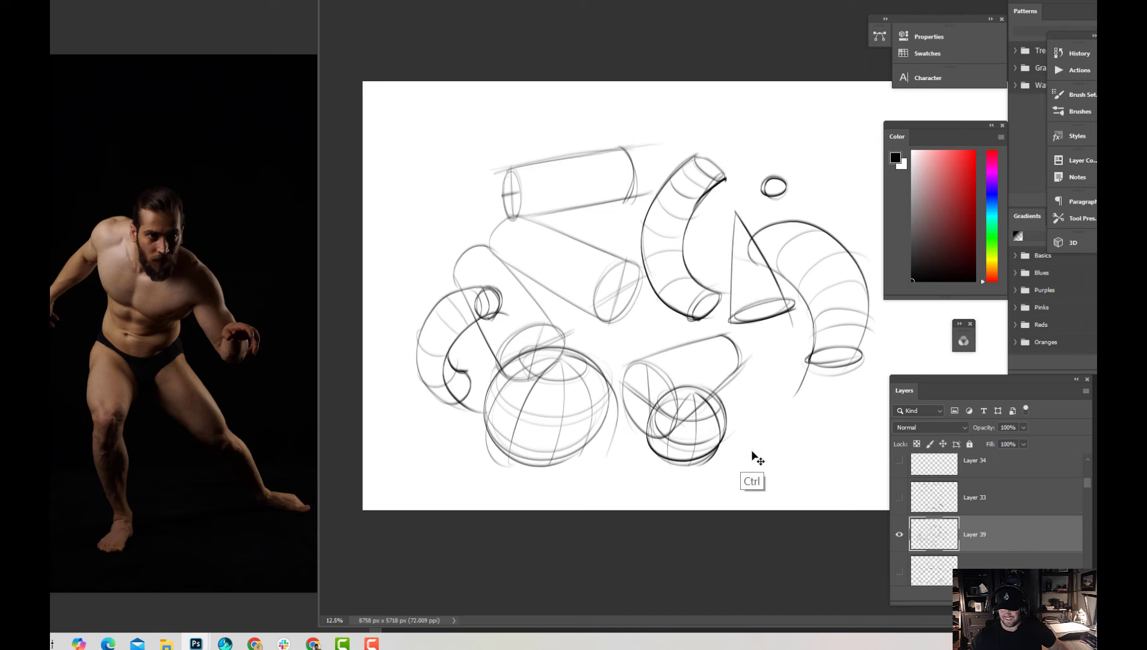
key("ctrl+plus")
key("ctrl+minus")
Hide Layer 39 and add new blank layers to prepare an empty canvas for the figure drawing
left_click(900, 535)
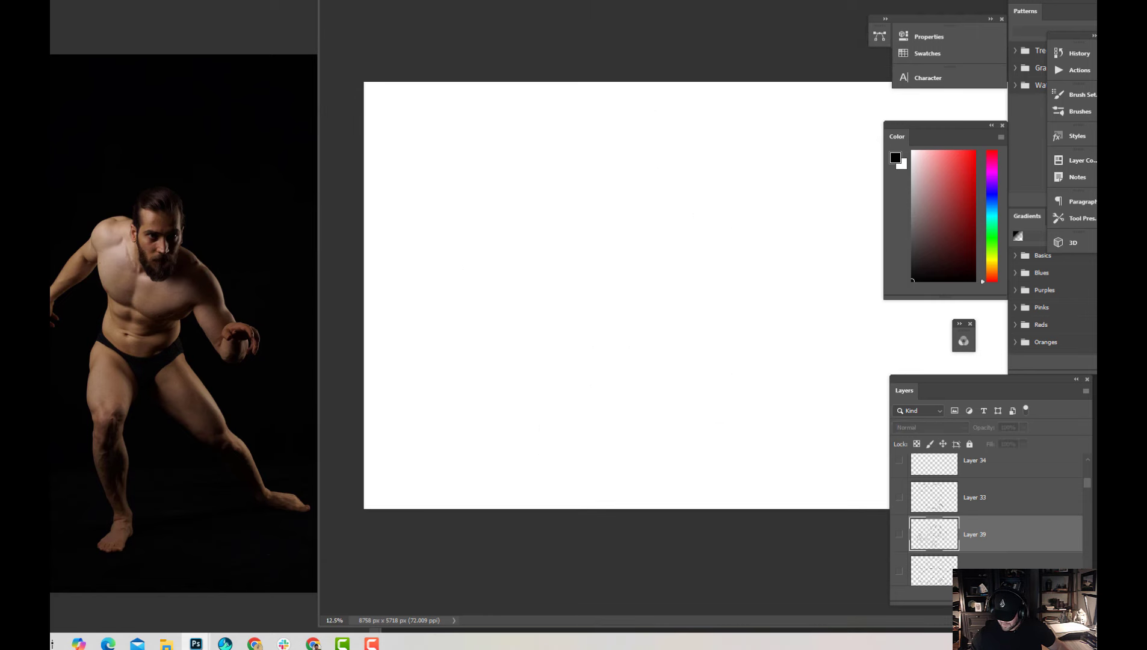
key("ctrl+shift+alt+n")
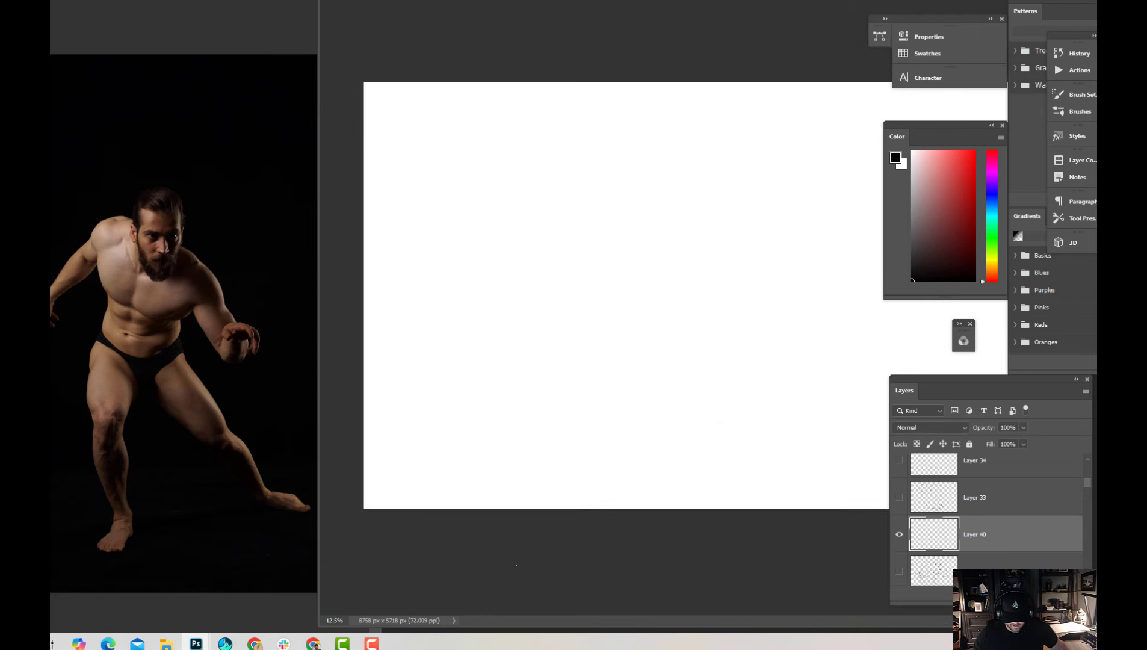
key("ctrl+plus")
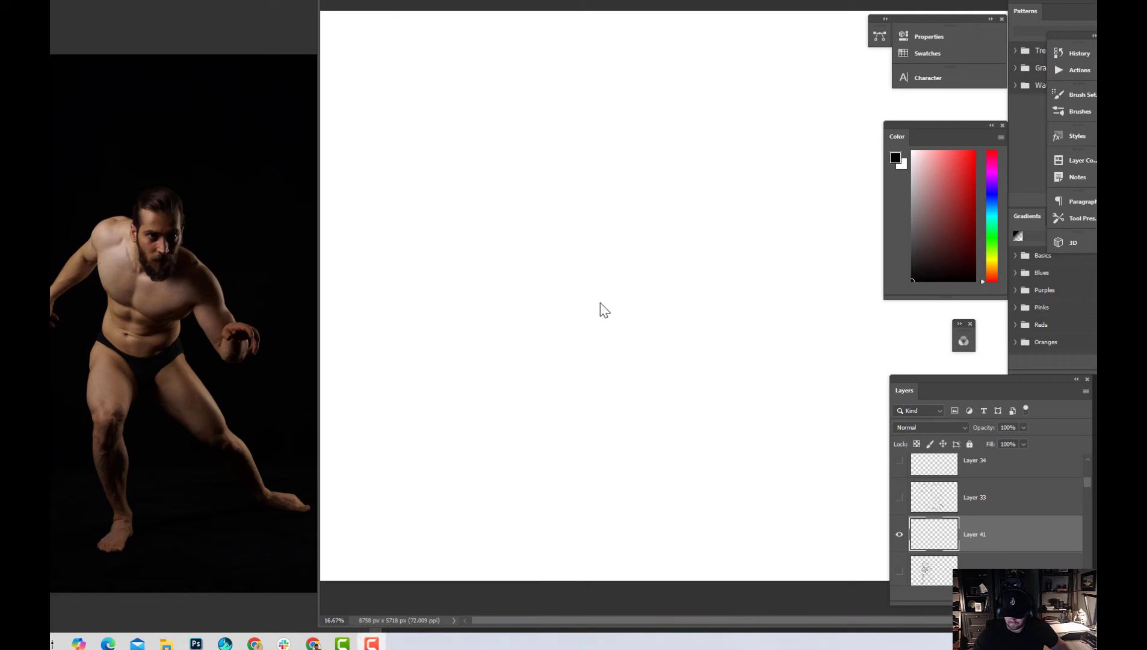
left_click(600, 304)
key("ctrl+minus")
key("ctrl+shift+alt+n")
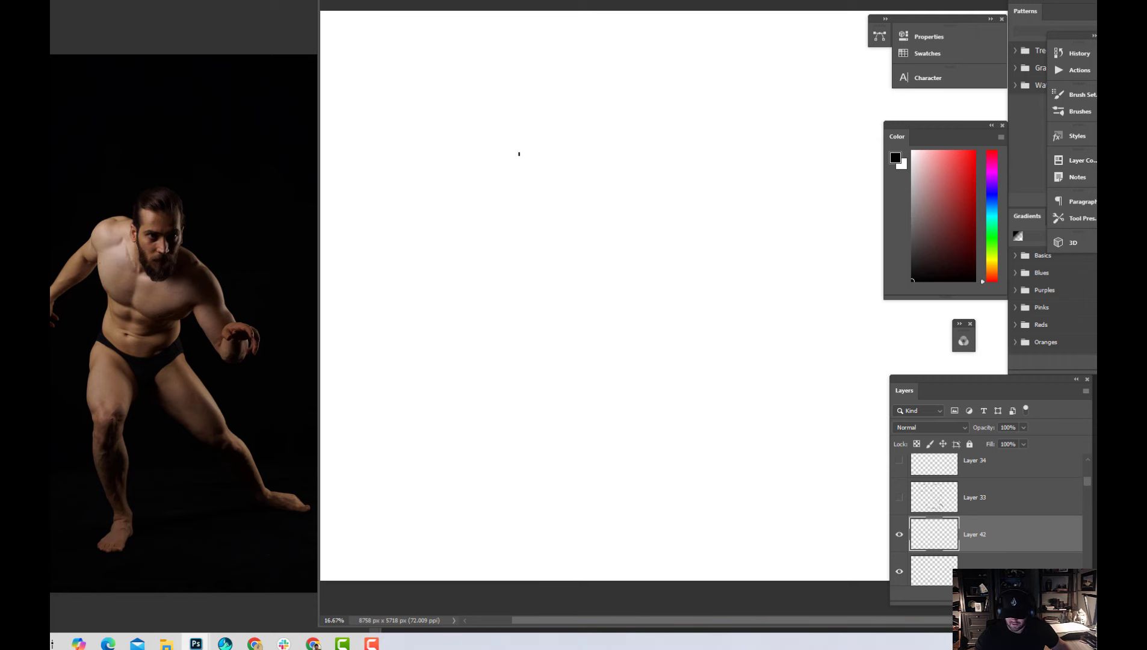
Block in the figure's gesture with light curves for the shoulder line, both outer arms and the torso's centre line
left_click_drag(554, 123, 413, 318)
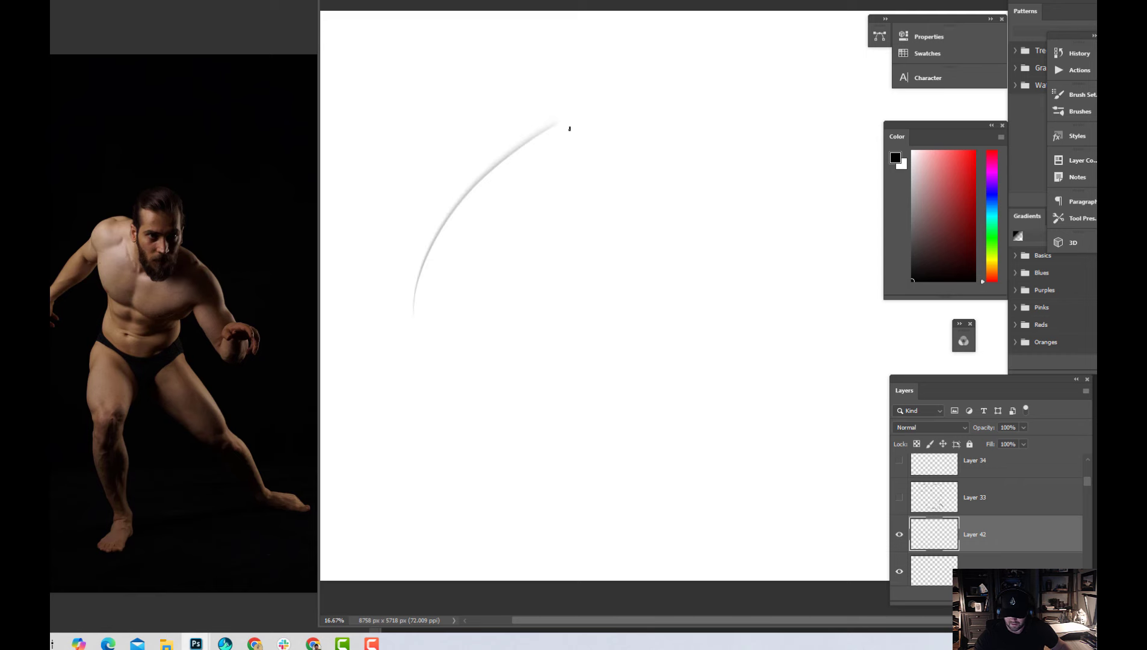
left_click_drag(500, 125, 740, 238)
left_click_drag(685, 188, 739, 307)
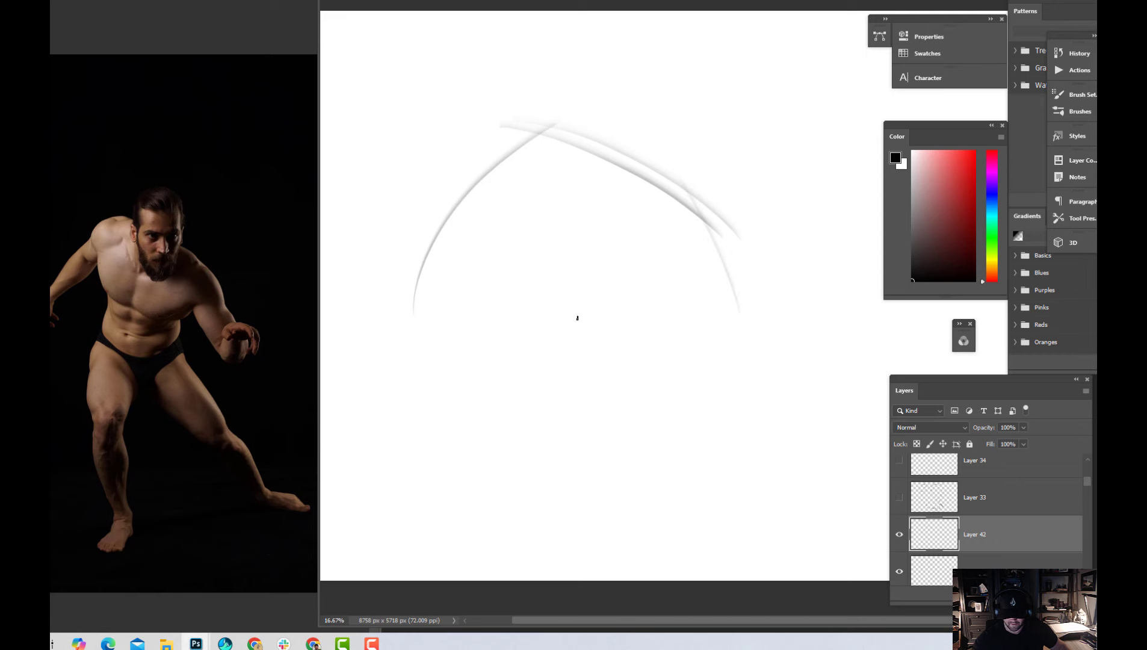
mouse_move(644, 148)
left_mouse_down()
mouse_move(583, 329)
mouse_move(587, 362)
left_mouse_up()
left_click_drag(613, 178, 593, 375)
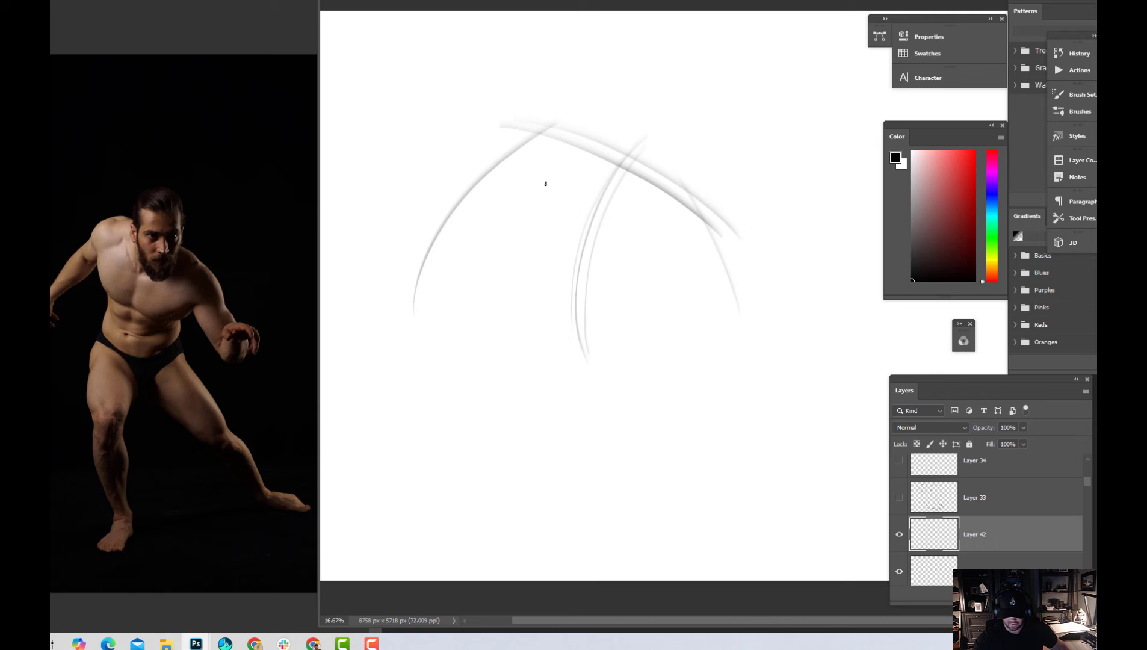
Add sweeping rhythm curves through the torso, running from both shoulders toward the pelvis and around the lower chest
left_click_drag(534, 97, 563, 252)
left_click_drag(538, 163, 590, 352)
left_click_drag(593, 272, 729, 192)
left_click_drag(583, 303, 692, 203)
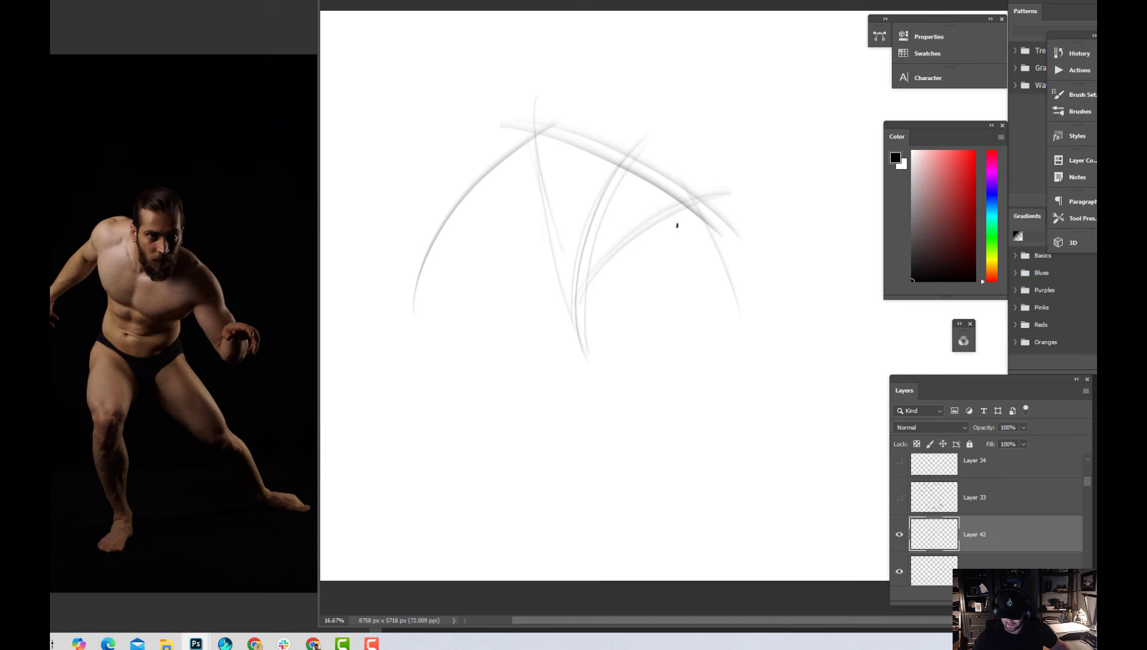
left_click_drag(568, 159, 648, 277)
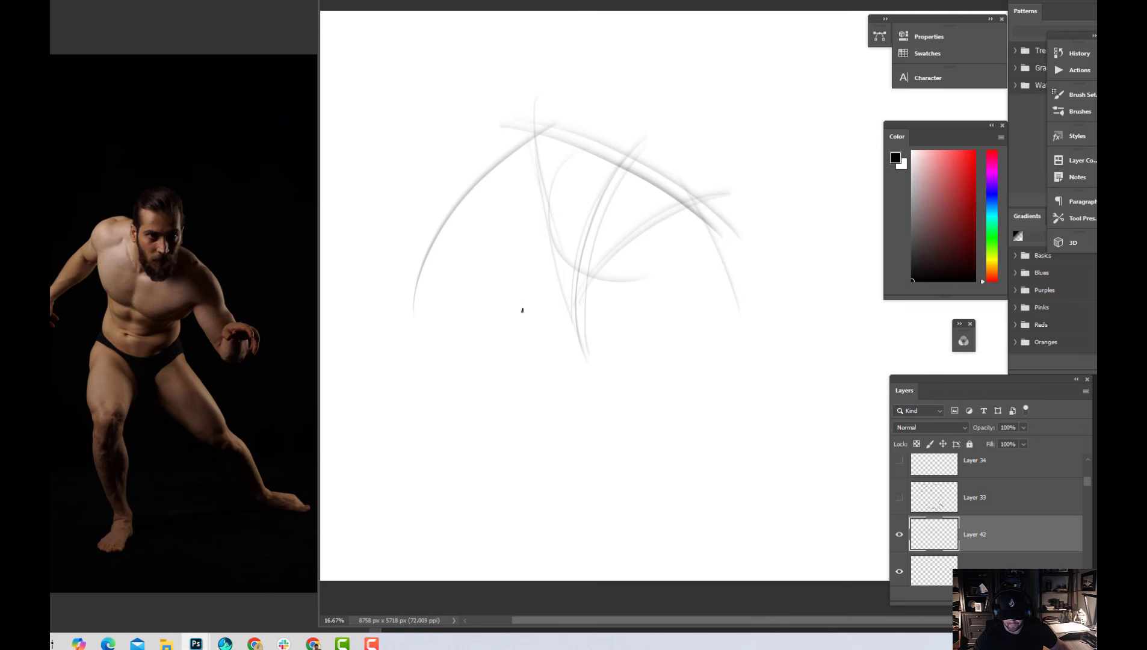
Sketch both sides of the waist, the curve of the lower belly and the slanted pelvis line
left_click_drag(550, 214, 535, 281)
mouse_move(543, 239)
left_mouse_down()
mouse_move(535, 289)
mouse_move(630, 314)
left_mouse_up()
left_click_drag(637, 253, 630, 307)
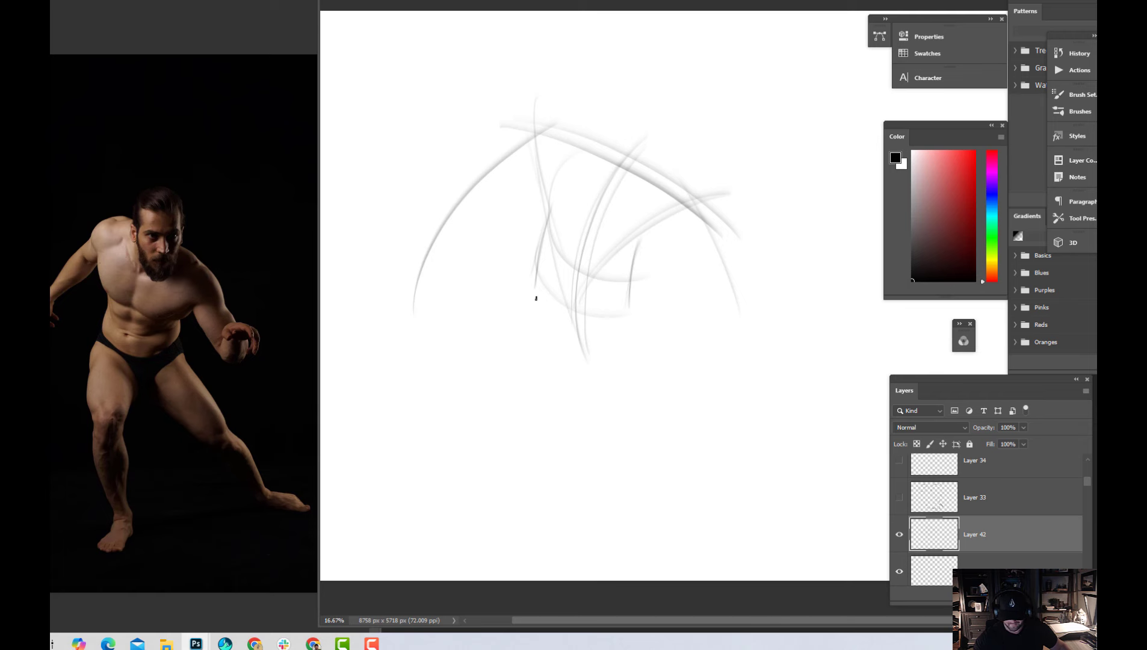
mouse_move(547, 244)
left_mouse_down()
mouse_move(514, 311)
mouse_move(659, 341)
left_mouse_up()
left_click_drag(553, 317, 660, 342)
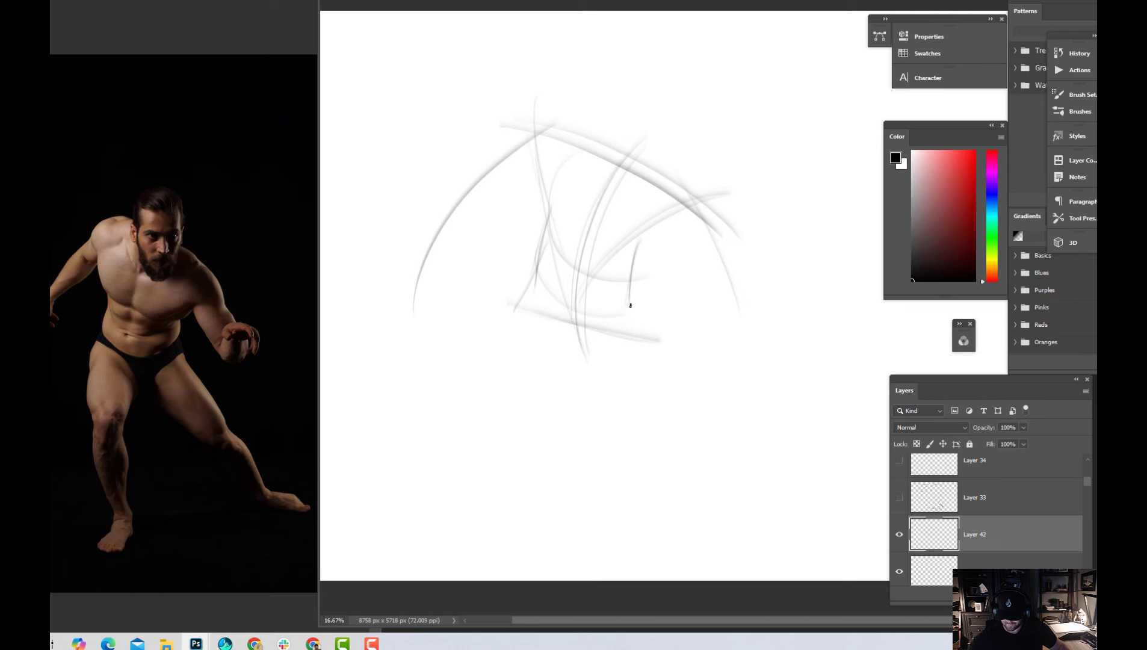
Sketch the outer contour of the standing leg in long curves from the hip down to the foot
left_click_drag(516, 274, 510, 358)
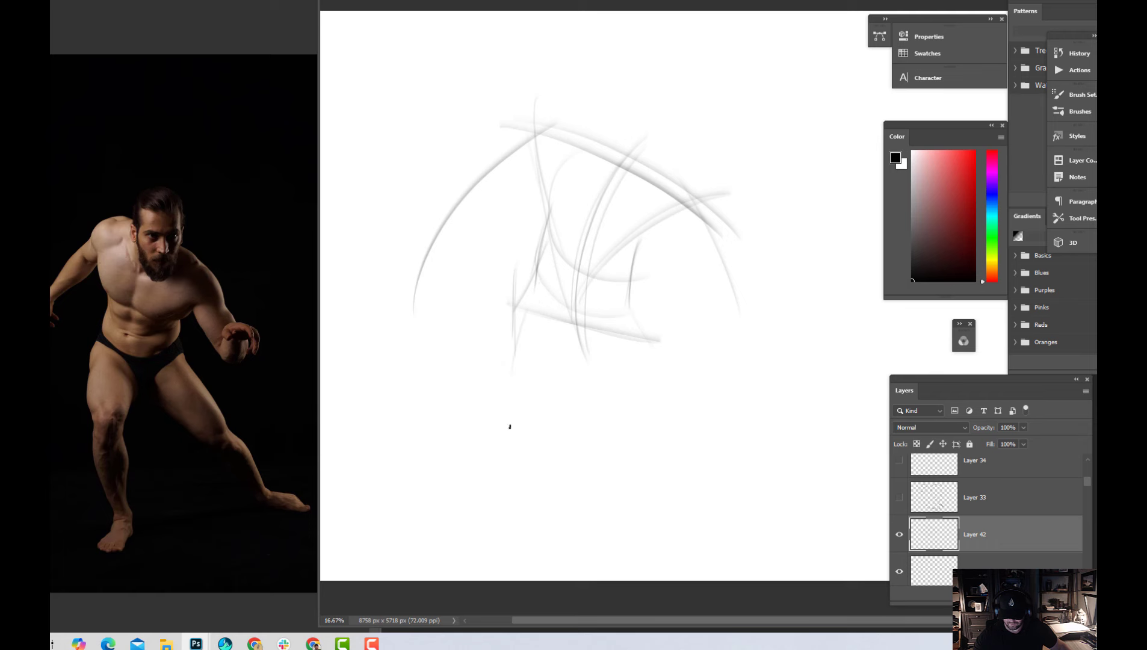
left_click_drag(547, 283, 559, 522)
left_click_drag(515, 310, 560, 538)
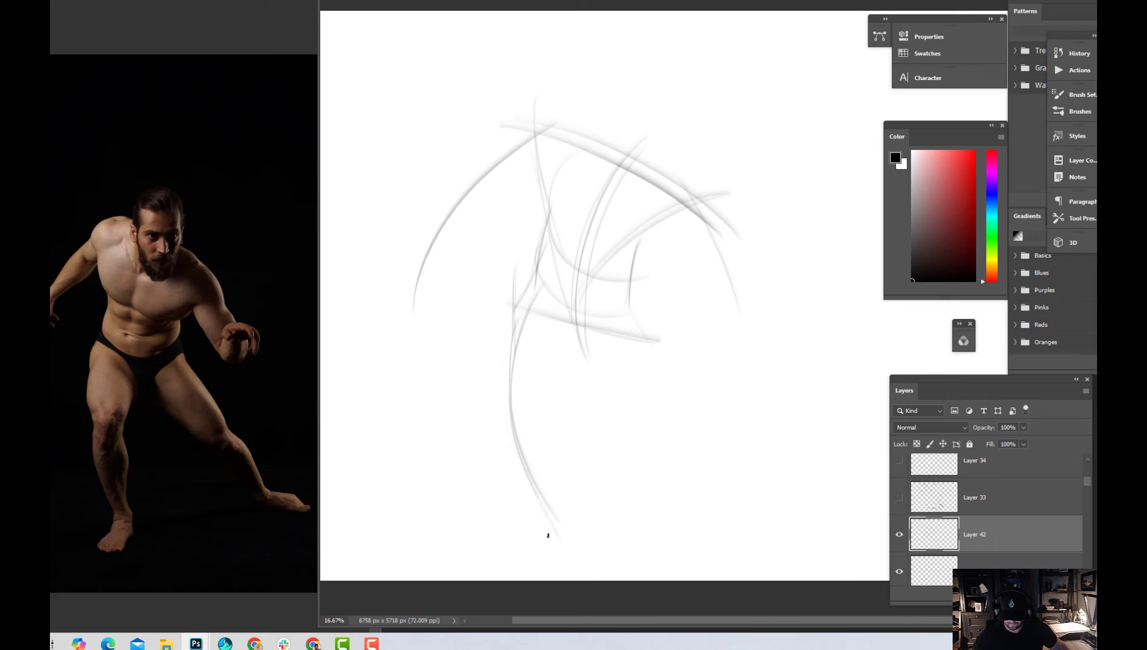
mouse_move(511, 420)
left_mouse_down()
mouse_move(546, 534)
mouse_move(506, 562)
left_mouse_up()
Shift the whole figure sketch slightly upward with Free Transform and sketch the base of the standing foot
key("ctrl+t")
left_click_drag(733, 473, 723, 437)
key("Return")
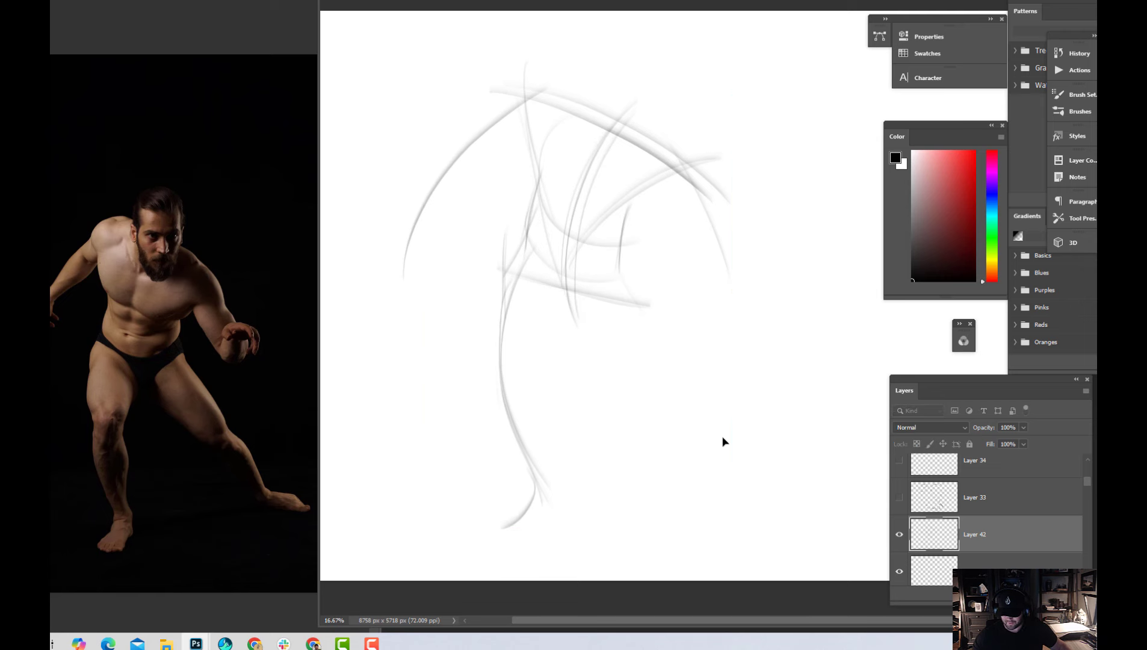
mouse_move(516, 529)
left_mouse_down()
mouse_move(537, 543)
mouse_move(506, 533)
mouse_move(544, 526)
mouse_move(554, 508)
mouse_move(535, 537)
left_mouse_up()
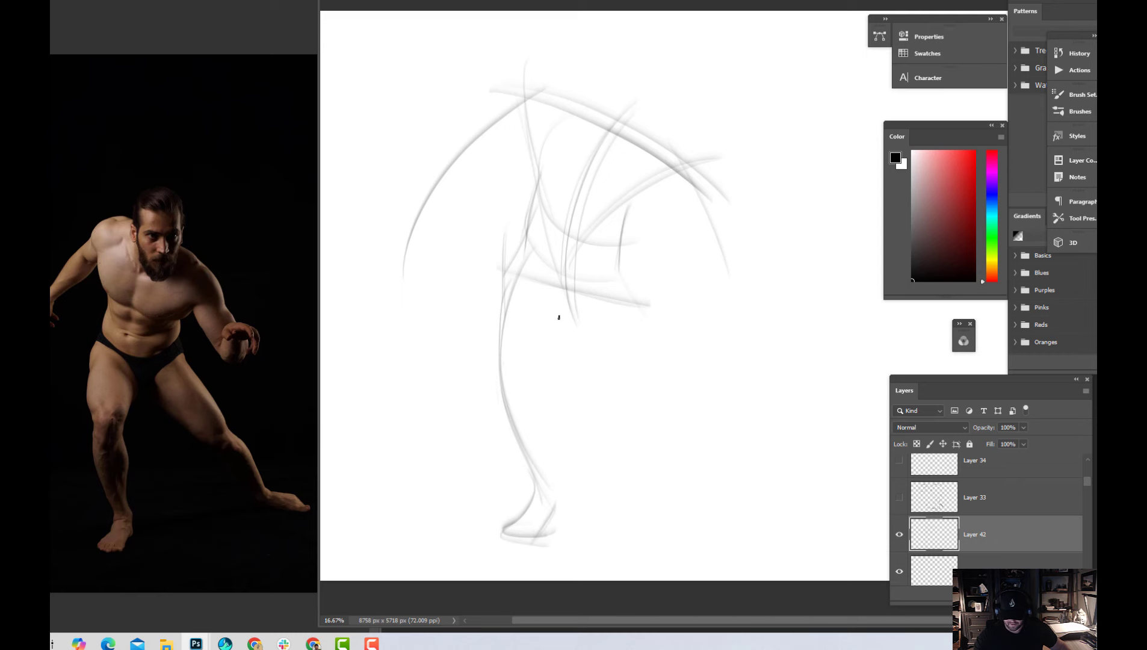
Draw the standing leg's inner contour in long curves from the crotch to the ankle and mark the crotch line
left_click_drag(564, 289, 571, 525)
left_click_drag(561, 290, 537, 519)
left_click_drag(572, 302, 594, 534)
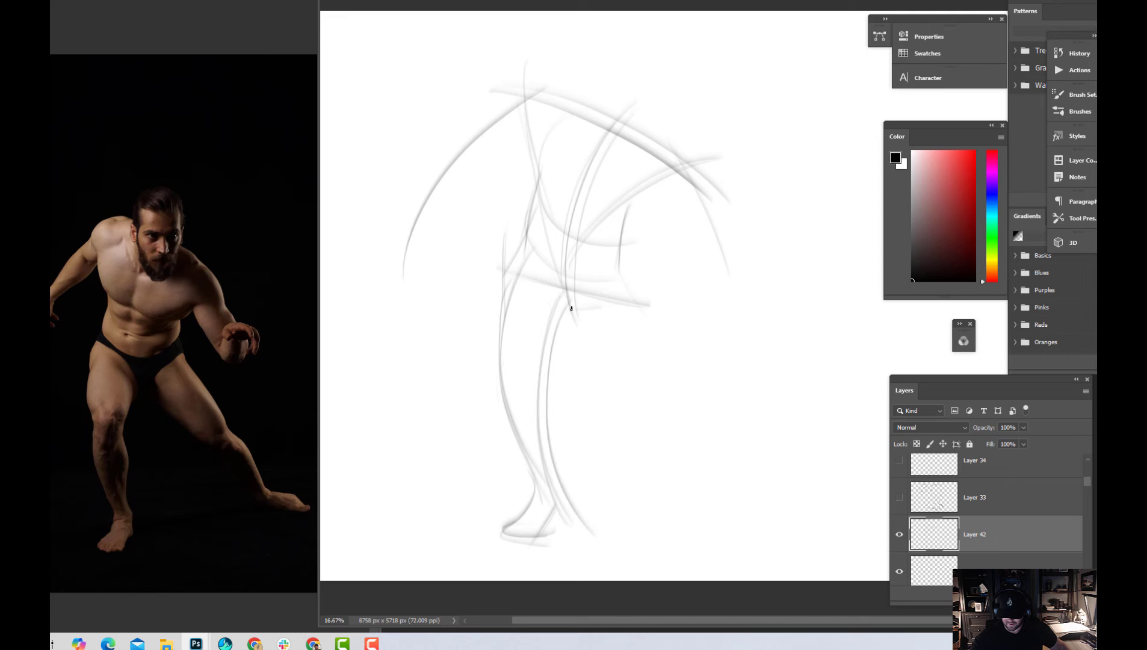
left_click_drag(564, 308, 596, 307)
Sketch the outstretched leg's inner and outer contours as long diagonal lines from the crotch and hip, redoing the first inner stroke
mouse_move(573, 311)
left_mouse_down()
mouse_move(642, 363)
mouse_move(774, 502)
left_mouse_up()
key("ctrl+z")
left_click_drag(581, 316, 778, 500)
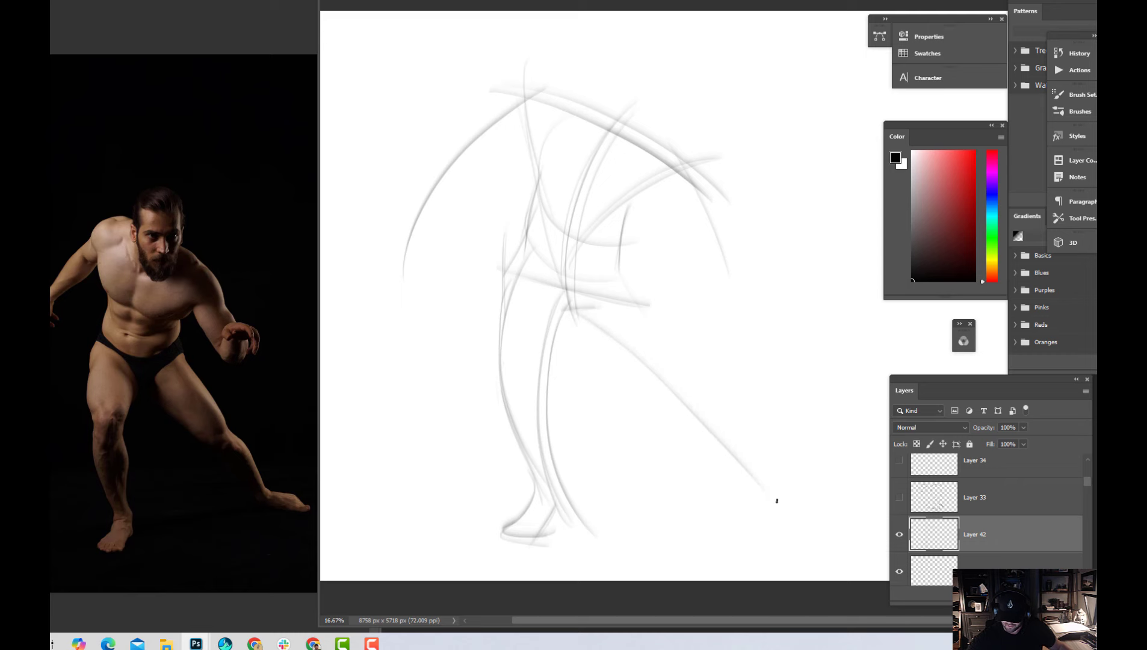
left_click_drag(612, 267, 769, 494)
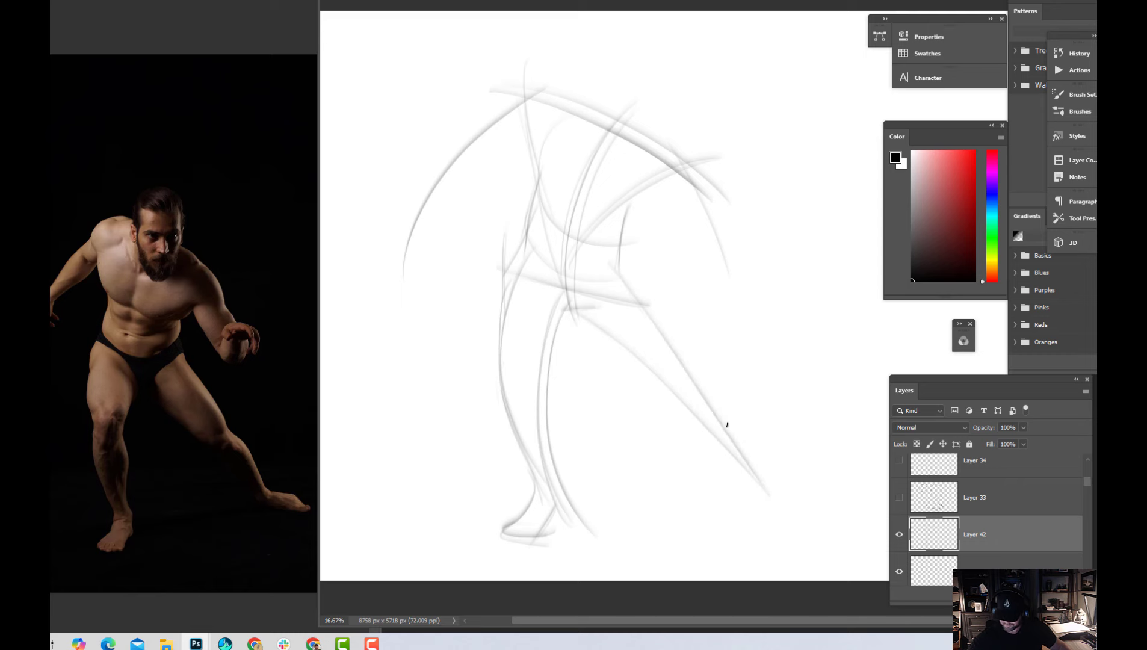
left_click_drag(622, 276, 776, 482)
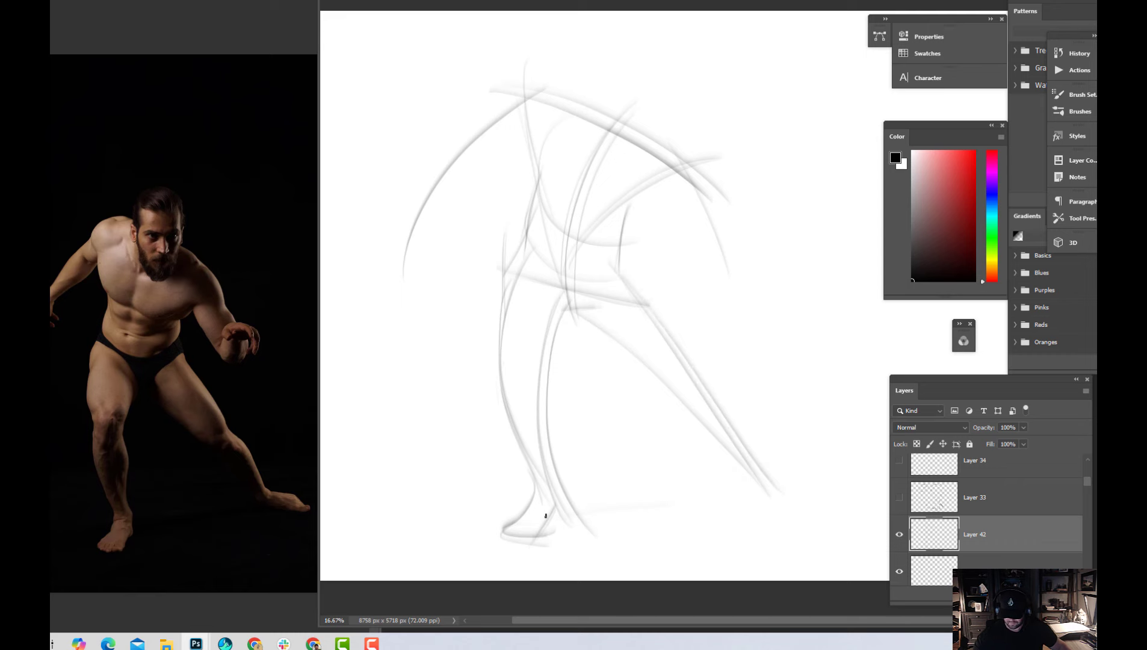
Sketch the ground line linking the two feet and outline the outstretched foot
left_click_drag(569, 514, 833, 484)
mouse_move(590, 510)
left_mouse_down()
mouse_move(820, 486)
mouse_move(776, 484)
mouse_move(791, 494)
mouse_move(766, 483)
mouse_move(837, 500)
left_mouse_up()
mouse_move(759, 483)
left_mouse_down()
mouse_move(837, 503)
mouse_move(804, 475)
mouse_move(847, 498)
left_mouse_up()
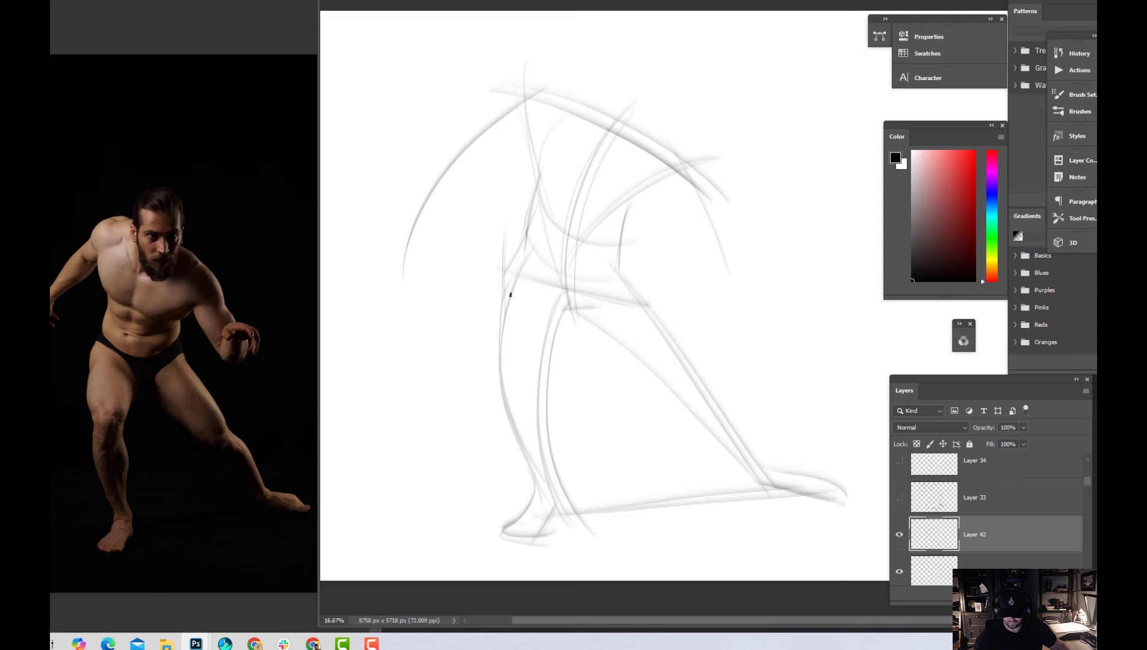
Draw the standing thigh's rounded top and inner contour down to the knee, and sweep a flowing S-curve through both knees
left_click_drag(505, 275, 562, 338)
mouse_move(528, 271)
left_mouse_down()
mouse_move(556, 351)
mouse_move(558, 310)
mouse_move(543, 385)
left_mouse_up()
left_click_drag(562, 331, 535, 387)
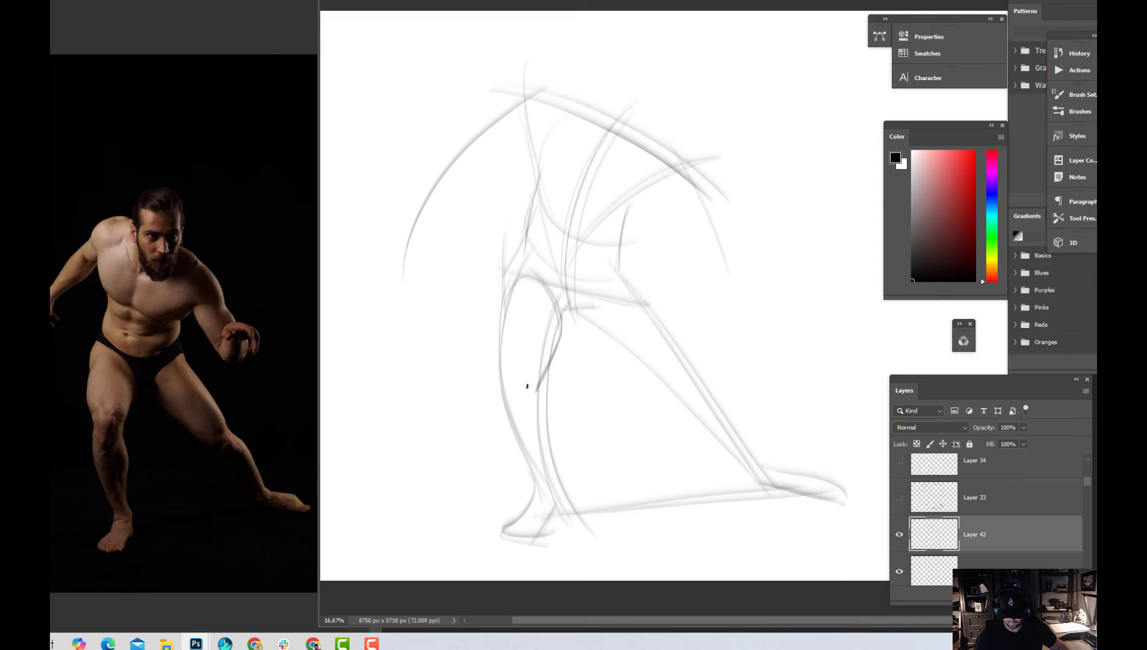
mouse_move(463, 422)
left_mouse_down()
mouse_move(473, 377)
mouse_move(665, 429)
mouse_move(634, 400)
mouse_move(512, 366)
mouse_move(677, 415)
mouse_move(661, 393)
mouse_move(576, 390)
mouse_move(738, 393)
left_mouse_up()
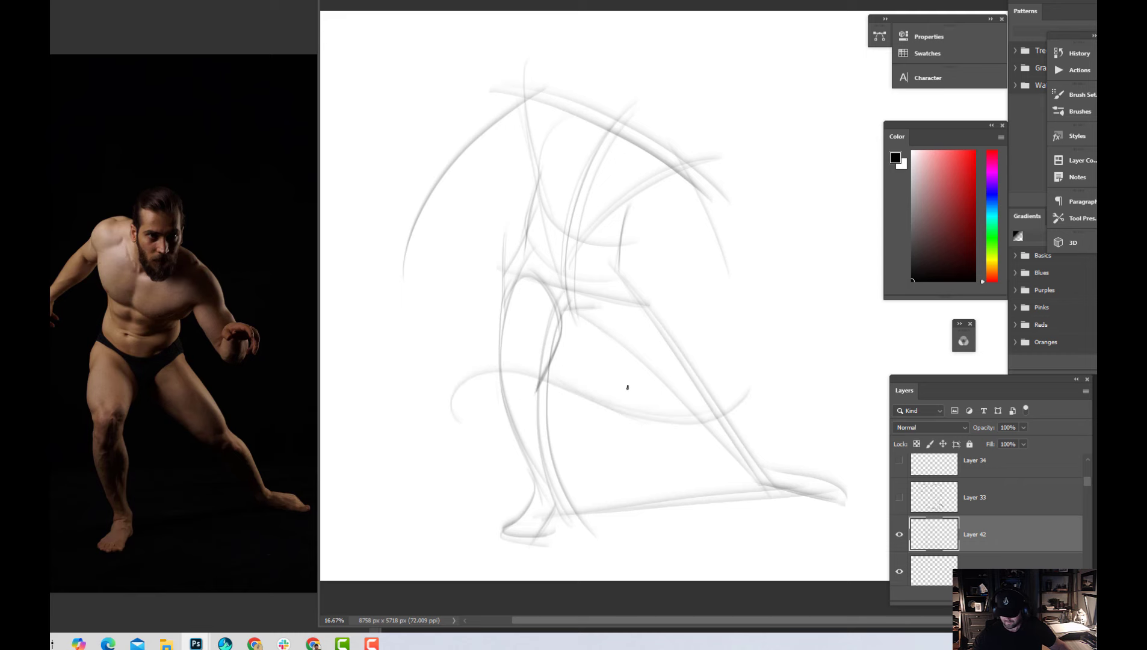
left_click_drag(629, 422, 757, 375)
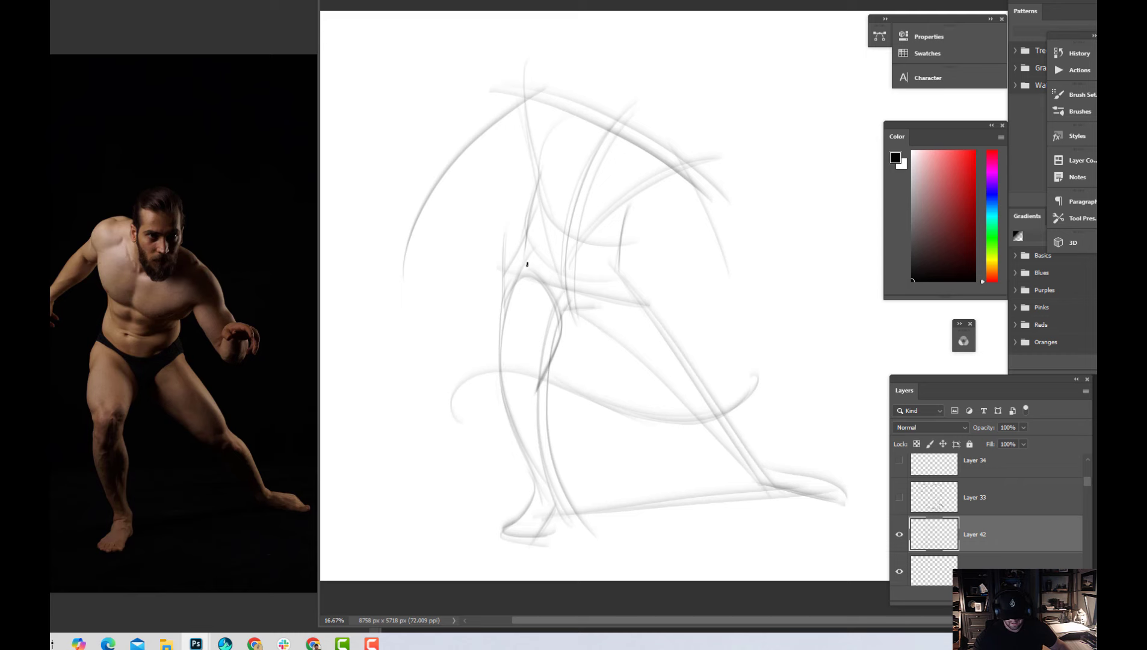
Sketch the curved lower-belly line from hip to hip, strengthen the torso's centre line and mark the navel
mouse_move(523, 246)
left_mouse_down()
mouse_move(587, 285)
mouse_move(598, 272)
mouse_move(545, 267)
mouse_move(644, 256)
left_mouse_up()
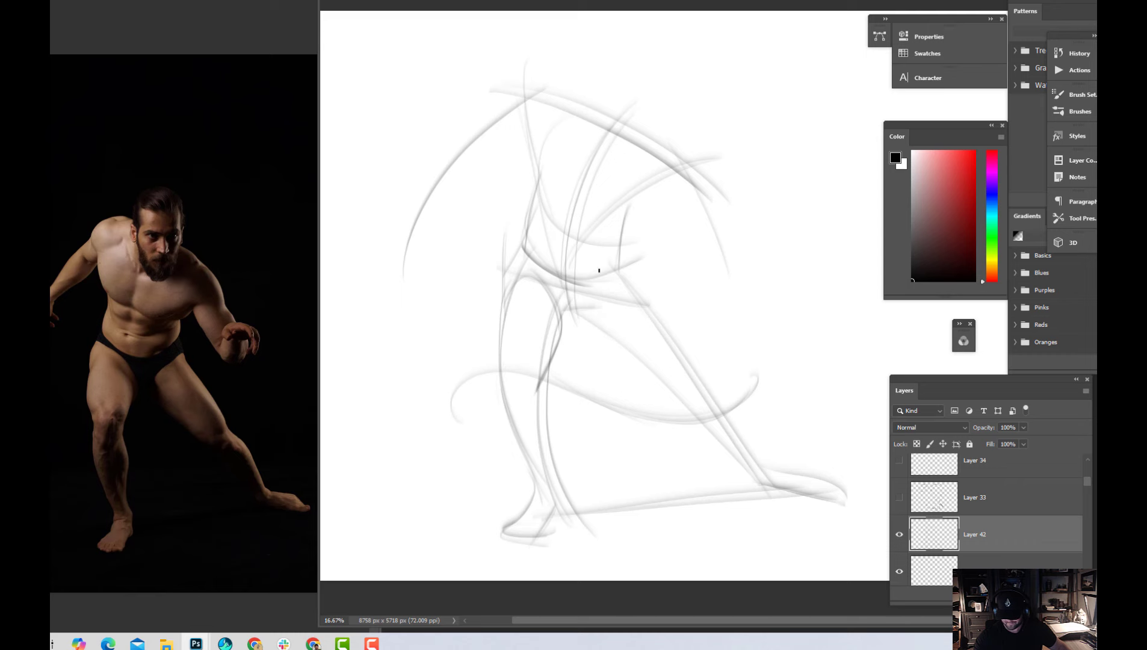
mouse_move(549, 271)
left_mouse_down()
mouse_move(597, 278)
mouse_move(648, 255)
left_mouse_up()
left_click_drag(616, 133, 571, 226)
mouse_move(599, 159)
left_mouse_down()
mouse_move(566, 280)
mouse_move(579, 319)
left_mouse_up()
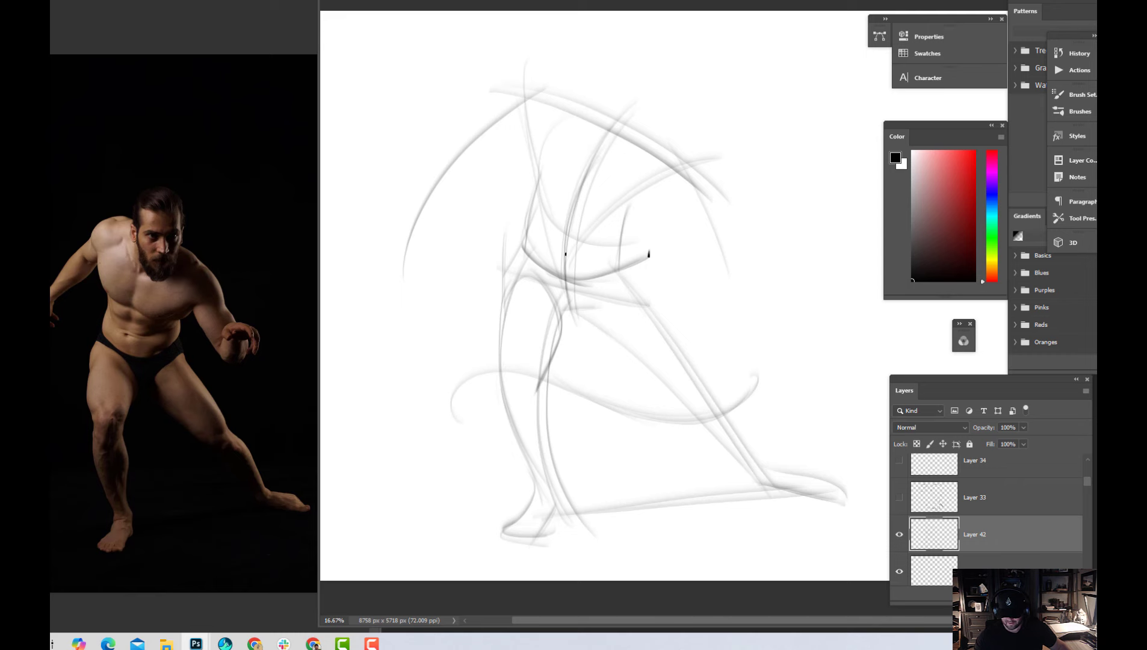
left_click_drag(564, 251, 569, 253)
Draw the lower chest line across the ribcage, then darken the ribcage's side contour and the chest edge toward the figure's left armpit
mouse_move(545, 182)
left_mouse_down()
mouse_move(582, 193)
mouse_move(532, 171)
mouse_move(635, 210)
left_mouse_up()
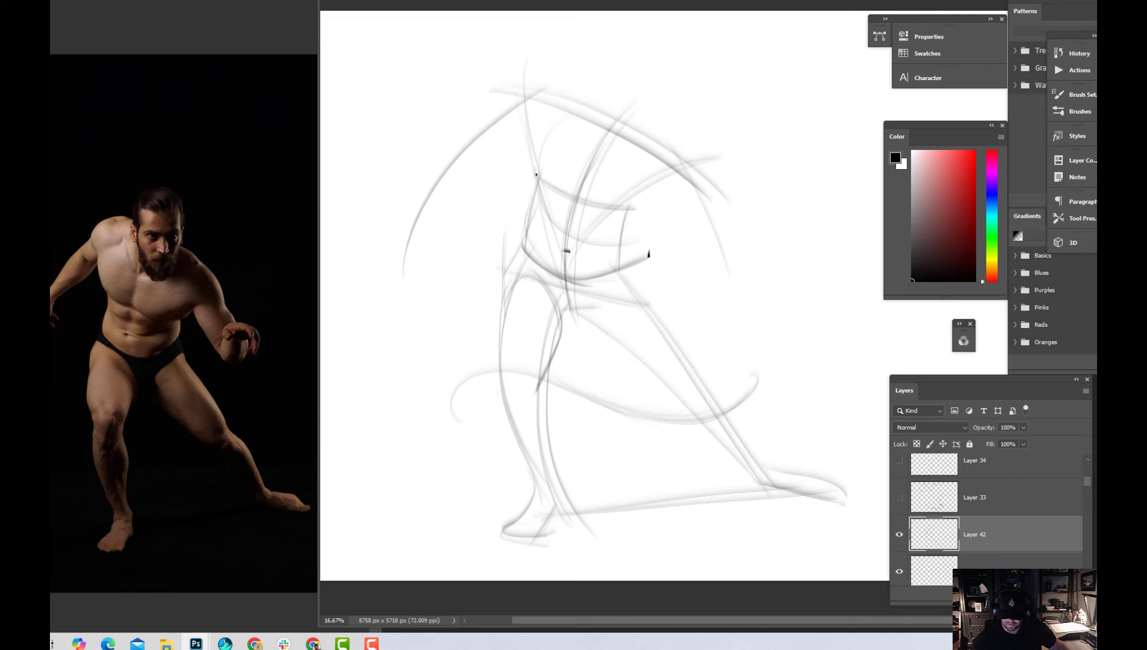
left_click(536, 175)
mouse_move(527, 126)
left_mouse_down()
mouse_move(530, 160)
mouse_move(541, 181)
left_mouse_up()
left_click_drag(602, 209, 653, 187)
left_click_drag(604, 209, 660, 183)
left_click_drag(615, 206, 671, 179)
left_click_drag(615, 212, 672, 177)
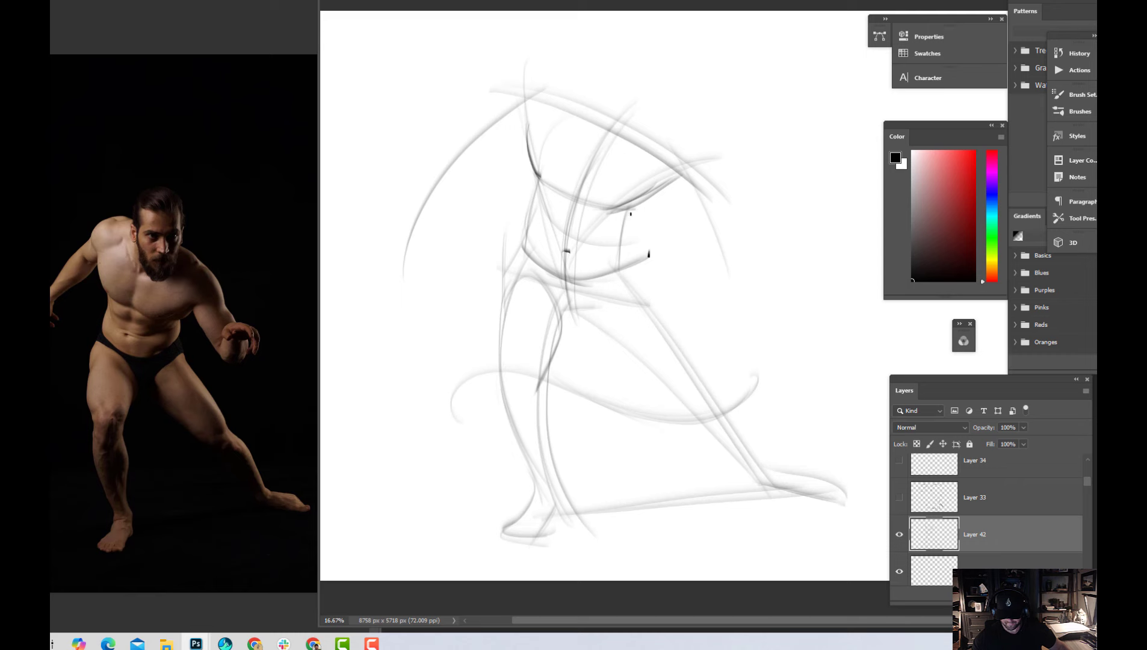
Add a belly curve beside the navel and a waist side line, then reinforce the lower chest line across to the armpit
left_click_drag(574, 244, 609, 238)
left_click_drag(646, 244, 643, 204)
left_click_drag(536, 179, 633, 215)
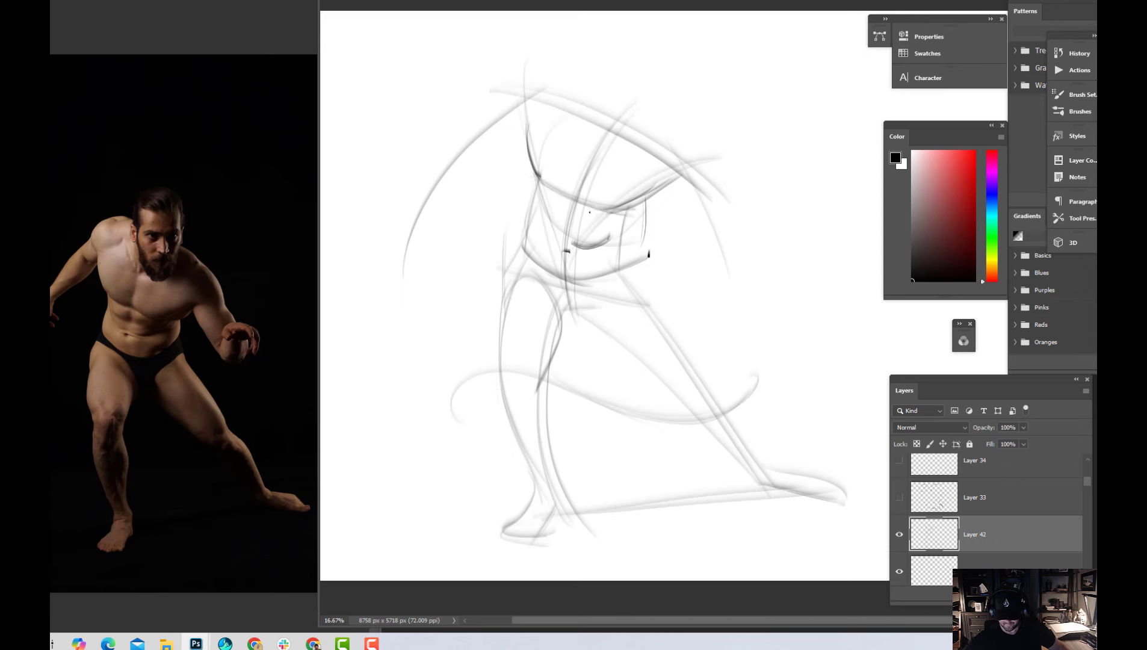
left_click_drag(535, 181, 628, 220)
mouse_move(560, 199)
left_mouse_down()
mouse_move(624, 216)
mouse_move(693, 172)
left_mouse_up()
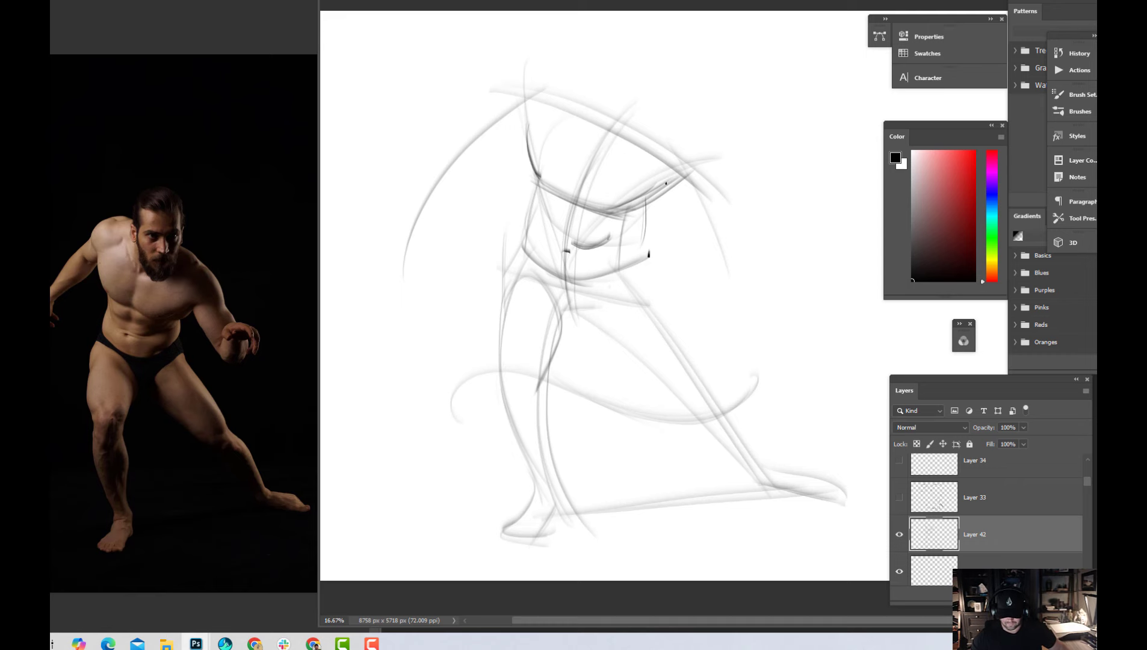
Erase the stray construction lines above the chest edge near the figure's left armpit
key("e")
left_click_drag(633, 182, 676, 174)
mouse_move(610, 206)
left_mouse_down()
mouse_move(678, 178)
mouse_move(611, 211)
left_mouse_up()
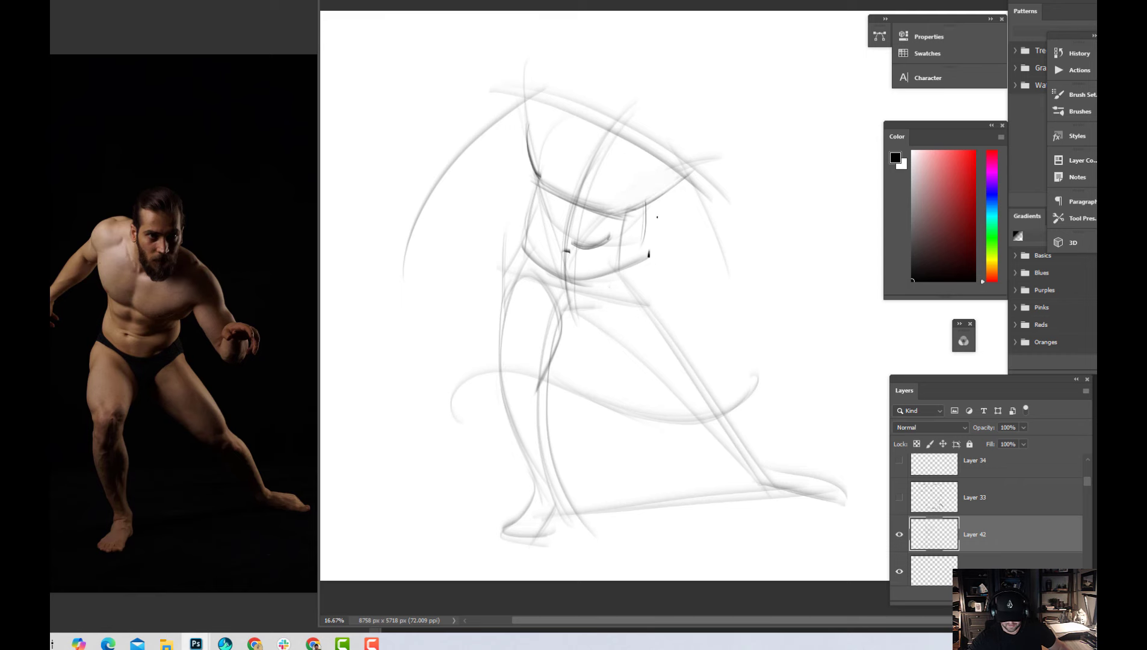
Sketch the inner and outer contours of the figure's left arm and a curled arc for its hand
left_click_drag(649, 203, 703, 273)
left_click_drag(695, 193, 728, 271)
left_click_drag(683, 174, 729, 285)
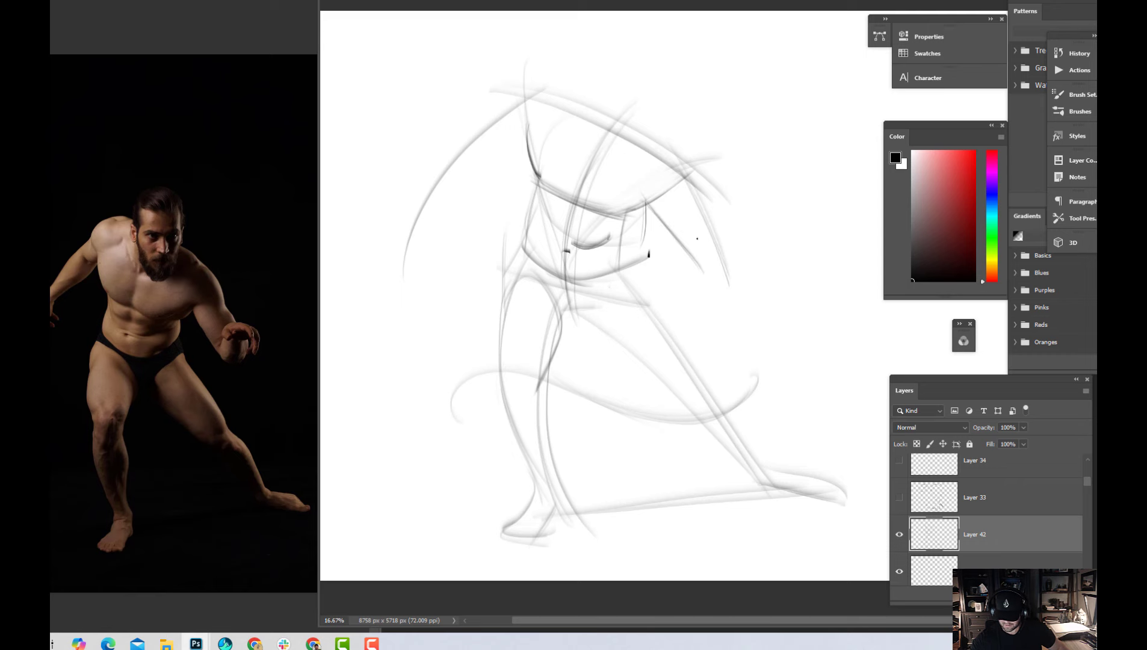
mouse_move(706, 243)
left_mouse_down()
mouse_move(705, 277)
mouse_move(702, 249)
mouse_move(757, 270)
mouse_move(711, 248)
mouse_move(768, 281)
mouse_move(720, 242)
mouse_move(756, 286)
left_mouse_up()
left_click_drag(750, 232, 753, 283)
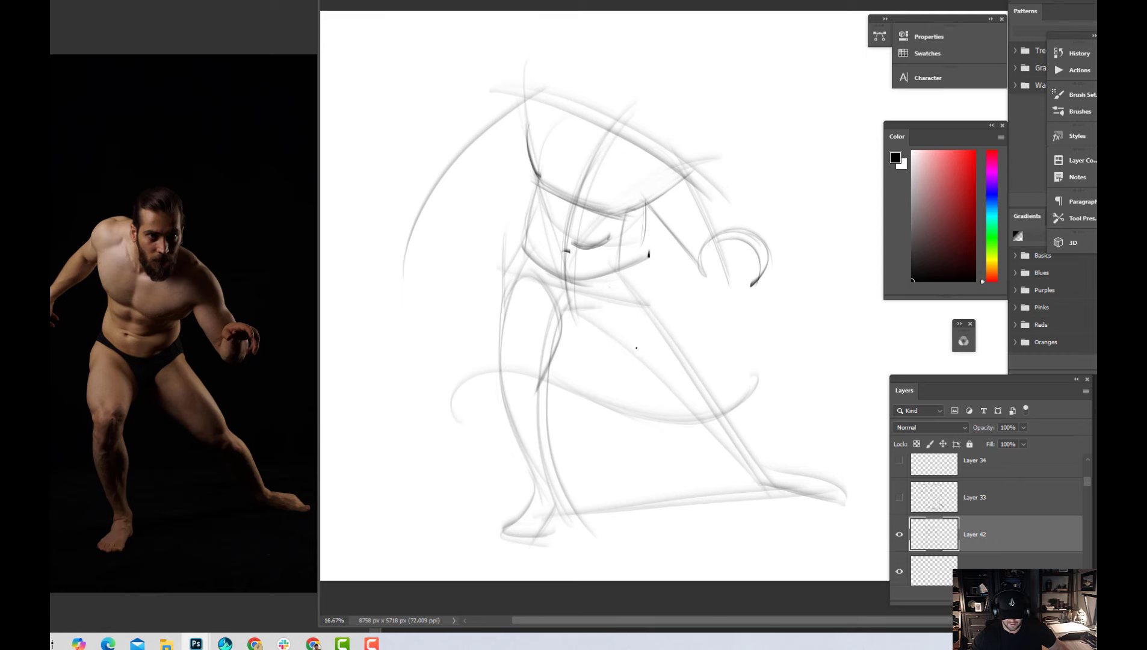
Sketch the base of the crotch and the diagonal groin lines from both hips toward it
left_click_drag(563, 327, 591, 323)
mouse_move(517, 253)
left_mouse_down()
mouse_move(566, 324)
mouse_move(529, 267)
mouse_move(620, 277)
mouse_move(597, 303)
mouse_move(633, 274)
left_mouse_up()
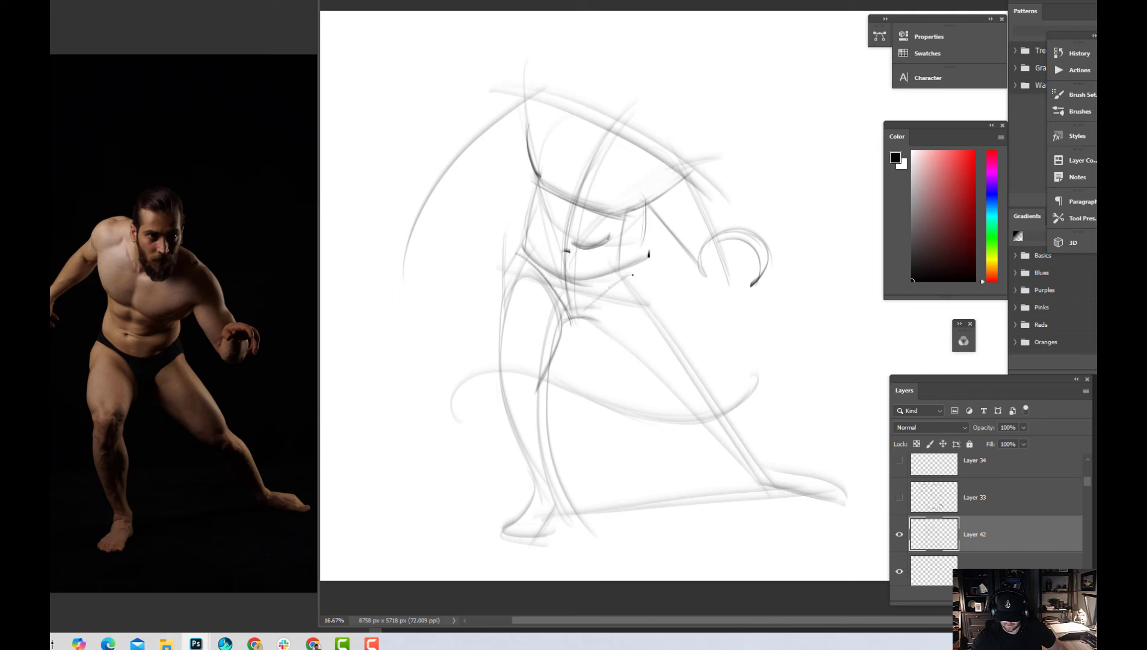
mouse_move(592, 306)
left_mouse_down()
mouse_move(632, 275)
mouse_move(626, 238)
mouse_move(635, 286)
left_mouse_up()
Darken the hip and the outstretched leg's inner and outer contours down to the ankle, and outline the knee
left_click_drag(626, 246, 684, 406)
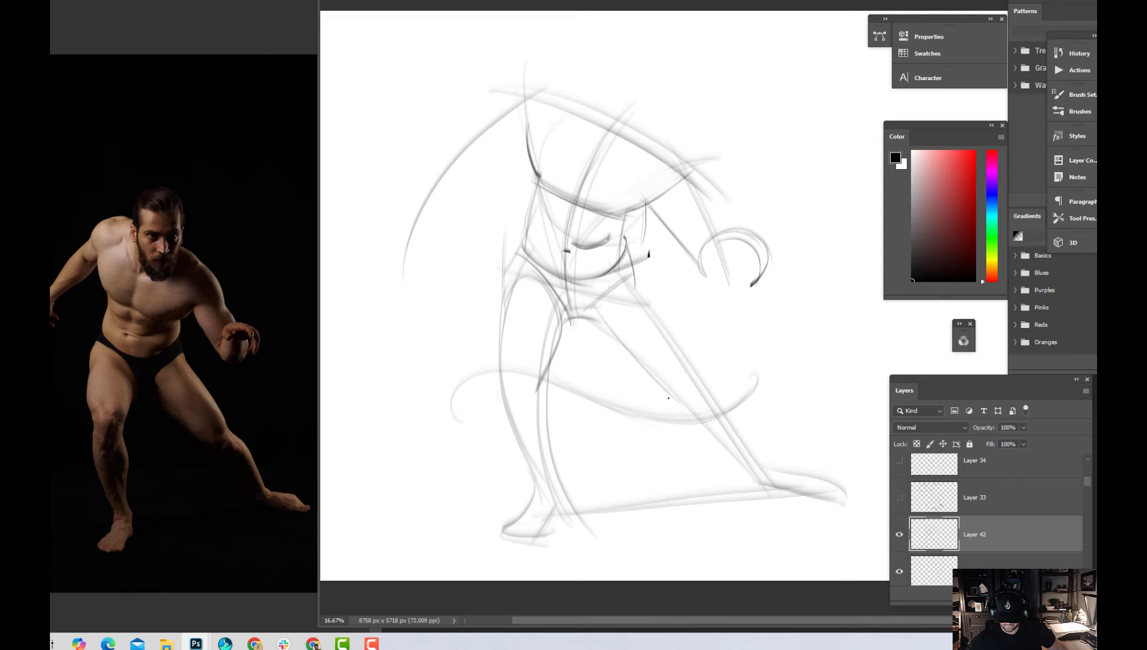
left_click_drag(640, 369, 701, 413)
left_click_drag(632, 282, 715, 396)
left_click_drag(655, 315, 777, 476)
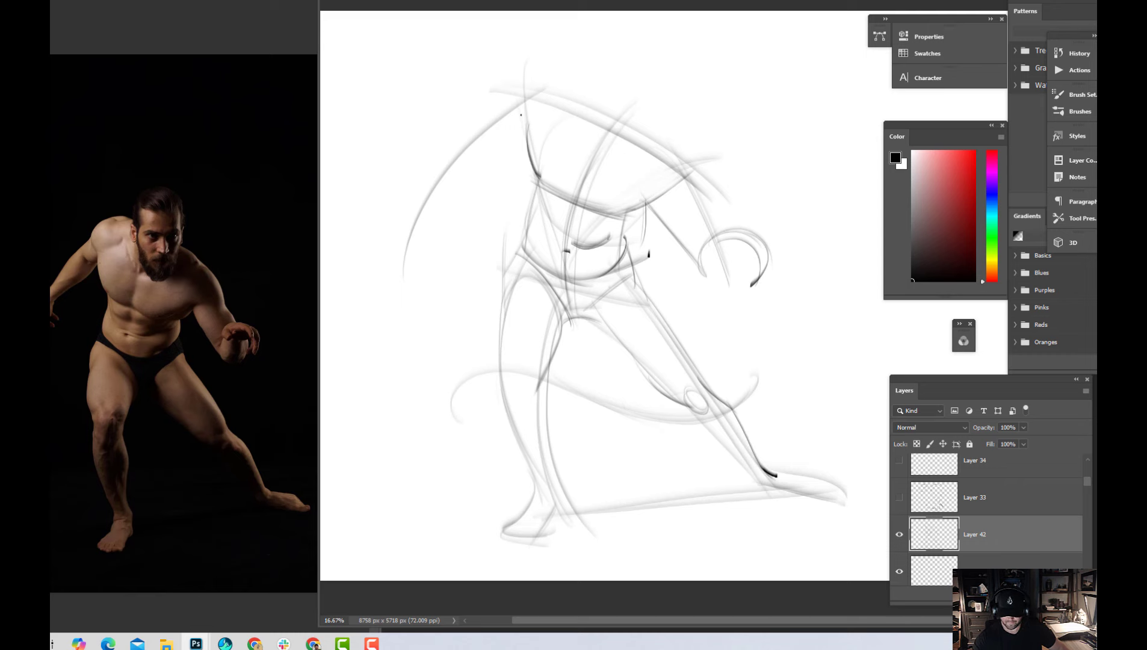
Draw the armpit fold and the upper and lower contours of the figure's right arm down to the wrist
mouse_move(521, 114)
left_mouse_down()
mouse_move(524, 145)
mouse_move(508, 148)
mouse_move(506, 130)
mouse_move(514, 145)
mouse_move(483, 176)
mouse_move(504, 123)
mouse_move(482, 138)
mouse_move(534, 103)
left_mouse_up()
left_click_drag(485, 131, 438, 208)
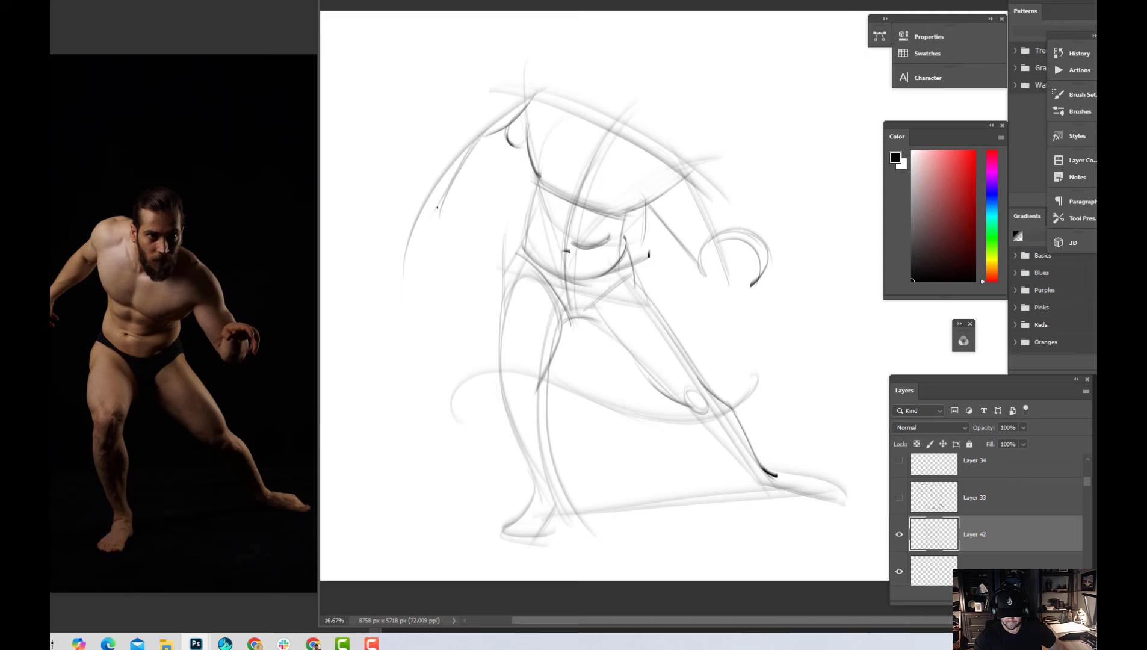
left_click_drag(458, 167, 408, 259)
mouse_move(442, 199)
left_mouse_down()
mouse_move(410, 259)
mouse_move(534, 145)
left_mouse_up()
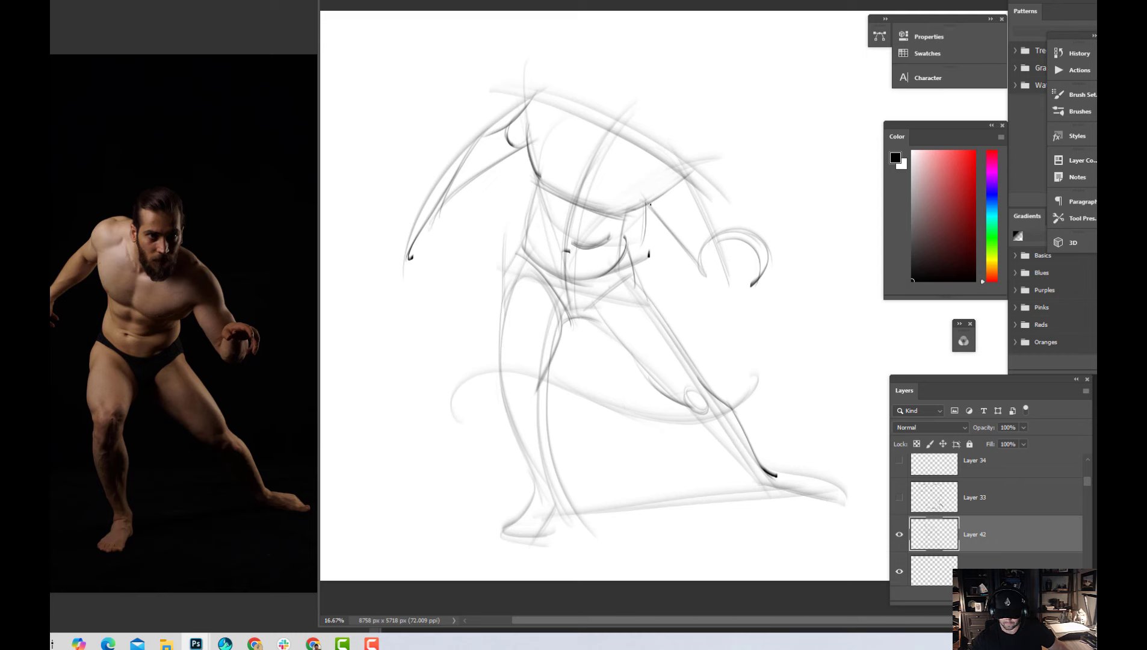
Redraw the inner contour of the figure's left arm from armpit to hand in a darker curve and sketch the wrist
left_click_drag(655, 199, 688, 243)
key("ctrl+z")
left_click_drag(655, 199, 706, 282)
mouse_move(670, 233)
left_mouse_down()
mouse_move(705, 281)
mouse_move(745, 265)
mouse_move(735, 249)
mouse_move(704, 245)
mouse_move(720, 253)
left_mouse_up()
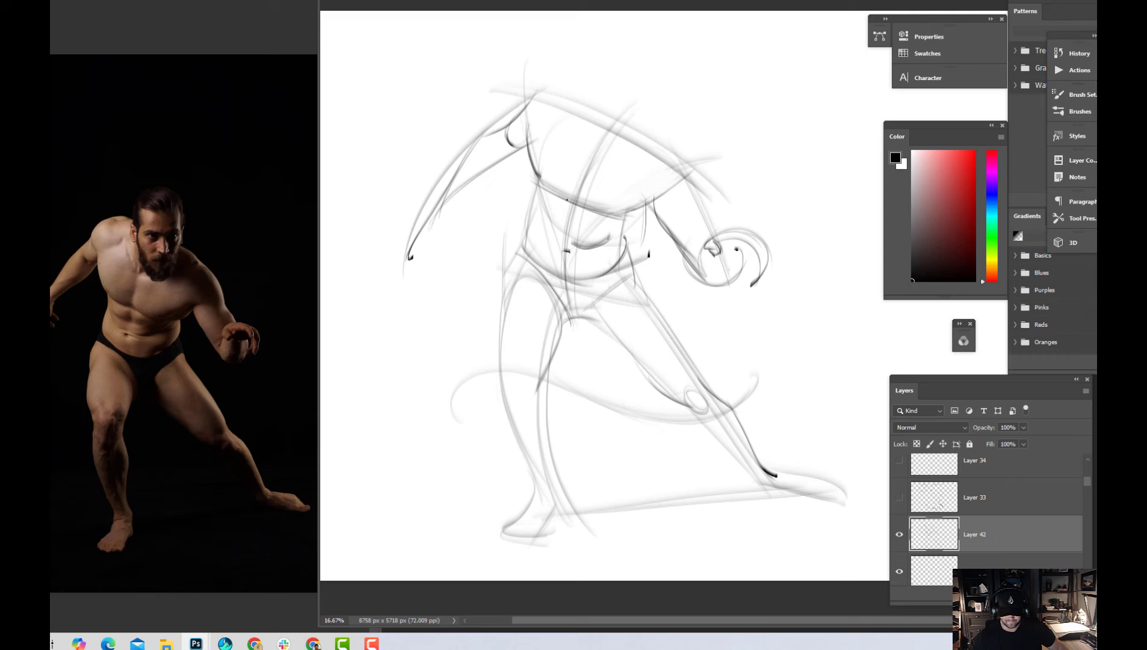
Darken the navel mark and the point where the centre line crosses the lower chest line
left_click_drag(560, 200, 579, 195)
key("ctrl+z")
left_click_drag(564, 247, 571, 246)
left_click_drag(564, 250, 571, 249)
left_click_drag(568, 196, 582, 209)
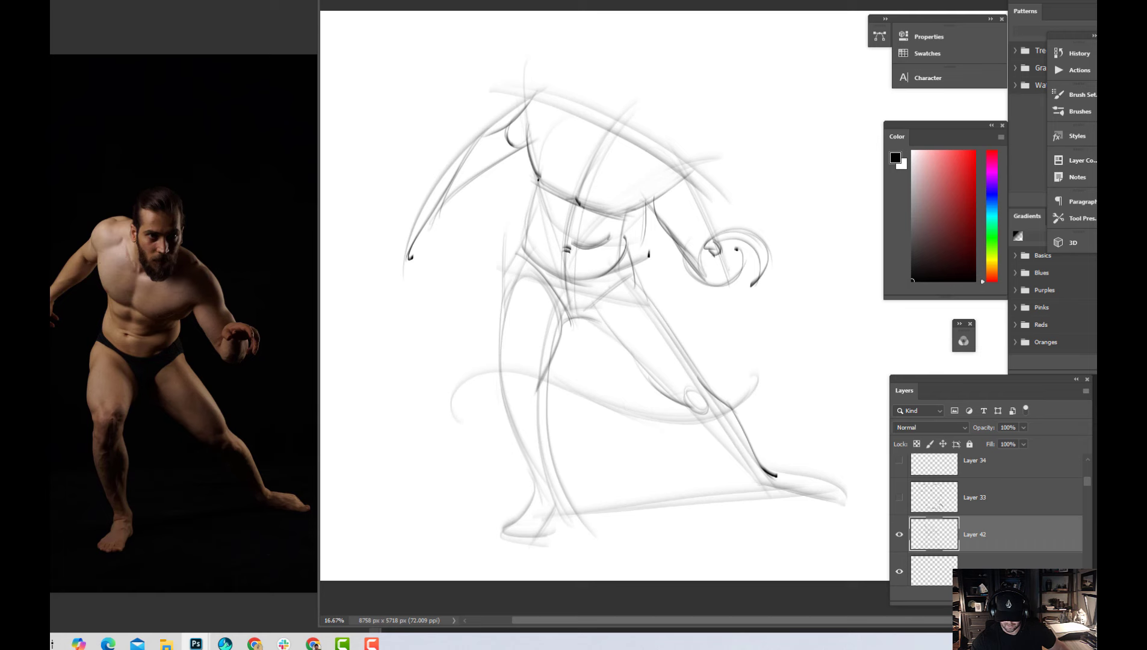
Draw the waist contours and the curved hip creases on both sides of the abdomen
left_click_drag(536, 176, 550, 245)
mouse_move(536, 202)
left_mouse_down()
mouse_move(523, 240)
mouse_move(539, 260)
left_mouse_up()
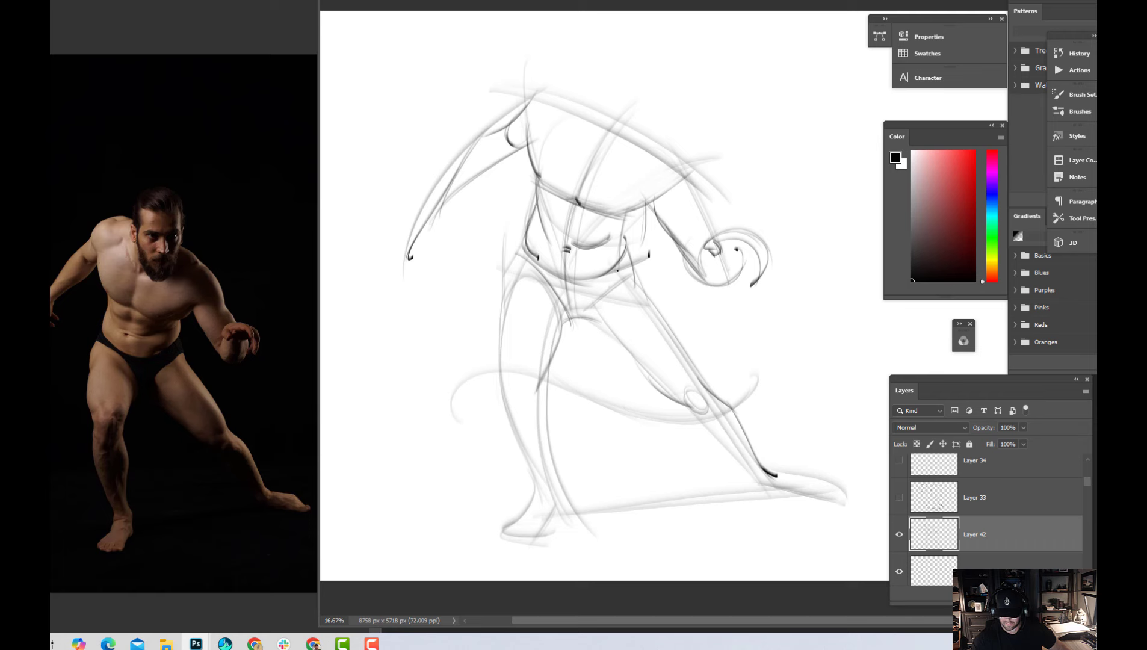
left_click_drag(583, 291, 621, 254)
left_click_drag(623, 229, 626, 256)
left_click_drag(632, 210, 633, 252)
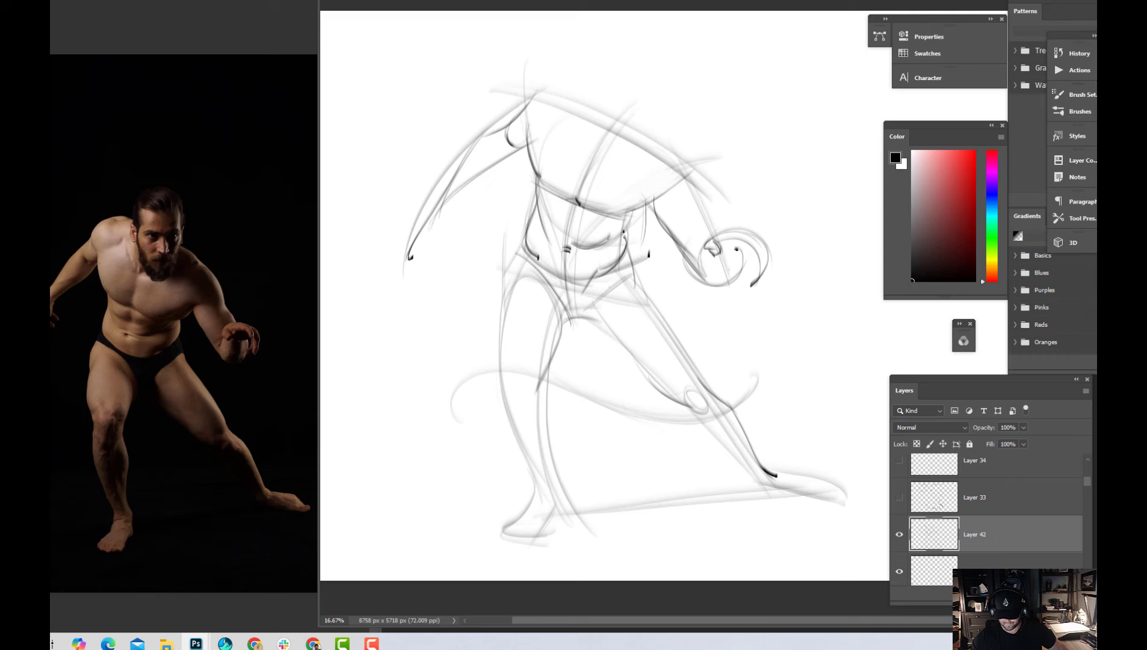
Draw the armpit line and the outer contour of the figure's left arm from shoulder to wrist
mouse_move(635, 210)
left_mouse_down()
mouse_move(629, 248)
mouse_move(662, 191)
mouse_move(704, 204)
left_mouse_up()
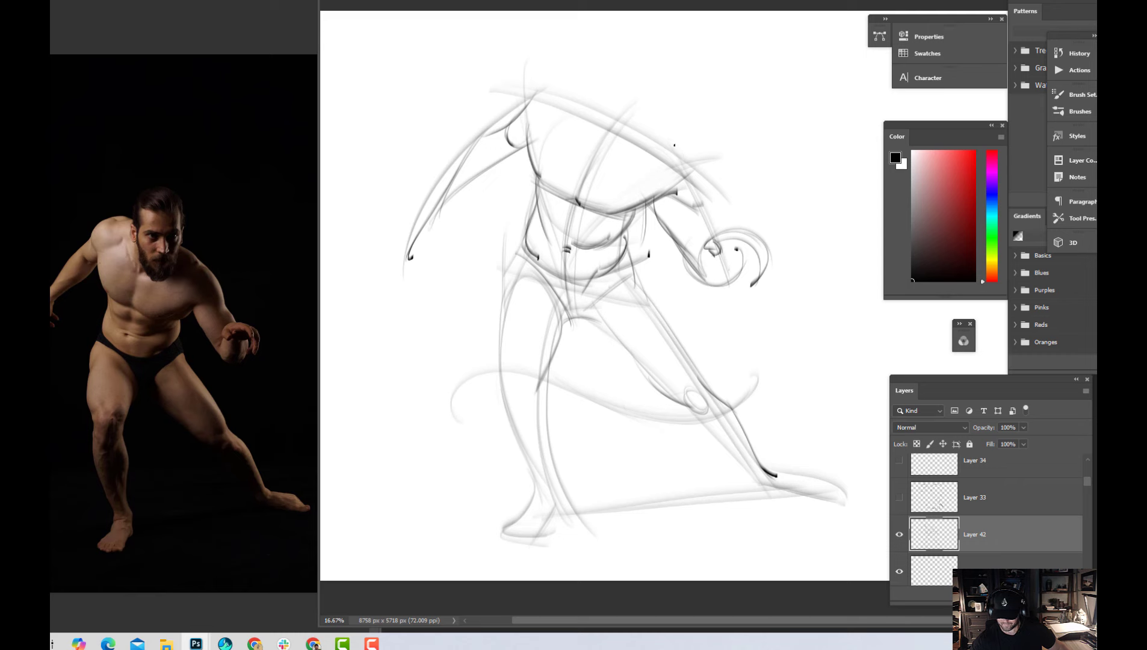
left_click_drag(674, 145, 703, 209)
left_click_drag(692, 168, 724, 241)
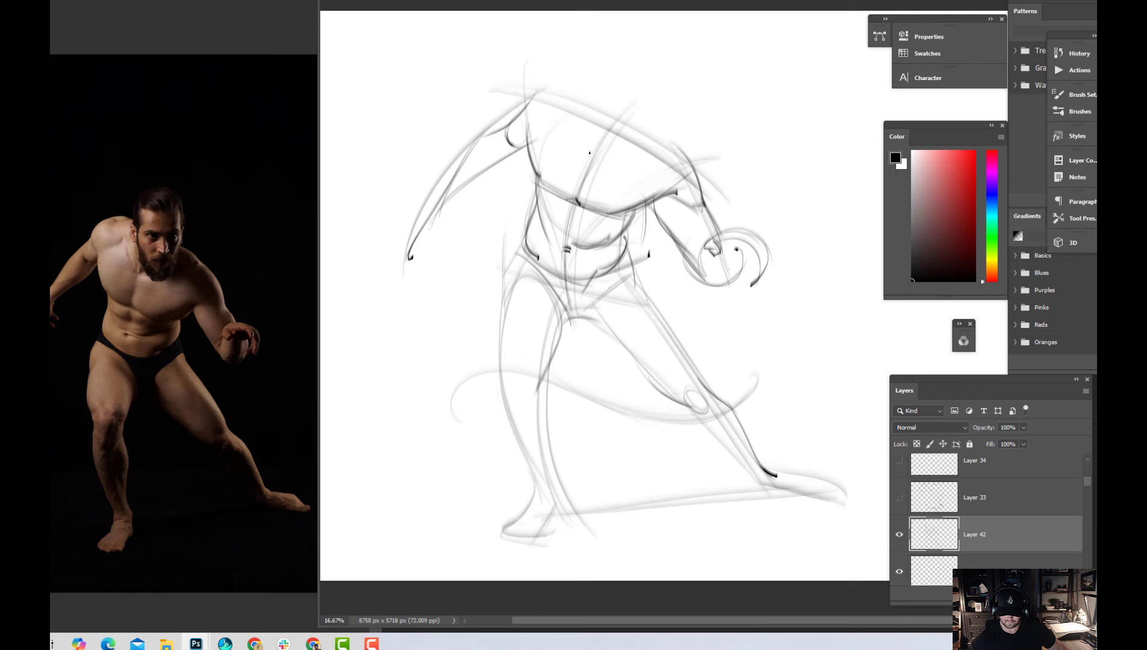
Strengthen the torso's centre line from the chest to the crotch and mark the crotch's base with a dark stroke
left_click_drag(591, 152, 563, 304)
mouse_move(619, 117)
left_mouse_down()
mouse_move(572, 205)
mouse_move(590, 353)
left_mouse_up()
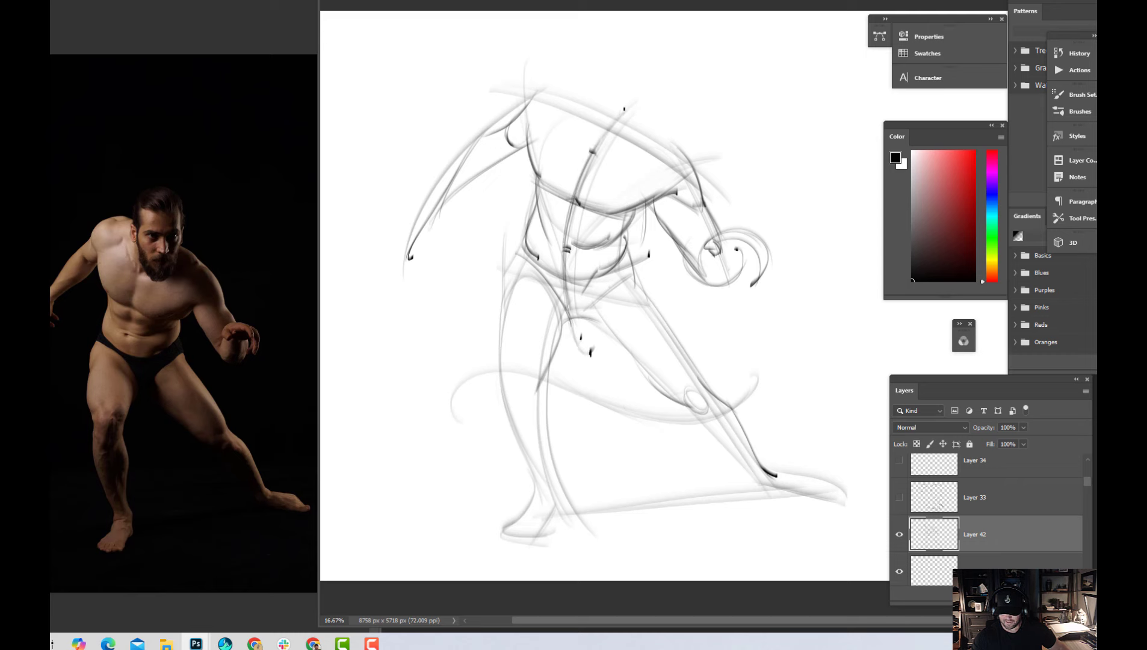
left_click_drag(562, 272, 584, 394)
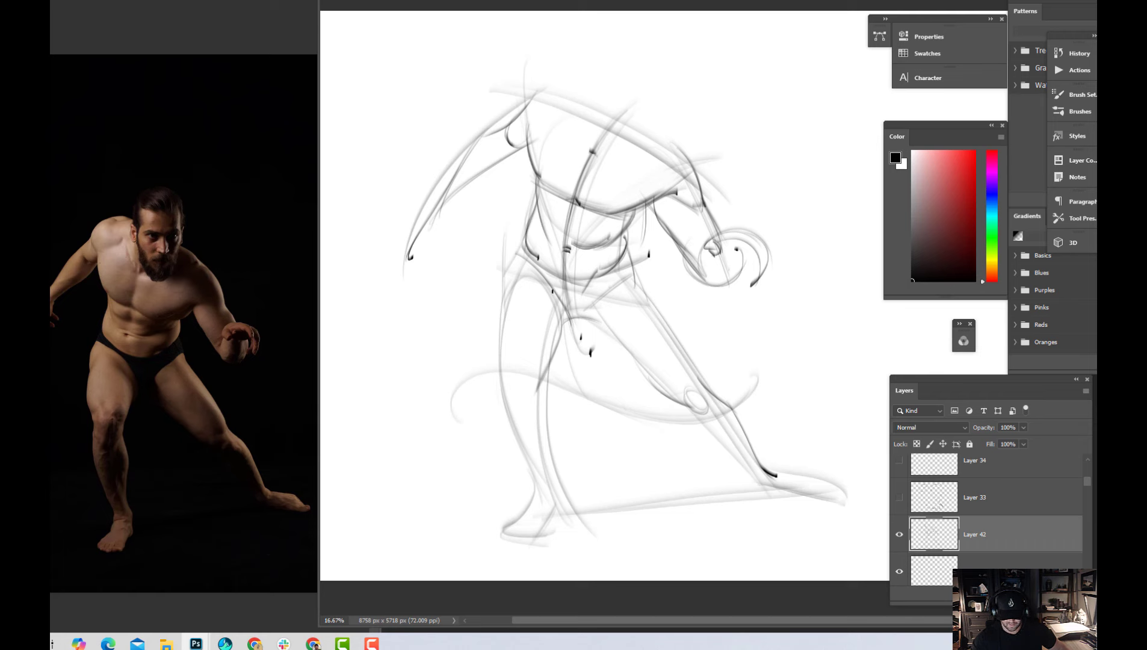
mouse_move(593, 314)
left_mouse_down()
mouse_move(565, 320)
mouse_move(589, 316)
left_mouse_up()
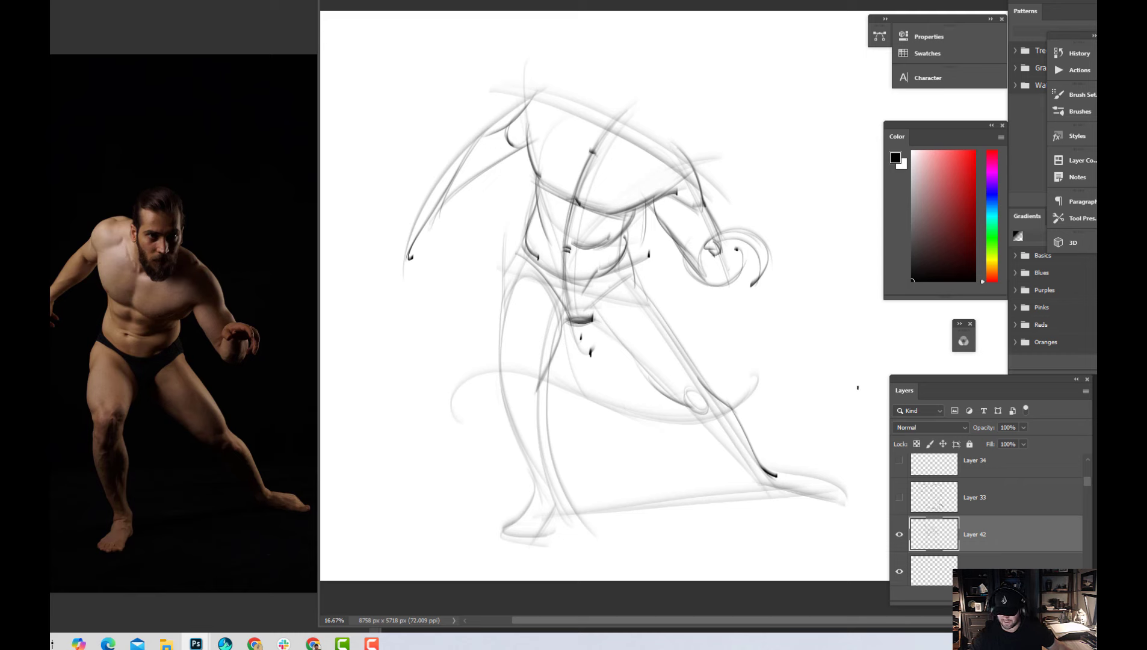
Save the drawing
key("ctrl+s")
key("ctrl+minus")
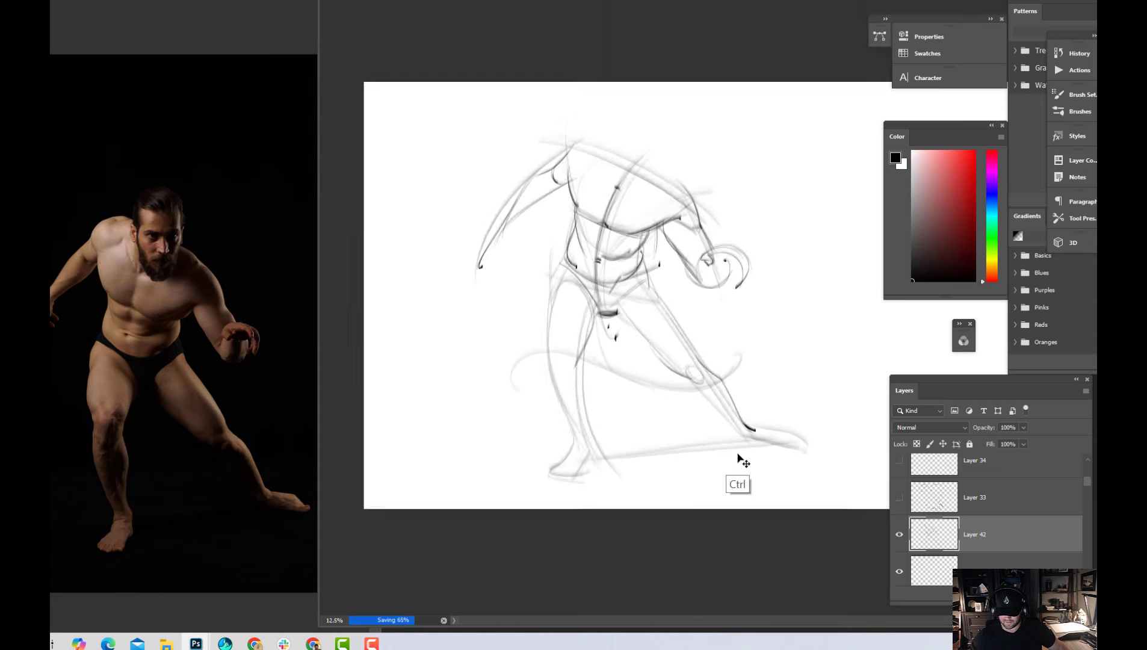
key("ctrl+plus")
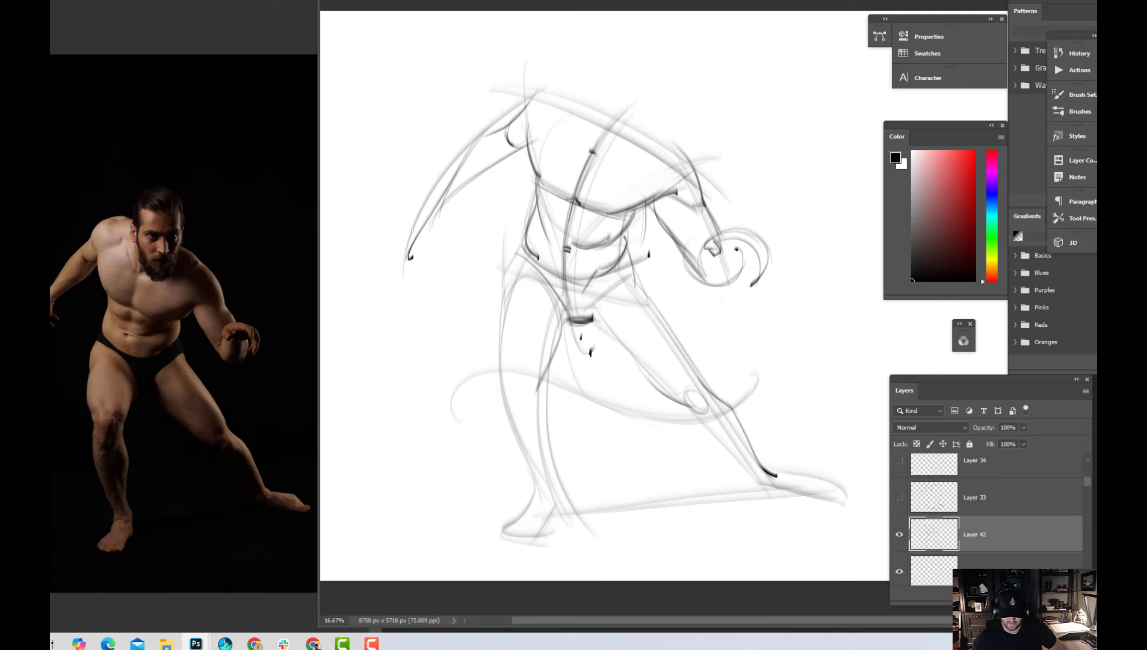
Sketch the hand and underside of the figure's right arm, and link both hands with a long flowing S-curve
mouse_move(411, 236)
left_mouse_down()
mouse_move(418, 275)
mouse_move(430, 265)
mouse_move(410, 269)
mouse_move(436, 222)
mouse_move(424, 274)
left_mouse_up()
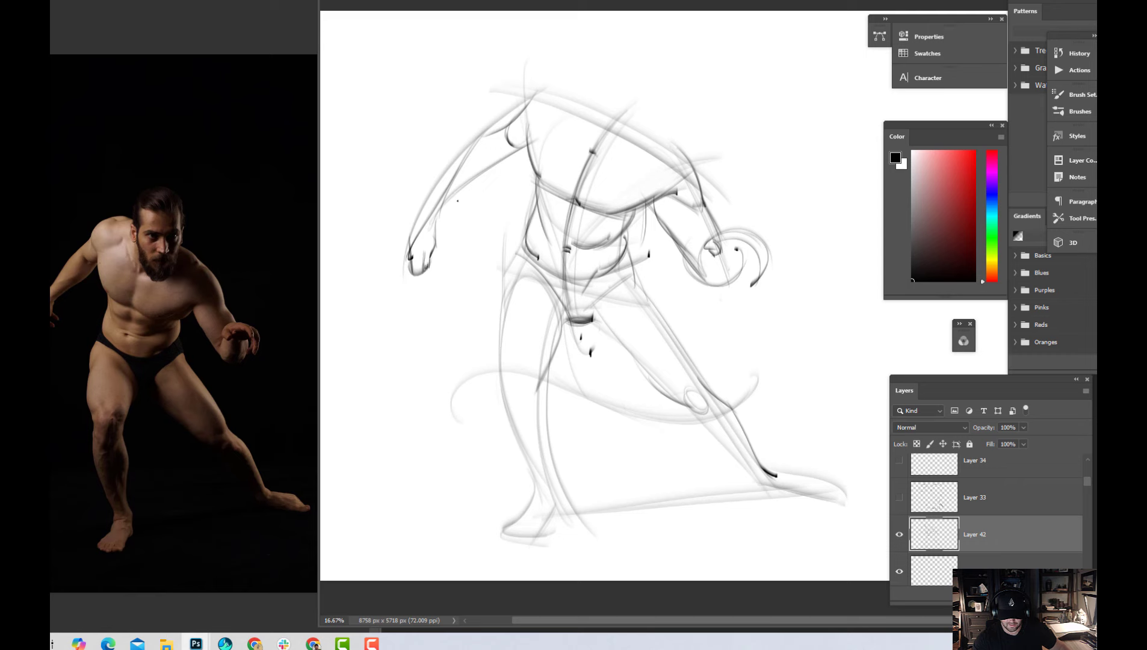
left_click_drag(437, 225, 513, 158)
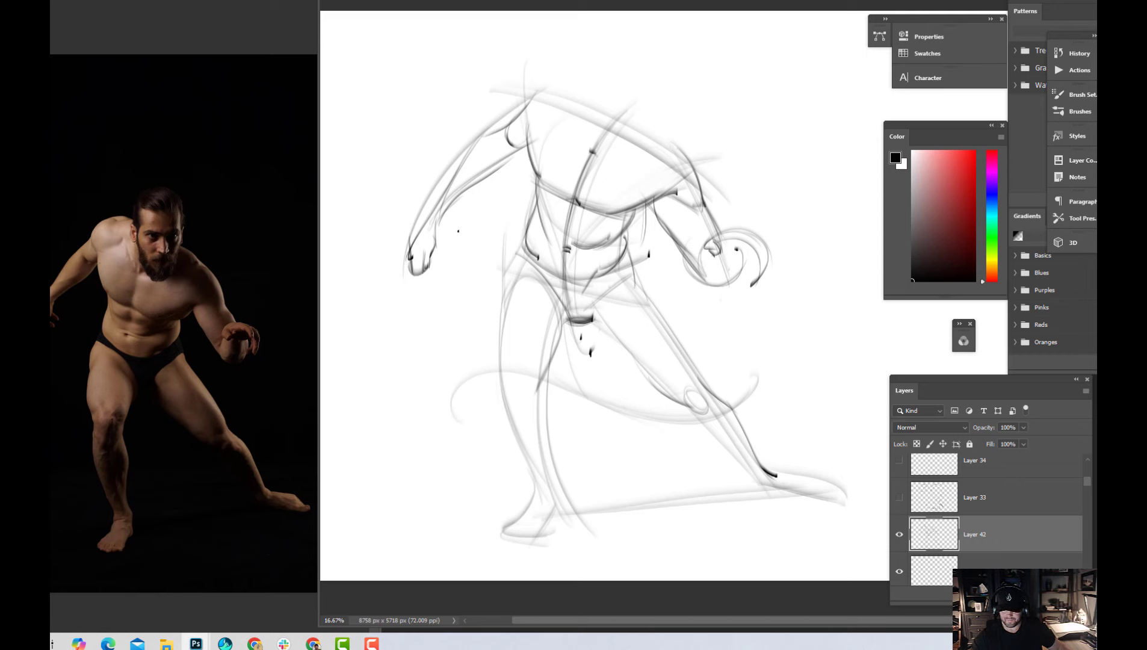
mouse_move(365, 287)
left_mouse_down()
mouse_move(471, 239)
mouse_move(641, 288)
left_mouse_up()
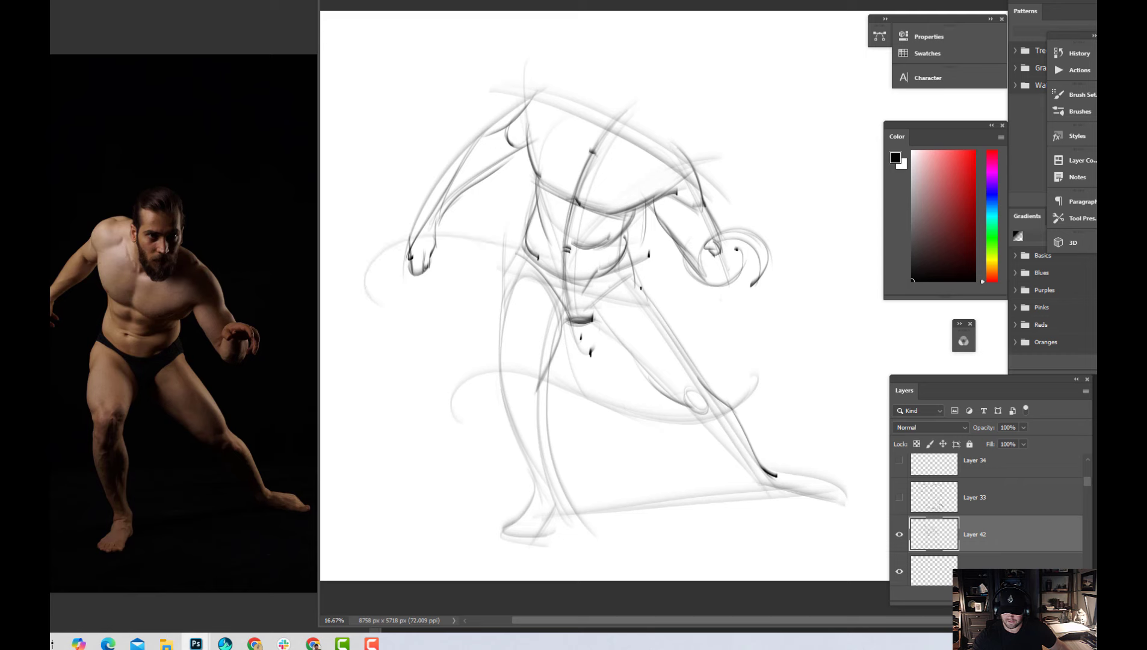
left_click_drag(486, 251, 774, 288)
left_click_drag(464, 236, 755, 283)
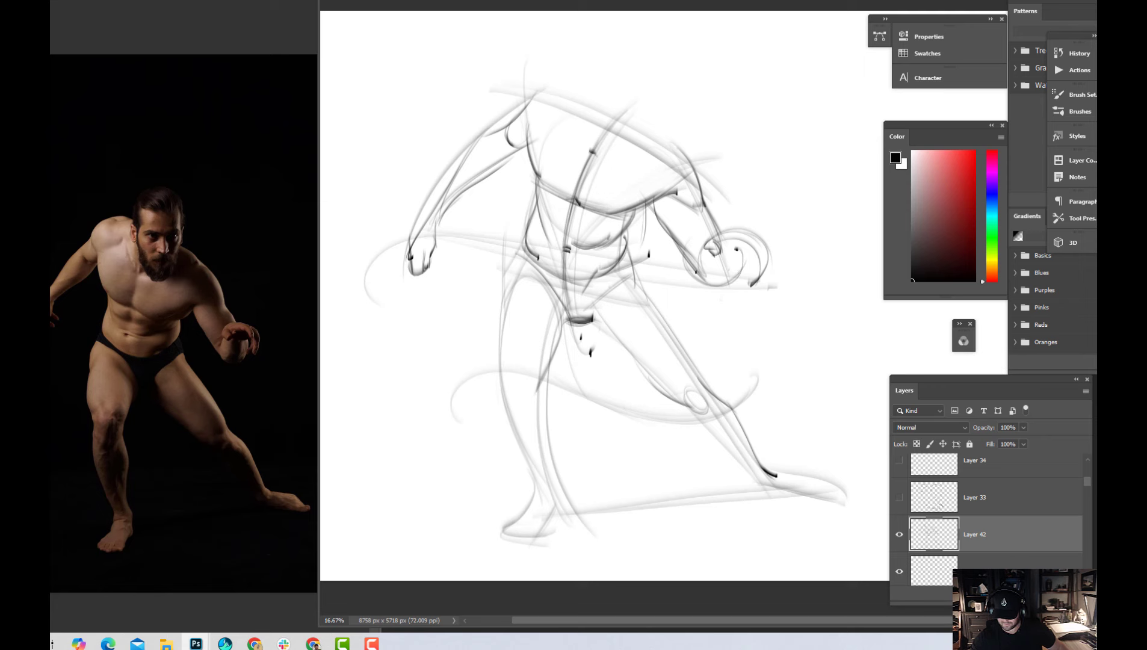
Redraw the figure's left hand as a rounded shape with a thumb and darken the arm's inner contour from the armpit
left_click_drag(696, 272, 745, 284)
key("ctrl+z")
mouse_move(708, 253)
left_mouse_down()
mouse_move(698, 276)
mouse_move(708, 267)
mouse_move(709, 284)
mouse_move(706, 268)
mouse_move(723, 277)
mouse_move(705, 267)
mouse_move(736, 278)
left_mouse_up()
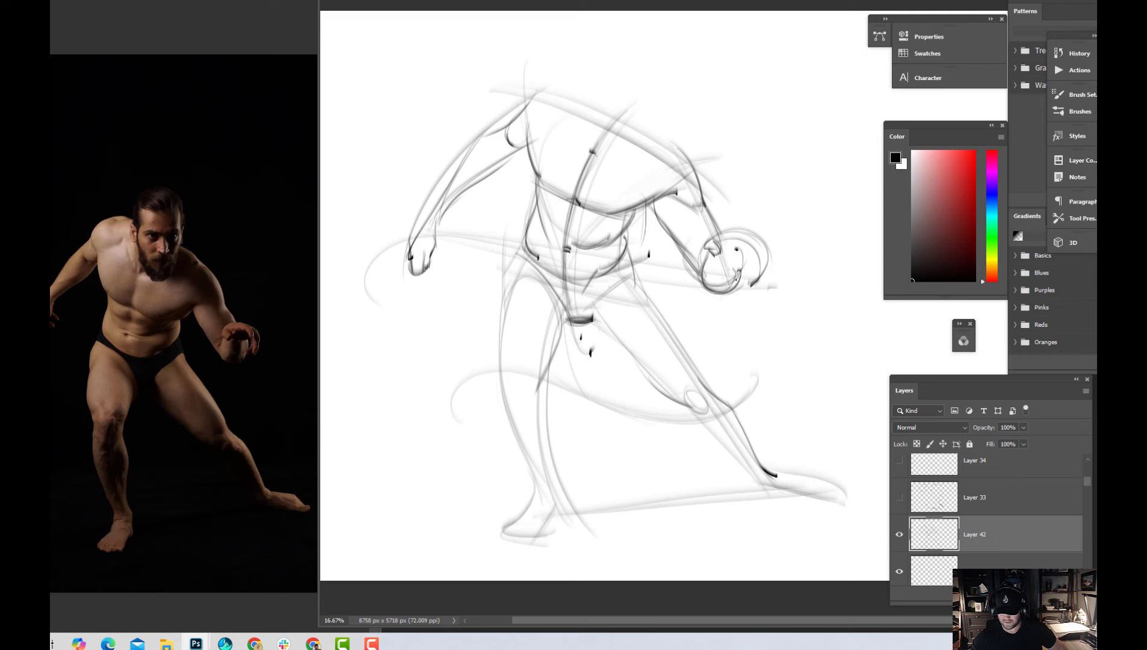
left_click_drag(658, 197, 688, 258)
key("ctrl+z")
left_click_drag(654, 198, 691, 257)
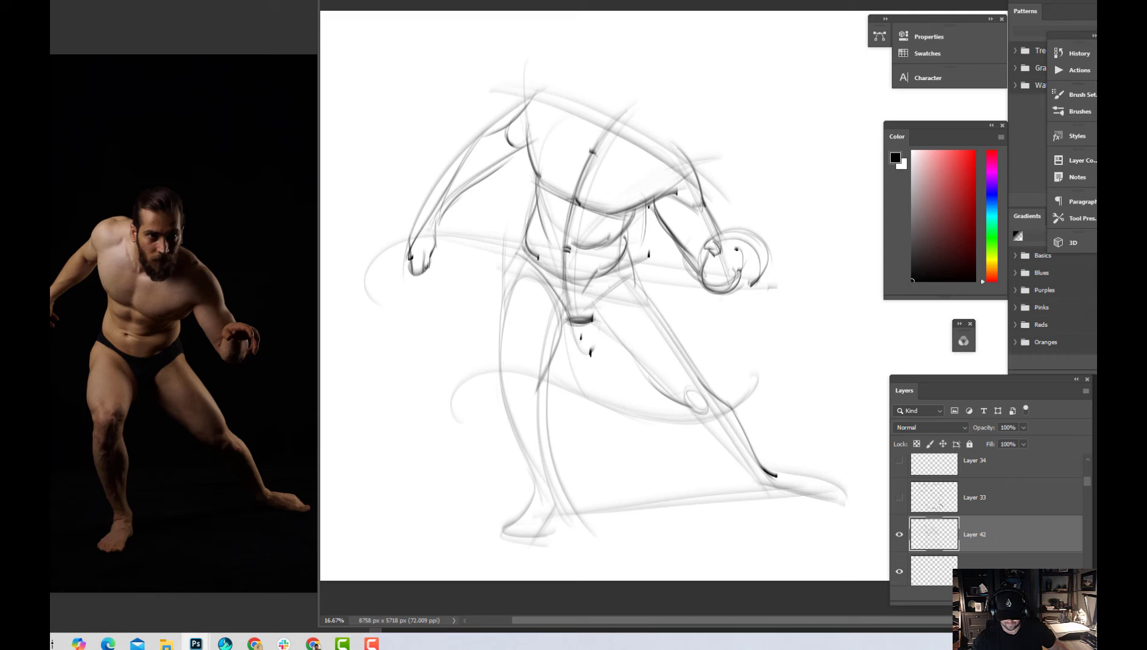
Darken the figure's left armpit and extend the torso's centre line up through the neck into a circular head
left_click_drag(633, 218, 653, 208)
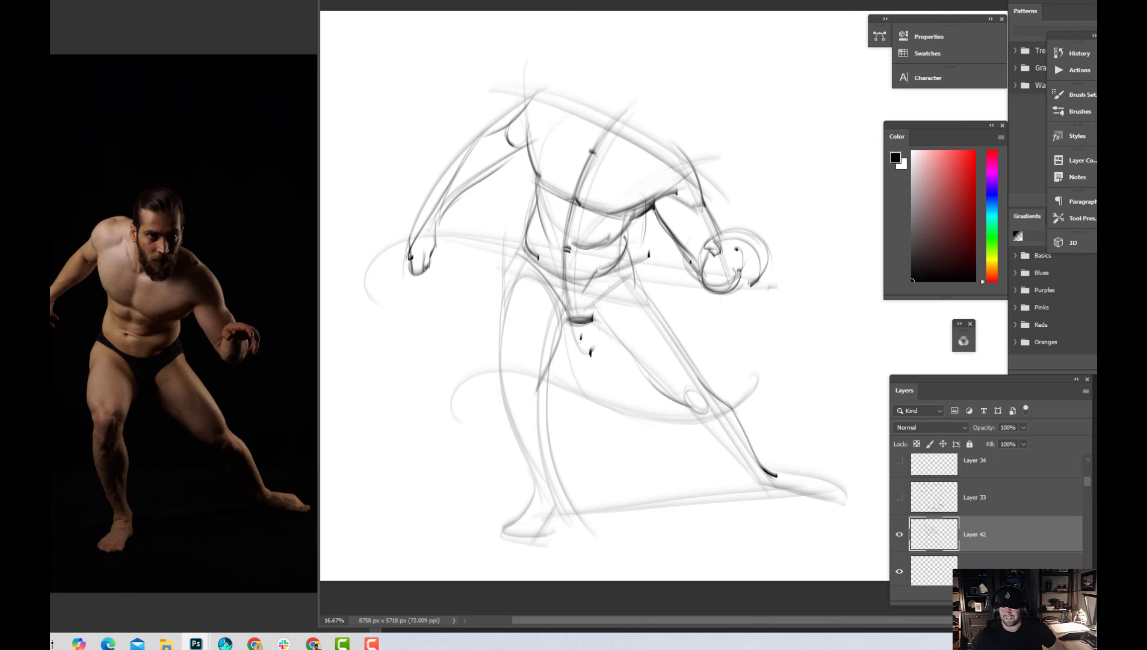
mouse_move(599, 123)
left_mouse_down()
mouse_move(595, 87)
mouse_move(584, 122)
left_mouse_up()
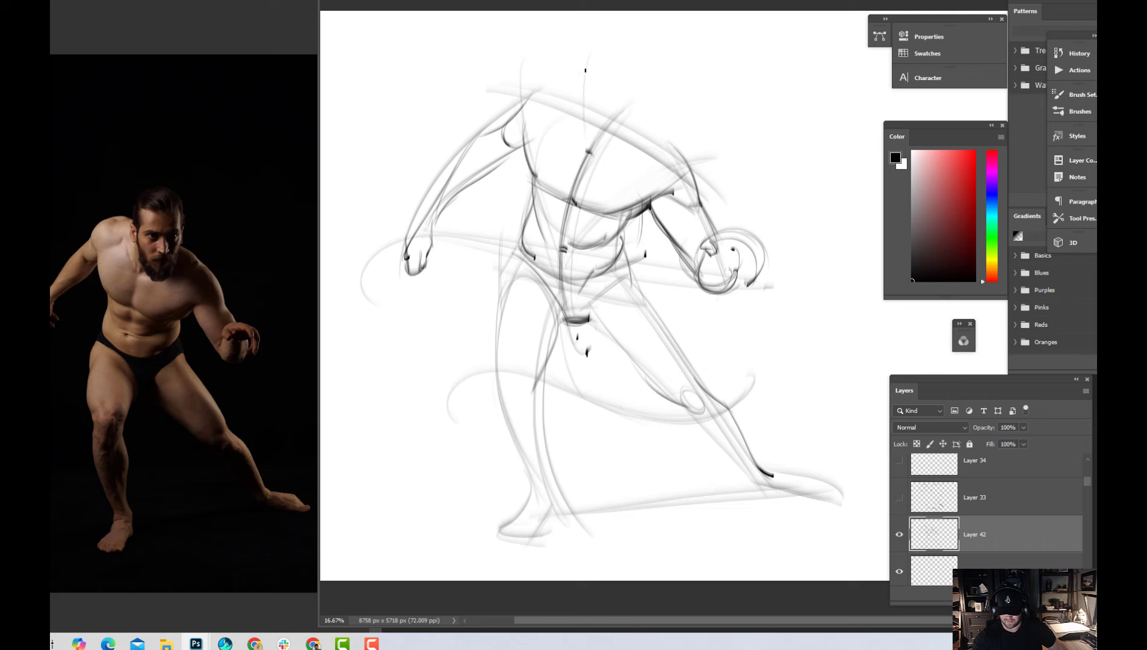
left_click_drag(587, 55, 588, 153)
left_click_drag(584, 107, 589, 153)
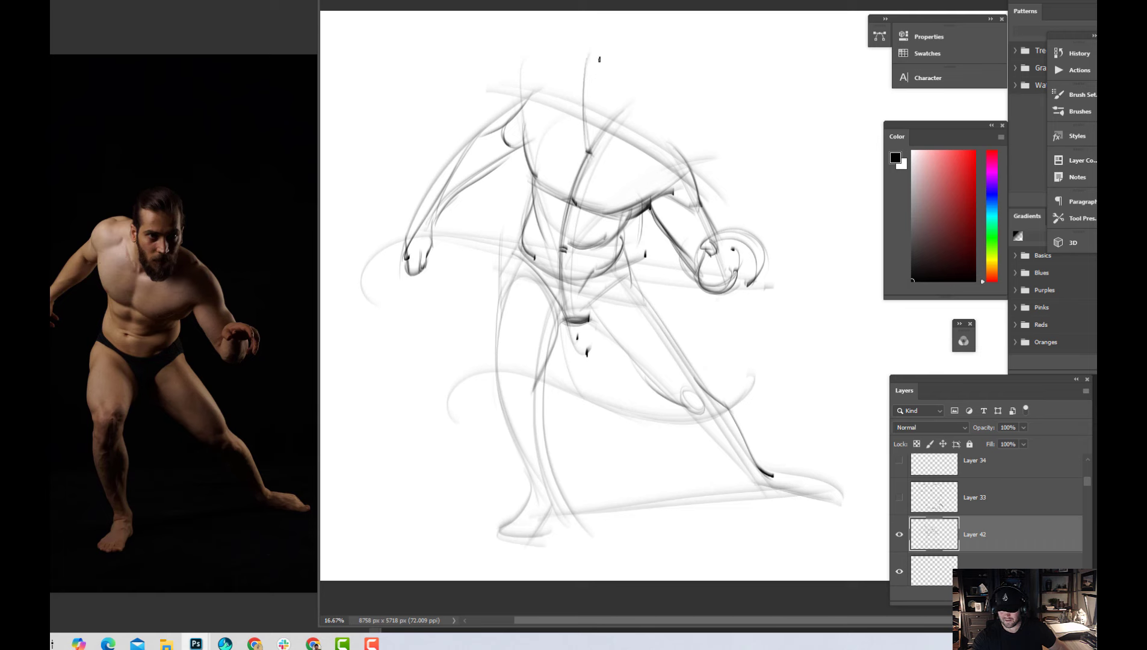
mouse_move(588, 54)
left_mouse_down()
mouse_move(632, 86)
mouse_move(626, 53)
mouse_move(630, 67)
mouse_move(593, 56)
mouse_move(640, 87)
mouse_move(595, 58)
mouse_move(637, 77)
mouse_move(583, 84)
mouse_move(640, 64)
mouse_move(587, 97)
mouse_move(626, 60)
mouse_move(606, 110)
mouse_move(605, 51)
mouse_move(619, 114)
mouse_move(592, 58)
left_mouse_up()
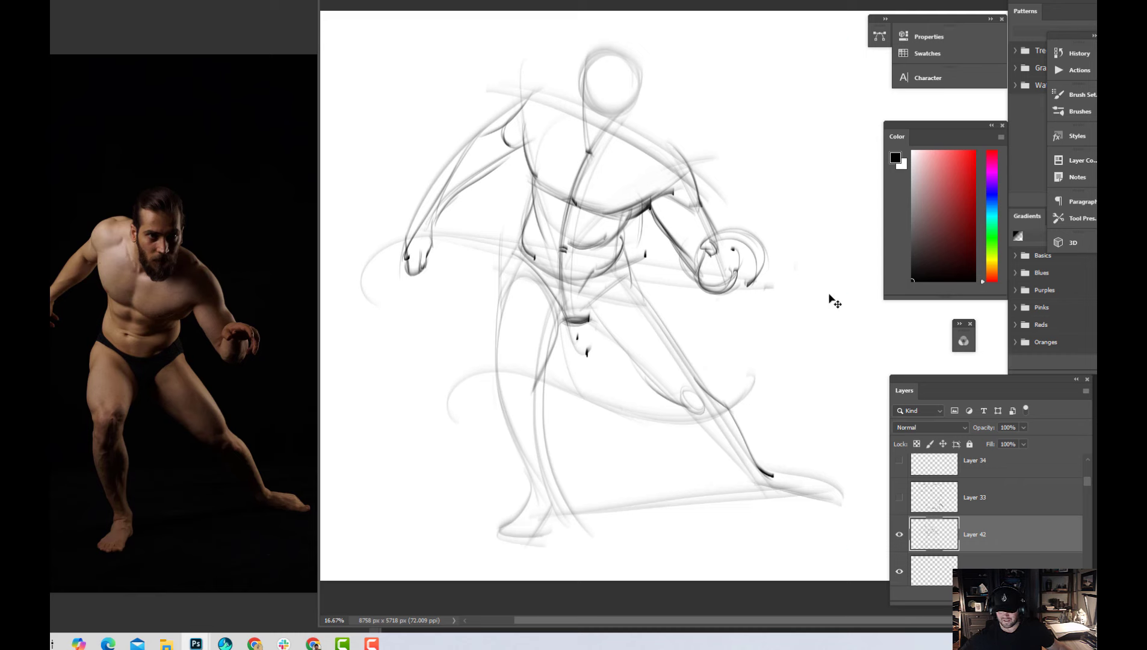
Transform the whole figure in perspective with a narrower top and its base skewed toward the extended leg, reposition it and save
key("ctrl+t")
right_click(779, 278)
left_click(818, 339)
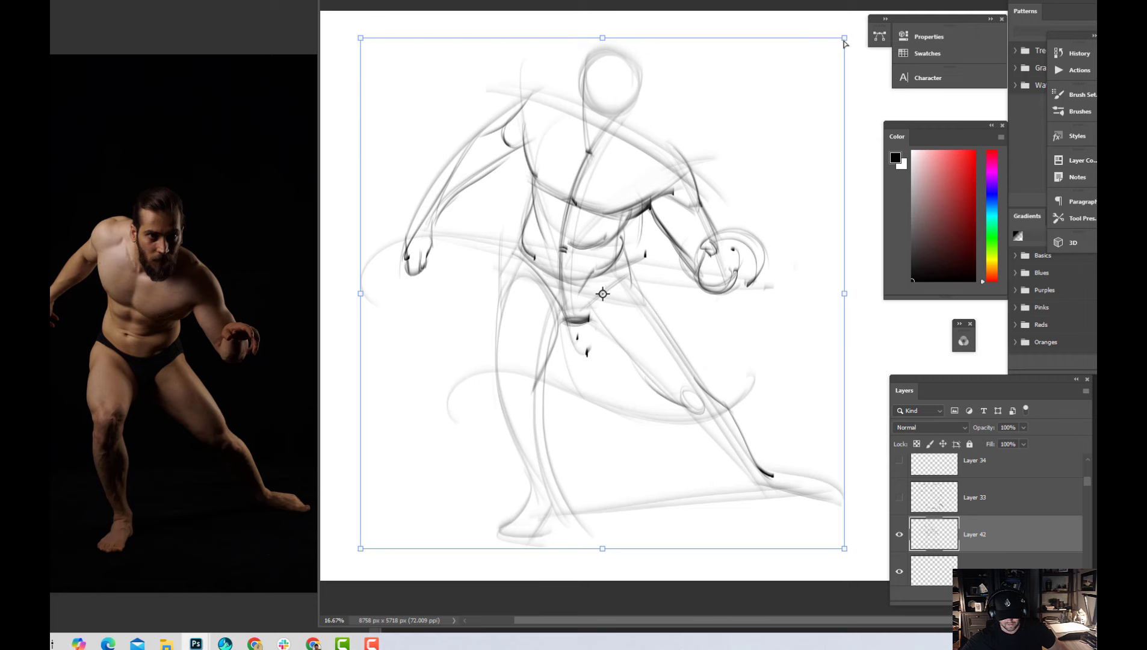
left_click_drag(845, 42, 833, 37)
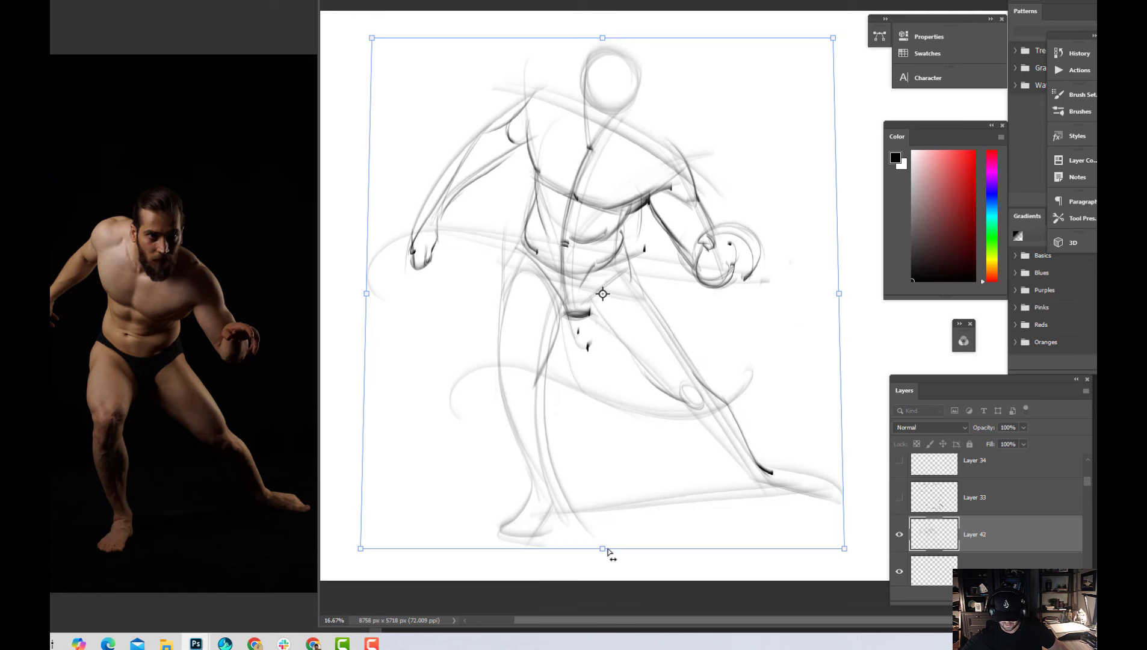
left_click_drag(607, 549, 623, 547)
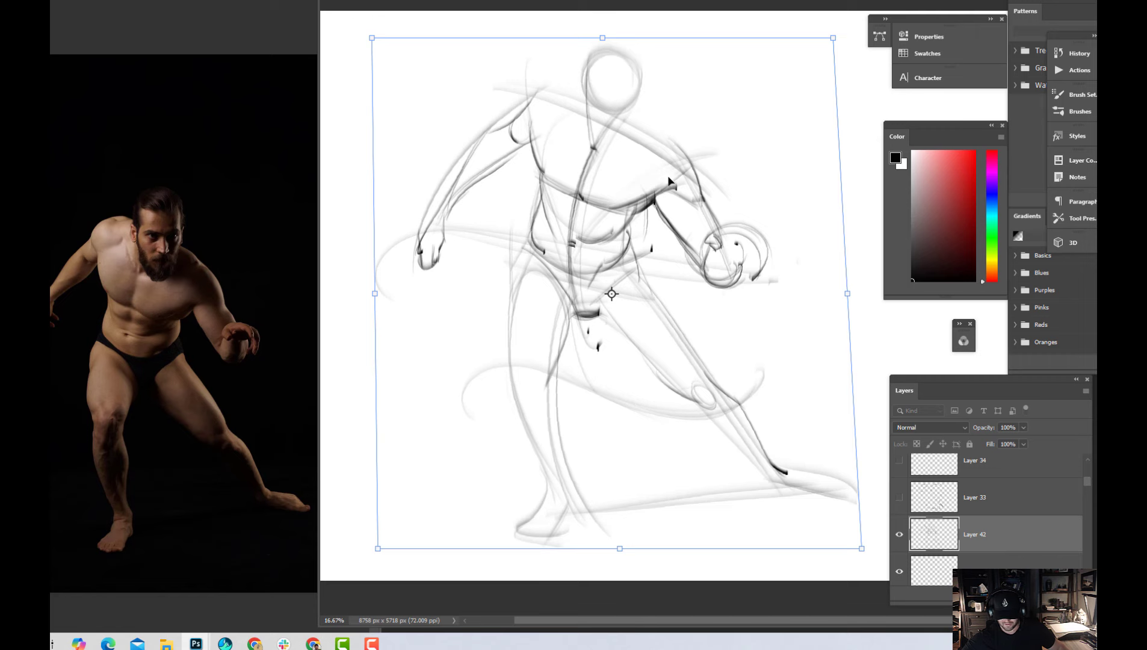
left_click_drag(682, 188, 657, 188)
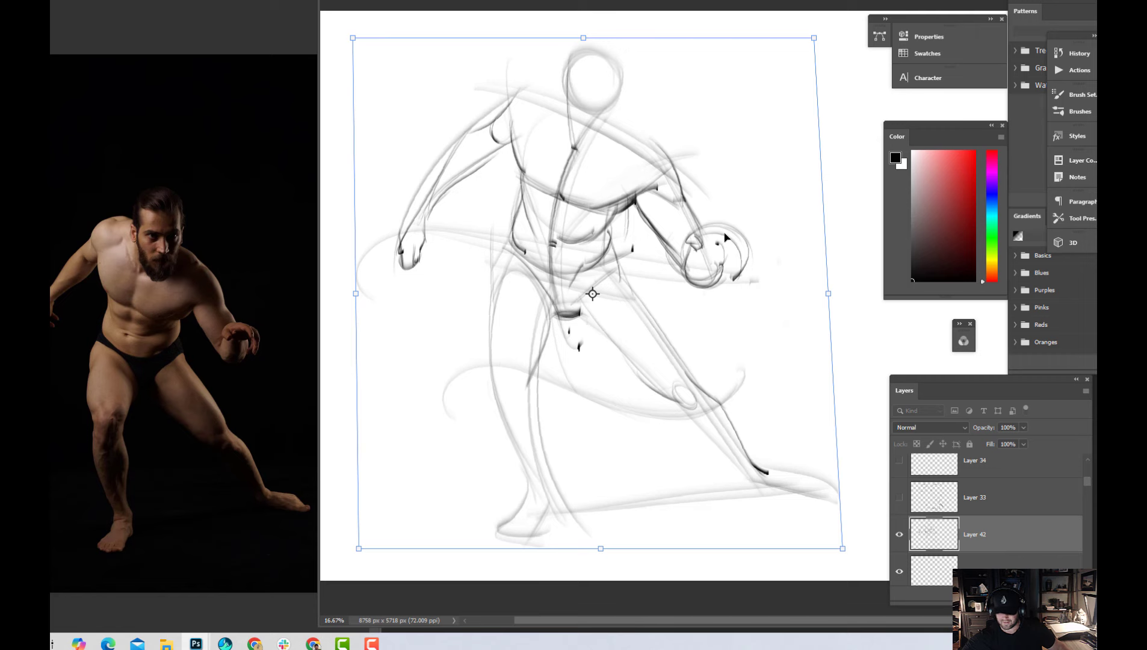
key("Return")
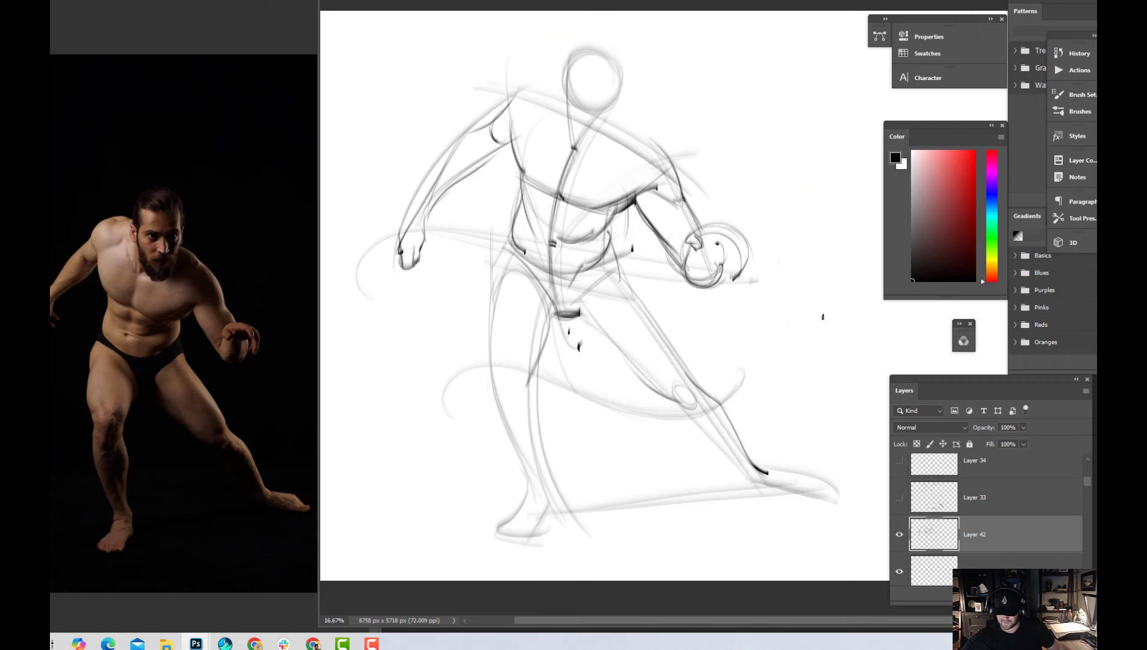
key("ctrl+s")
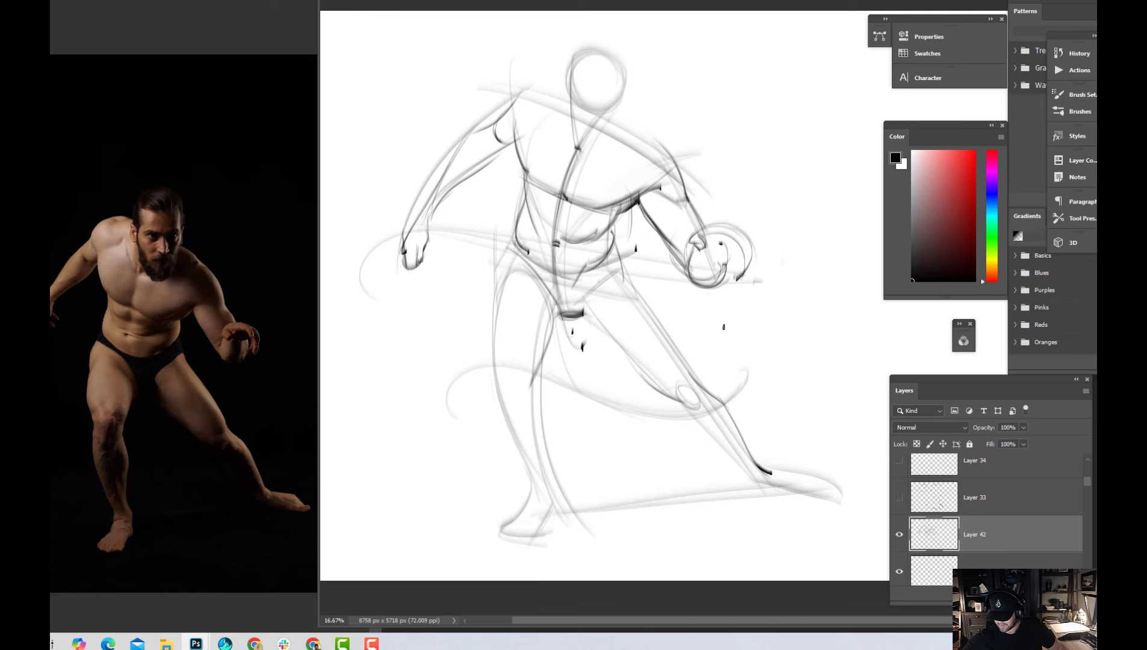
Examine the whole figure's proportions against the reference photo and toggle Layer 42's visibility off and on
key("ctrl+minus")
key("ctrl+minus")
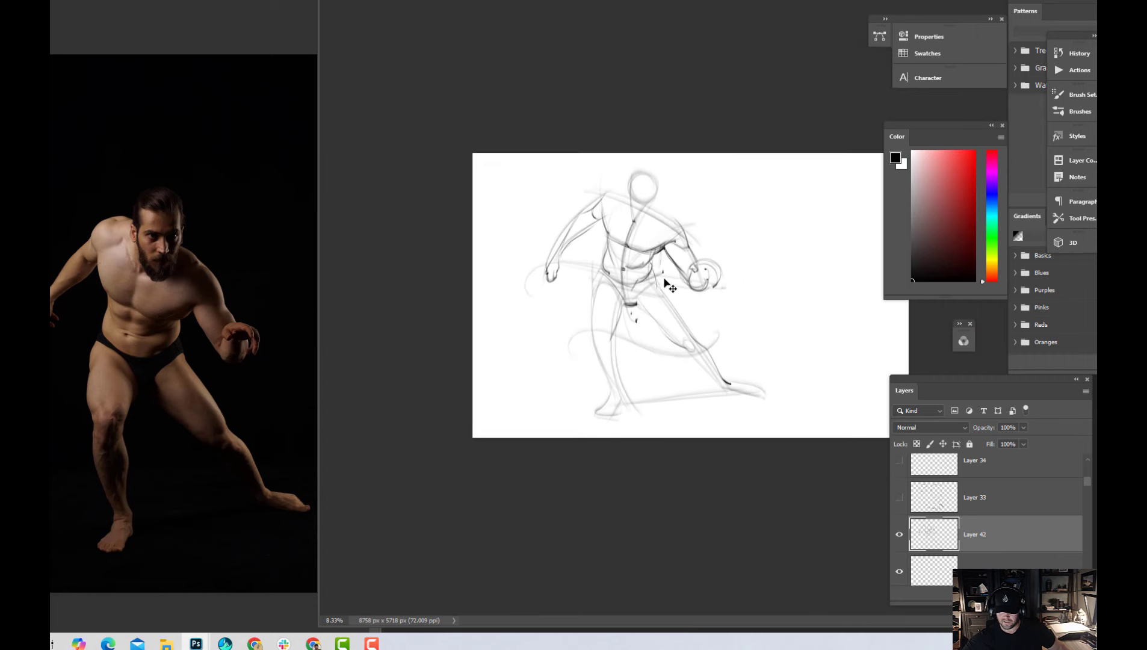
key("ctrl+plus")
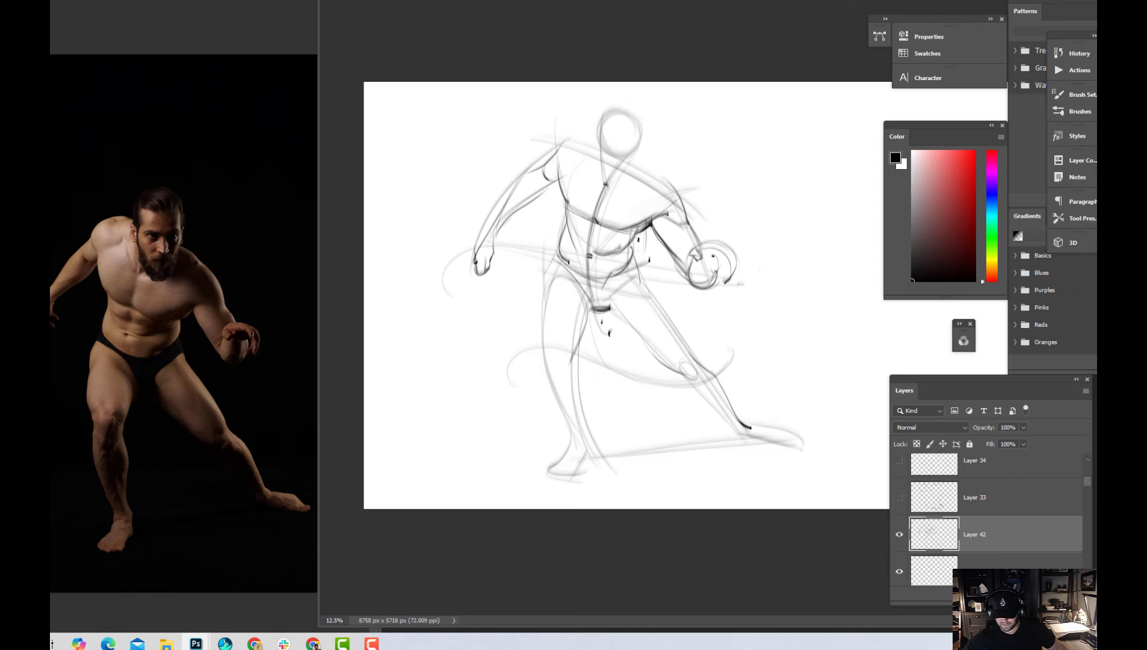
key("ctrl+plus")
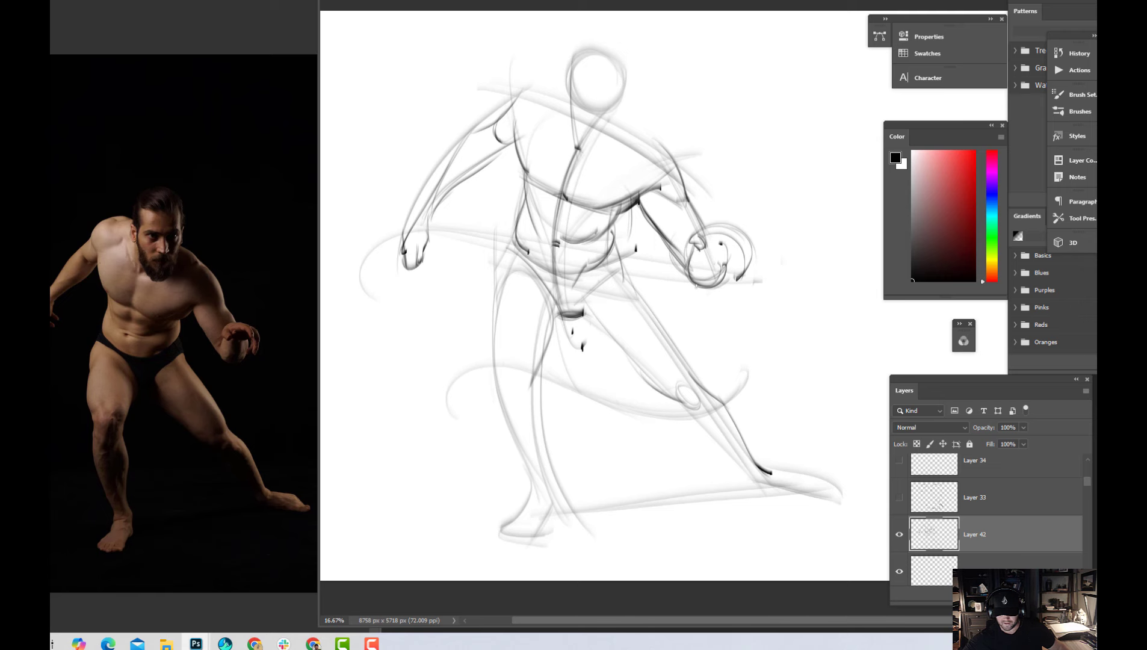
key("ctrl+minus")
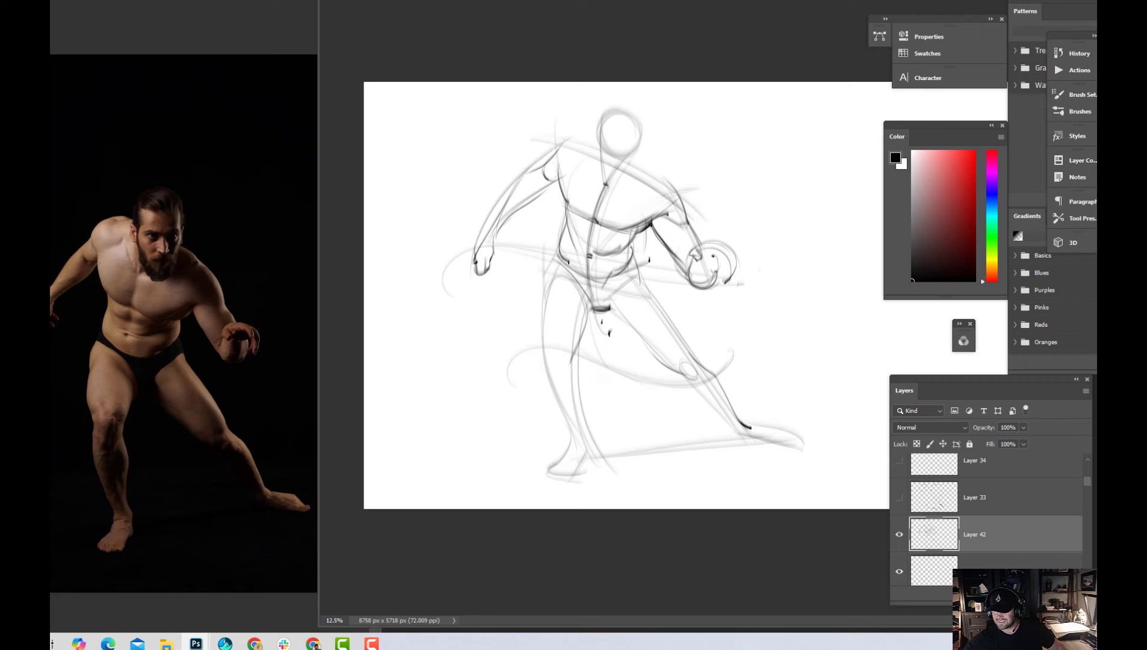
scroll(939, 541, "up", 1)
left_click(901, 569)
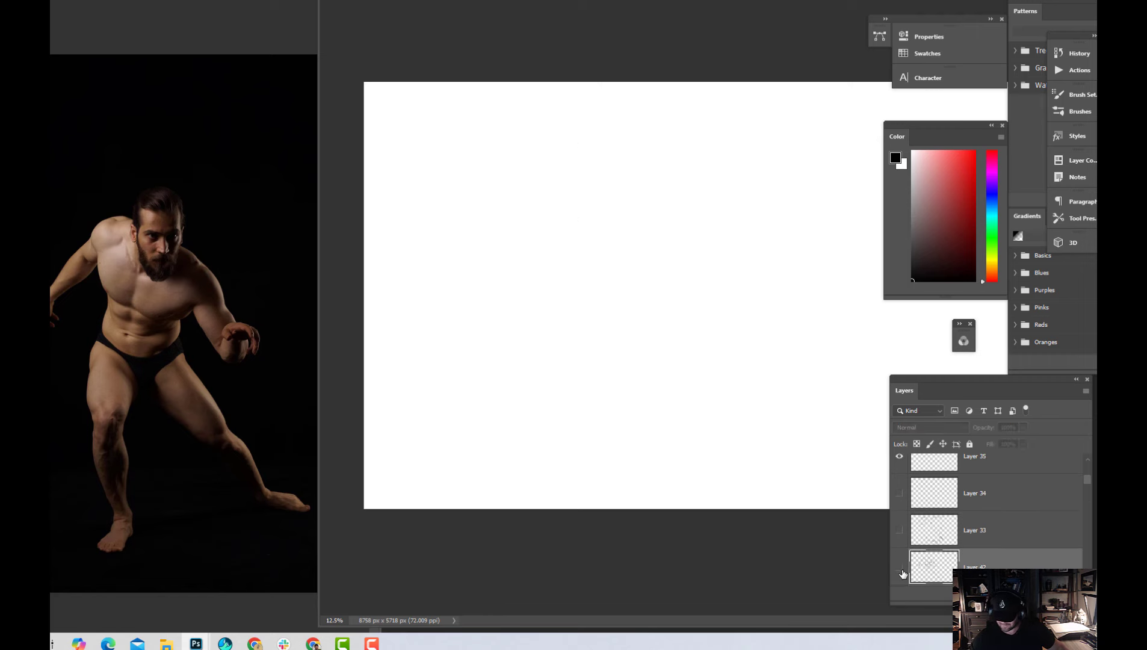
left_click(901, 569)
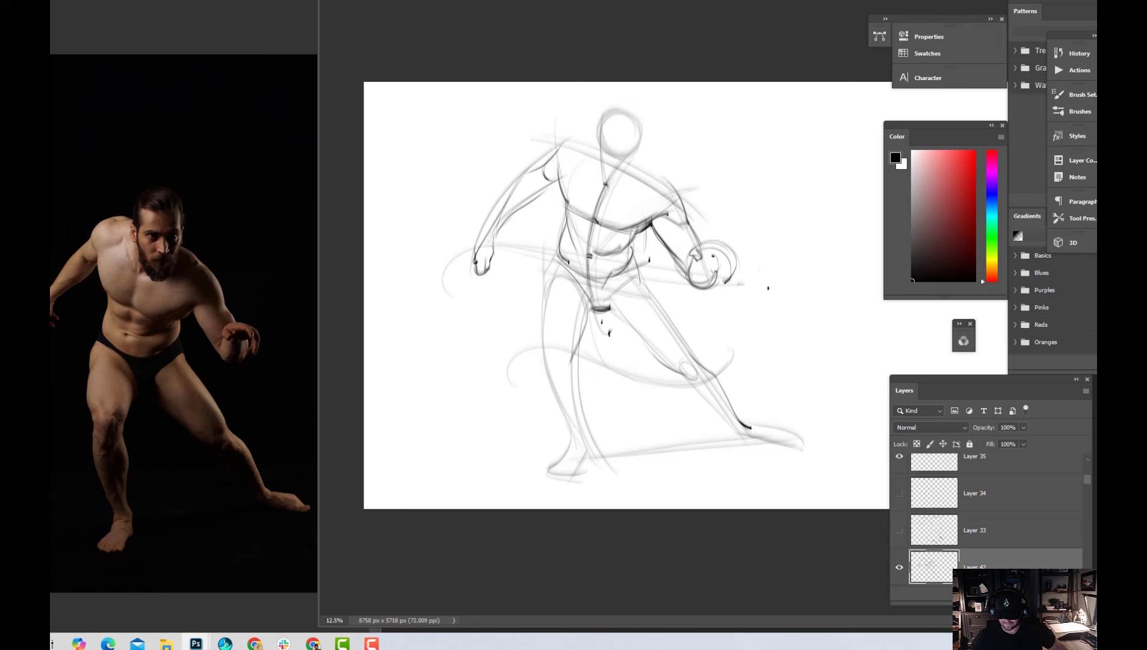
Scale the whole figure down and reposition it within the canvas
key("ctrl+t")
left_click_drag(804, 479, 743, 405)
left_click_drag(704, 344, 720, 373)
key("Return")
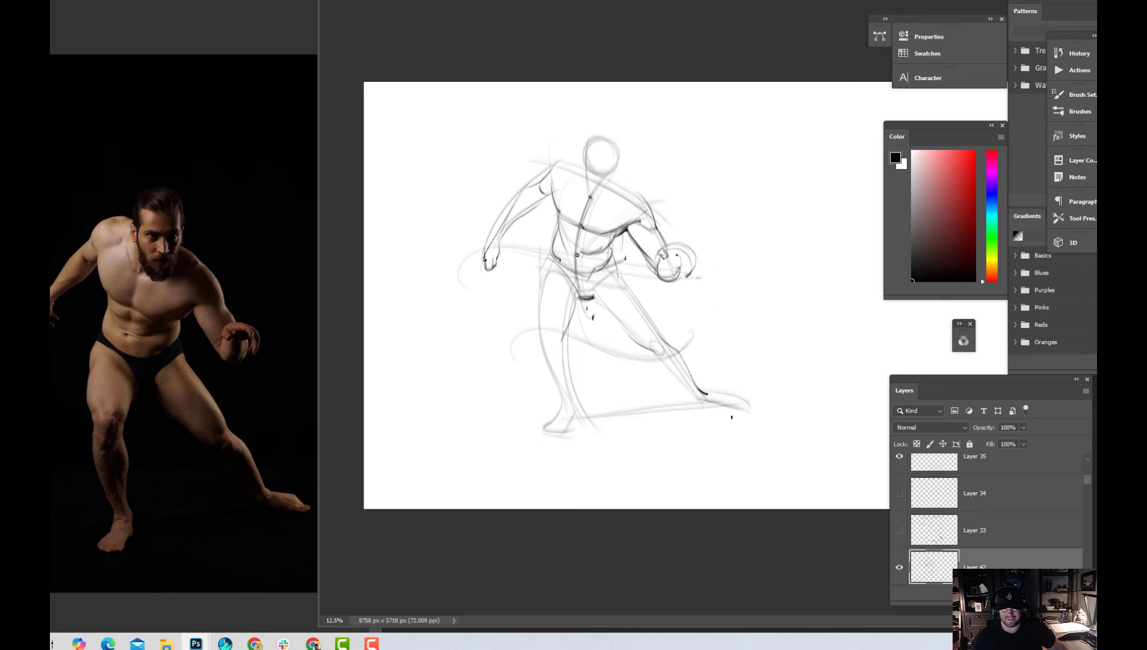
Lasso the figure below the waist, enlarge and lengthen the legs slightly, nudge them into line with the torso and save
mouse_move(617, 258)
left_mouse_down()
mouse_move(575, 277)
mouse_move(546, 244)
mouse_move(503, 243)
mouse_move(507, 310)
mouse_move(488, 409)
mouse_move(626, 485)
mouse_move(765, 458)
mouse_move(775, 379)
mouse_move(663, 301)
mouse_move(640, 260)
mouse_move(652, 285)
left_mouse_up()
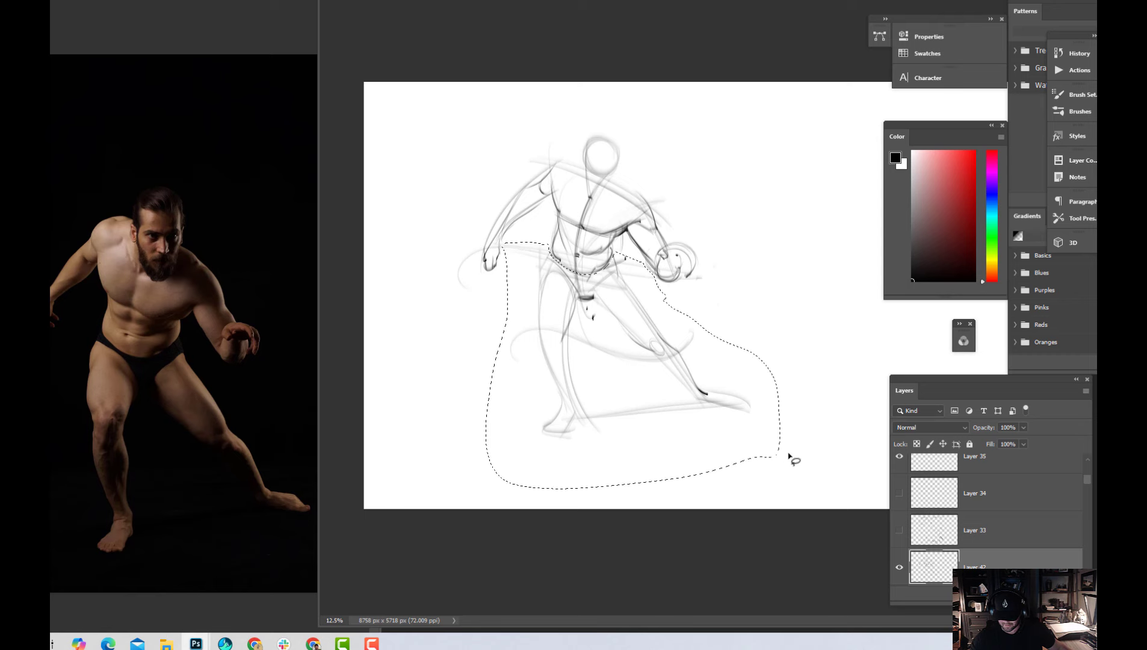
key("ctrl+t")
left_click_drag(788, 496, 788, 496)
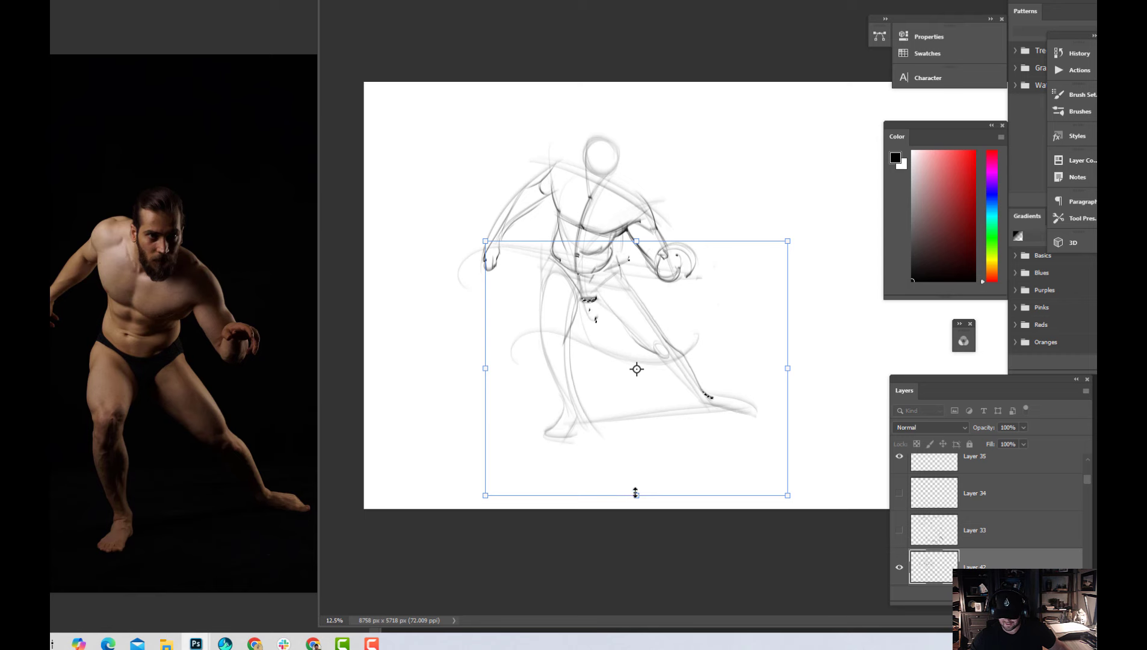
left_click_drag(637, 495, 638, 500)
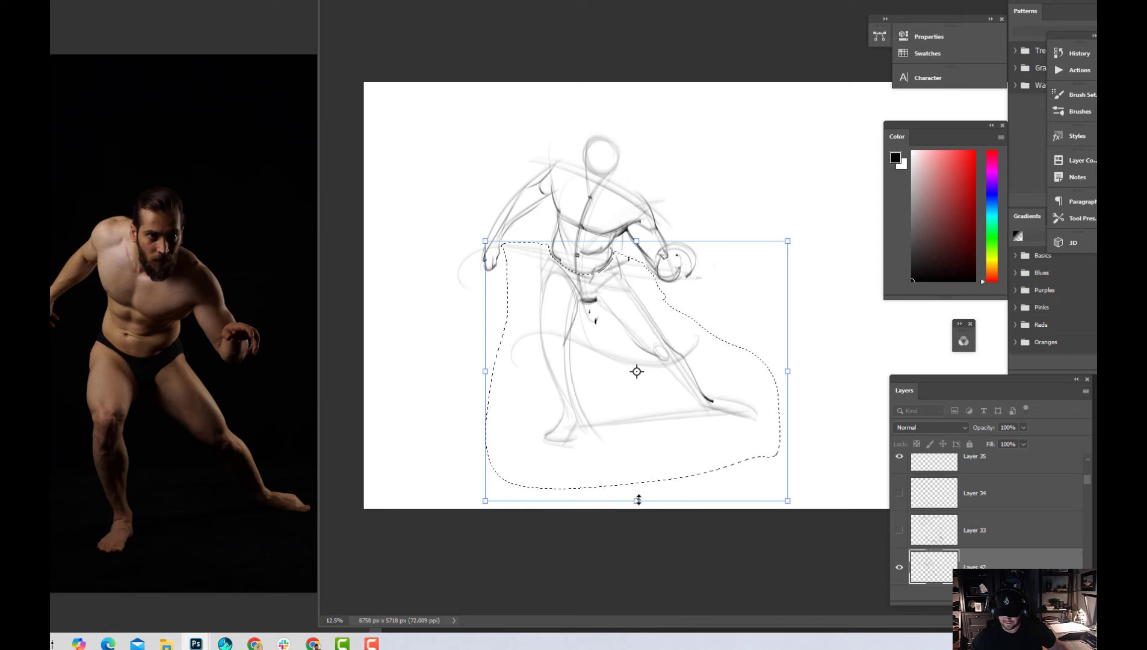
key("Left")
key("Left")
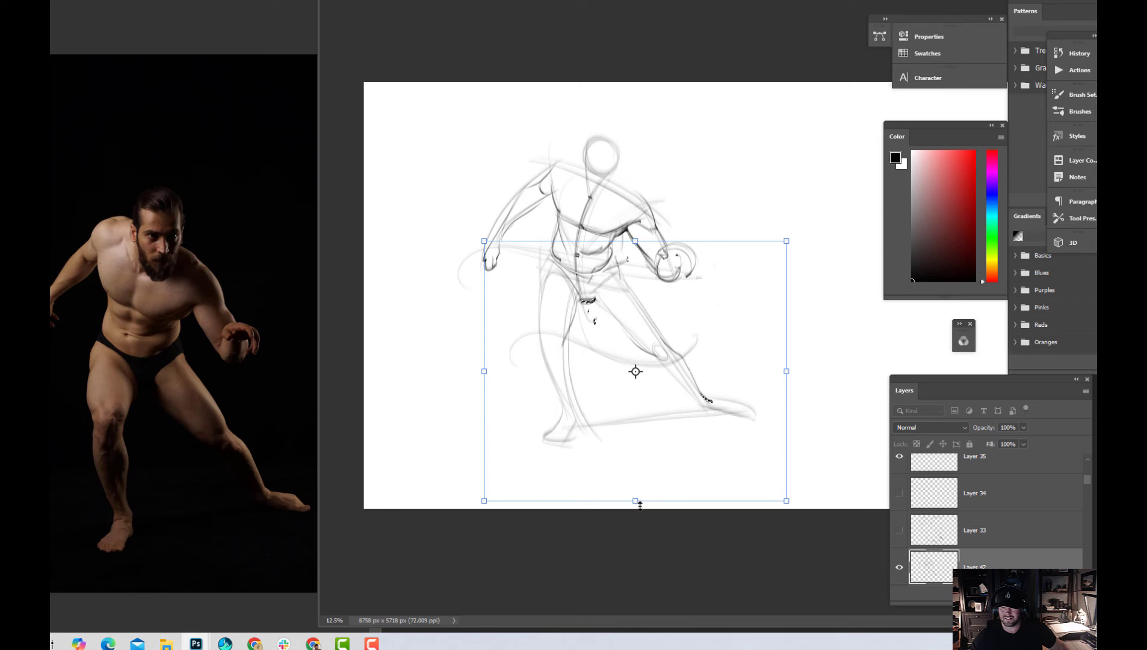
key("Left")
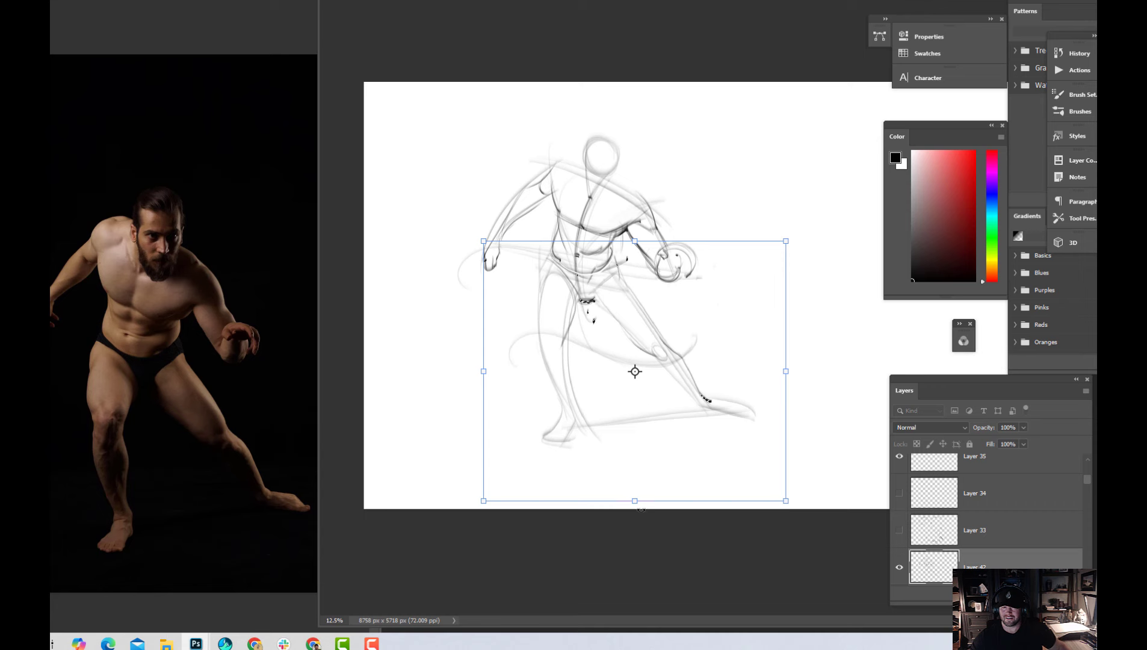
key("Return")
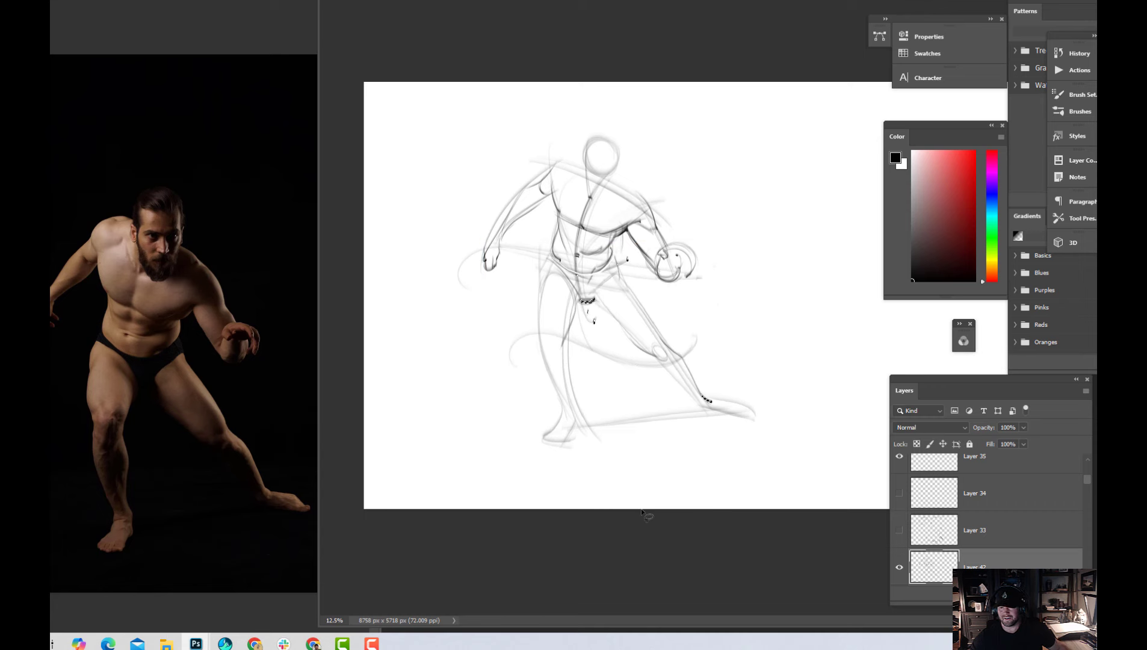
key("ctrl+s")
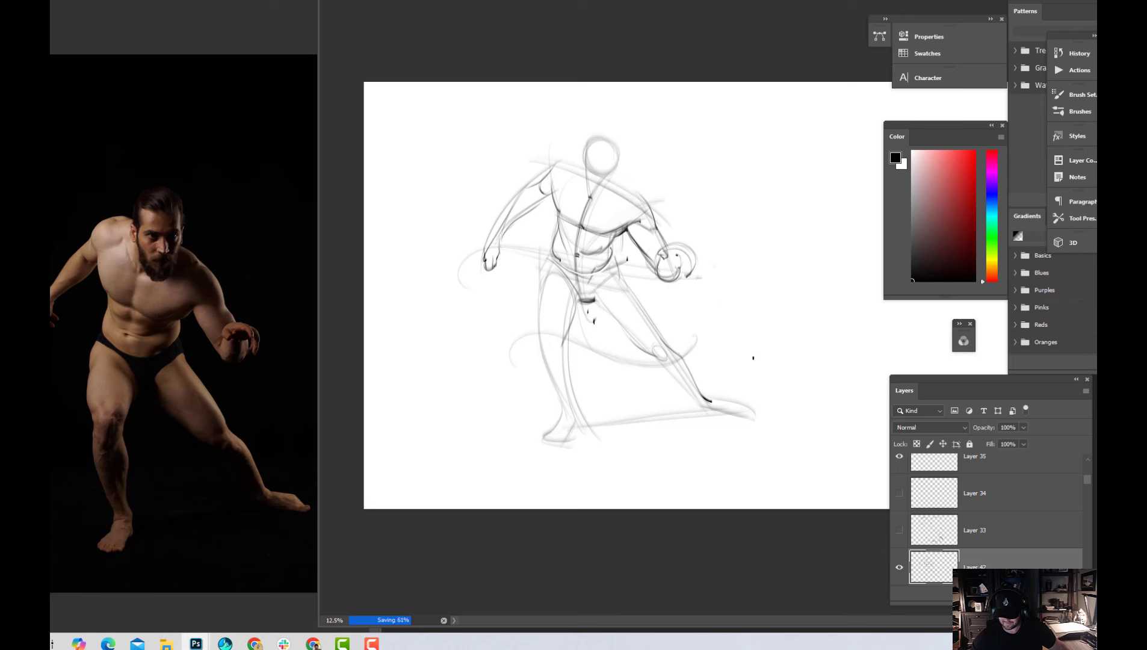
Add a new layer above Layer 35 and sketch the pelvis block over the hips with two sides and a curved base
left_click(995, 462)
left_click(1025, 595)
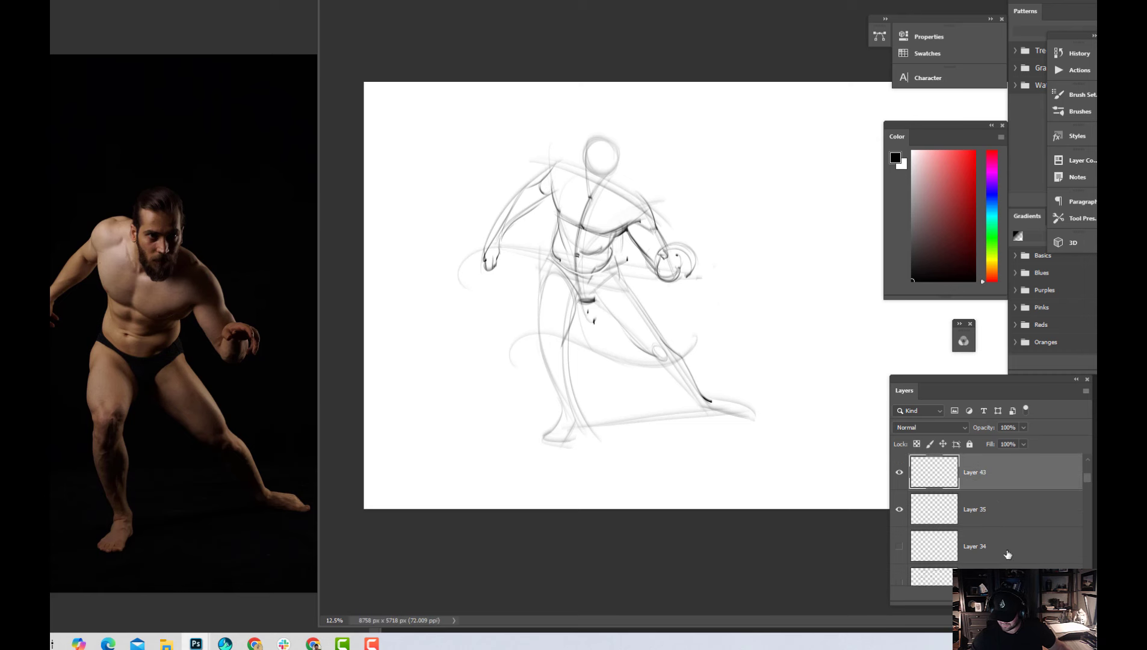
key("ctrl+plus")
left_click_drag(583, 260, 645, 262)
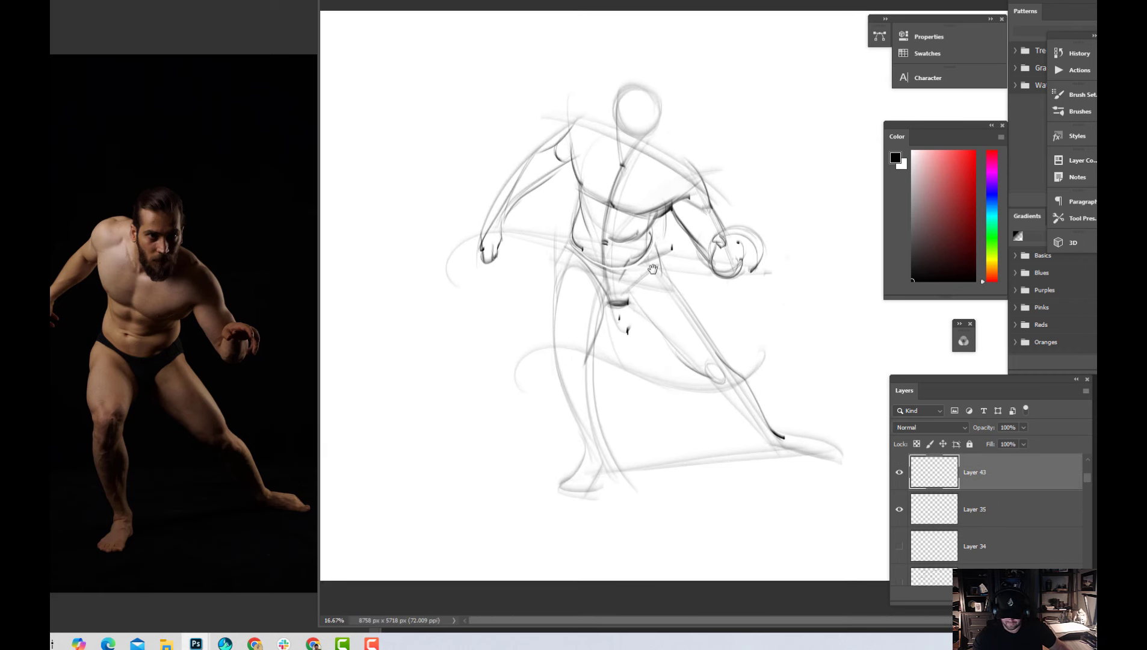
key("ctrl+plus")
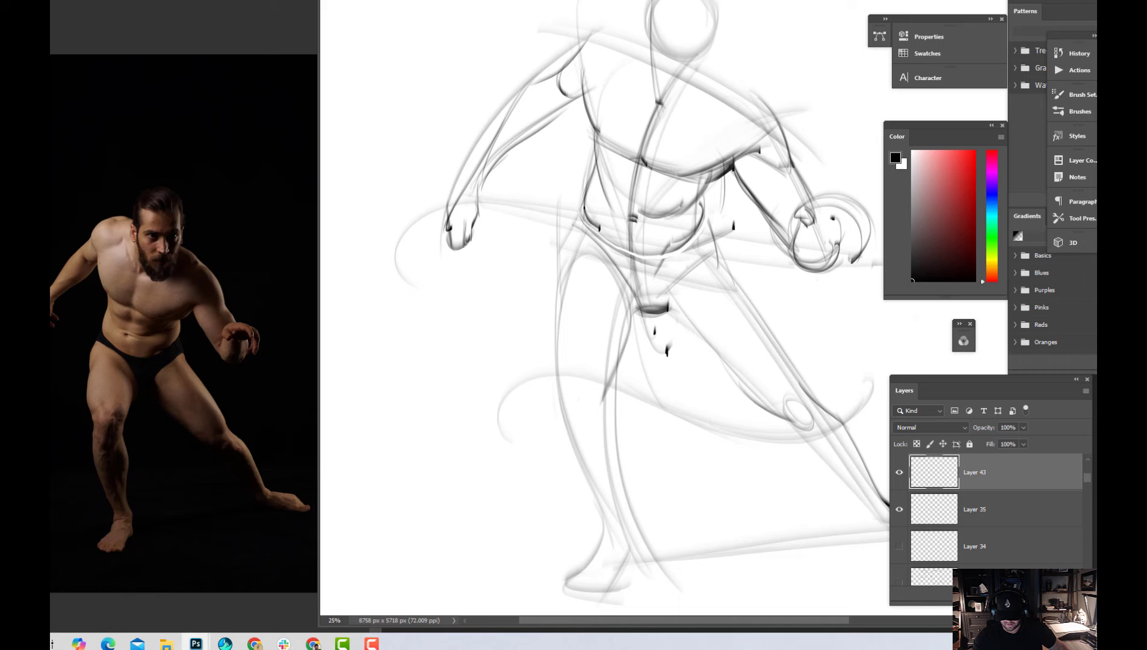
mouse_move(586, 193)
left_mouse_down()
mouse_move(567, 260)
mouse_move(566, 236)
mouse_move(563, 295)
left_mouse_up()
mouse_move(570, 236)
left_mouse_down()
mouse_move(563, 293)
mouse_move(730, 313)
left_mouse_up()
left_click_drag(569, 290, 726, 310)
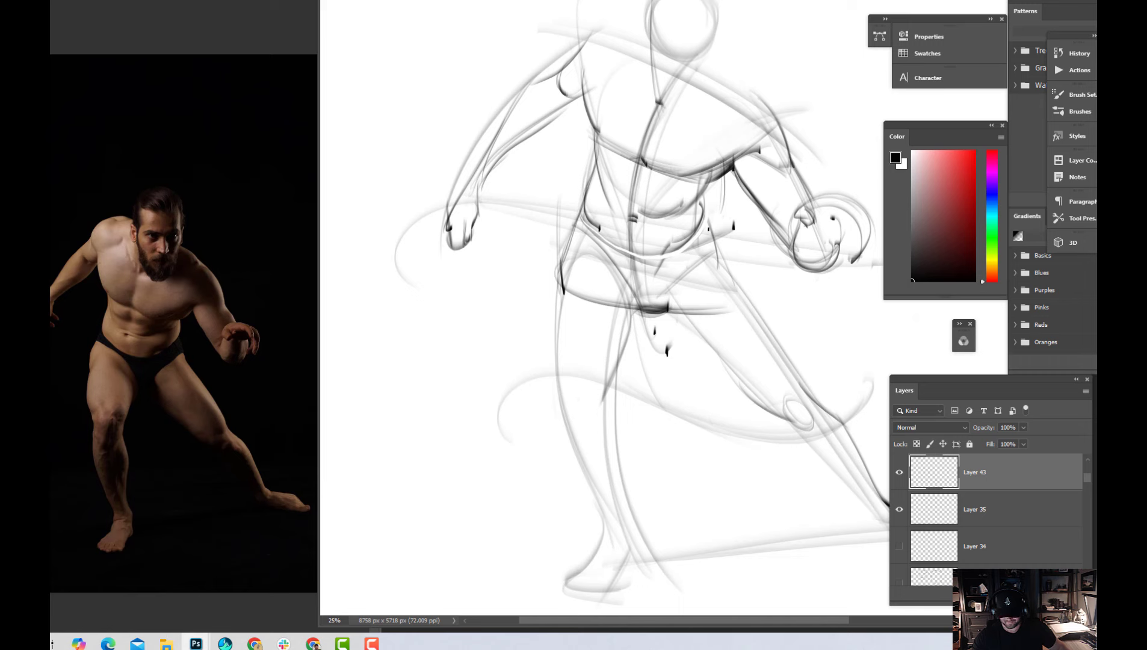
left_click_drag(712, 217, 709, 333)
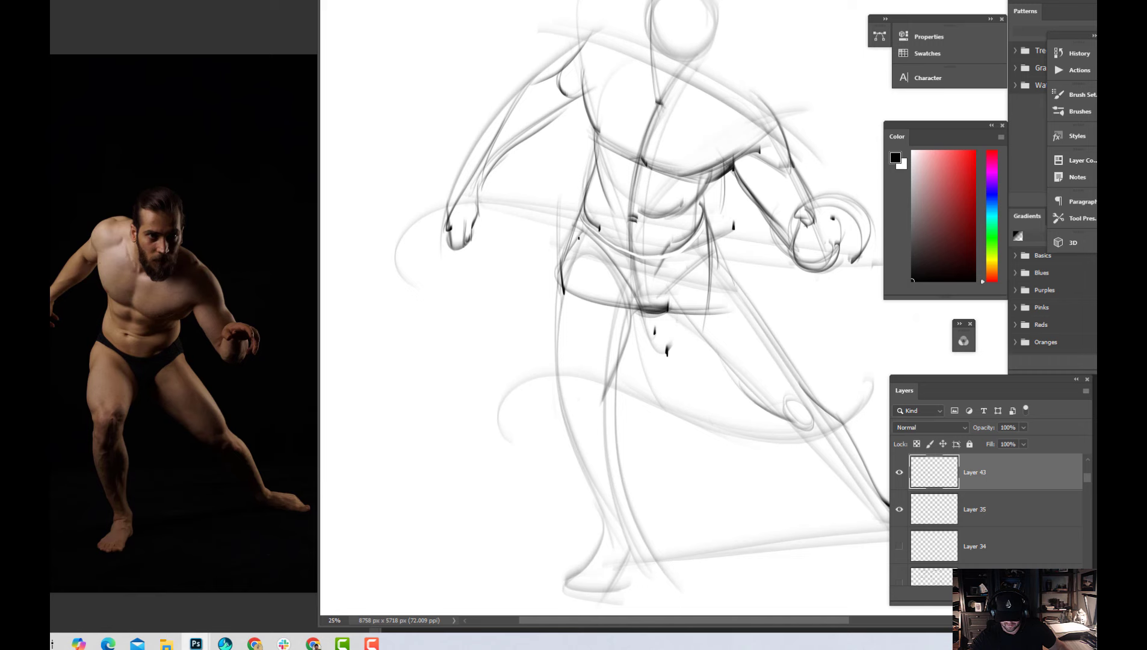
Draw the dark groin line from the right hip to the crotch and darken the right leg's inner contour down to the ankle
mouse_move(564, 256)
left_mouse_down()
mouse_move(581, 231)
mouse_move(630, 289)
mouse_move(622, 270)
mouse_move(636, 315)
left_mouse_up()
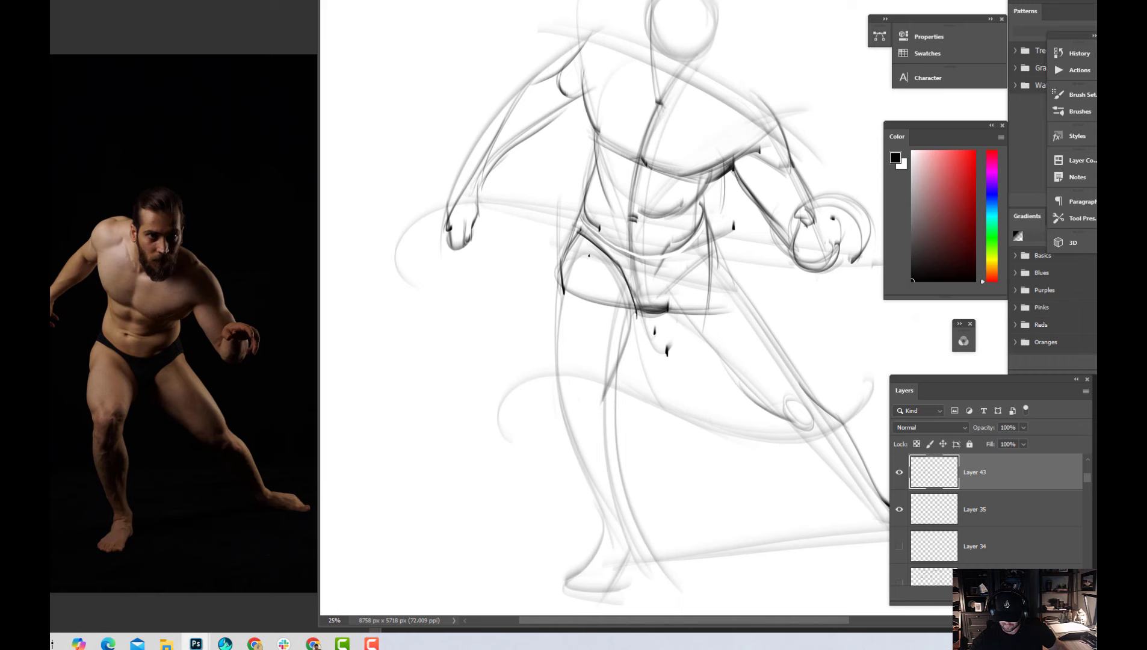
left_click_drag(605, 269, 636, 314)
mouse_move(633, 310)
left_mouse_down()
mouse_move(615, 456)
mouse_move(606, 426)
mouse_move(620, 532)
left_mouse_up()
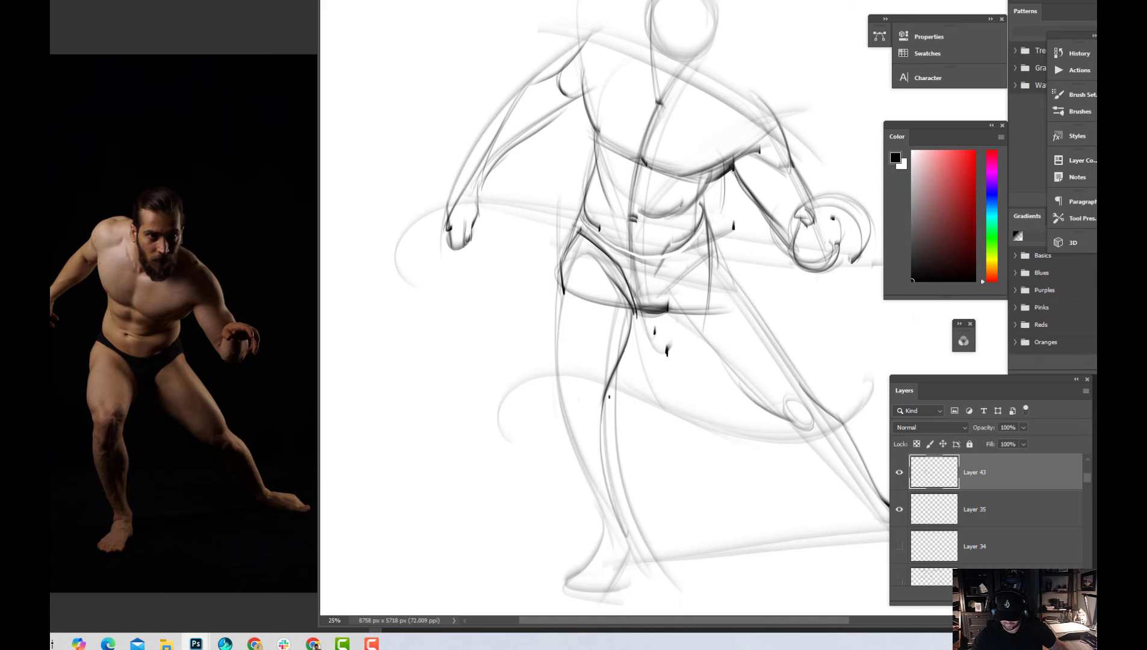
mouse_move(610, 396)
left_mouse_down()
mouse_move(601, 426)
mouse_move(629, 542)
left_mouse_up()
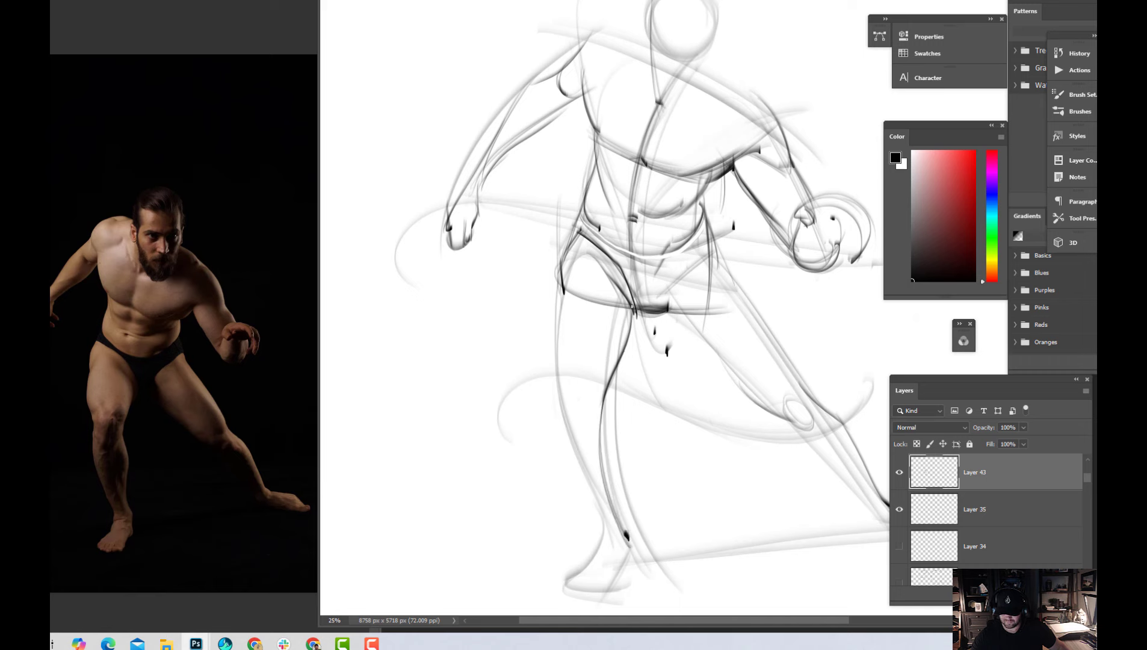
mouse_move(632, 310)
left_mouse_down()
mouse_move(602, 478)
mouse_move(622, 516)
left_mouse_up()
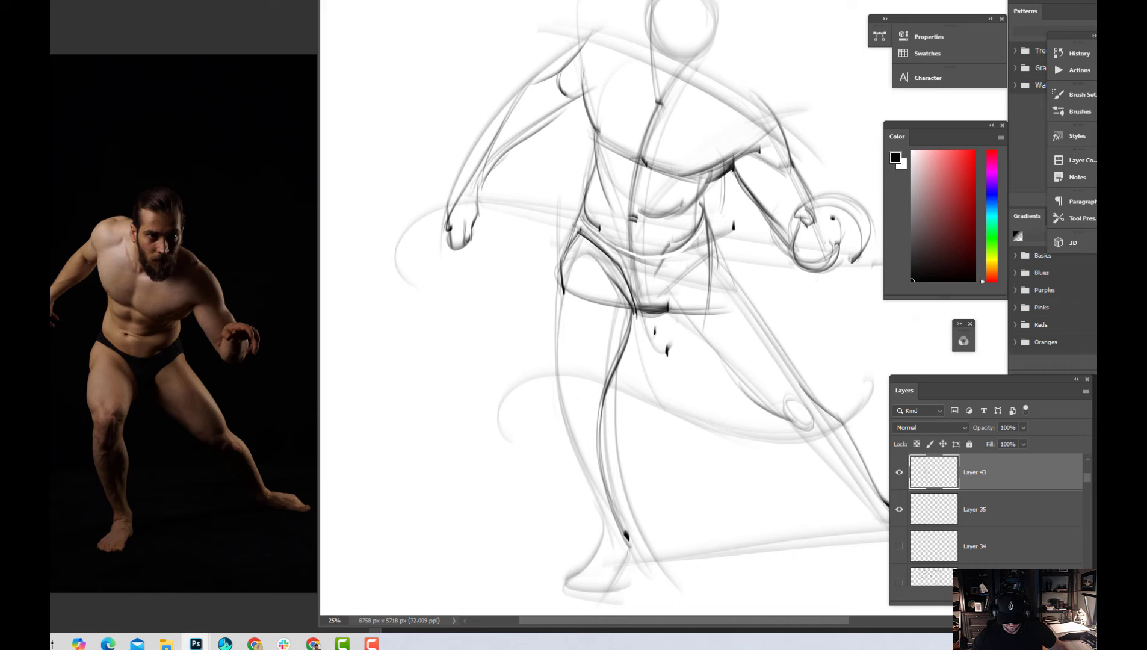
left_click_drag(627, 538, 624, 547)
Draw a separate flowing curve beside the right leg's inner contour and label it "S-CURVE" by hand
mouse_move(649, 329)
left_mouse_down()
mouse_move(627, 475)
mouse_move(656, 522)
left_mouse_up()
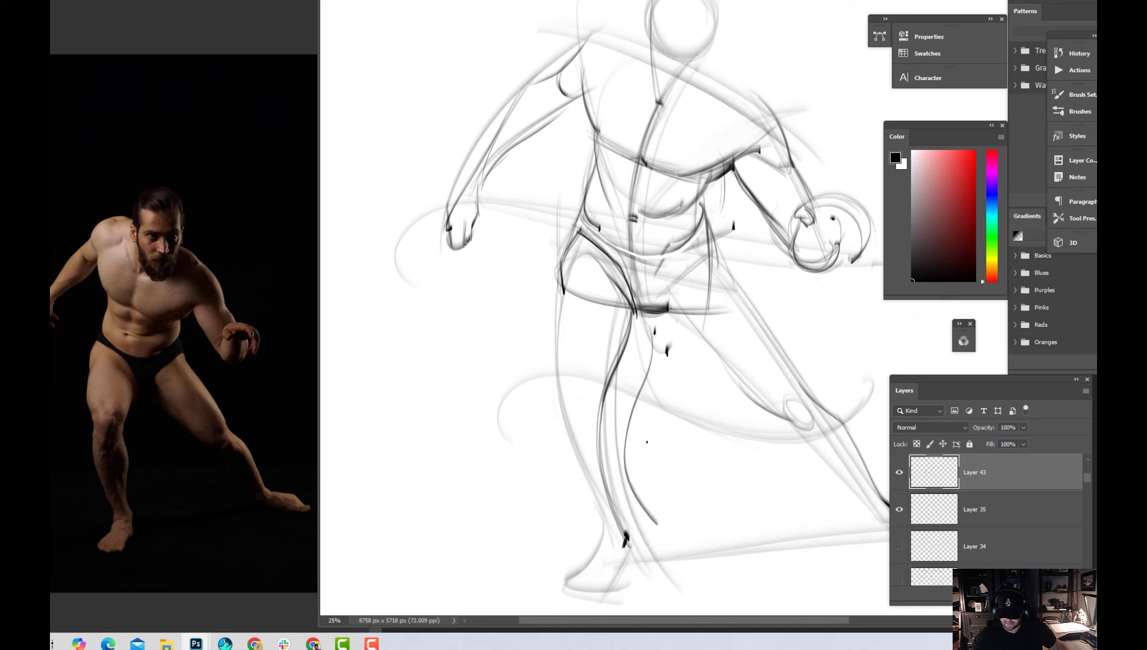
mouse_move(647, 442)
left_mouse_down()
mouse_move(656, 421)
mouse_move(681, 439)
mouse_move(694, 426)
mouse_move(703, 435)
left_mouse_up()
mouse_move(703, 425)
left_mouse_down()
mouse_move(719, 438)
mouse_move(716, 428)
left_mouse_up()
left_click_drag(708, 422, 719, 420)
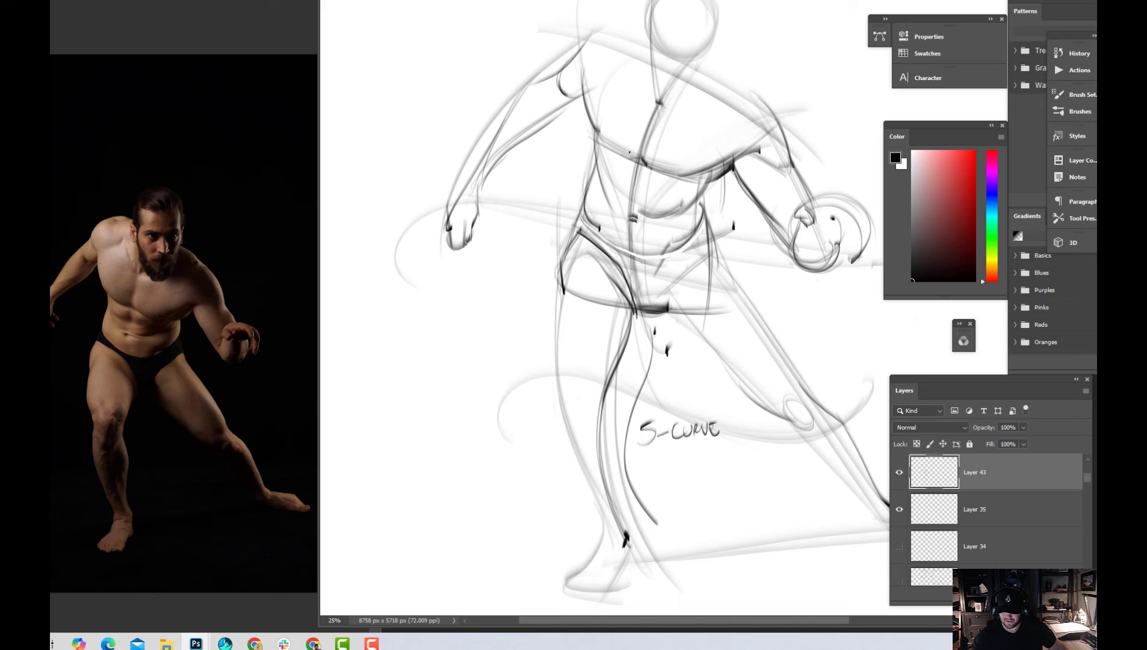
Darken the navel mark on the torso's centre line
left_click(664, 332)
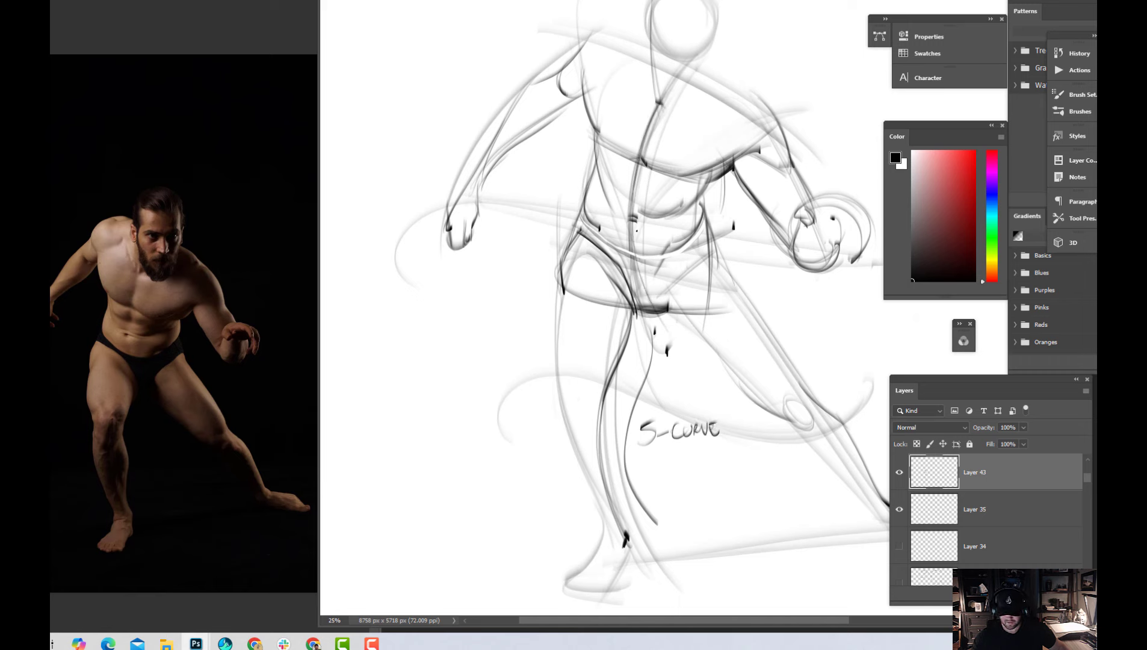
left_click_drag(643, 135, 645, 307)
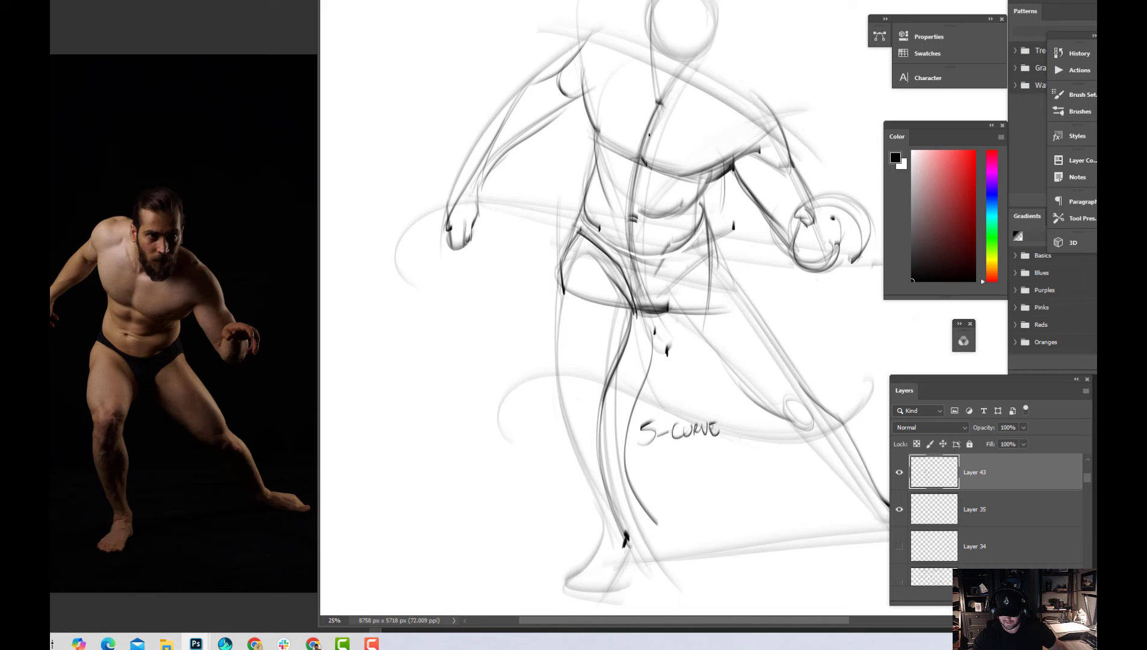
left_click_drag(637, 149, 633, 342)
left_click(628, 221)
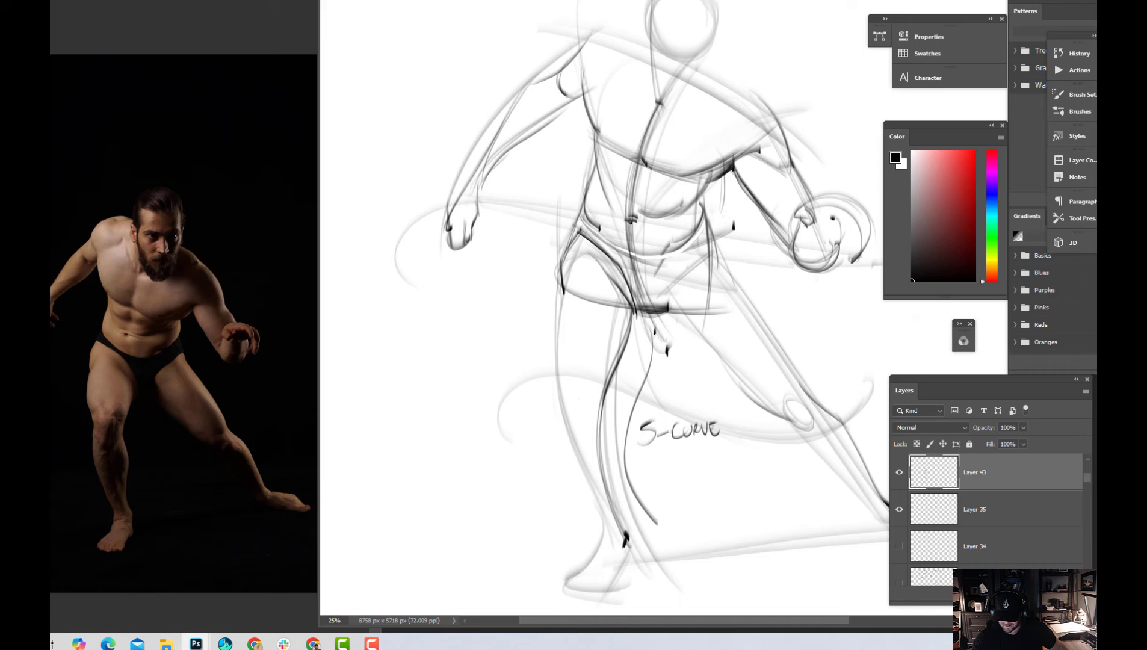
left_click(628, 221)
left_click(641, 221, "alt")
left_click_drag(635, 214, 634, 217)
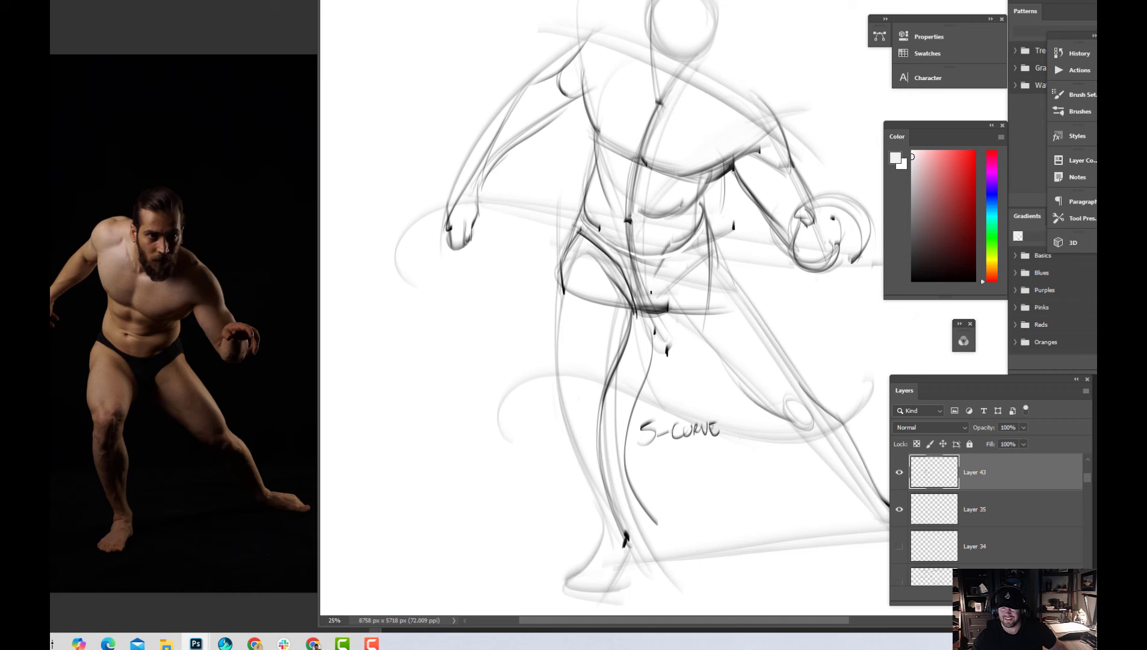
Set the brush colour back to black, draw a leader line from the chest's centre line and hand-label it "C-CURVE"
left_click(913, 281)
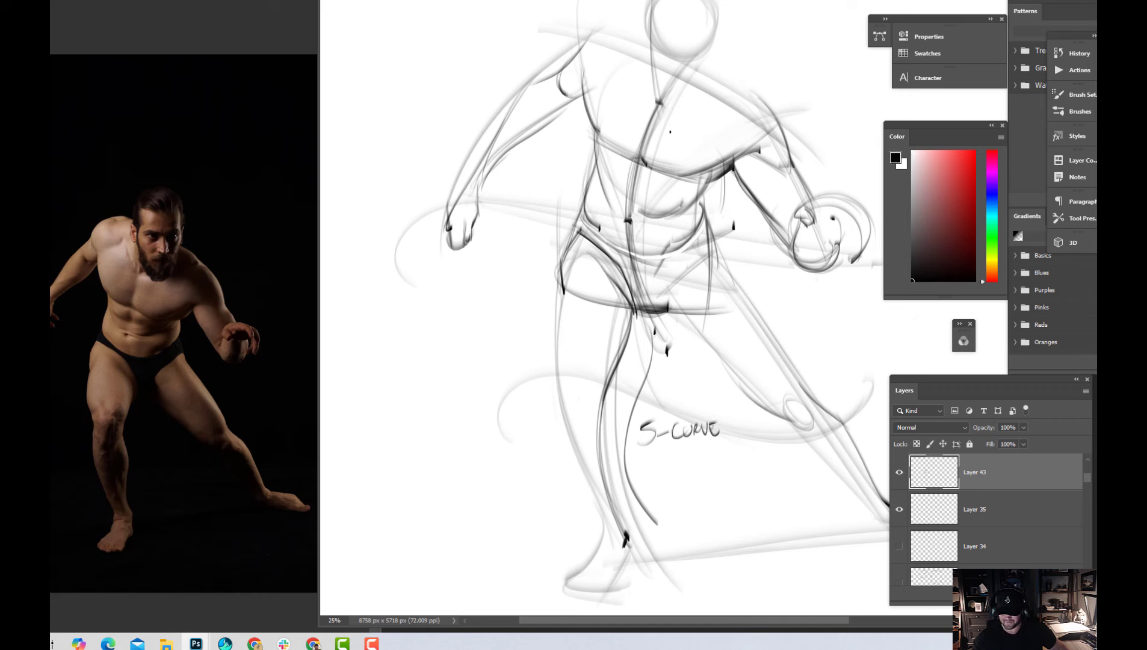
mouse_move(659, 140)
left_mouse_down()
mouse_move(829, 33)
mouse_move(748, 132)
mouse_move(817, 136)
left_mouse_up()
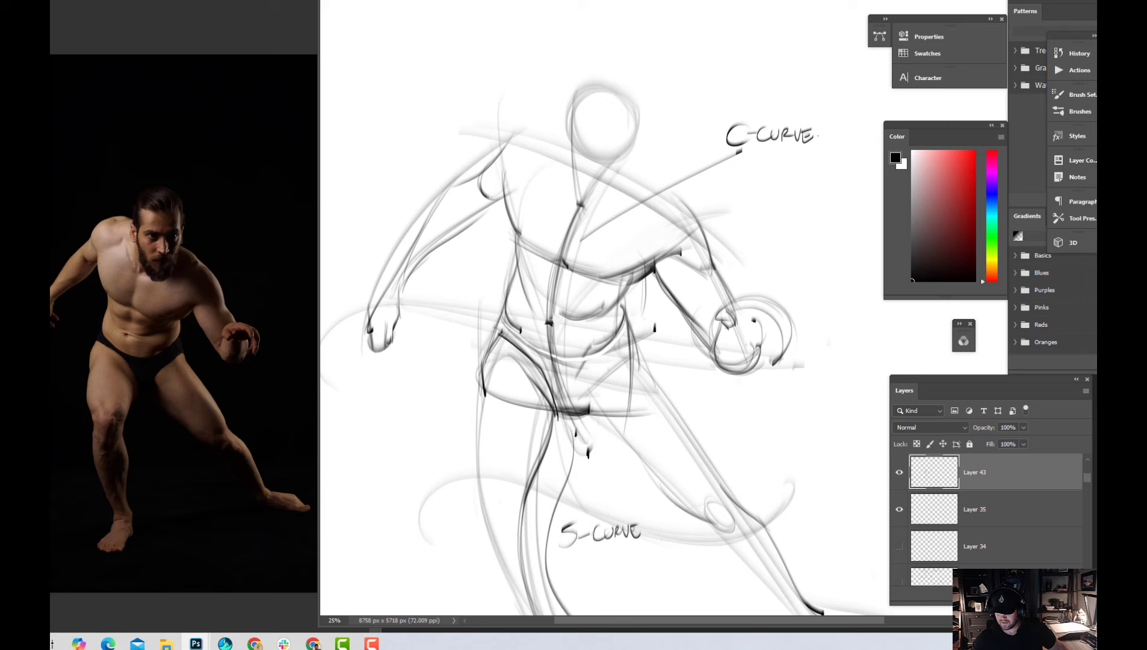
Add a new layer above Layer 43 and darken the right thigh's outer contour from the hip down to the knee
key("ctrl+minus")
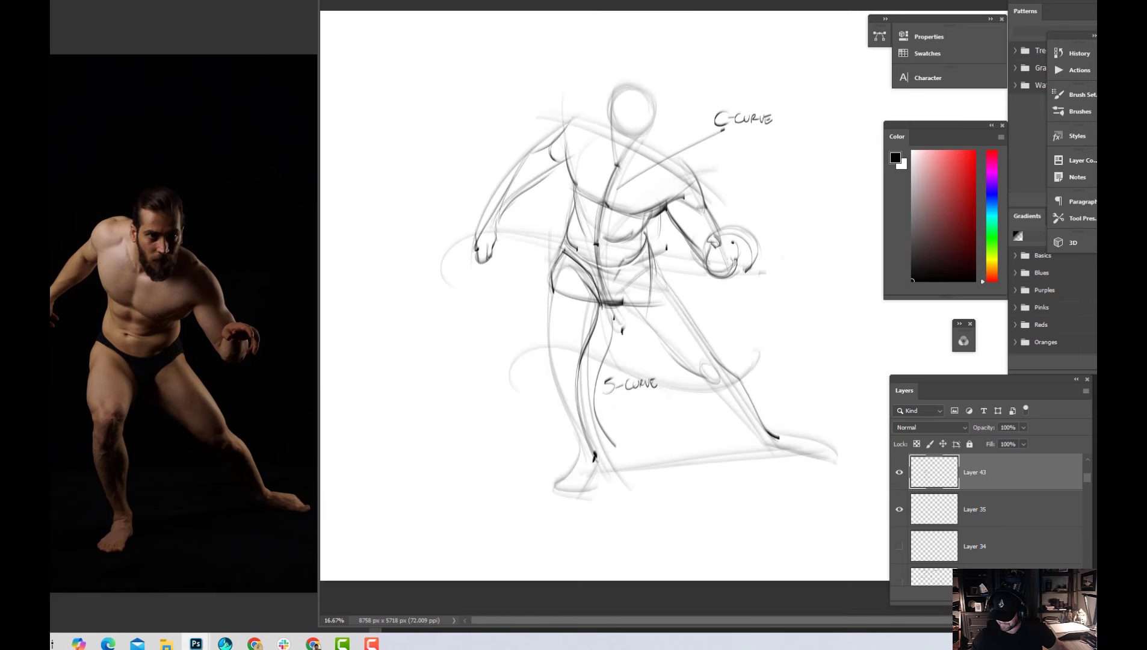
key("ctrl+shift+alt+n")
key("ctrl+plus")
left_click_drag(587, 362, 672, 281)
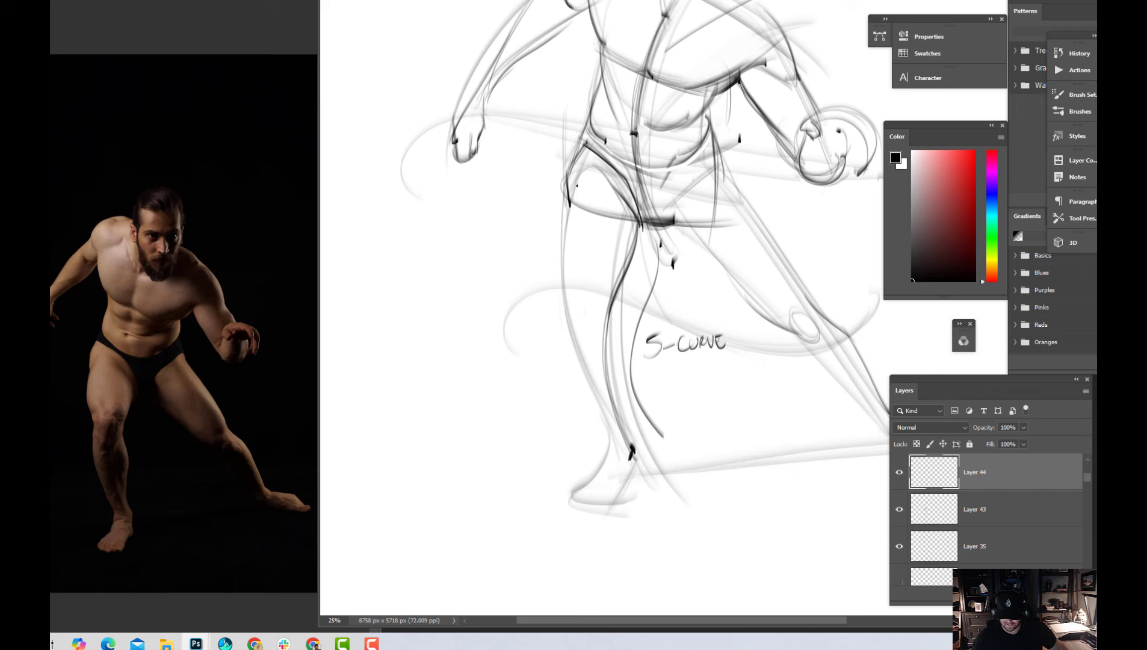
left_click_drag(577, 180, 570, 201)
left_click_drag(569, 203, 560, 269)
left_click_drag(581, 175, 561, 273)
left_click_drag(579, 180, 561, 268)
left_click_drag(563, 211, 555, 288)
left_click_drag(552, 236, 572, 308)
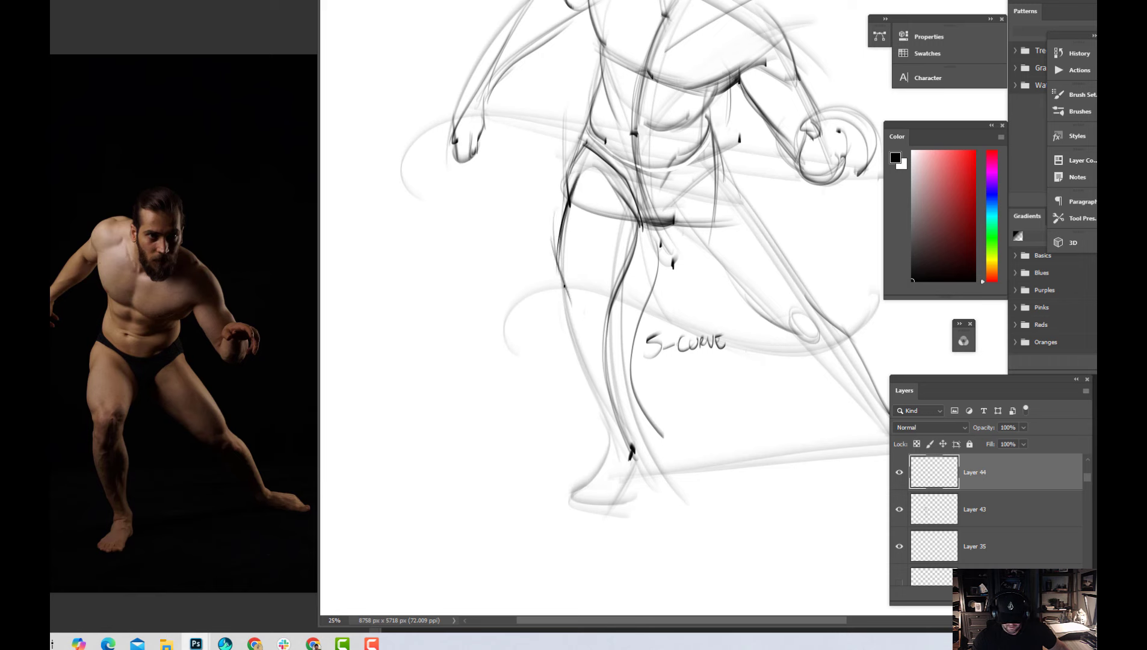
Sketch the kneecap of the right leg with short side strokes and a soft curve above it
mouse_move(558, 268)
left_mouse_down()
mouse_move(584, 317)
mouse_move(580, 304)
mouse_move(599, 304)
mouse_move(590, 318)
mouse_move(594, 326)
left_mouse_up()
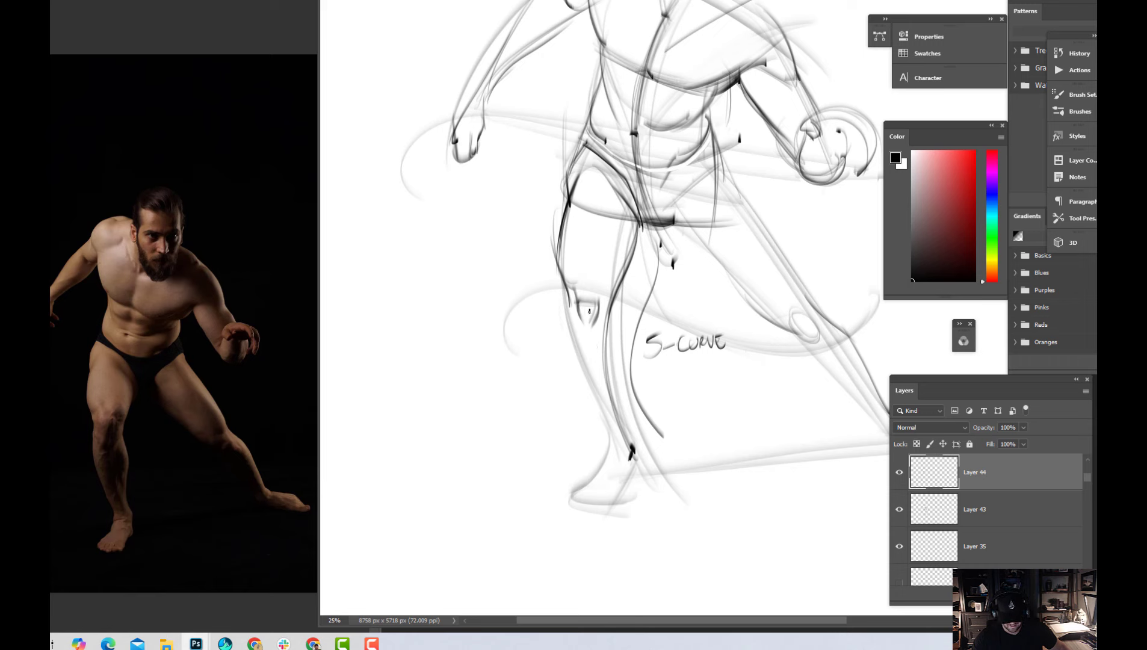
mouse_move(591, 287)
left_mouse_down()
mouse_move(607, 307)
mouse_move(623, 272)
mouse_move(594, 275)
left_mouse_up()
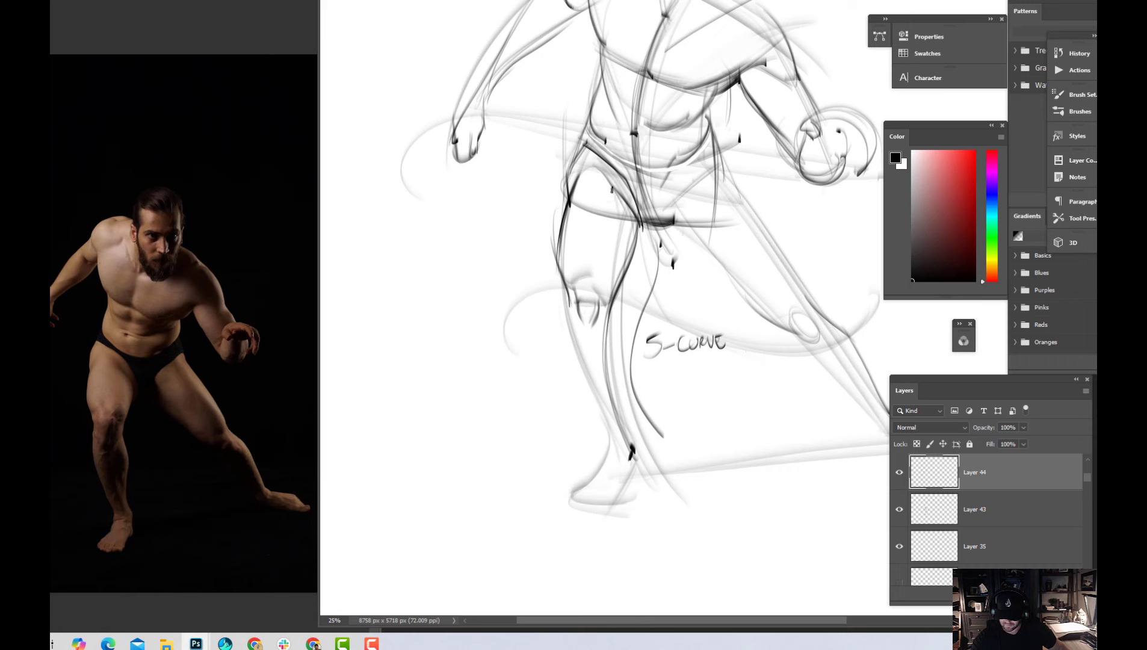
left_click_drag(605, 169, 607, 325)
left_click_drag(623, 224, 602, 342)
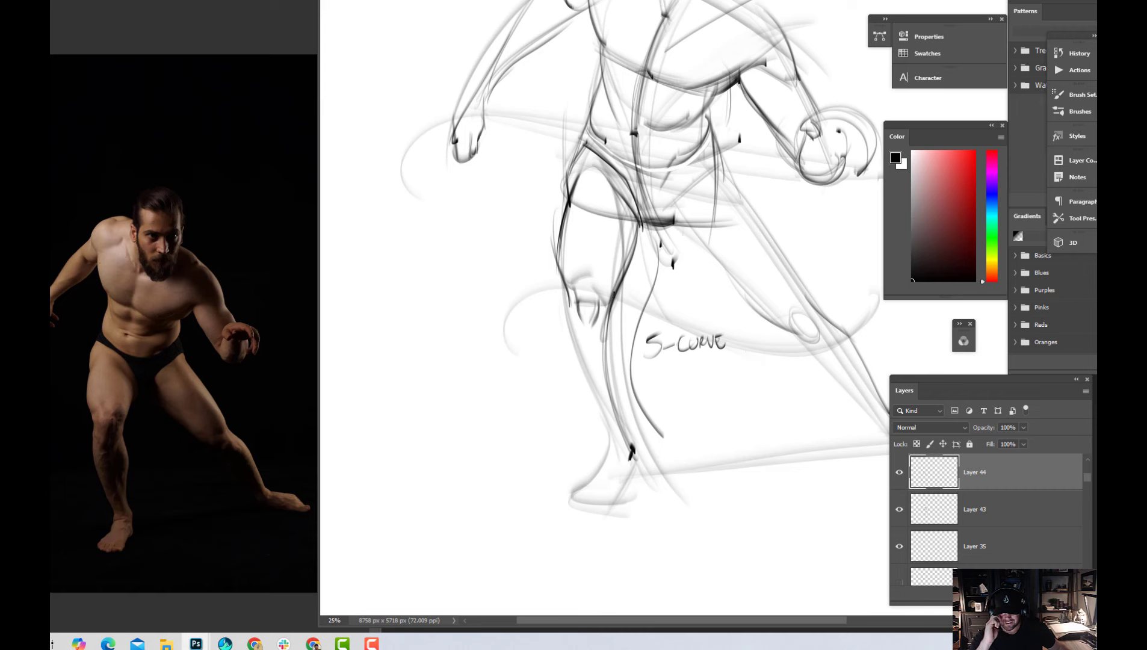
key("ctrl+z")
key("ctrl+z")
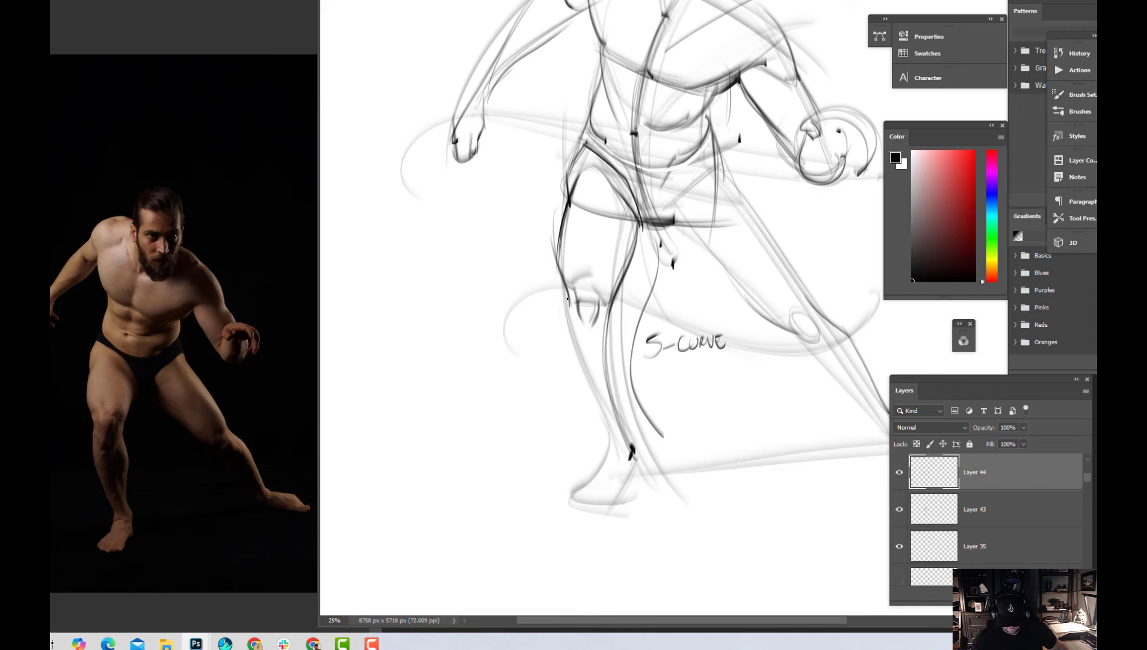
Draw the tapering lines below the right kneecap, mark the bump beneath it and extend a diagonal leader line outward from it
mouse_move(566, 287)
left_mouse_down()
mouse_move(590, 352)
mouse_move(492, 417)
left_mouse_up()
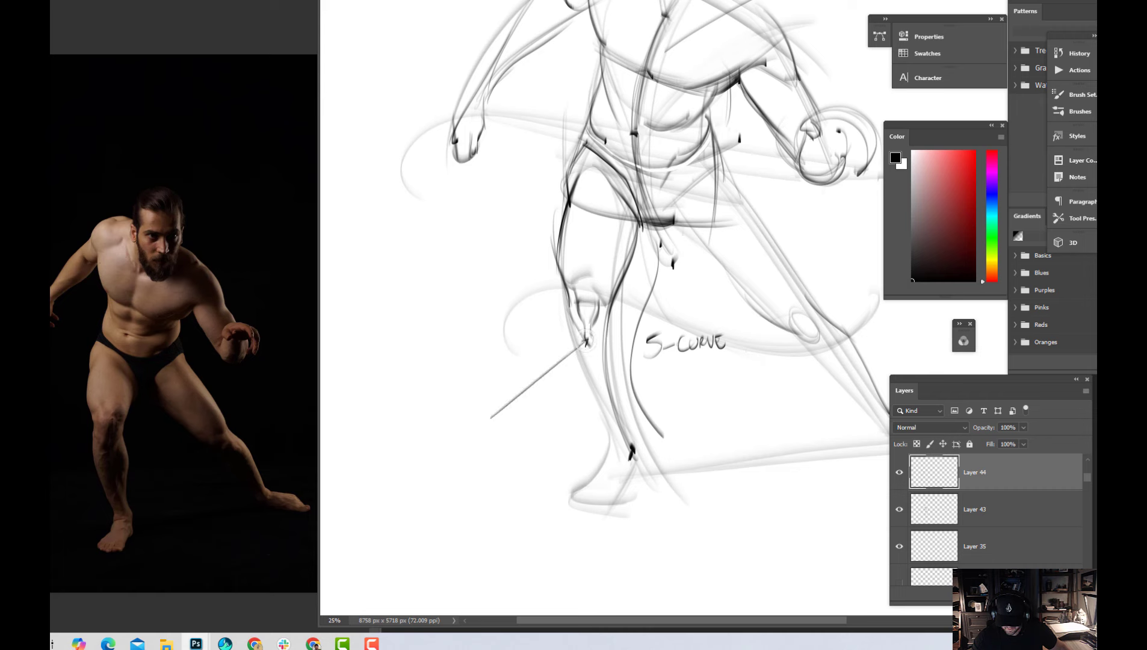
left_click_drag(595, 339, 593, 321)
Hand-letter "-TIBIAL TUBEROSITY" in two lines at the end of the knee's leader line
left_click_drag(630, 338, 665, 314)
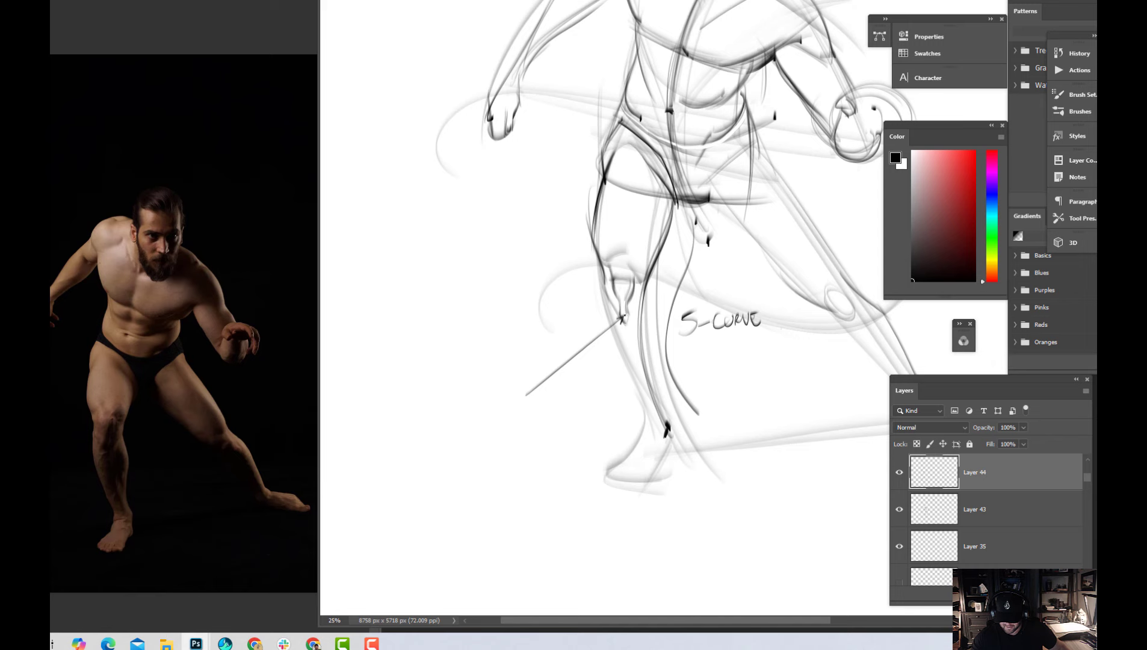
left_click_drag(482, 393, 481, 416)
left_click_drag(472, 394, 496, 395)
mouse_move(500, 393)
left_mouse_down()
mouse_move(501, 408)
mouse_move(512, 405)
mouse_move(492, 411)
mouse_move(505, 410)
left_mouse_up()
key("ctrl+z")
key("ctrl+z")
key("ctrl+z")
key("ctrl+z")
mouse_move(507, 410)
left_mouse_down()
mouse_move(511, 395)
mouse_move(516, 410)
left_mouse_up()
left_click(530, 399)
left_click(529, 405)
mouse_move(519, 396)
left_mouse_down()
mouse_move(524, 410)
mouse_move(489, 434)
left_mouse_up()
mouse_move(480, 419)
left_mouse_down()
mouse_move(500, 419)
mouse_move(506, 433)
left_mouse_up()
left_click(521, 421)
mouse_move(506, 419)
left_mouse_down()
mouse_move(507, 433)
mouse_move(535, 419)
mouse_move(541, 427)
left_mouse_up()
left_click(554, 420)
left_click_drag(550, 417, 554, 429)
left_click_drag(550, 414, 567, 422)
left_click_drag(572, 411, 567, 433)
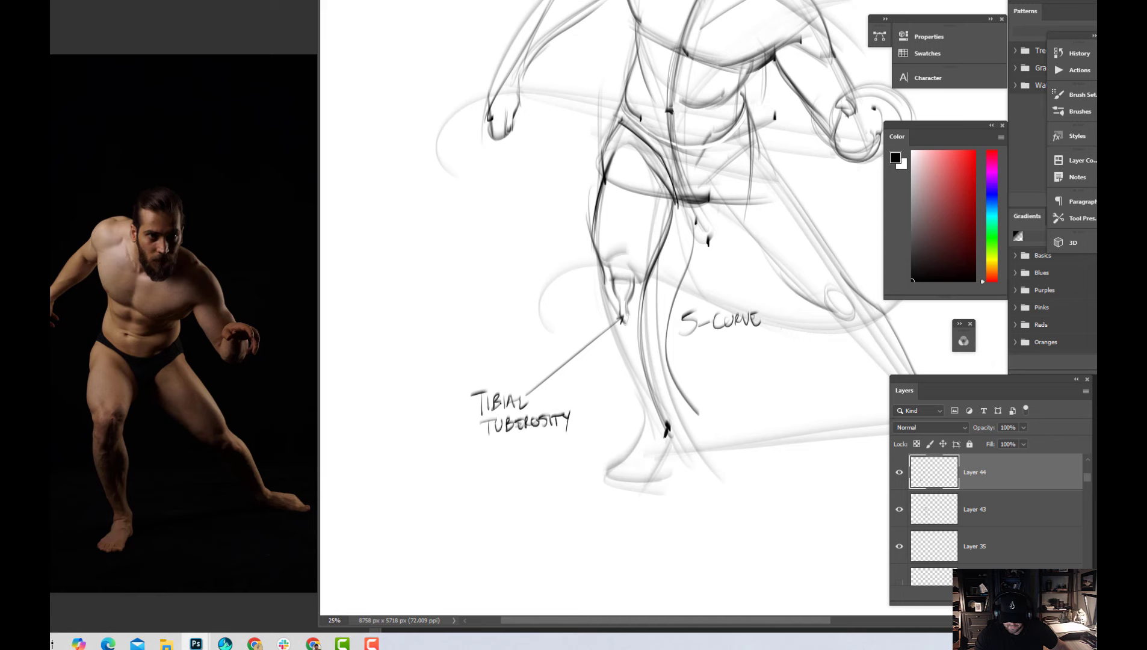
left_click_drag(462, 405, 473, 404)
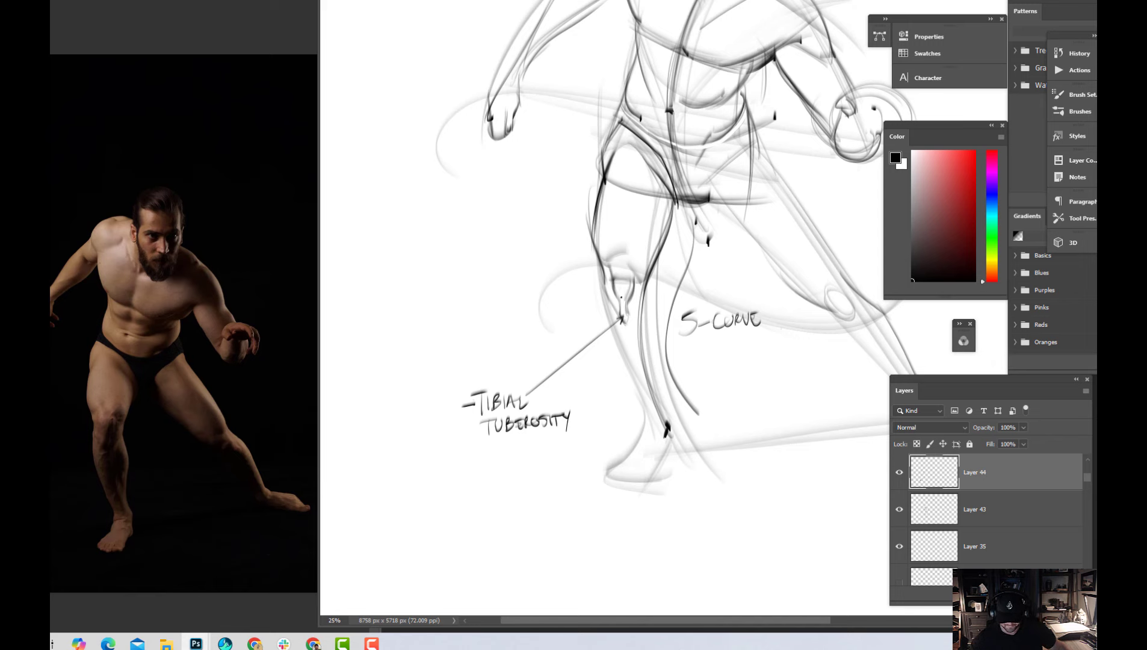
Darken both sides of the right knee and draw the lower leg's outer contour down to a curved ankle line
mouse_move(607, 293)
left_mouse_down()
mouse_move(622, 323)
mouse_move(649, 293)
mouse_move(643, 311)
left_mouse_up()
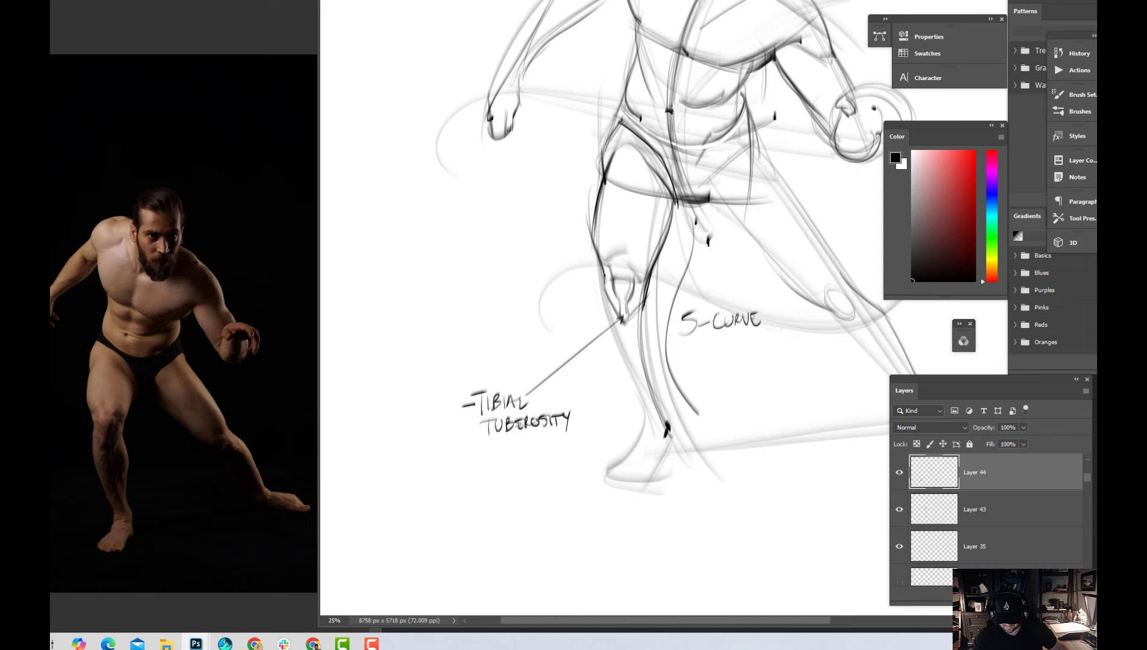
left_click_drag(603, 269, 605, 313)
left_click_drag(602, 284, 604, 298)
left_click_drag(605, 290, 632, 428)
mouse_move(605, 342)
left_mouse_down()
mouse_move(638, 434)
mouse_move(665, 424)
left_mouse_up()
key("ctrl+z")
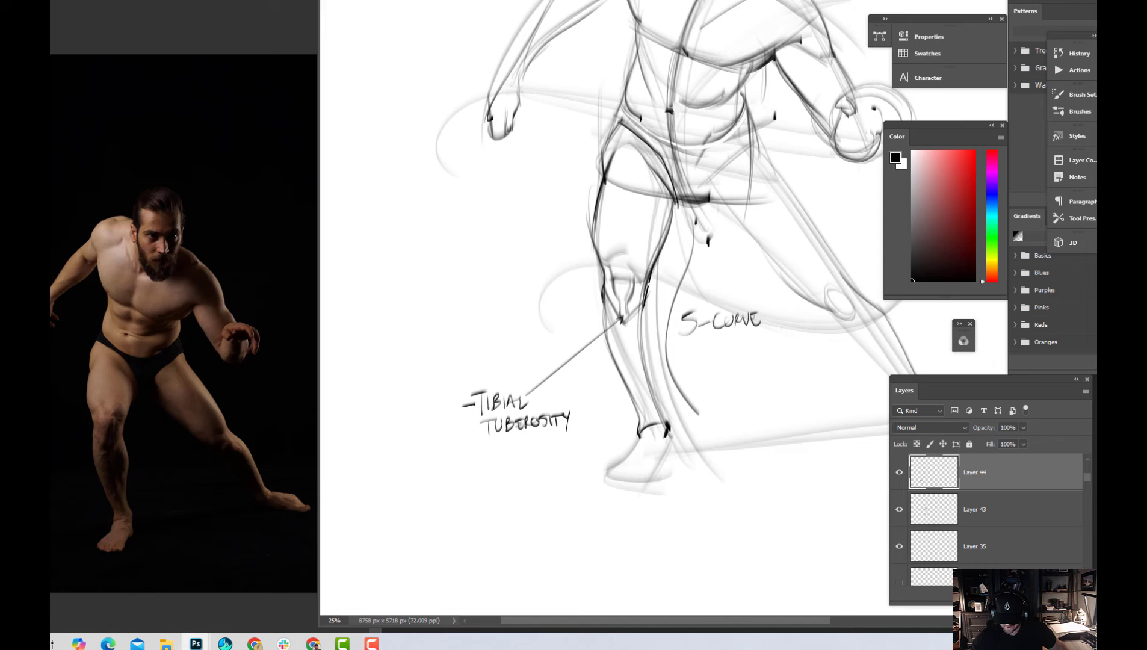
Darken the right calf's inner contour from below the knee to the ankle
mouse_move(650, 284)
left_mouse_down()
mouse_move(633, 323)
mouse_move(655, 344)
mouse_move(655, 375)
left_mouse_up()
left_click_drag(648, 334, 660, 408)
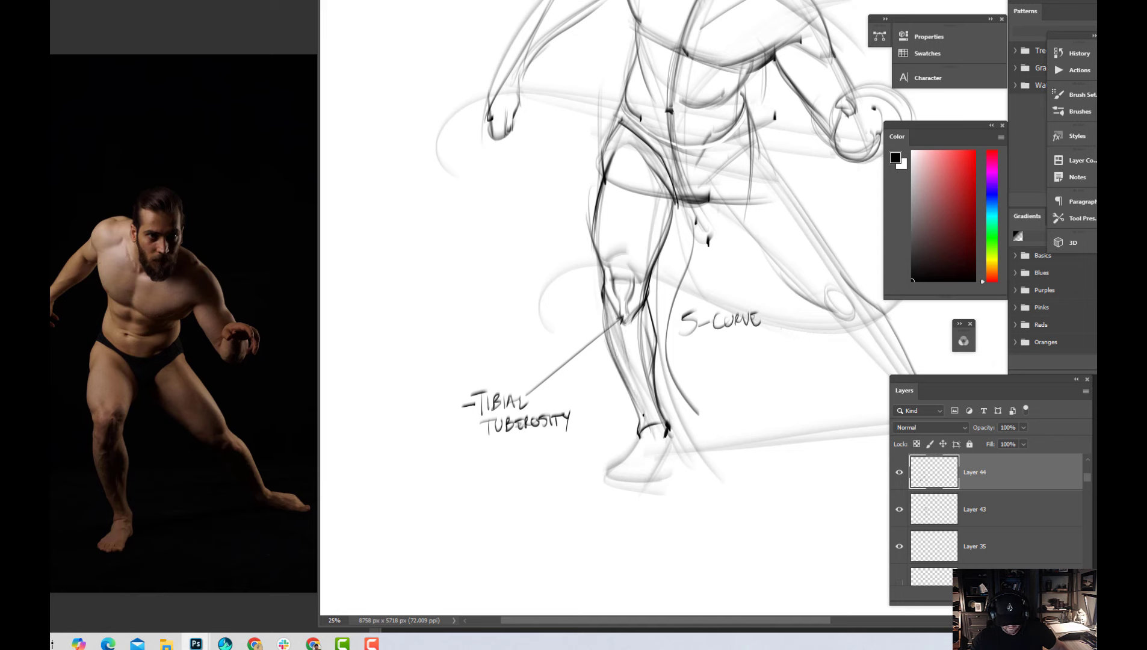
Draw and rework the shin bone line of the right leg from the tibial tuberosity down to the ankle
left_click_drag(619, 351, 657, 427)
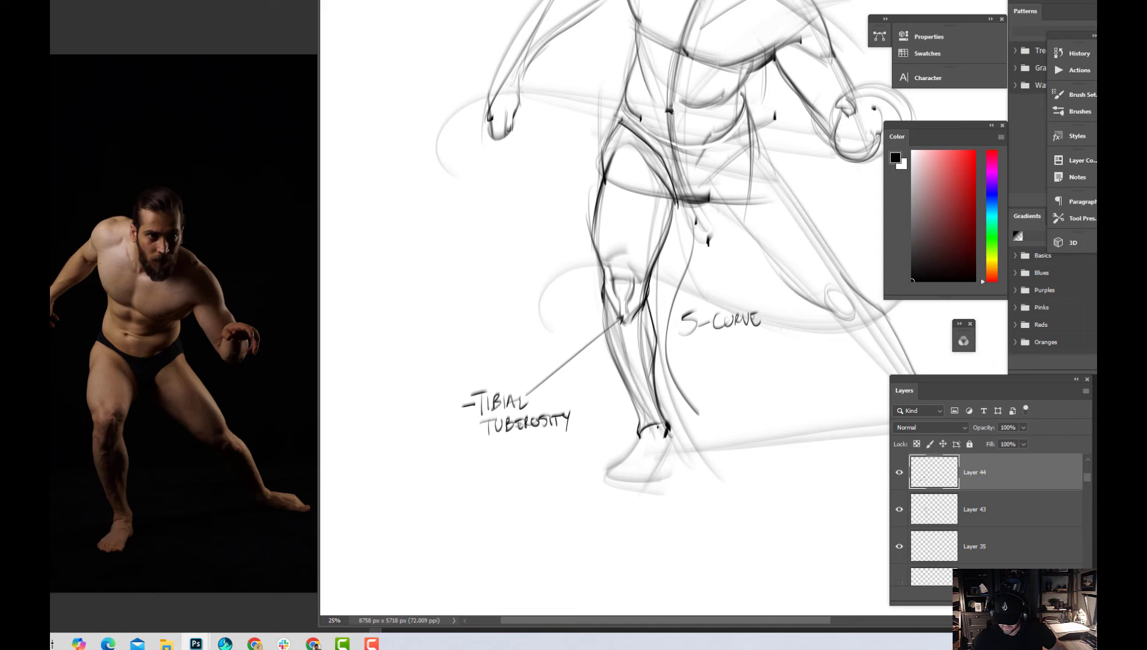
left_click_drag(617, 315, 655, 422)
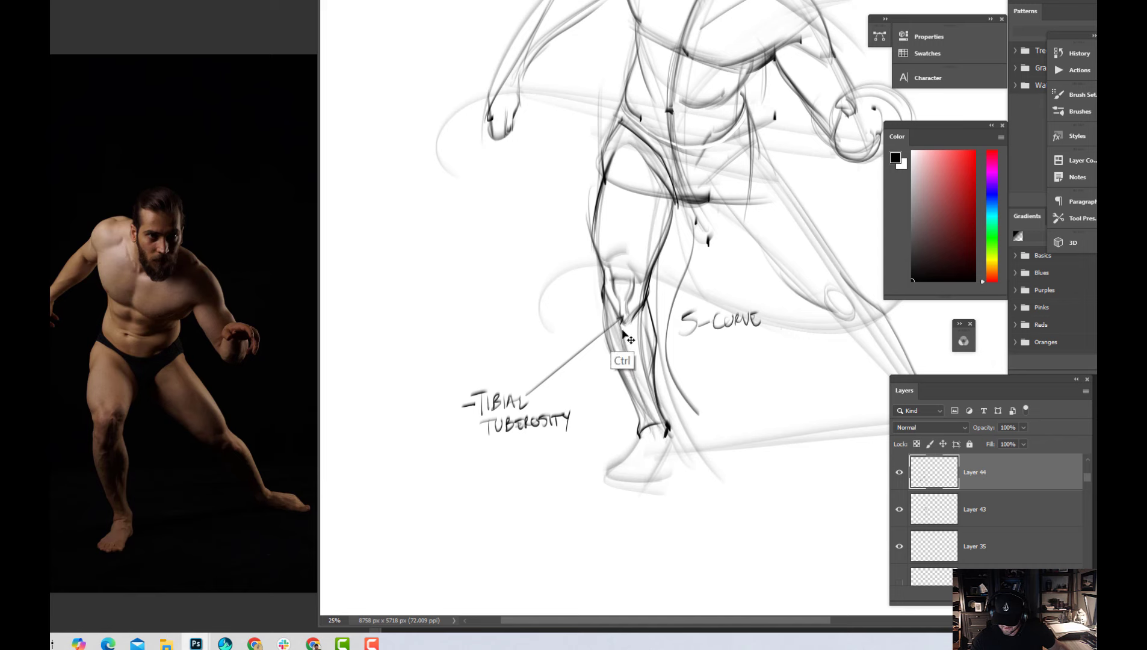
key("ctrl+z")
left_click_drag(617, 312, 655, 422)
left_click_drag(634, 369, 651, 419)
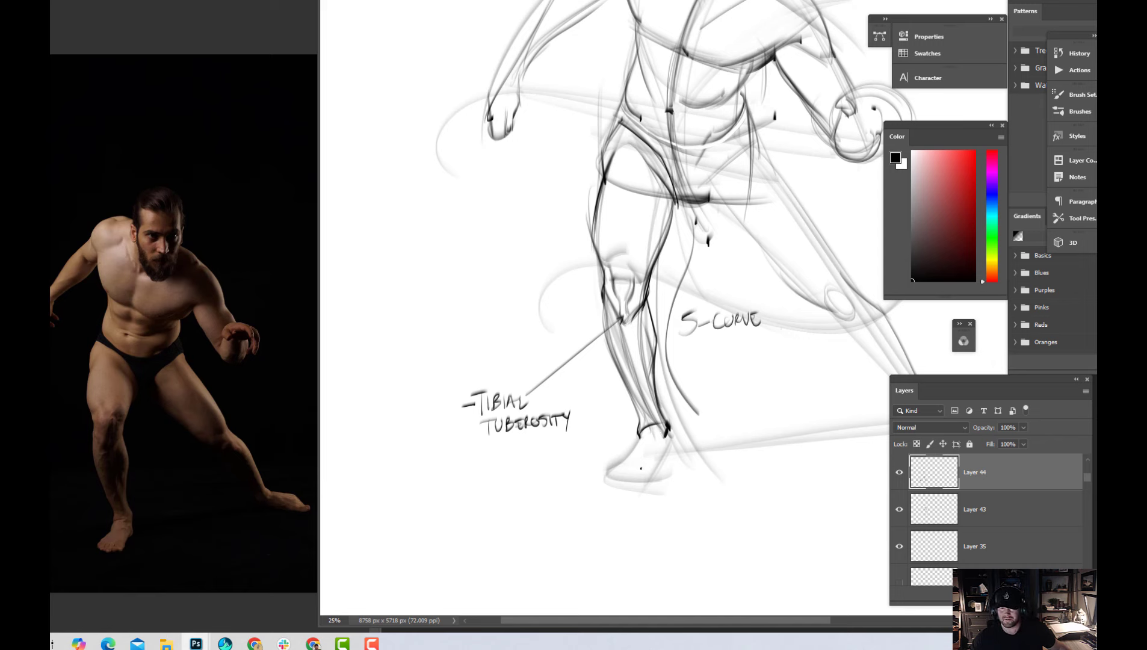
key("ctrl+z")
key("ctrl+z")
key("ctrl+z")
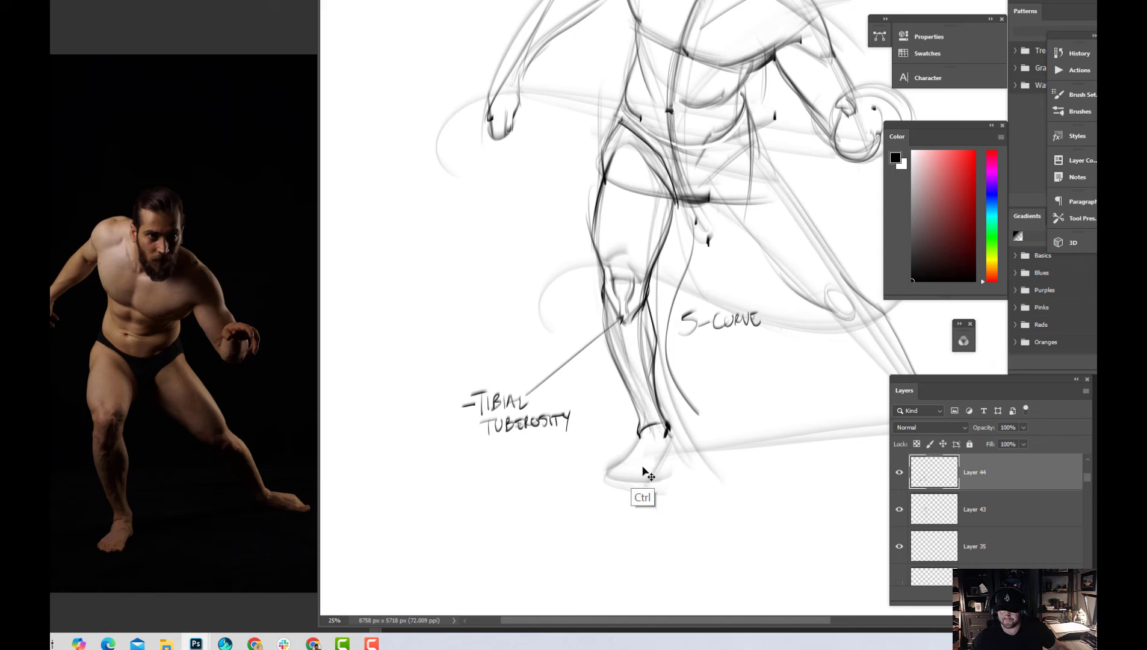
mouse_move(613, 309)
left_mouse_down()
mouse_move(642, 401)
mouse_move(634, 395)
mouse_move(657, 431)
left_mouse_up()
mouse_move(632, 365)
left_mouse_down()
mouse_move(662, 438)
mouse_move(659, 428)
left_mouse_up()
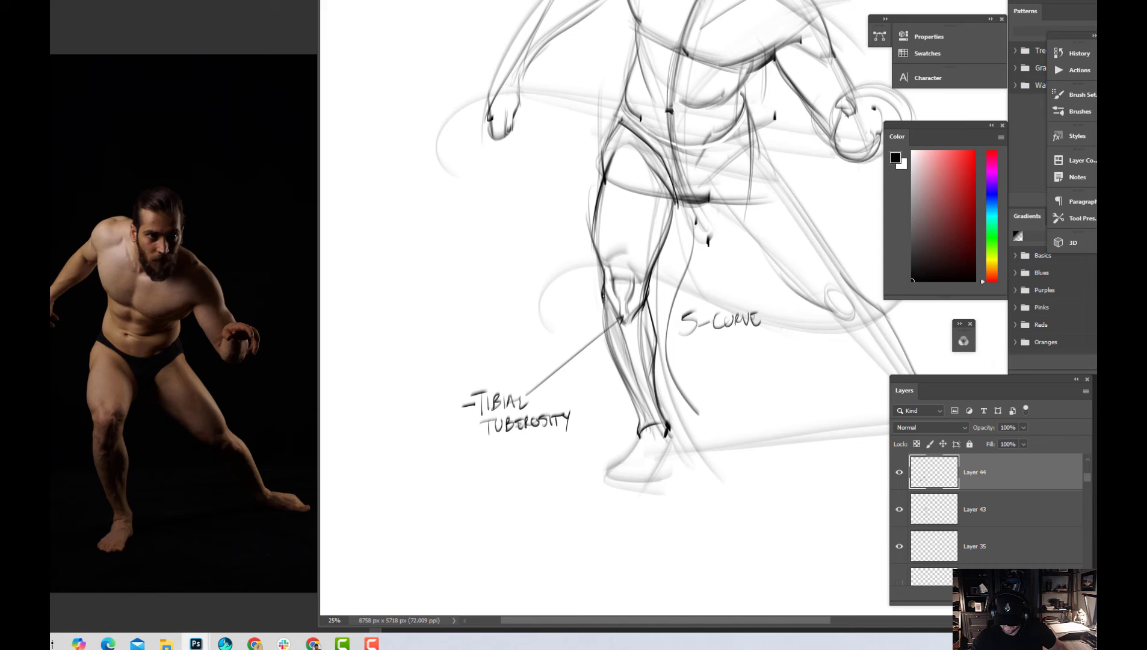
Draw a flowing curve outside the right calf and lightly shade the shin area of the lower leg
left_click_drag(604, 296, 639, 426)
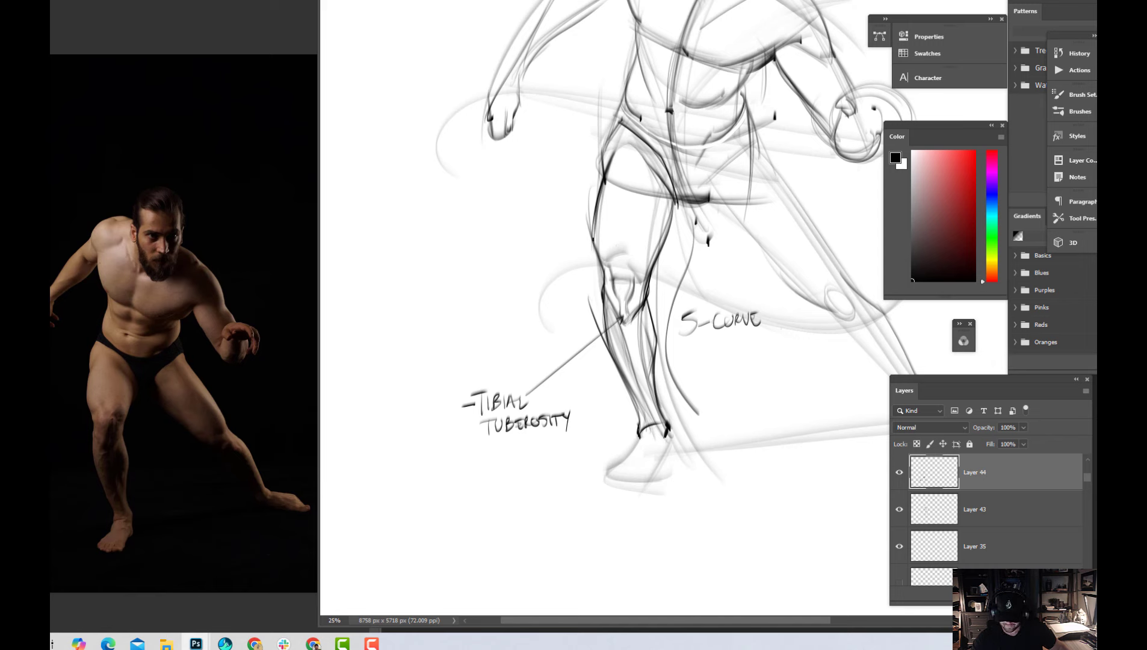
mouse_move(593, 234)
left_mouse_down()
mouse_move(626, 341)
mouse_move(620, 366)
mouse_move(643, 360)
mouse_move(647, 462)
left_mouse_up()
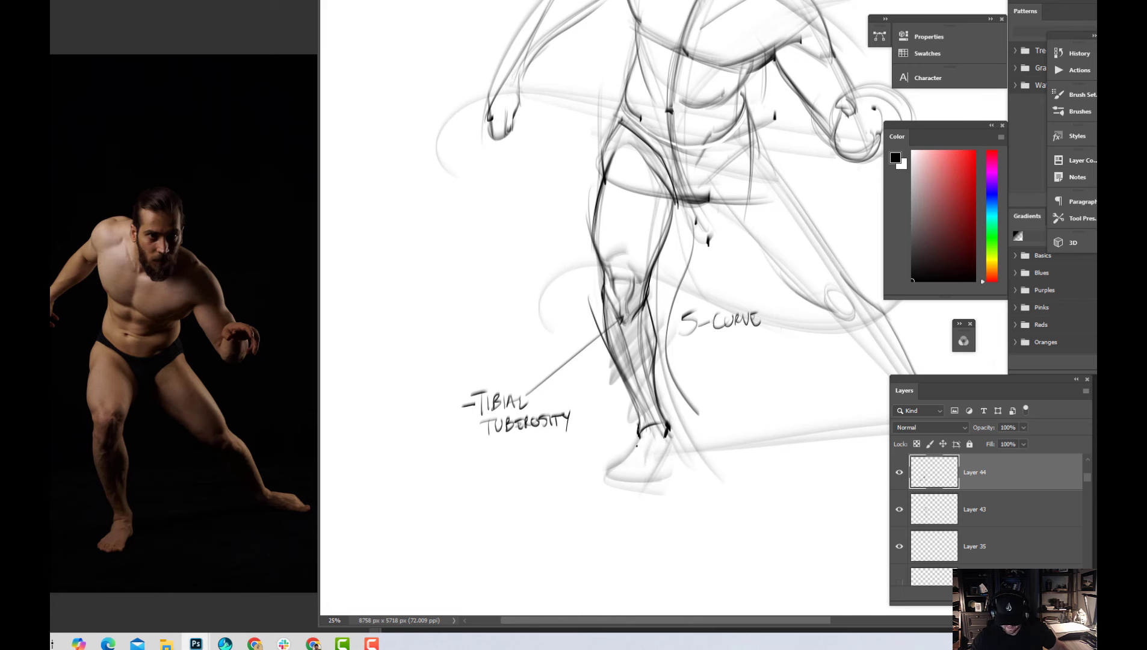
Outline the right foot below the ankle and add two small downward arrows beside the ankle and heel
mouse_move(639, 439)
left_mouse_down()
mouse_move(617, 462)
mouse_move(639, 448)
mouse_move(618, 470)
mouse_move(626, 479)
mouse_move(612, 474)
mouse_move(627, 454)
mouse_move(611, 468)
mouse_move(665, 481)
mouse_move(630, 461)
mouse_move(617, 471)
mouse_move(659, 463)
mouse_move(609, 477)
mouse_move(657, 478)
mouse_move(643, 486)
mouse_move(672, 445)
left_mouse_up()
mouse_move(672, 436)
left_mouse_down()
mouse_move(673, 461)
mouse_move(639, 494)
mouse_move(691, 424)
mouse_move(699, 444)
mouse_move(703, 434)
left_mouse_up()
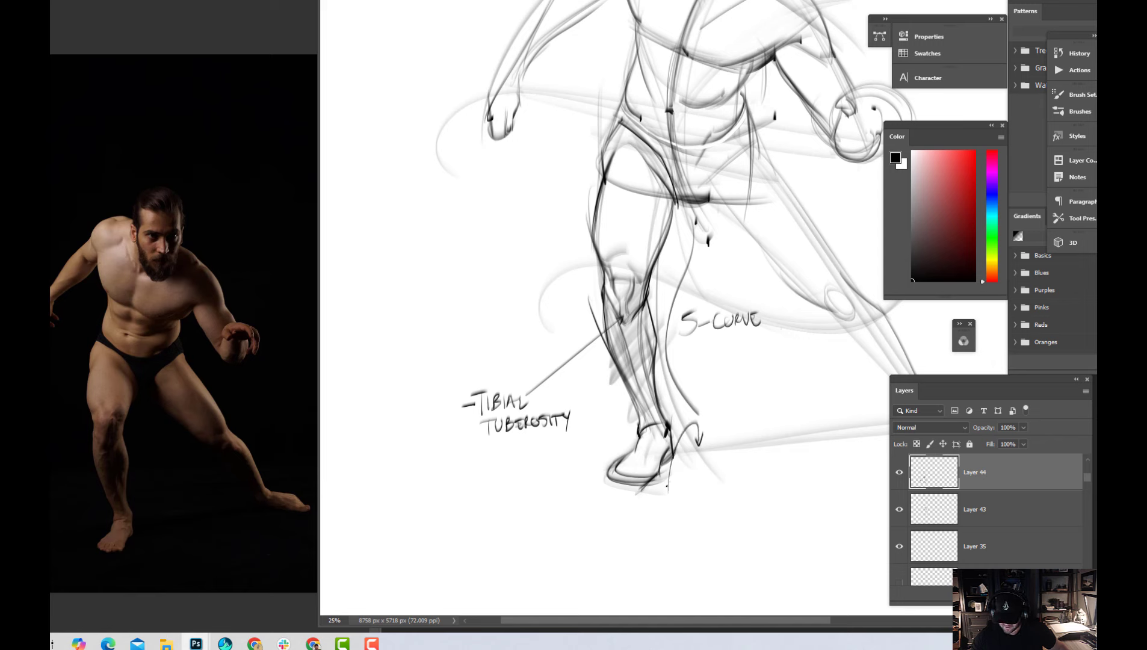
left_click_drag(666, 478, 674, 481)
left_click_drag(630, 487, 641, 488)
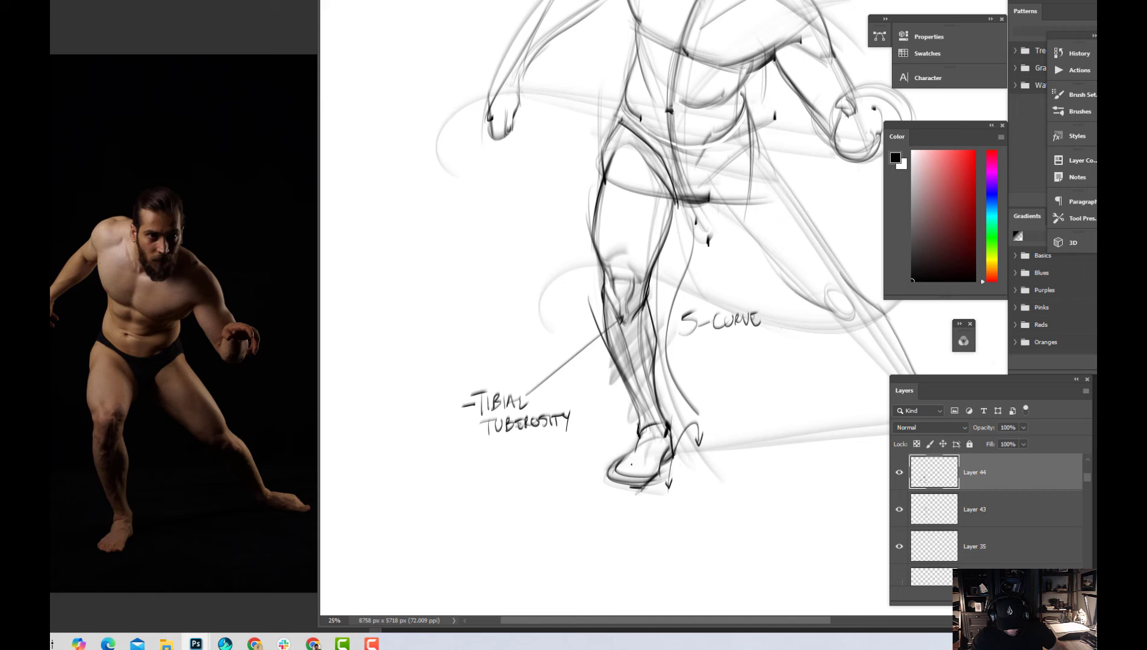
Add the toe lines at the front of the right foot and strengthen the outer line below the right kneecap
left_click_drag(619, 464, 637, 479)
left_click_drag(637, 472, 632, 484)
mouse_move(626, 475)
left_mouse_down()
mouse_move(607, 485)
mouse_move(626, 484)
left_mouse_up()
left_click_drag(604, 291, 623, 322)
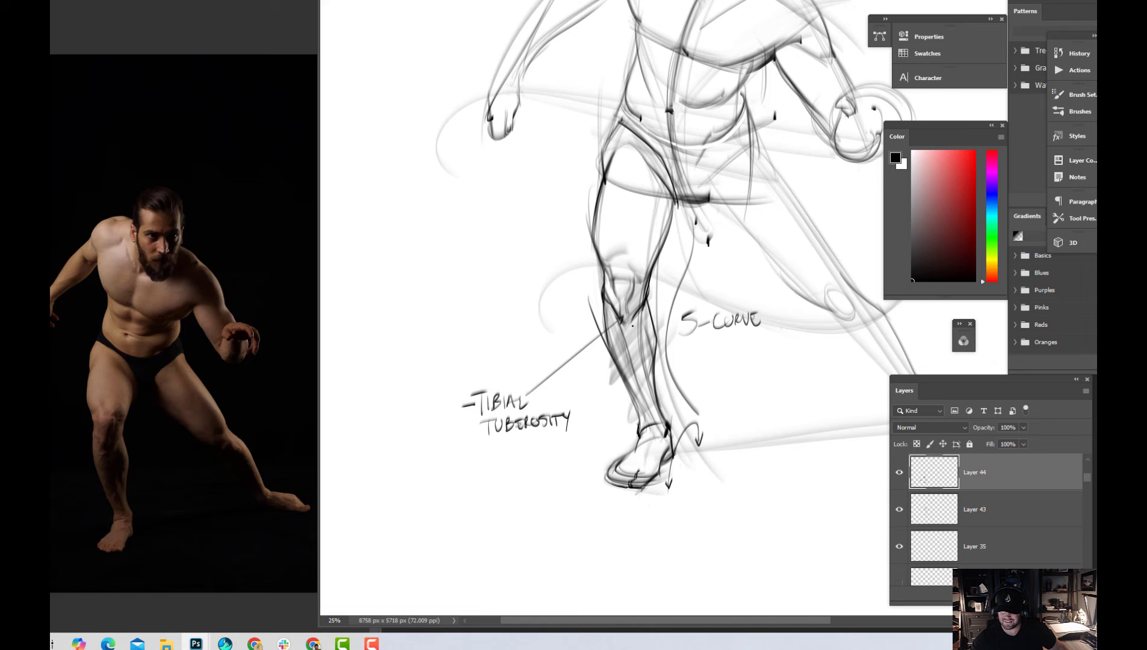
Strengthen the right groin line and darken the short base of the pelvis at the crotch
left_click_drag(683, 271, 673, 362)
key("ctrl+minus")
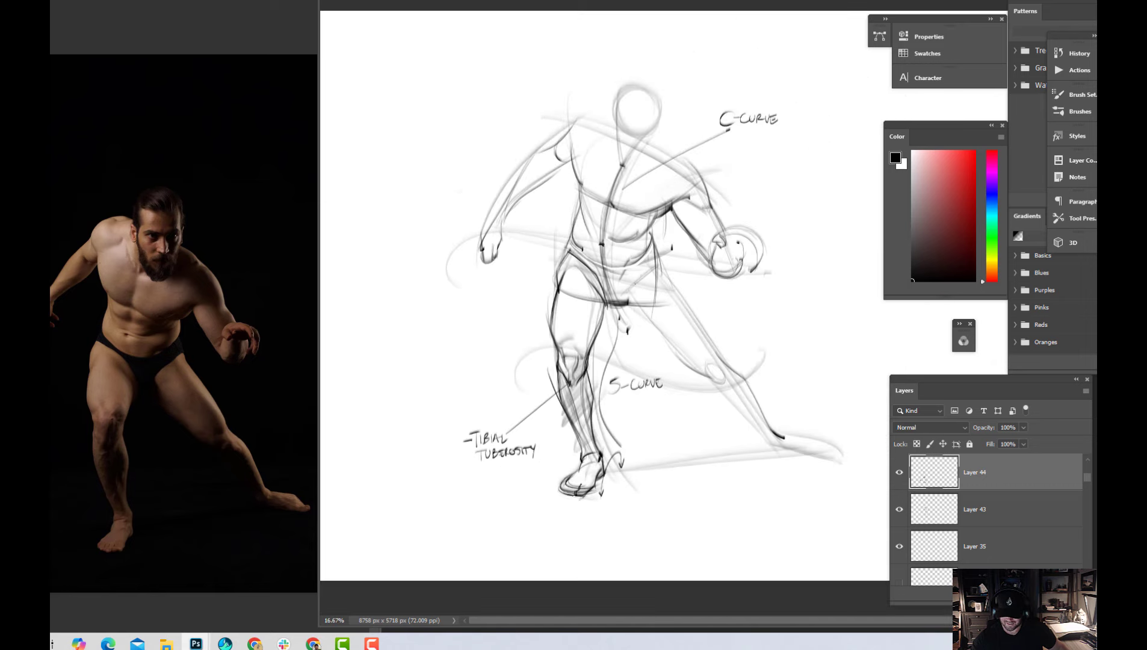
key("ctrl+plus")
left_click_drag(596, 308, 707, 324)
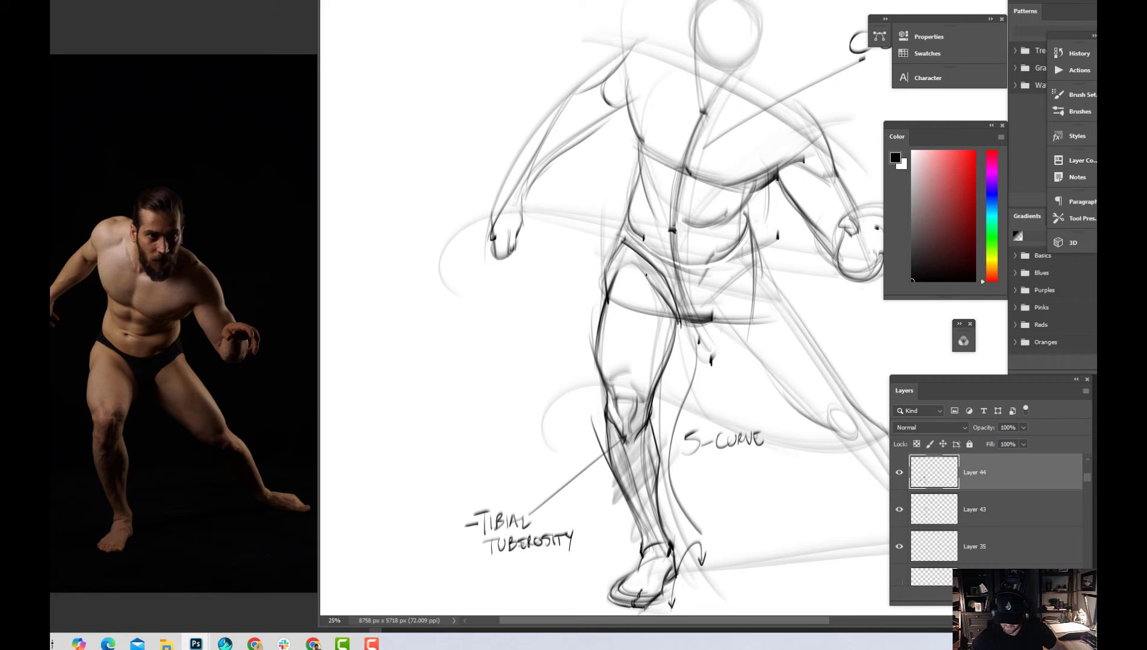
mouse_move(640, 267)
left_mouse_down()
mouse_move(677, 318)
mouse_move(661, 381)
left_mouse_up()
left_click_drag(679, 323, 717, 322)
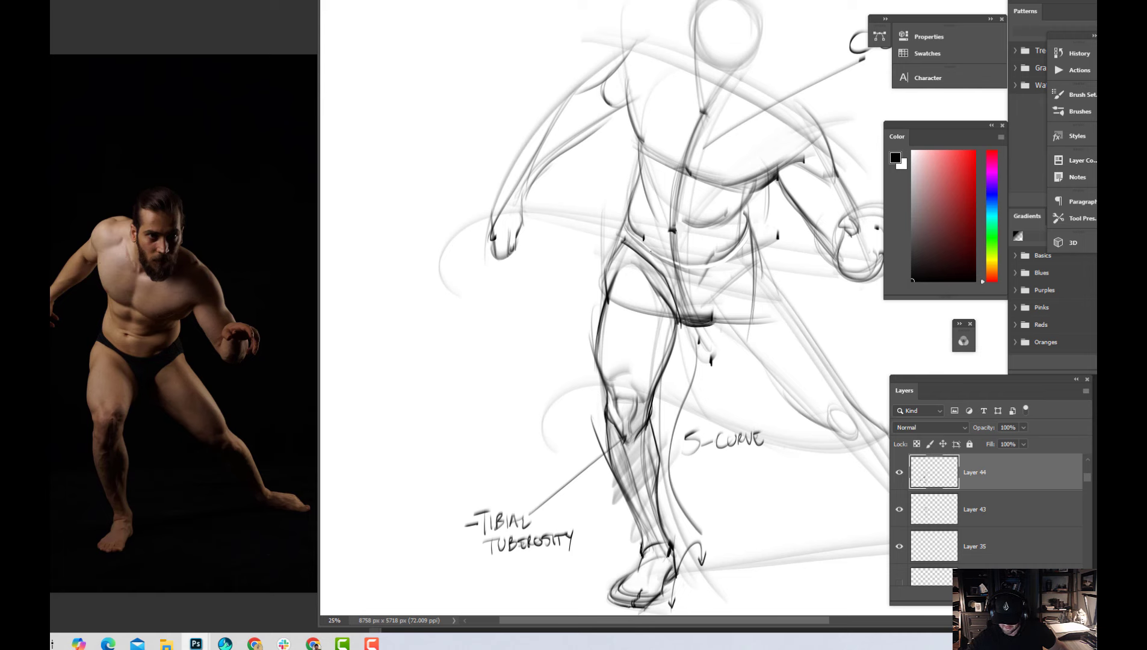
Darken the curved waistband line across the hips and the left groin line rising from the crotch to the hip
left_click_drag(625, 225, 672, 267)
left_click_drag(623, 226, 682, 271)
mouse_move(641, 250)
left_mouse_down()
mouse_move(734, 269)
mouse_move(756, 247)
left_mouse_up()
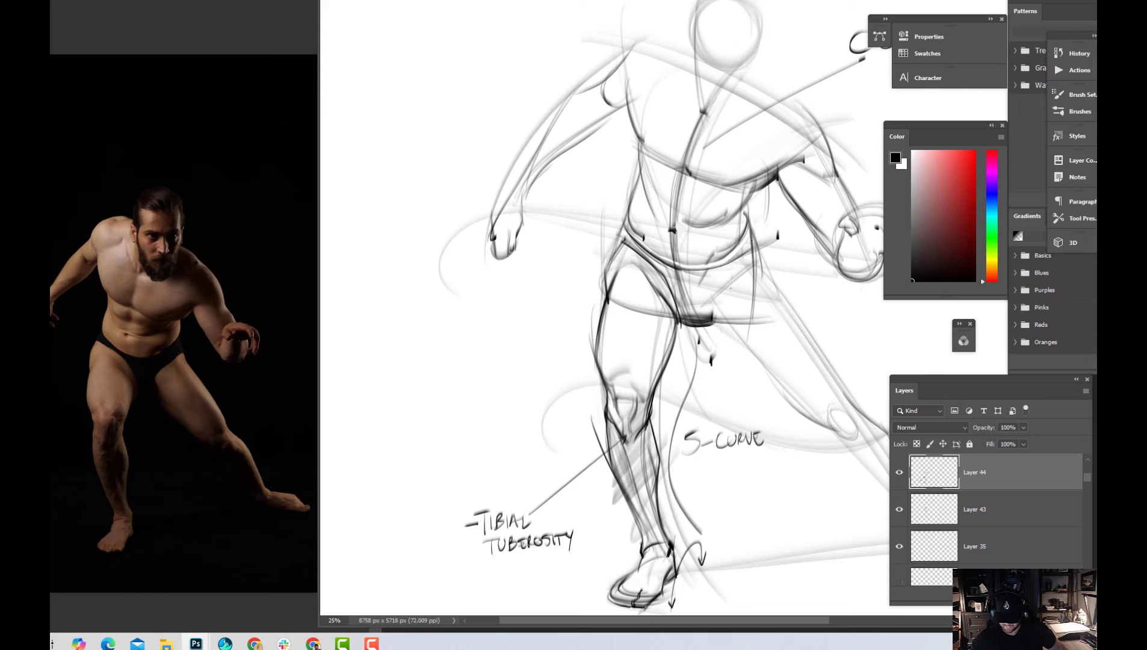
mouse_move(673, 271)
left_mouse_down()
mouse_move(730, 265)
mouse_move(764, 239)
left_mouse_up()
left_click_drag(700, 312, 773, 259)
left_click_drag(702, 314, 772, 260)
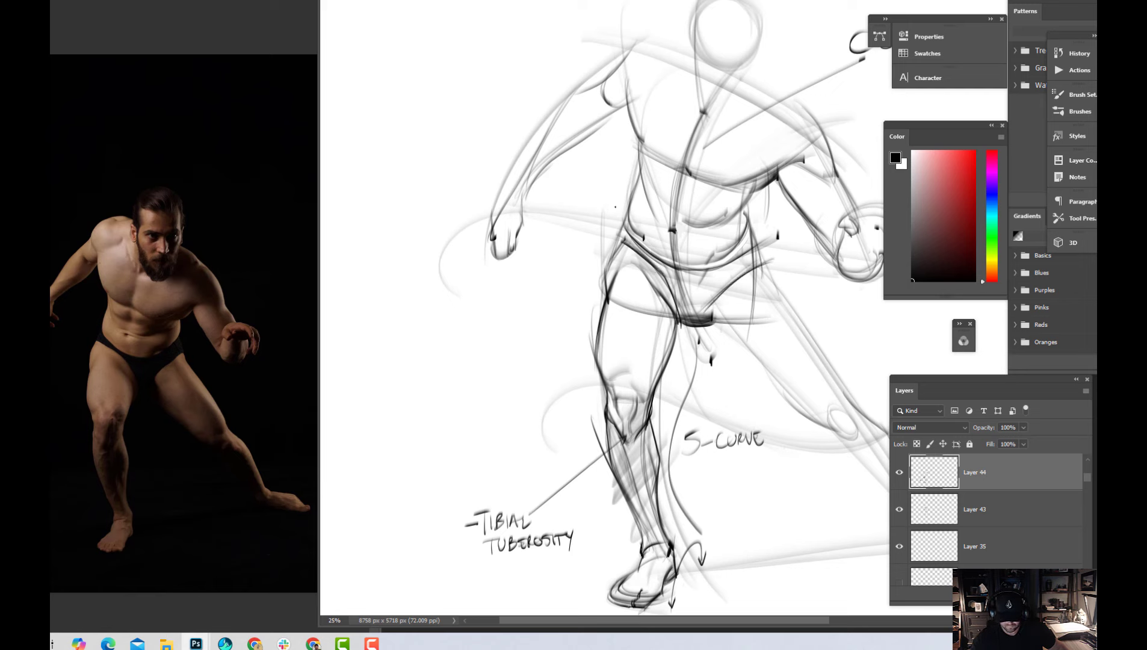
left_click_drag(629, 216, 604, 279)
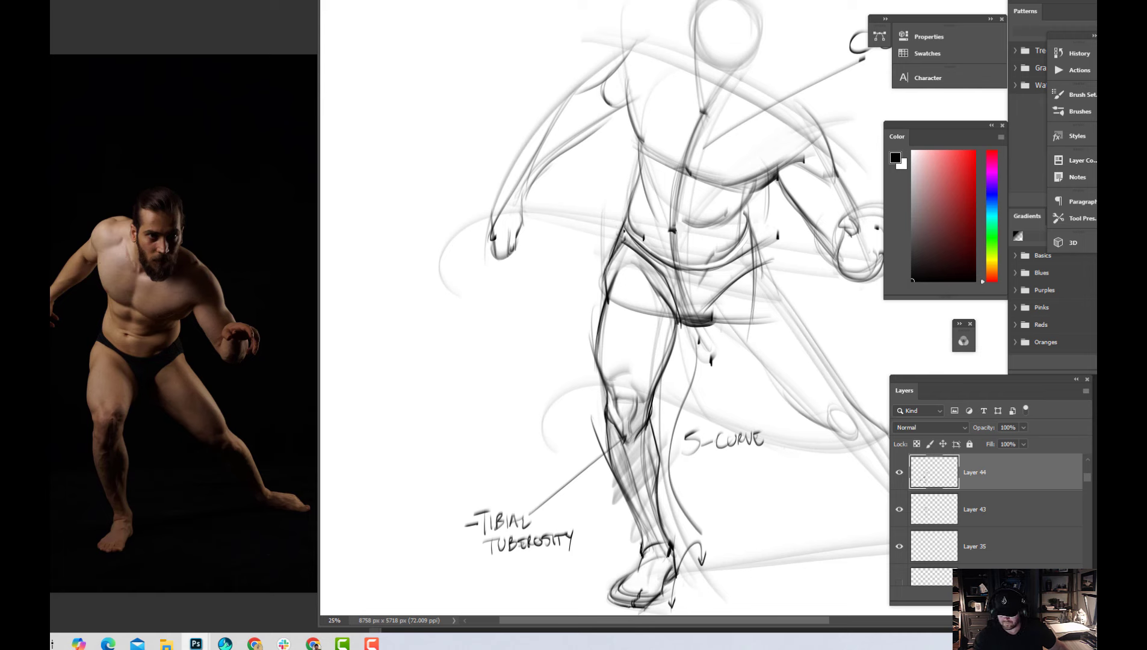
mouse_move(624, 240)
left_mouse_down()
mouse_move(670, 274)
mouse_move(633, 242)
mouse_move(671, 265)
mouse_move(676, 300)
mouse_move(697, 323)
mouse_move(684, 288)
mouse_move(717, 301)
mouse_move(702, 272)
mouse_move(745, 264)
left_mouse_up()
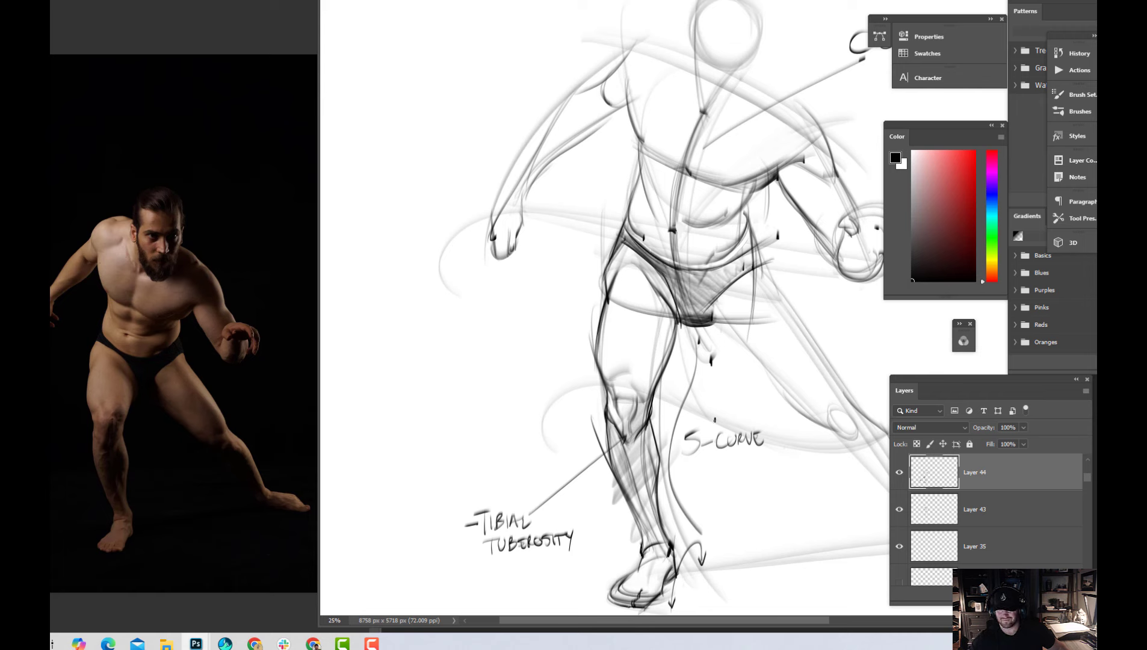
key("ctrl+z")
key("ctrl+z")
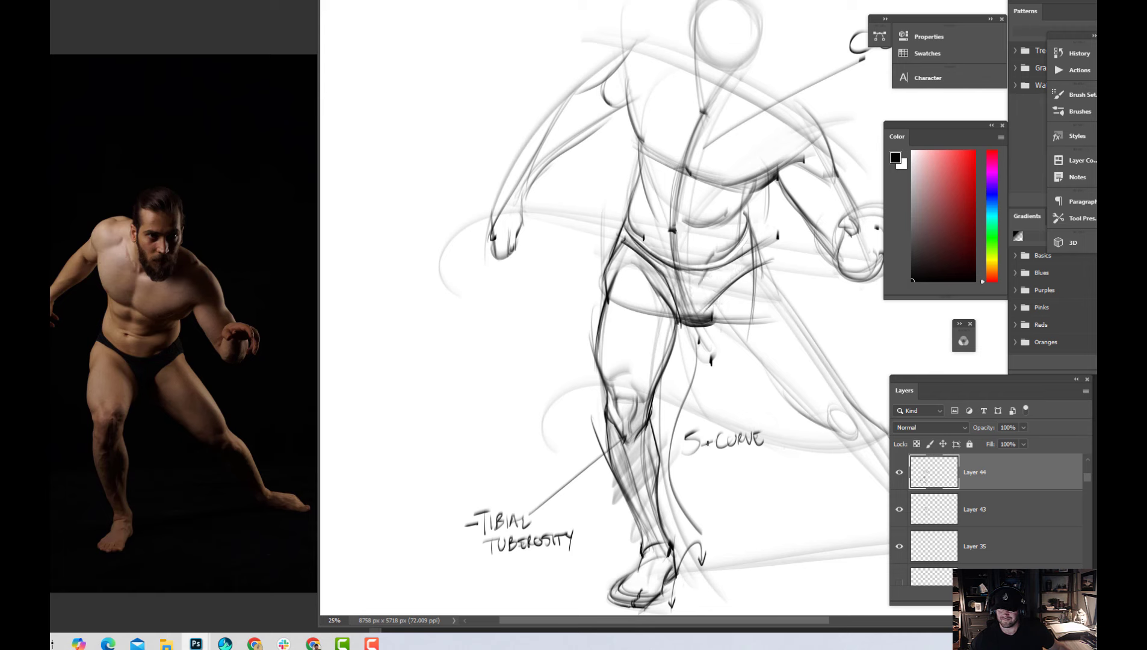
Save the drawing and add a new layer above the existing sketch layers
key("ctrl+minus")
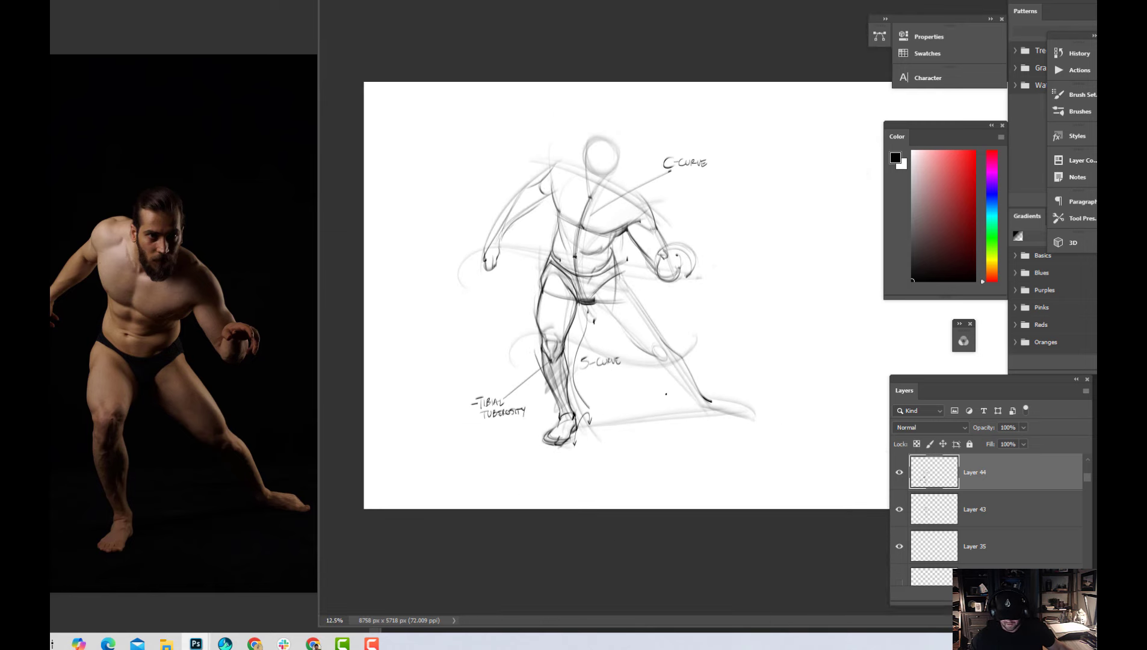
key("ctrl+s")
key("ctrl+plus")
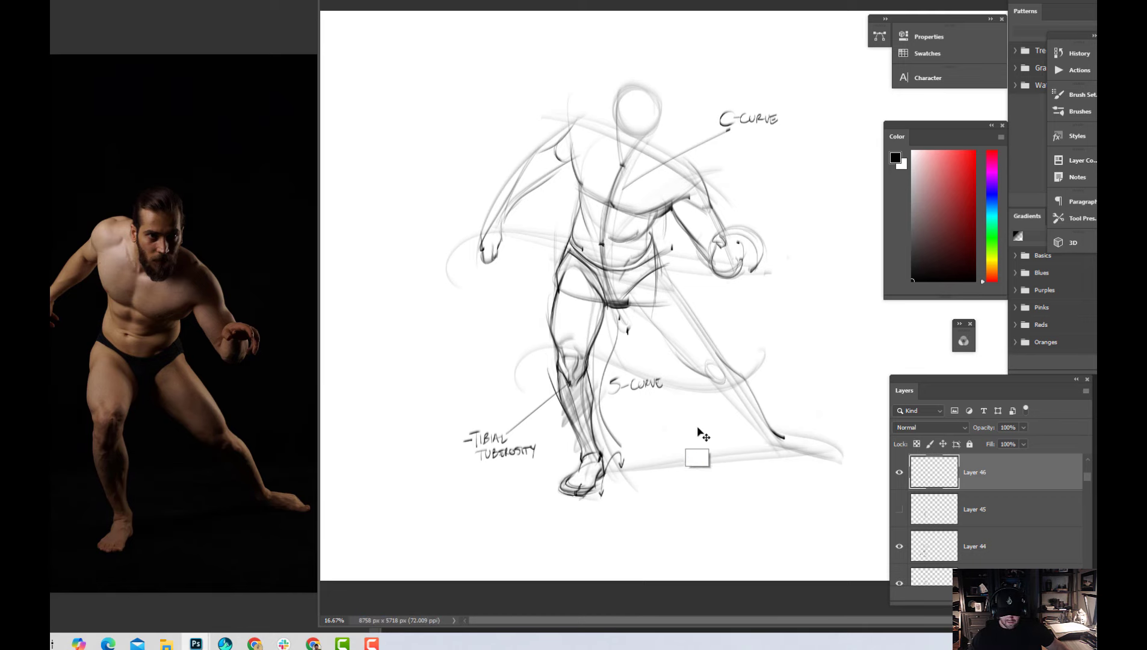
key("ctrl+plus")
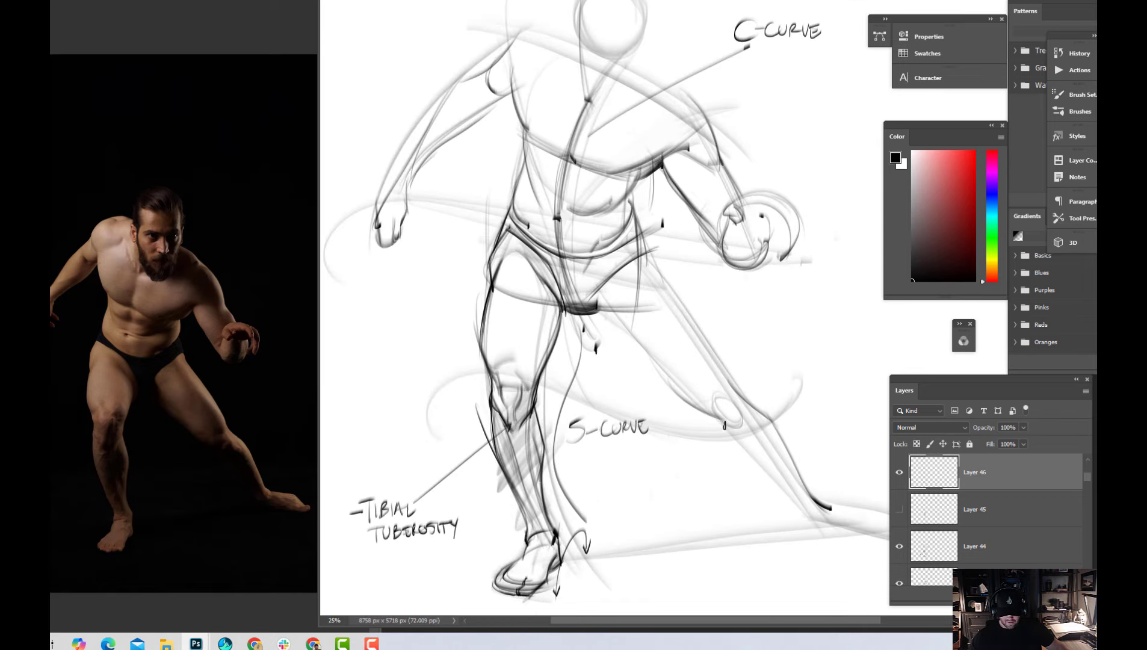
left_click_drag(711, 428, 718, 388)
left_click_drag(686, 325, 691, 329)
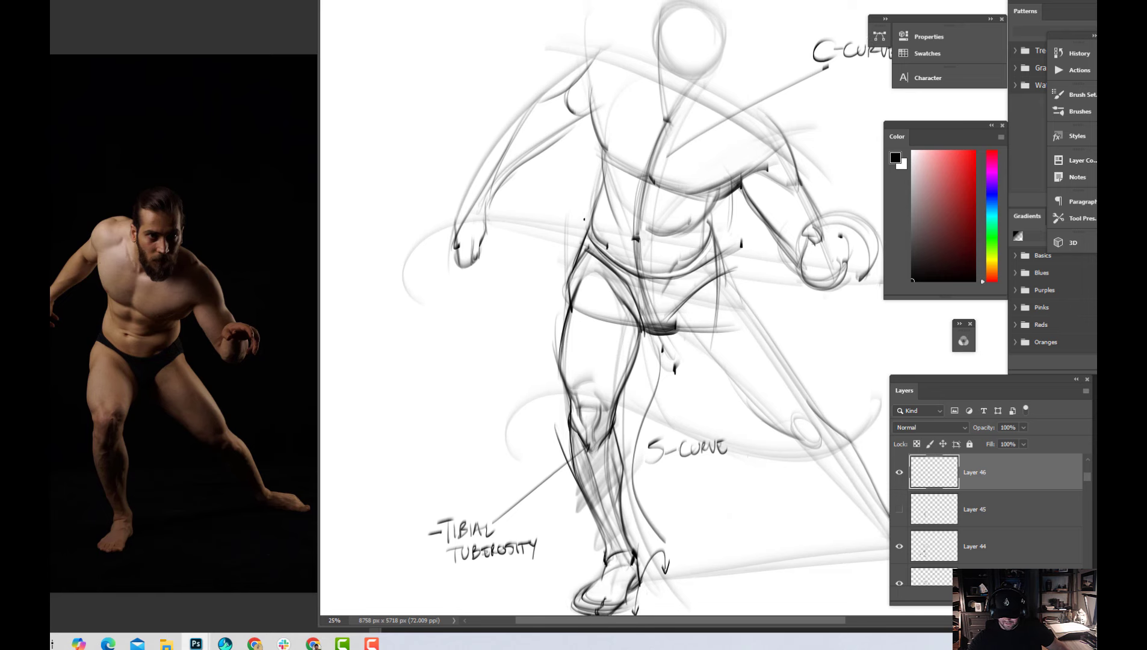
Draw the curve of the right flank into the hip and darken the waistband across to the left hip
mouse_move(588, 194)
left_mouse_down()
mouse_move(614, 259)
mouse_move(638, 275)
left_mouse_up()
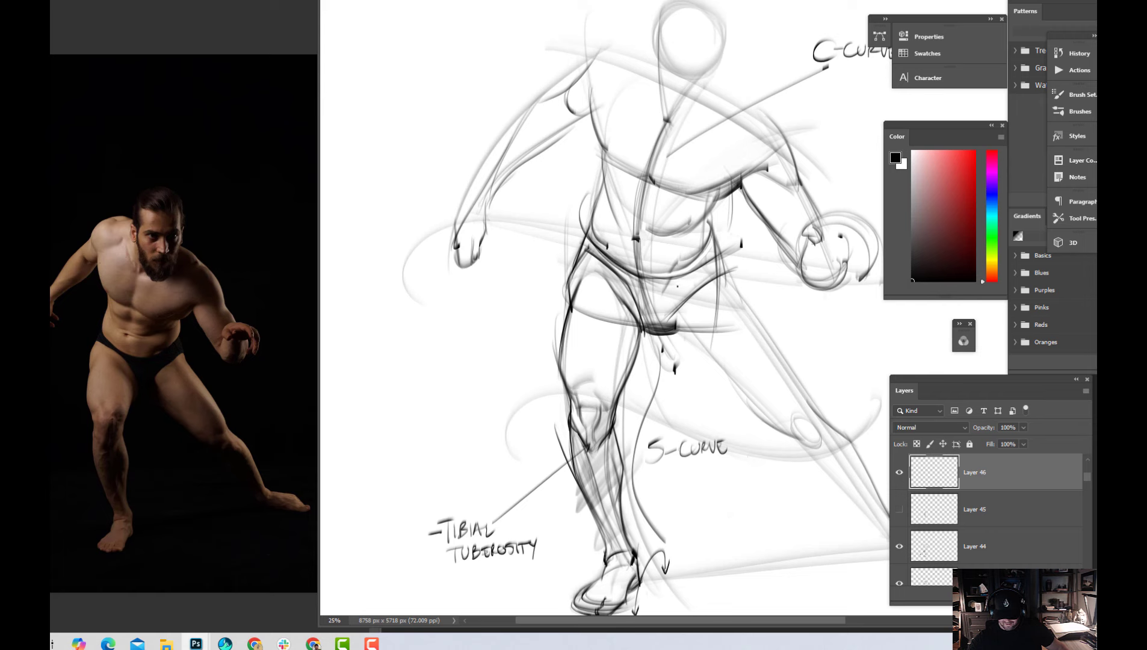
mouse_move(634, 274)
left_mouse_down()
mouse_move(684, 280)
mouse_move(727, 243)
left_mouse_up()
left_click_drag(674, 281, 727, 238)
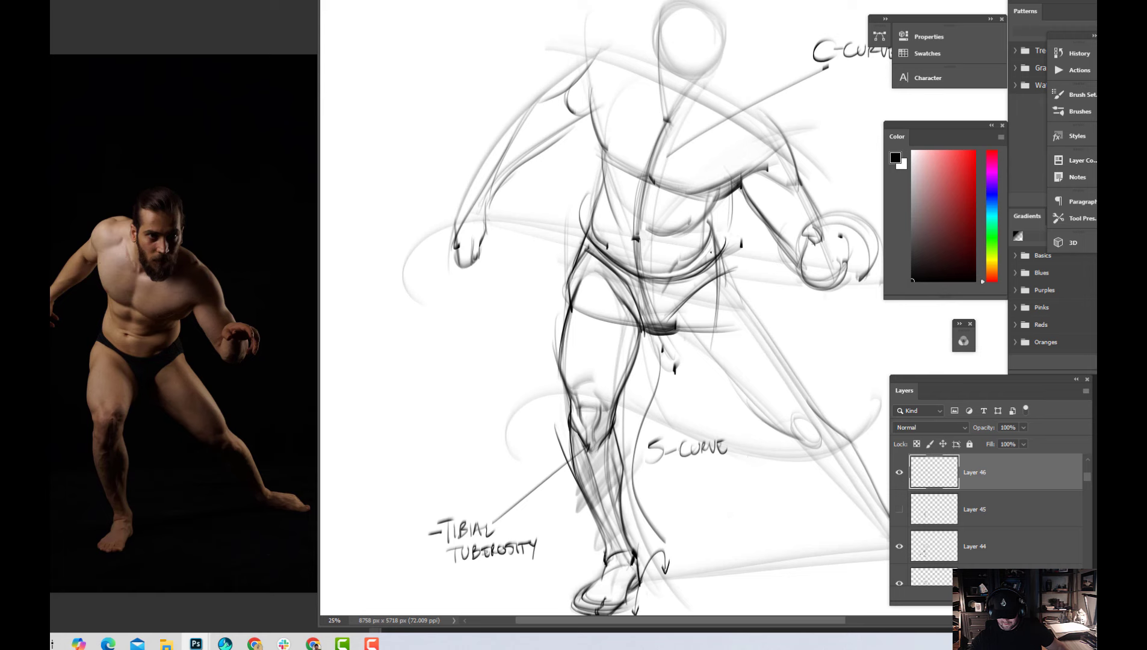
key("ctrl+z")
left_click_drag(674, 278, 722, 235)
left_click_drag(677, 278, 719, 229)
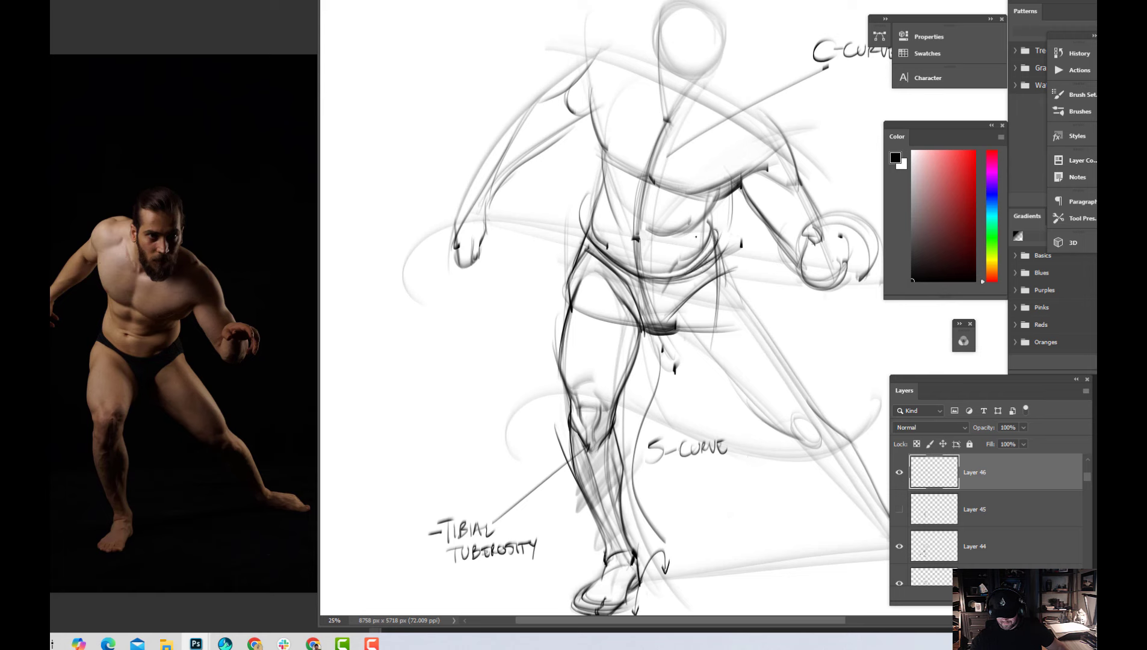
Paint out the overlapping waist lines above the left hip in white and redraw the waistband's curved end in black
left_click(693, 243, "alt")
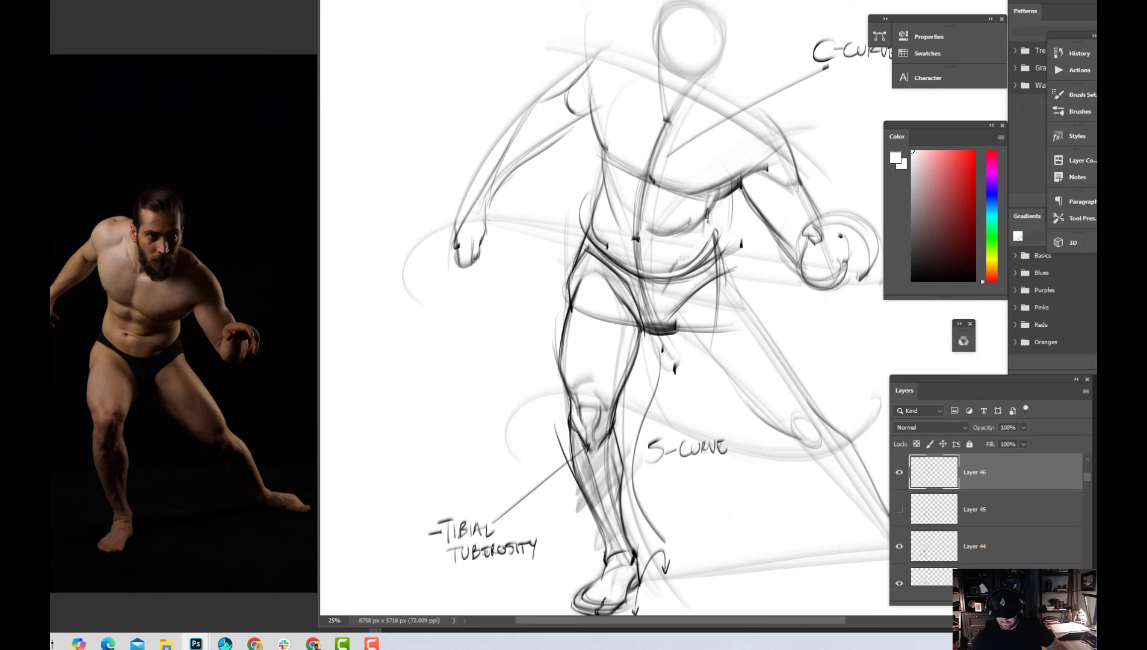
key("d")
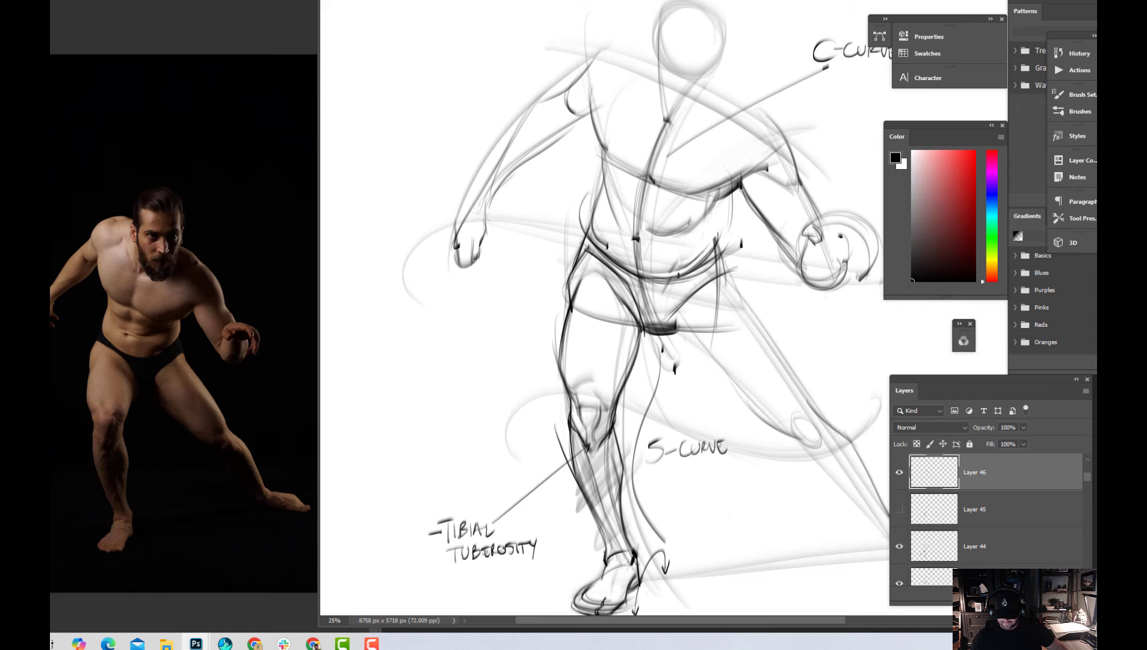
left_click_drag(665, 299, 684, 265)
left_click_drag(722, 232, 681, 268)
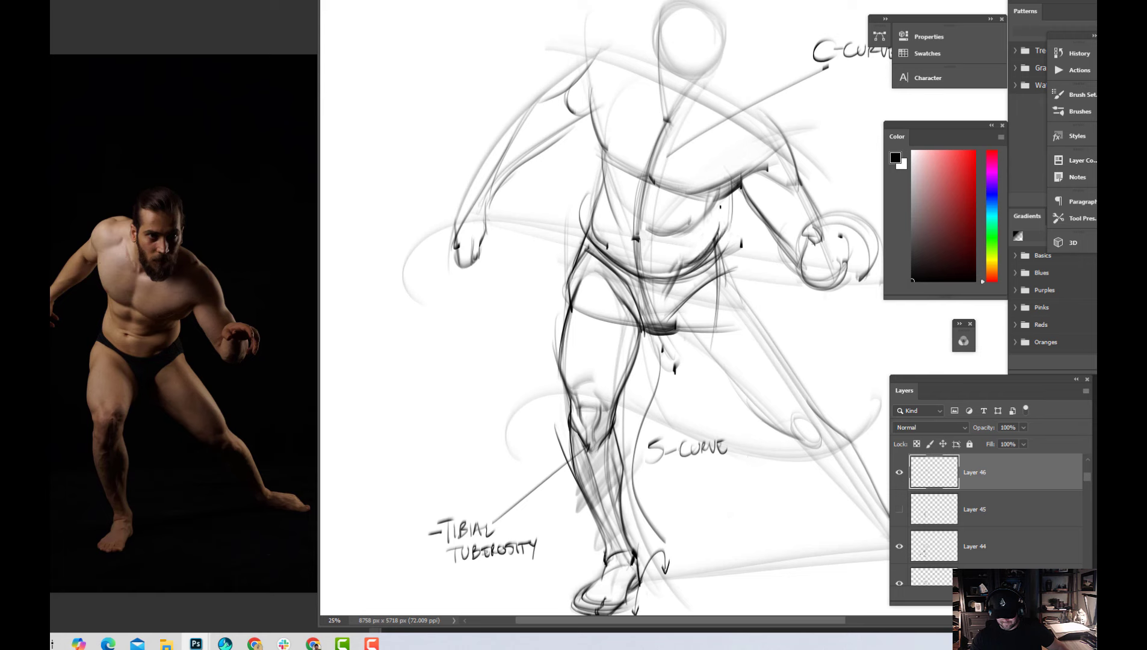
Strengthen the left side of the torso from ribcage to waist and add short horizontal abdominal lines at the centre line
left_click_drag(720, 205, 716, 236)
mouse_move(739, 186)
left_mouse_down()
mouse_move(715, 207)
mouse_move(716, 242)
left_mouse_up()
left_click_drag(626, 227, 684, 237)
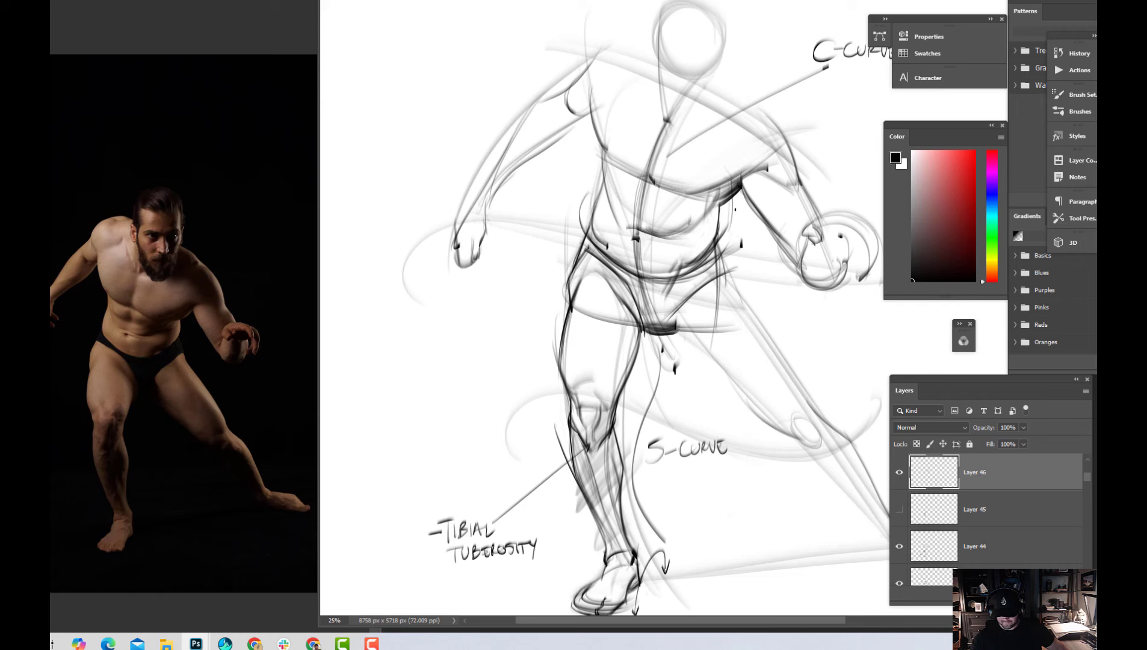
left_click_drag(629, 205, 644, 207)
Darken the inner contour of the left thigh from crotch to knee and sketch a light curve at the top of the thigh
left_click_drag(780, 197, 742, 242)
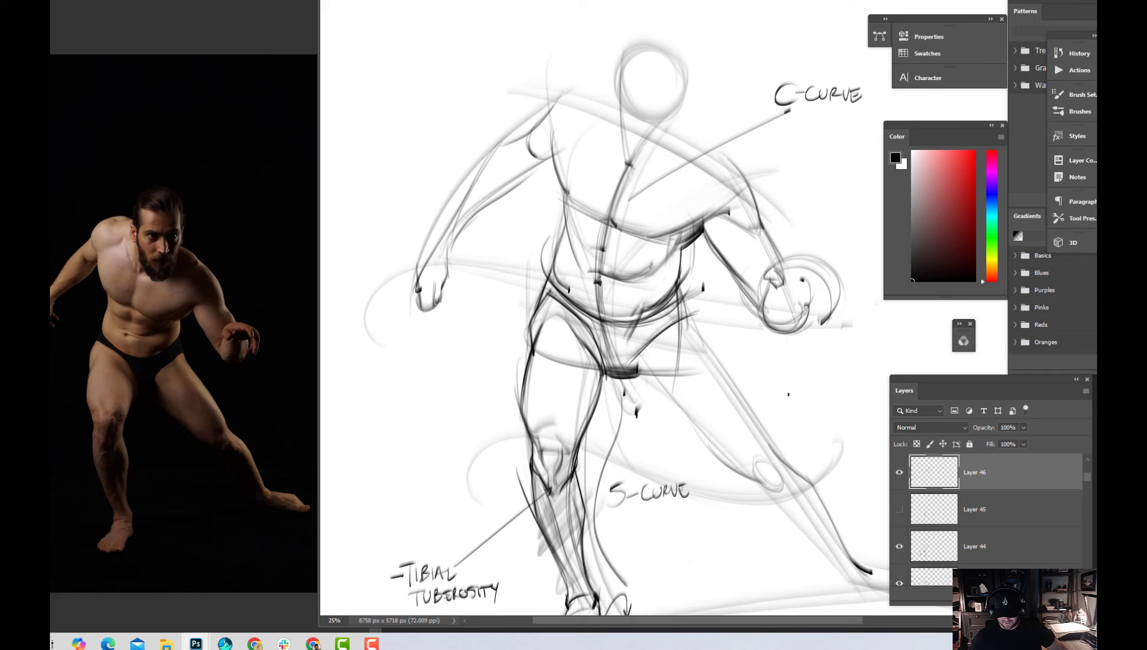
mouse_move(792, 406)
left_mouse_down()
mouse_move(764, 319)
mouse_move(725, 350)
left_mouse_up()
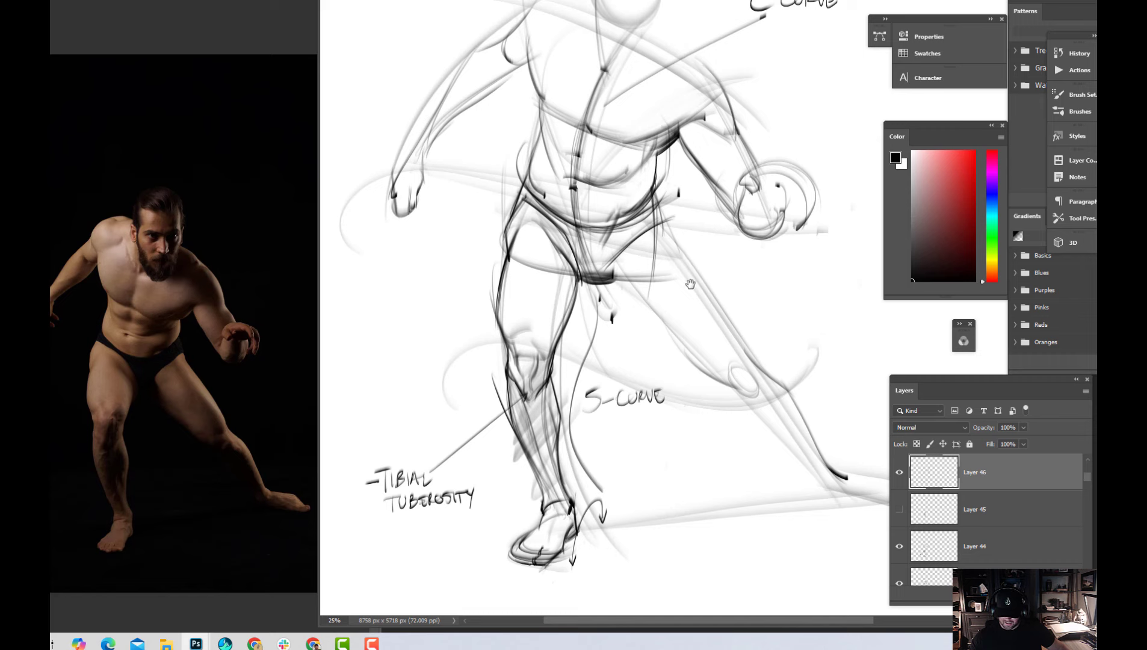
left_click_drag(691, 284, 708, 322)
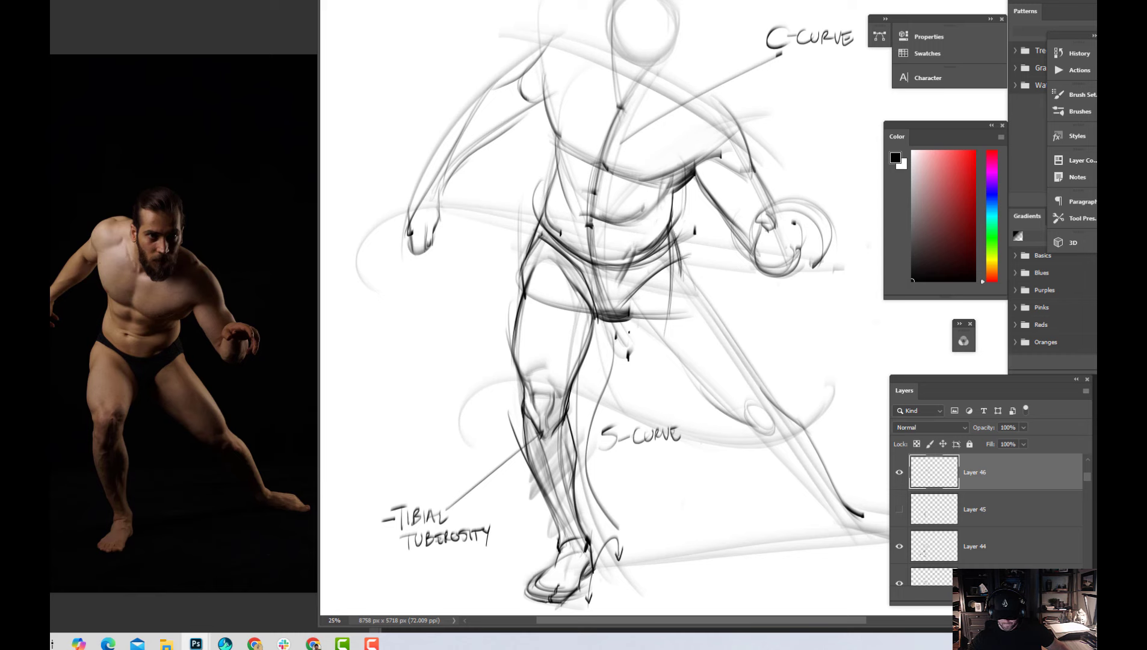
left_click_drag(615, 316, 667, 374)
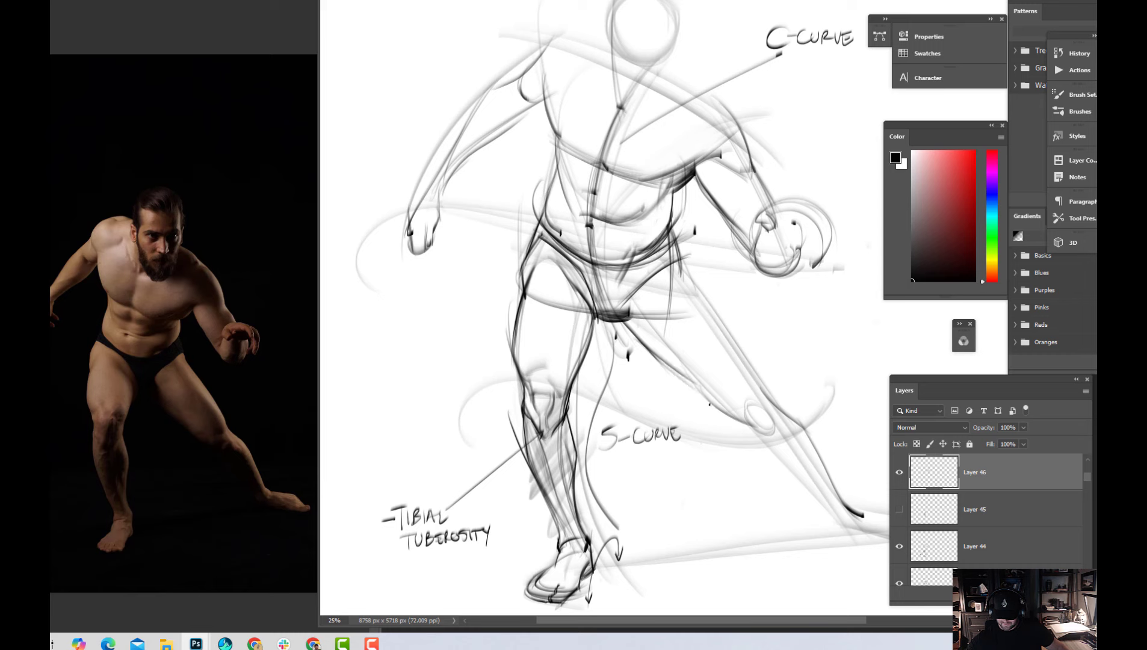
key("ctrl+z")
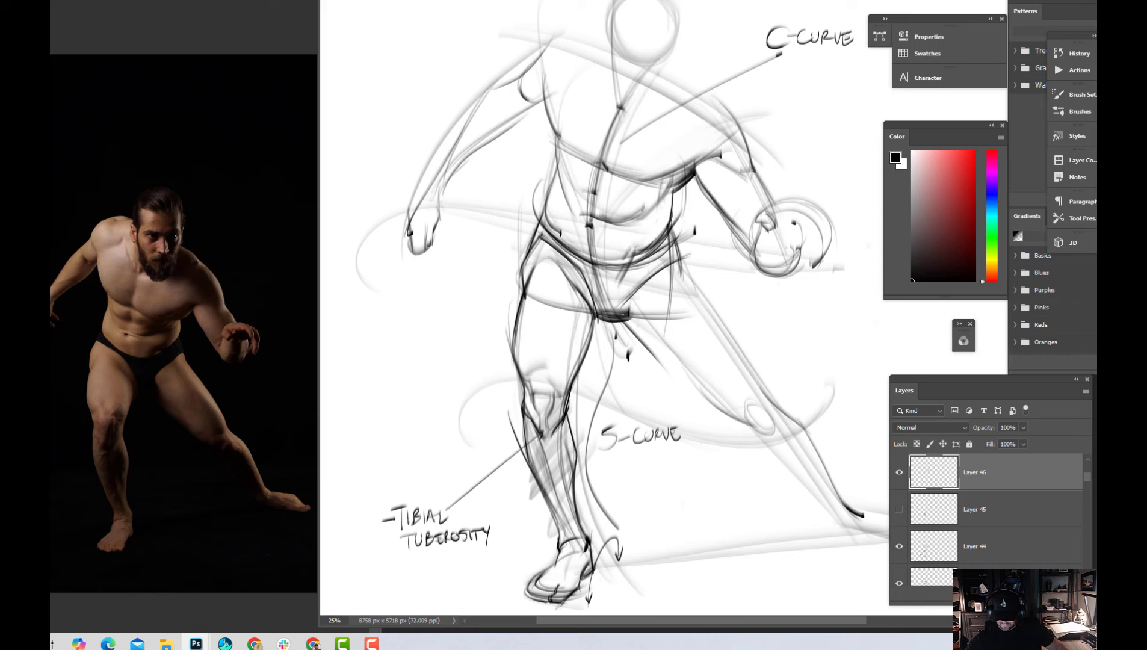
left_click_drag(623, 314, 711, 398)
left_click_drag(643, 340, 732, 424)
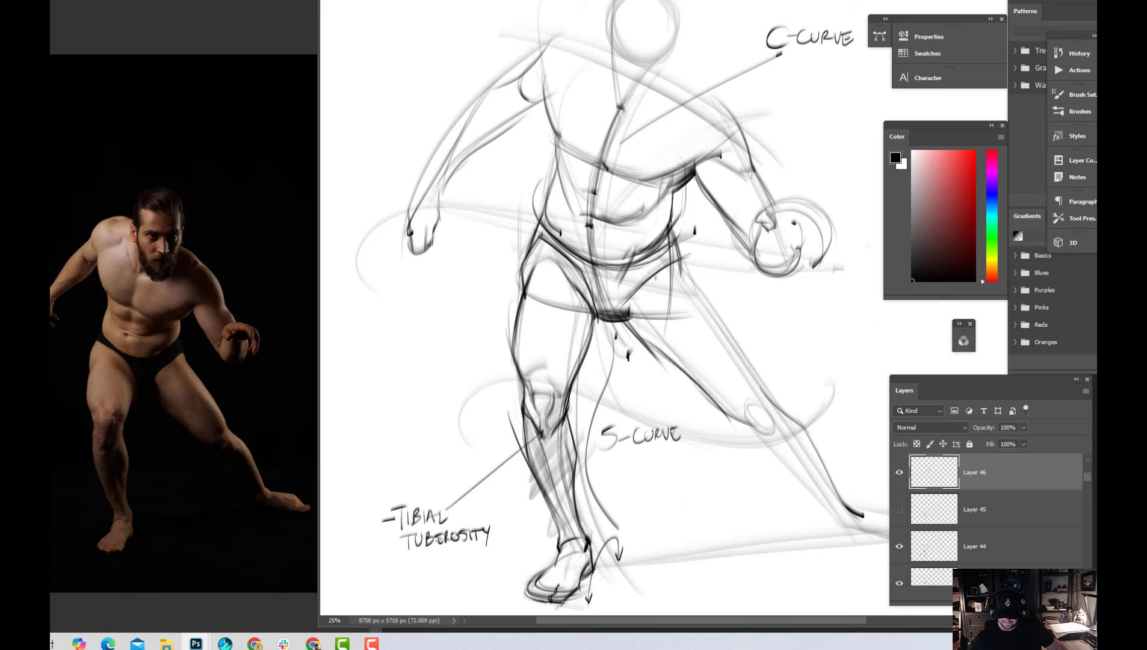
left_click_drag(656, 278, 705, 392)
left_click_drag(650, 281, 737, 428)
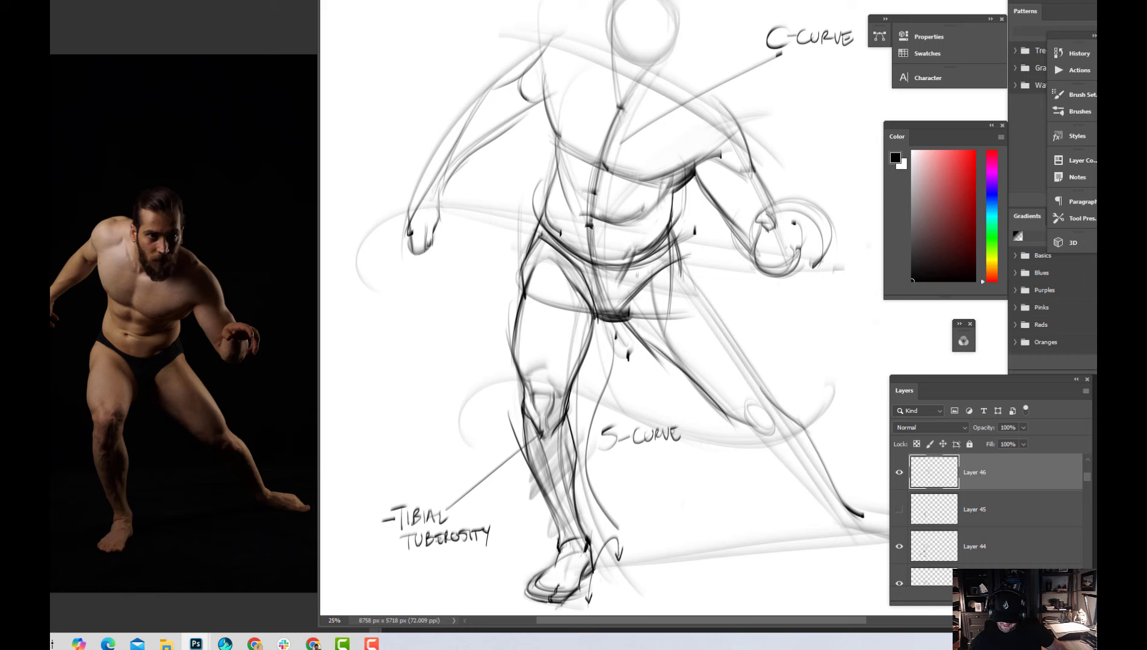
Darken the inner contour of the extended left leg from the crotch past the knee down to the ankle
mouse_move(637, 275)
left_mouse_down()
mouse_move(681, 361)
mouse_move(635, 310)
mouse_move(660, 343)
mouse_move(638, 325)
mouse_move(691, 372)
left_mouse_up()
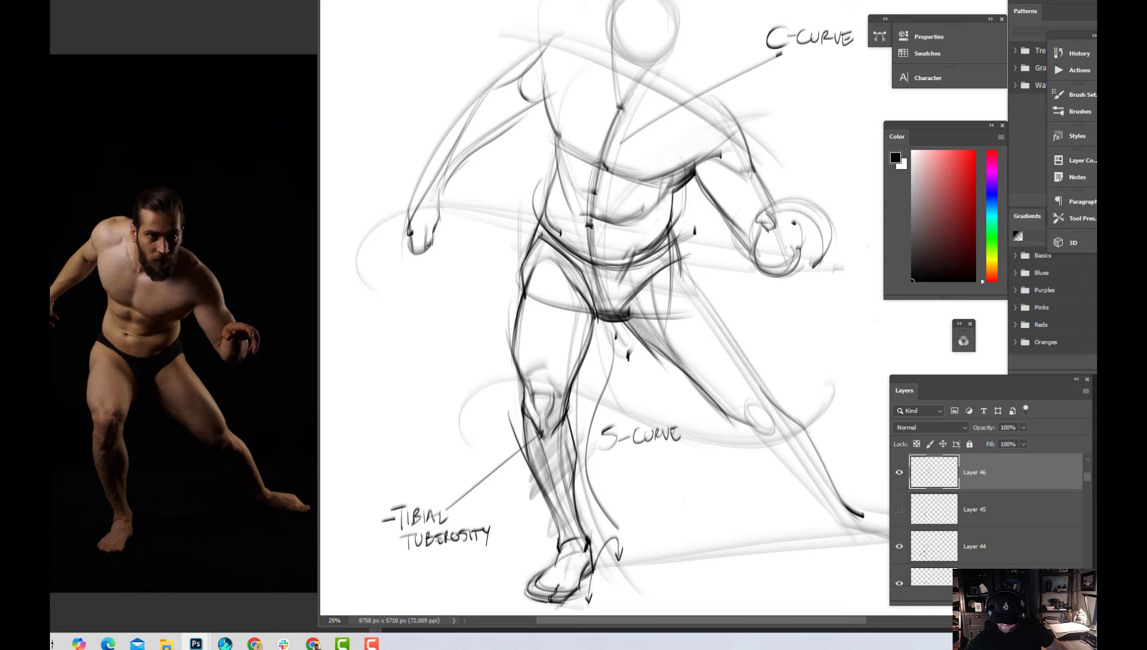
left_click_drag(636, 334, 697, 381)
left_click_drag(659, 323, 720, 404)
mouse_move(669, 342)
left_mouse_down()
mouse_move(715, 402)
mouse_move(754, 426)
left_mouse_up()
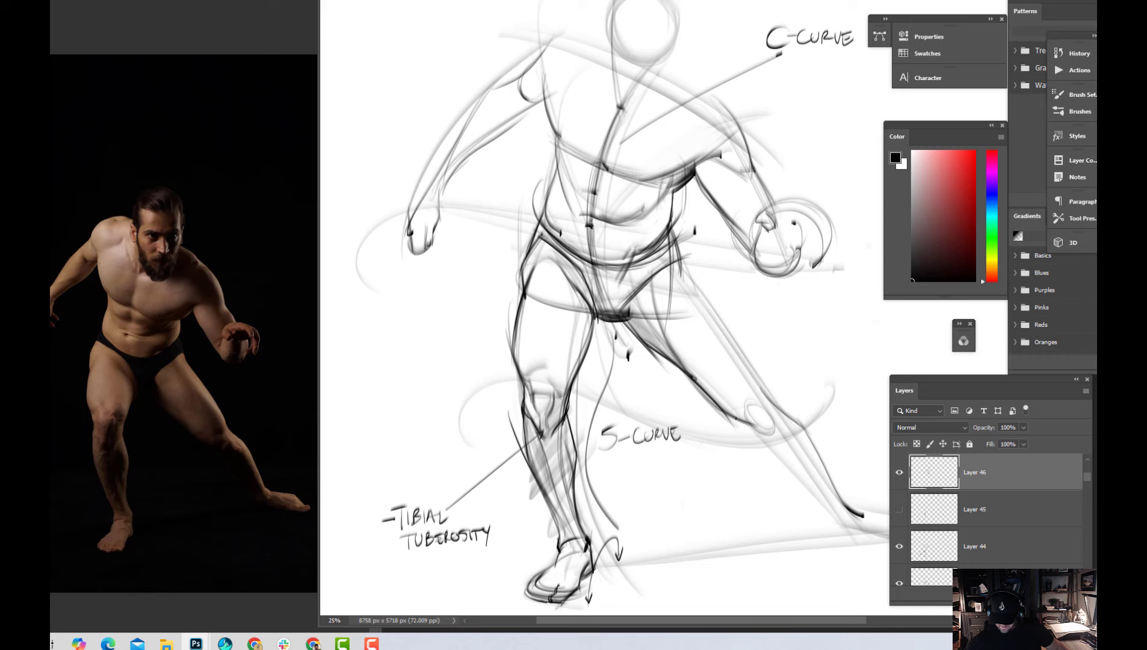
mouse_move(735, 418)
left_mouse_down()
mouse_move(841, 523)
mouse_move(796, 460)
mouse_move(837, 522)
left_mouse_up()
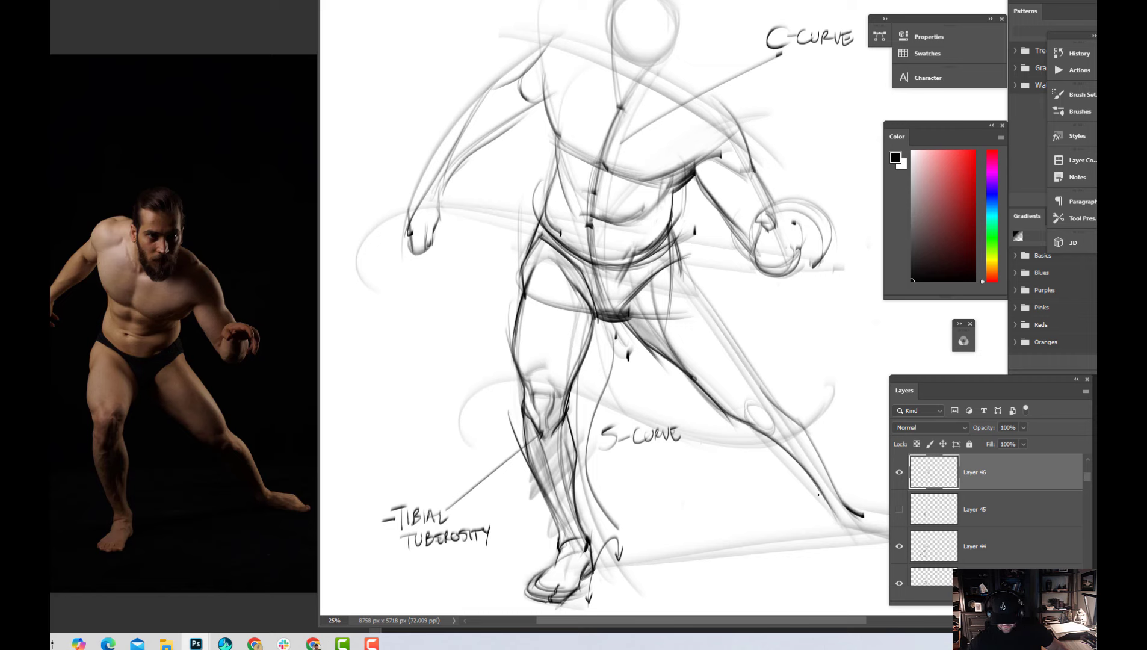
mouse_move(779, 449)
left_mouse_down()
mouse_move(841, 520)
mouse_move(818, 509)
left_mouse_up()
left_click_drag(741, 429, 777, 479)
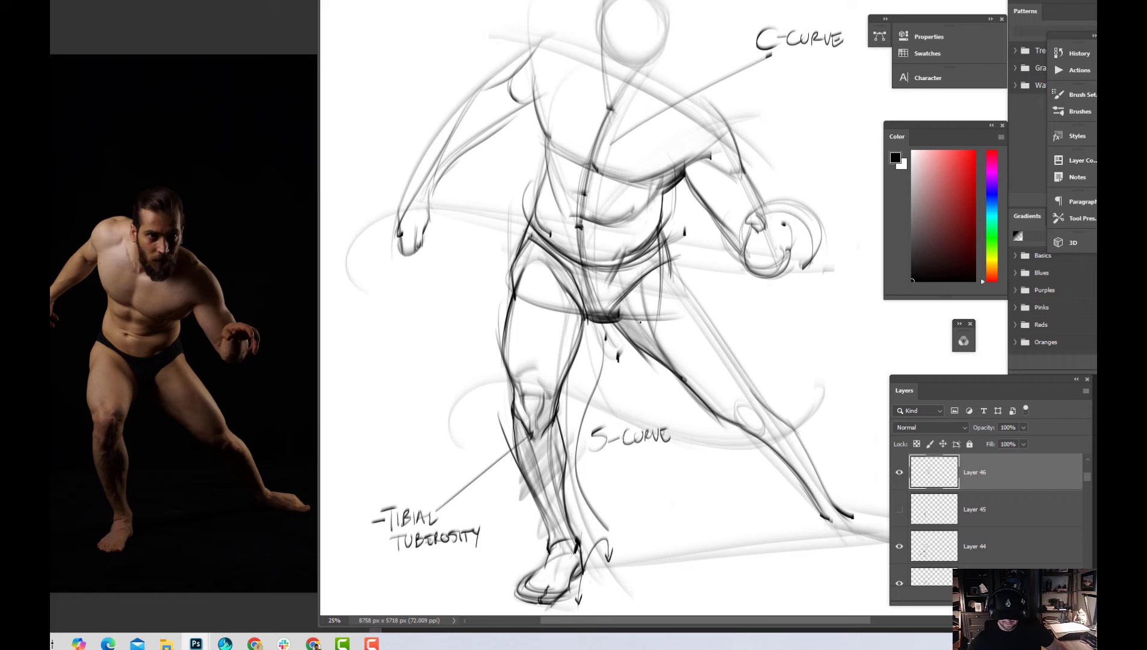
left_click_drag(627, 310, 681, 376)
Darken the outer contour of the extended left leg from the hip to just below the knee
mouse_move(659, 237)
left_mouse_down()
mouse_move(759, 425)
mouse_move(732, 368)
mouse_move(750, 400)
mouse_move(752, 389)
mouse_move(790, 423)
left_mouse_up()
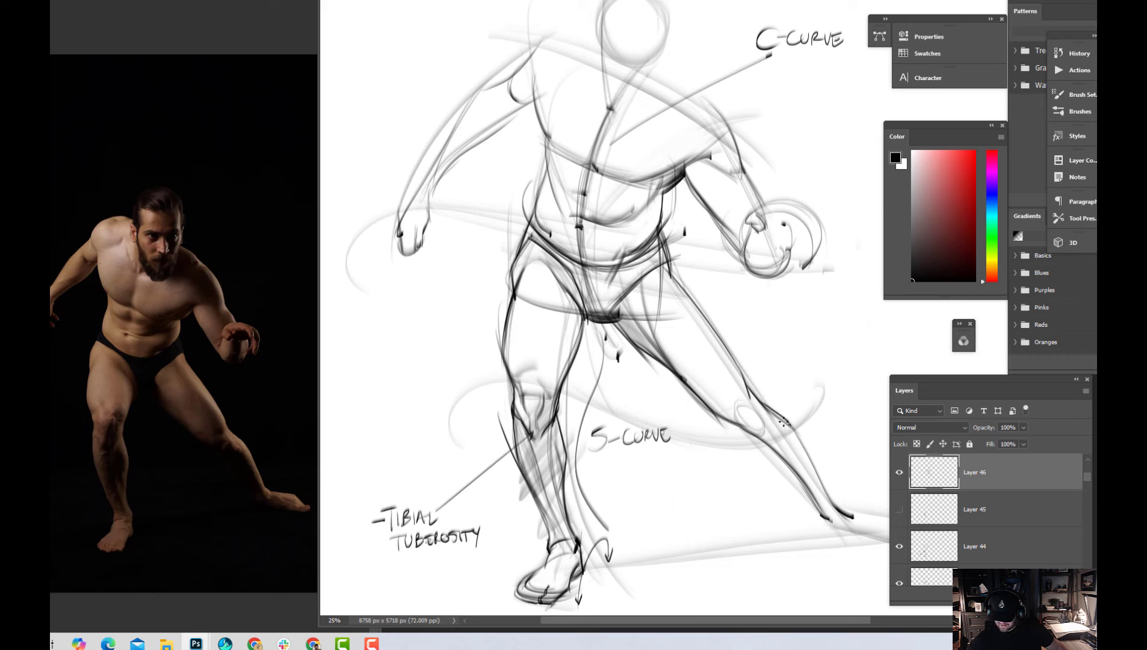
left_click_drag(722, 358, 757, 423)
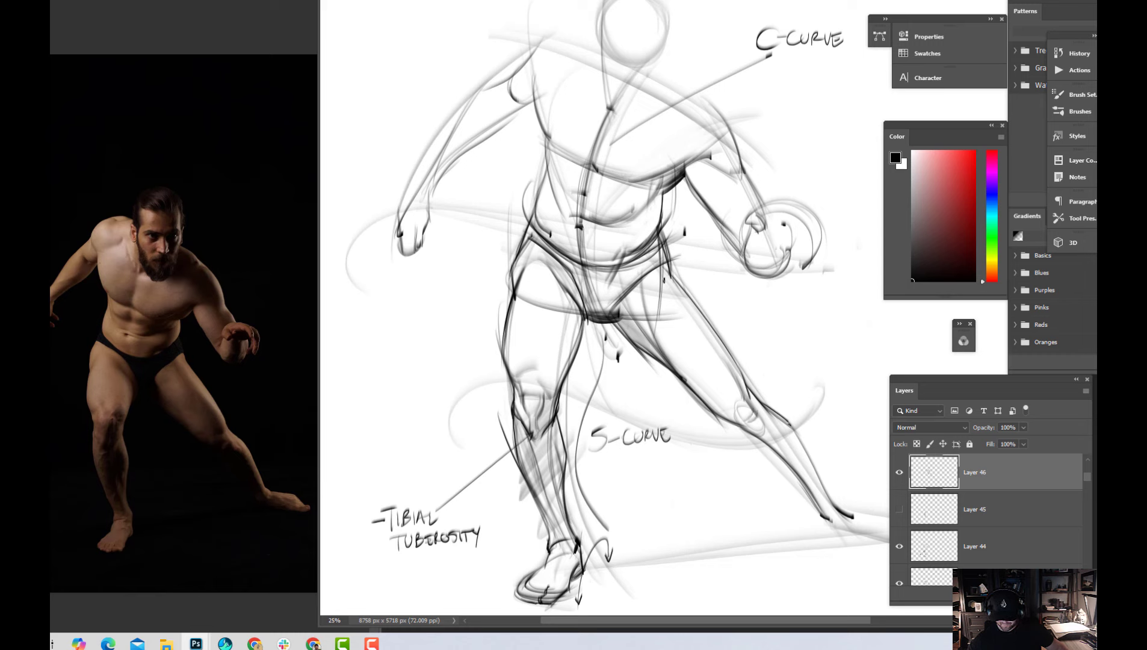
left_click_drag(670, 291, 740, 404)
left_click_drag(701, 334, 742, 404)
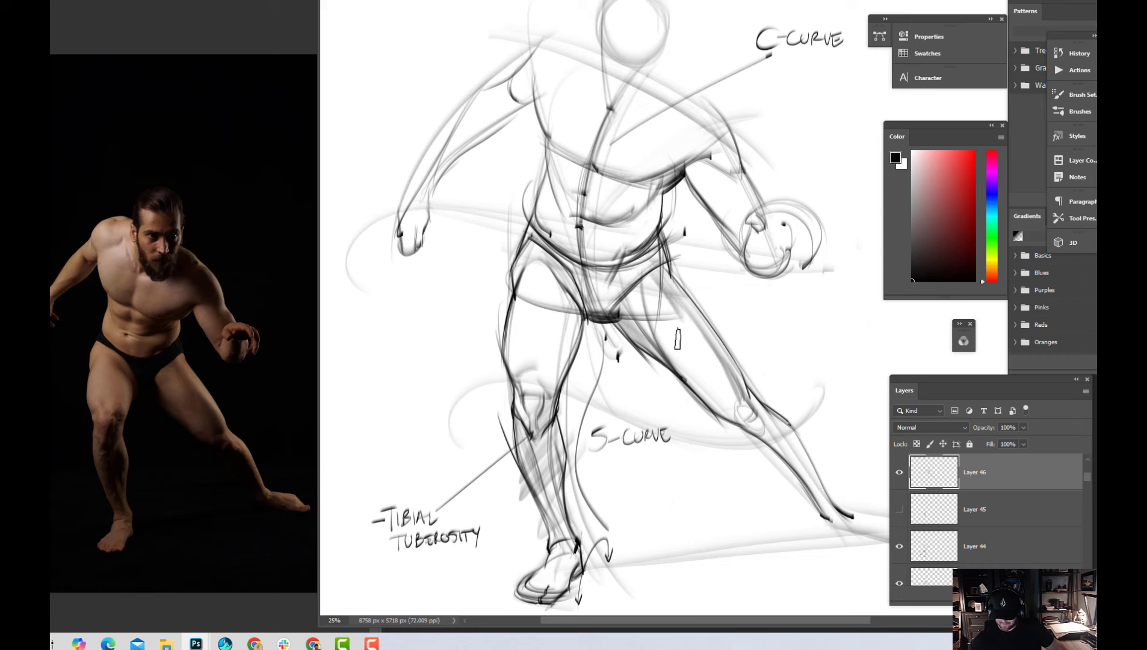
mouse_move(638, 293)
left_mouse_down()
mouse_move(663, 282)
mouse_move(670, 305)
mouse_move(652, 354)
mouse_move(666, 372)
mouse_move(713, 369)
left_mouse_up()
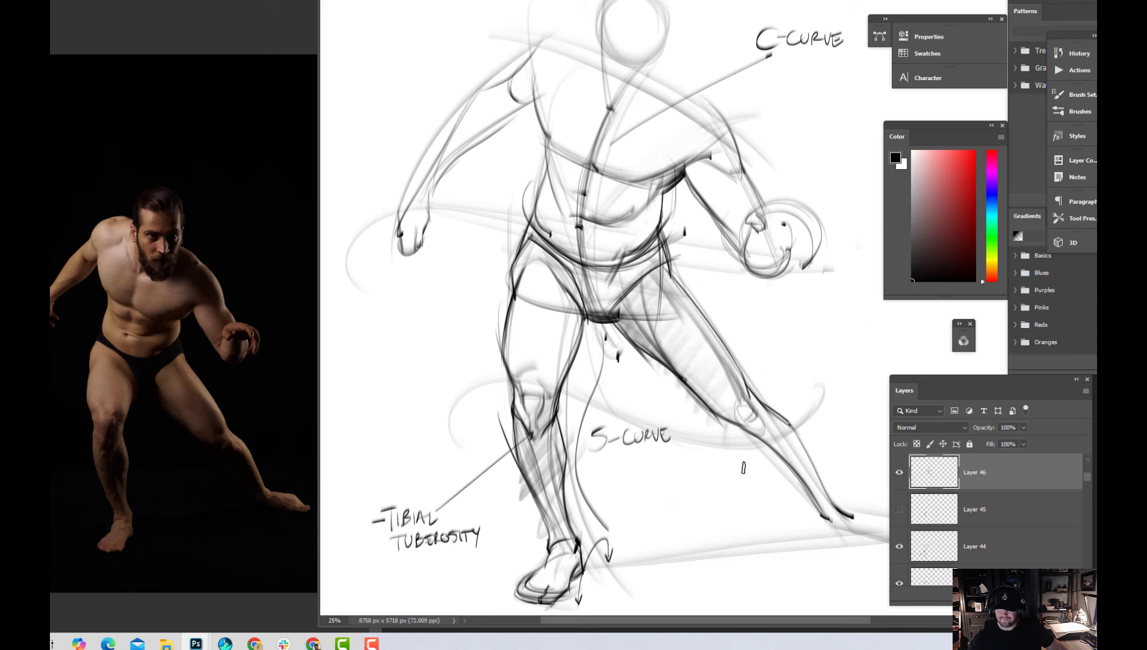
key("ctrl+z")
key("ctrl+z")
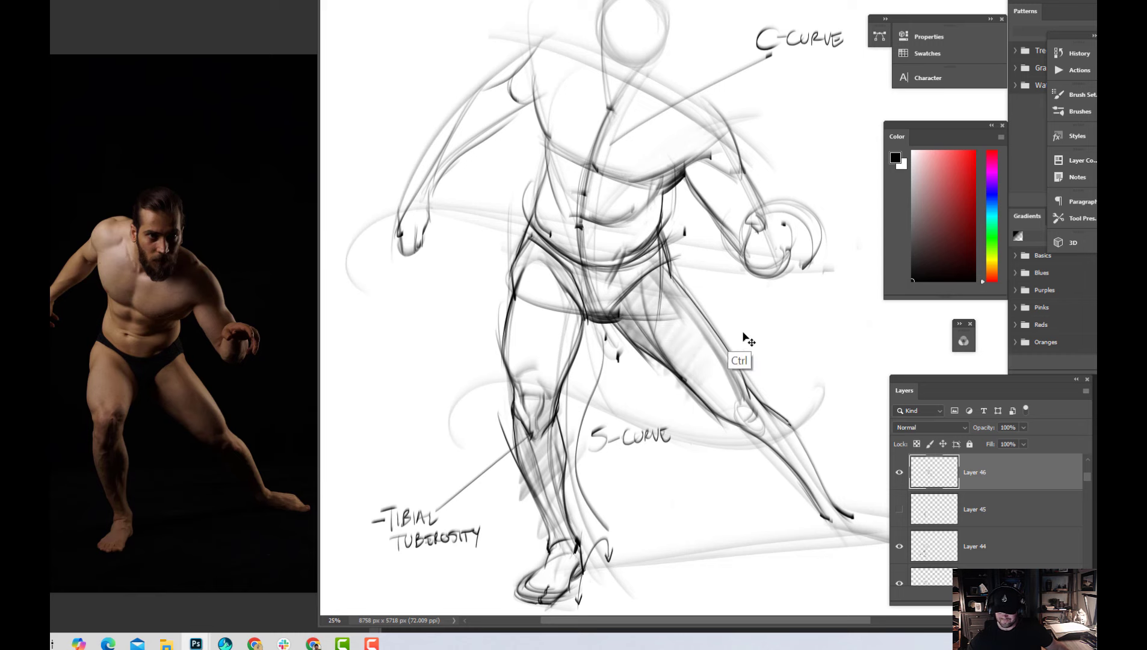
key("ctrl+z")
key("ctrl+z")
key("ctrl+z")
key("ctrl+z")
key("ctrl+z")
key("ctrl+z")
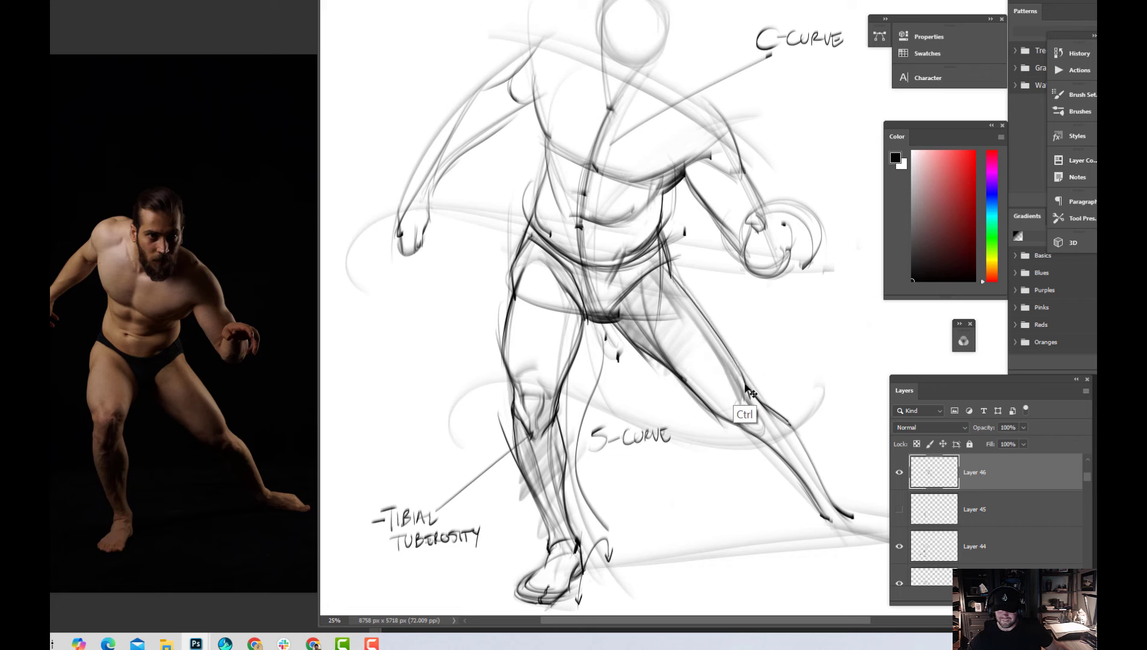
key("ctrl+z")
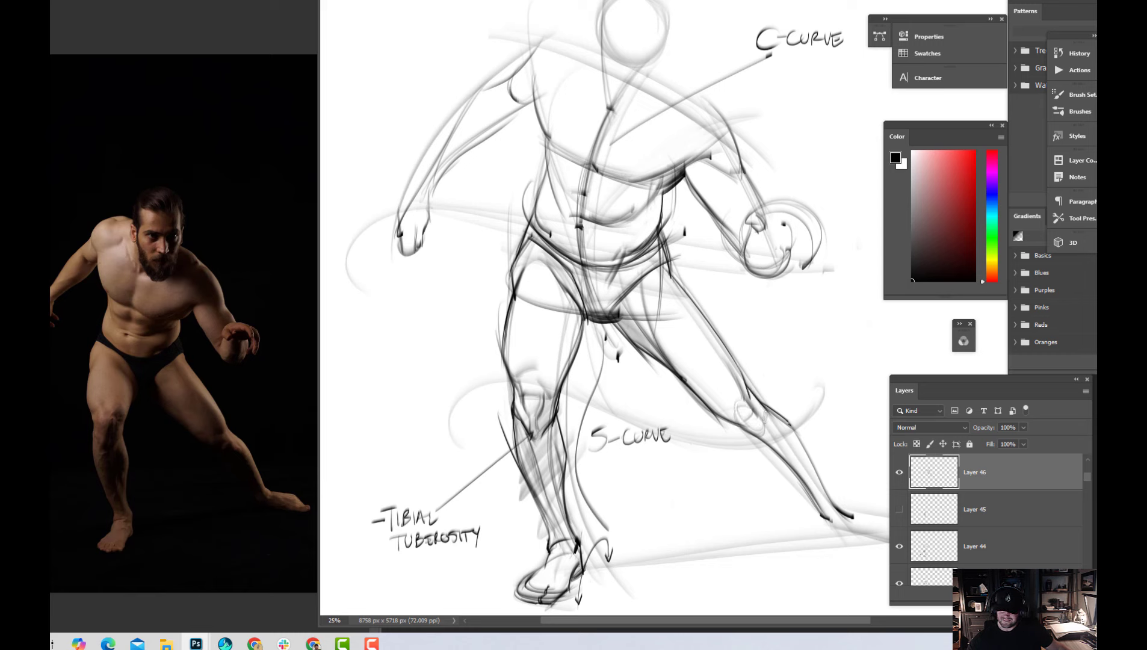
Paint out the stray construction lines on the upper left thigh in white, and compare the drawing with Layer 46 hidden and shown
left_click(901, 474)
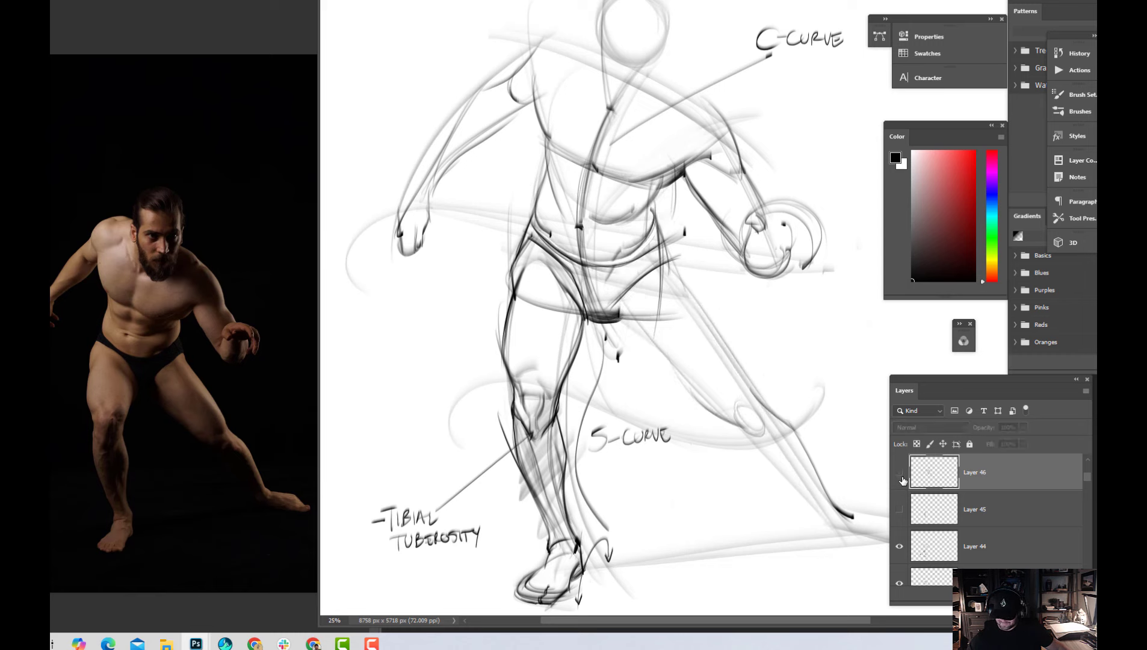
left_click(902, 480)
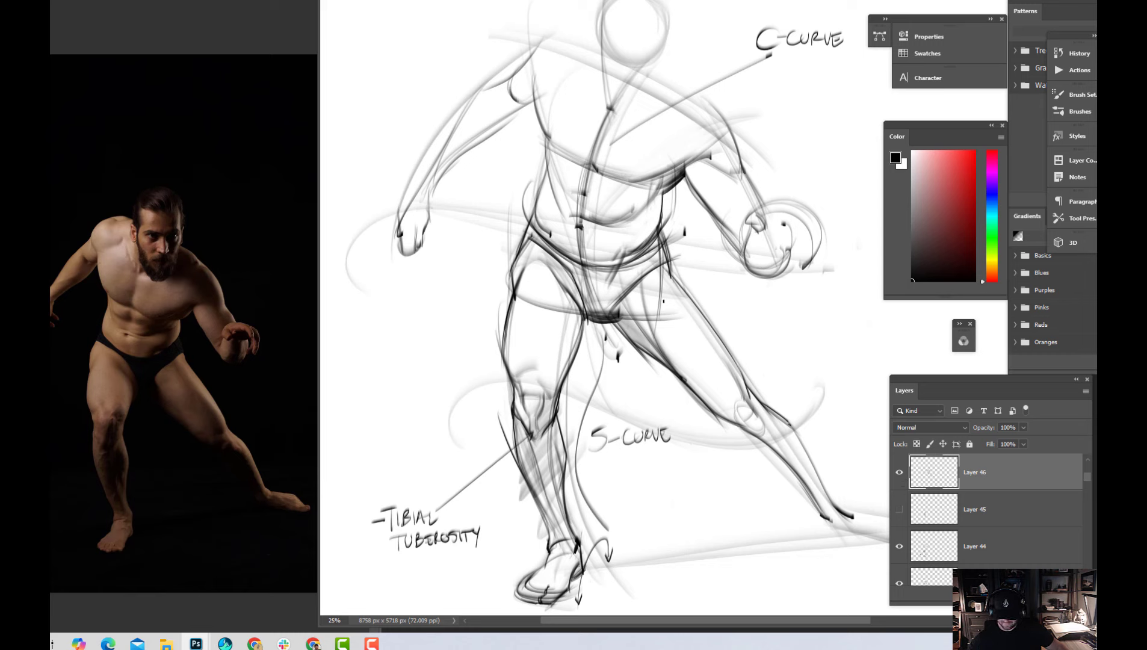
left_click(667, 301, "alt")
left_click_drag(662, 265, 661, 310)
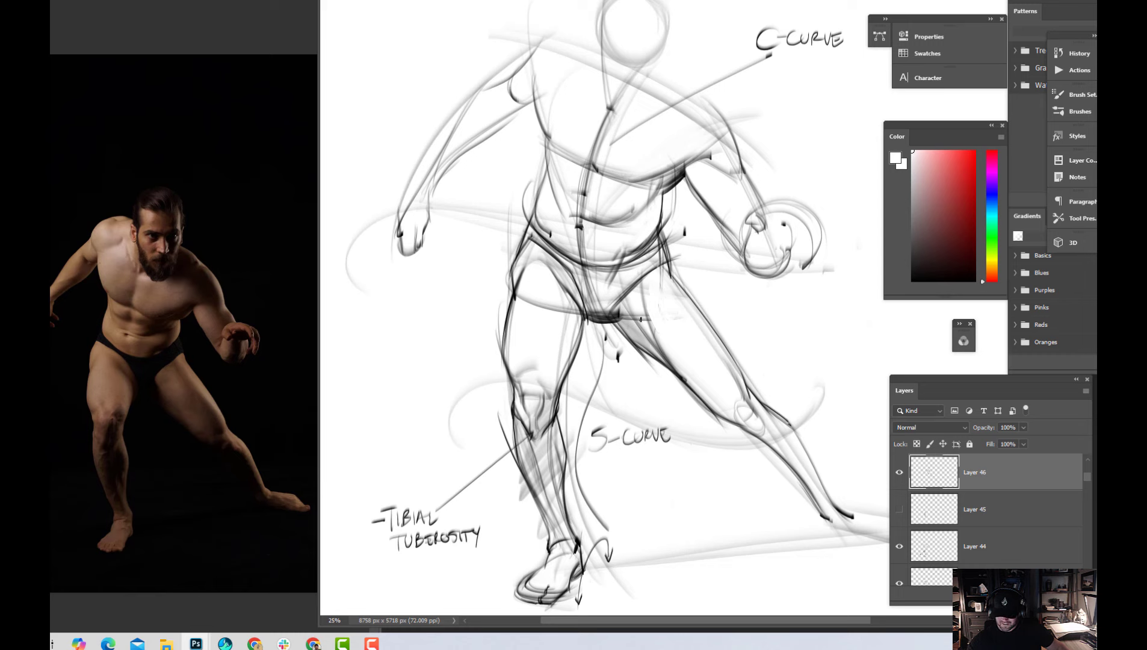
mouse_move(646, 325)
left_mouse_down()
mouse_move(640, 307)
mouse_move(654, 326)
left_mouse_up()
left_click_drag(641, 283, 650, 323)
left_click(900, 474)
left_click(900, 474)
key("ctrl+minus")
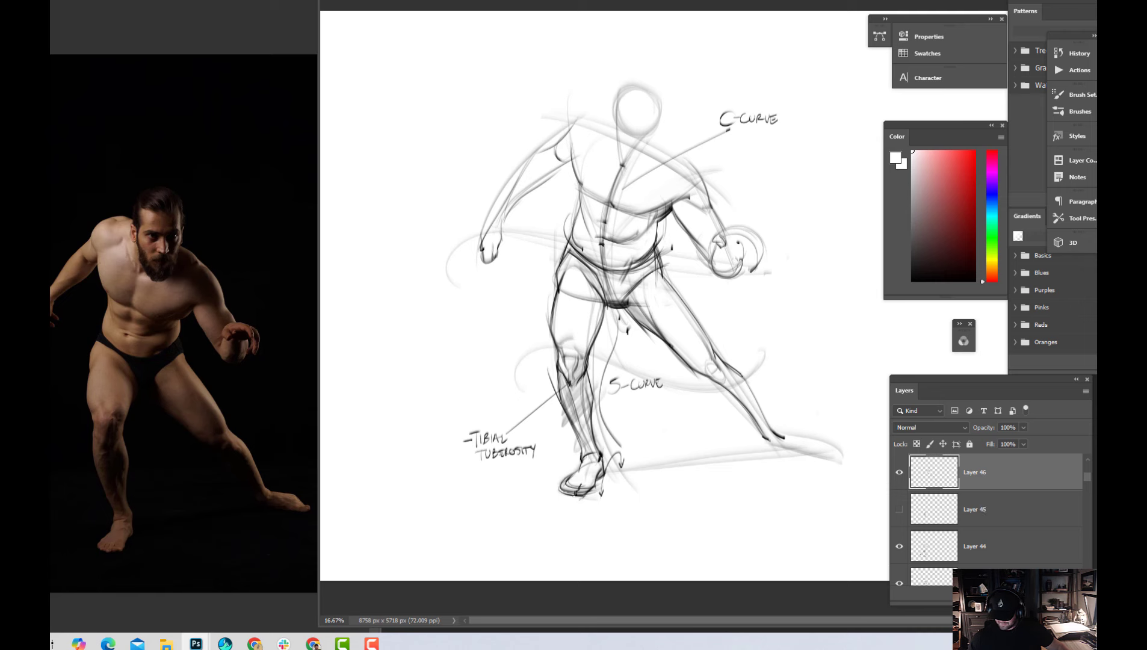
Add a new layer above Layer 46 and save the document
key("ctrl+shift+alt+n")
key("ctrl+plus")
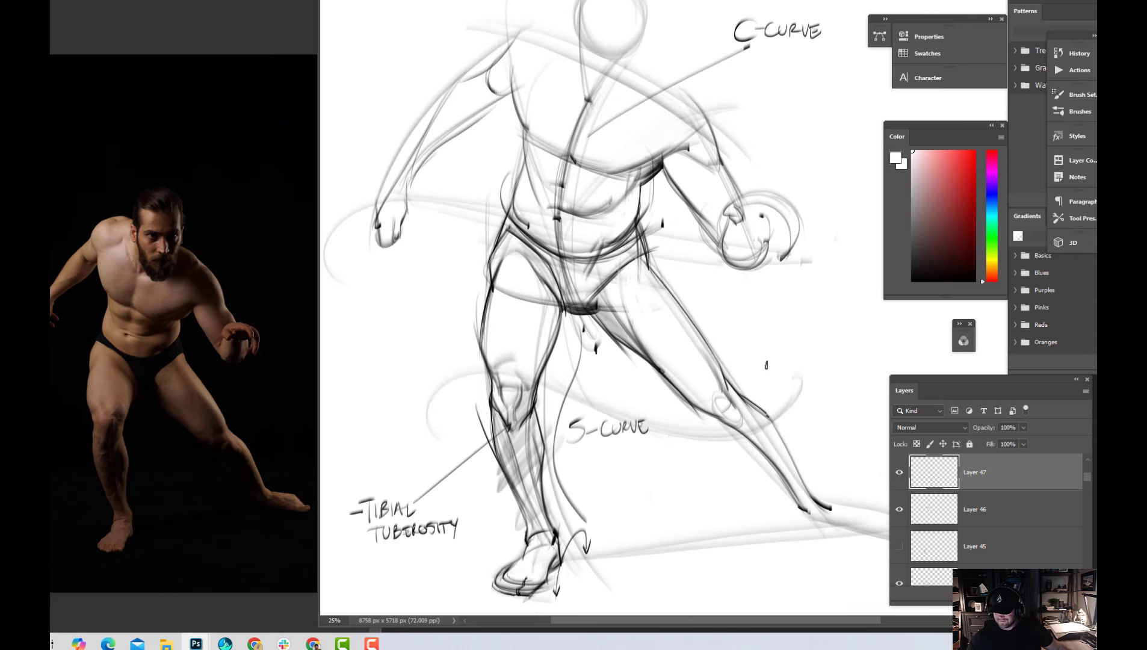
key("ctrl+s")
Shade the extended left thigh from hip to knee with soft diagonal strokes in black
key("d")
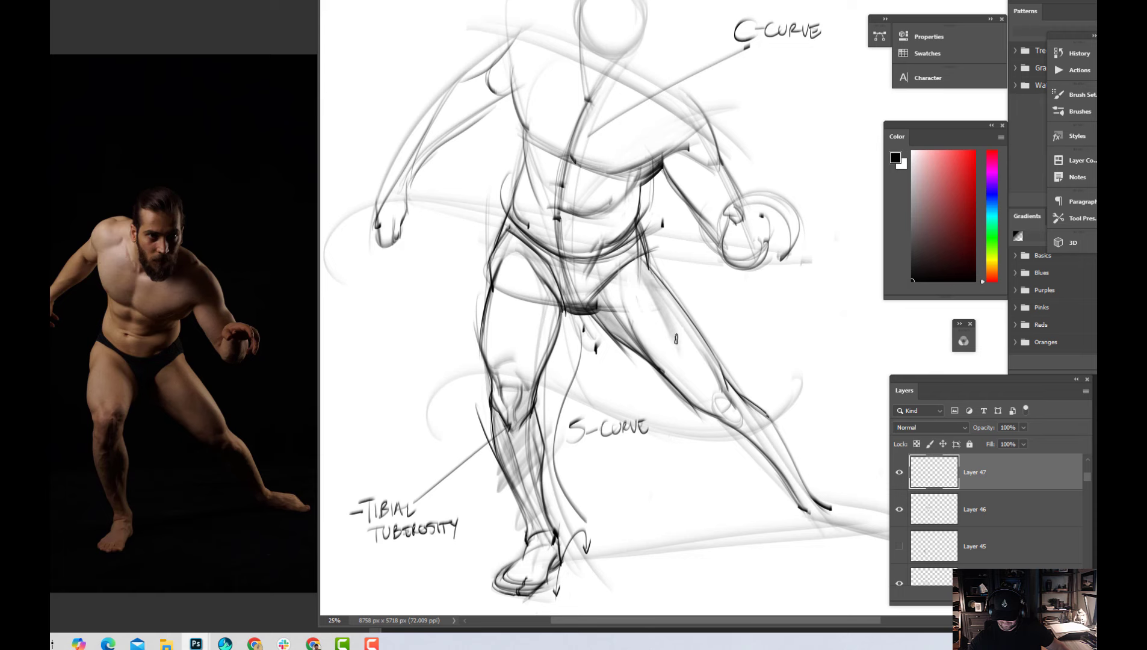
left_click_drag(653, 286, 721, 399)
left_click_drag(677, 321, 718, 396)
left_click_drag(693, 344, 723, 394)
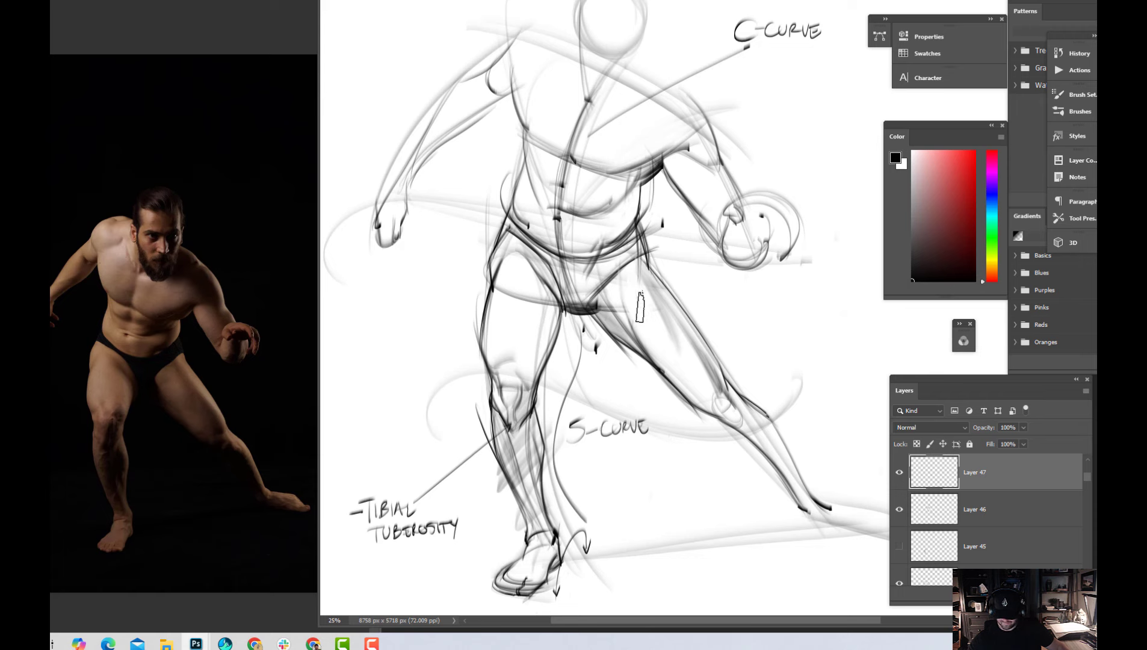
mouse_move(642, 286)
left_mouse_down()
mouse_move(622, 290)
mouse_move(726, 435)
left_mouse_up()
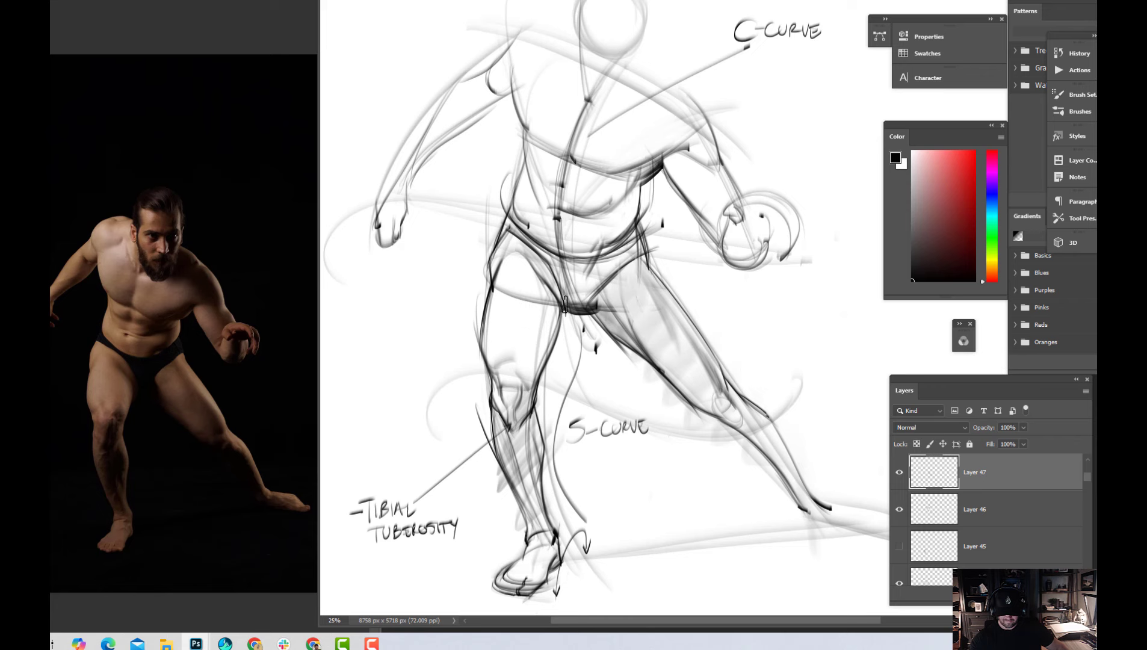
Rework the right leg opening and crotch of the briefs in black, and paint out the heavy overlapping lines there in white
mouse_move(535, 267)
left_mouse_down()
mouse_move(556, 340)
mouse_move(558, 322)
left_mouse_up()
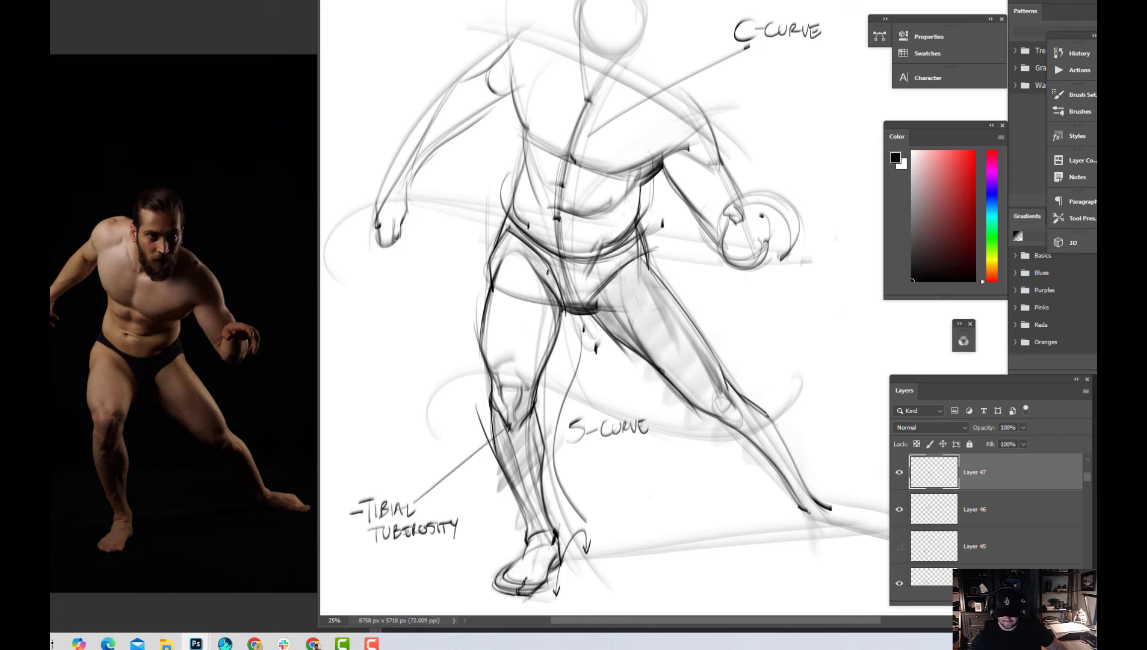
left_click_drag(535, 253, 561, 297)
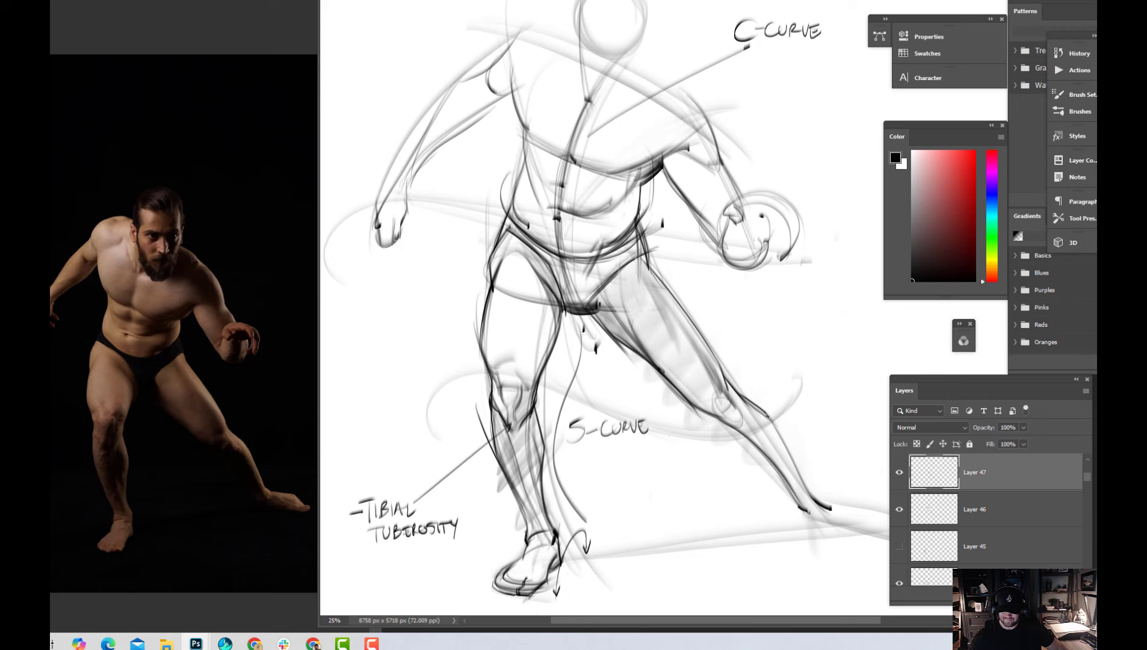
left_click(600, 320, "alt")
mouse_move(576, 314)
left_mouse_down()
mouse_move(608, 315)
mouse_move(595, 312)
mouse_move(644, 358)
left_mouse_up()
left_click(601, 316, "alt")
left_click(593, 309, "alt")
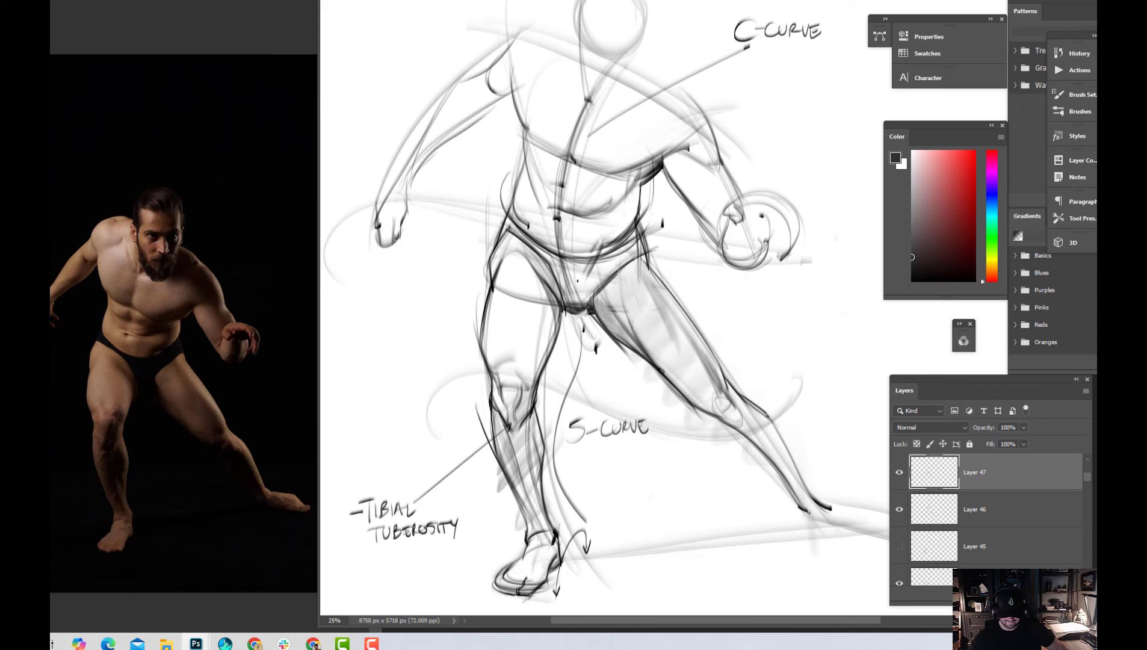
key("x")
mouse_move(548, 260)
left_mouse_down()
mouse_move(566, 301)
mouse_move(586, 300)
left_mouse_up()
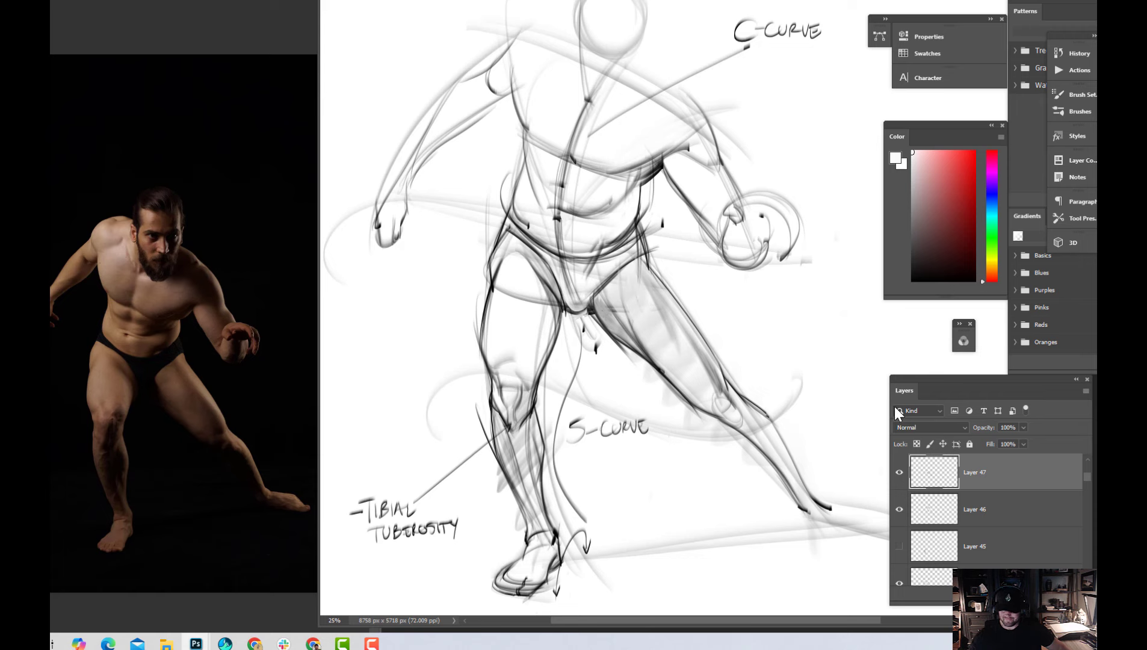
Compare the drawing with Layer 47 hidden and shown, save it, and add a new layer above Layer 47
left_click(899, 473)
left_click(899, 473)
key("ctrl+s")
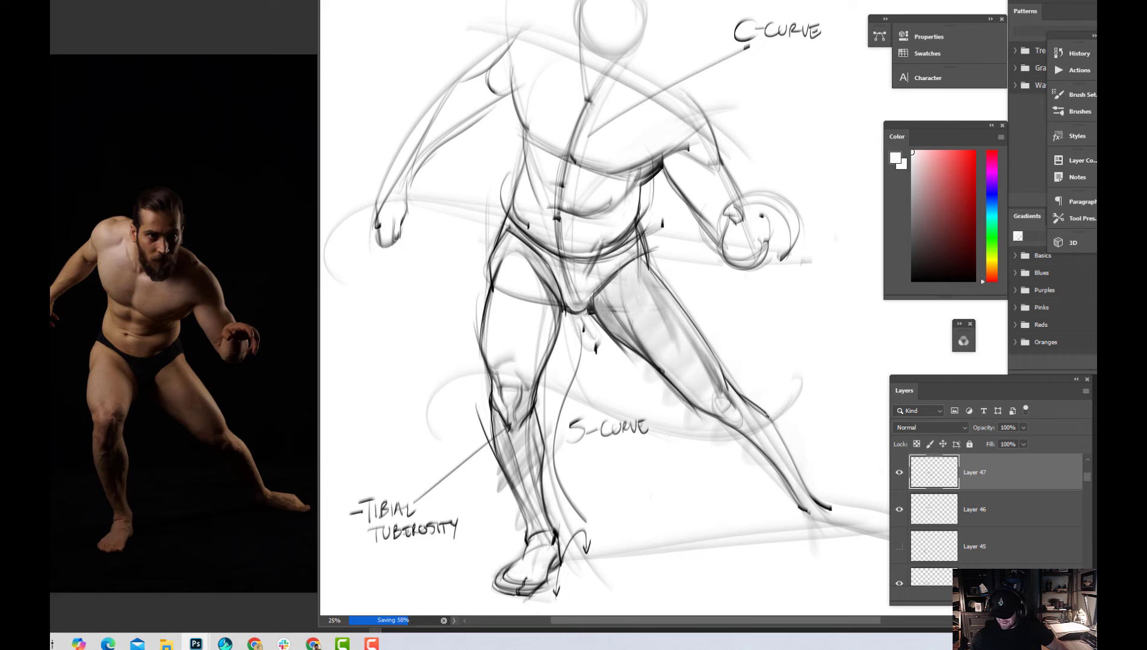
left_click(1028, 595)
mouse_move(744, 512)
left_mouse_down()
mouse_move(712, 461)
mouse_move(676, 453)
mouse_move(683, 468)
mouse_move(648, 455)
left_mouse_up()
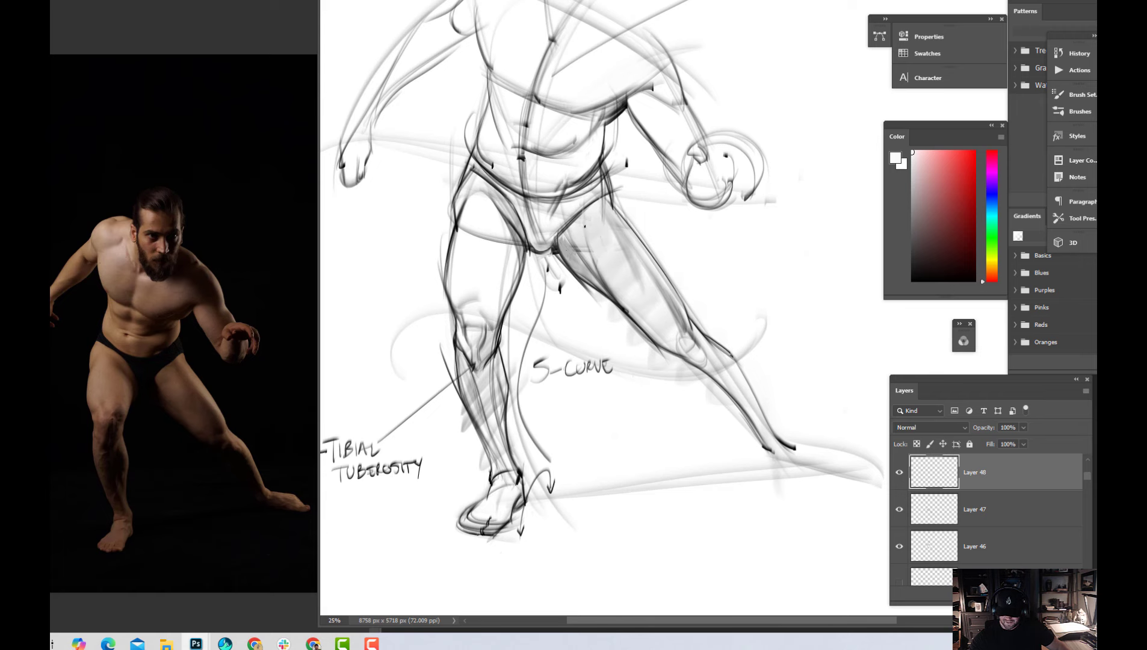
Trace the flowing inner curve and the angular outer contour of the left leg in red, and undo both lines
left_click(973, 151)
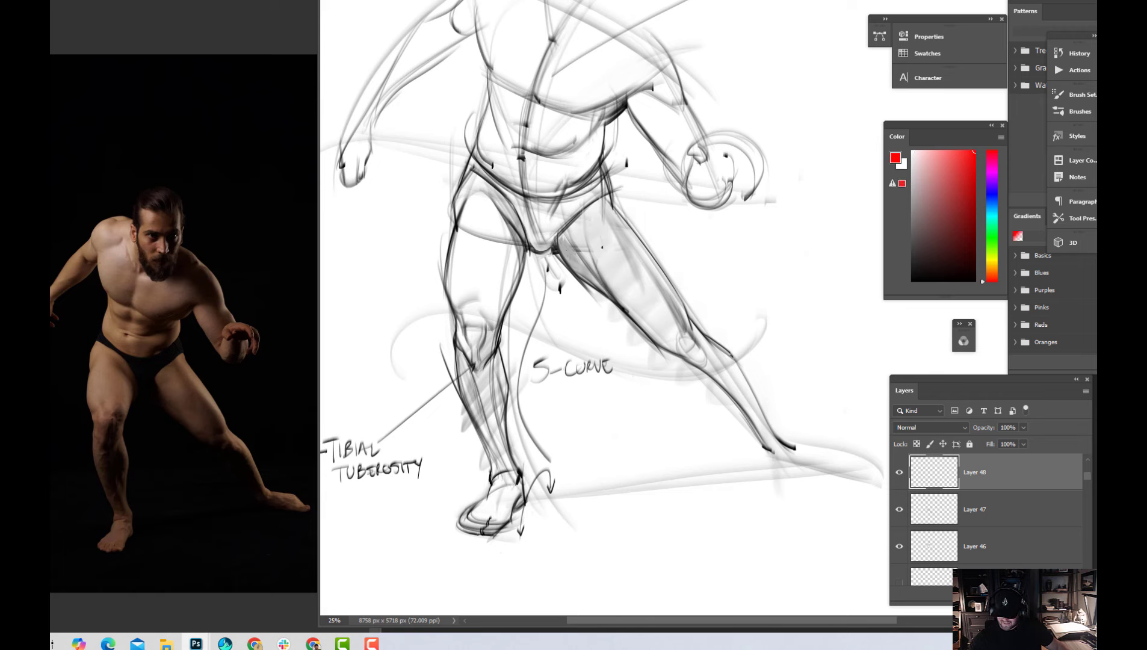
mouse_move(582, 203)
left_mouse_down()
mouse_move(762, 443)
mouse_move(763, 480)
left_mouse_up()
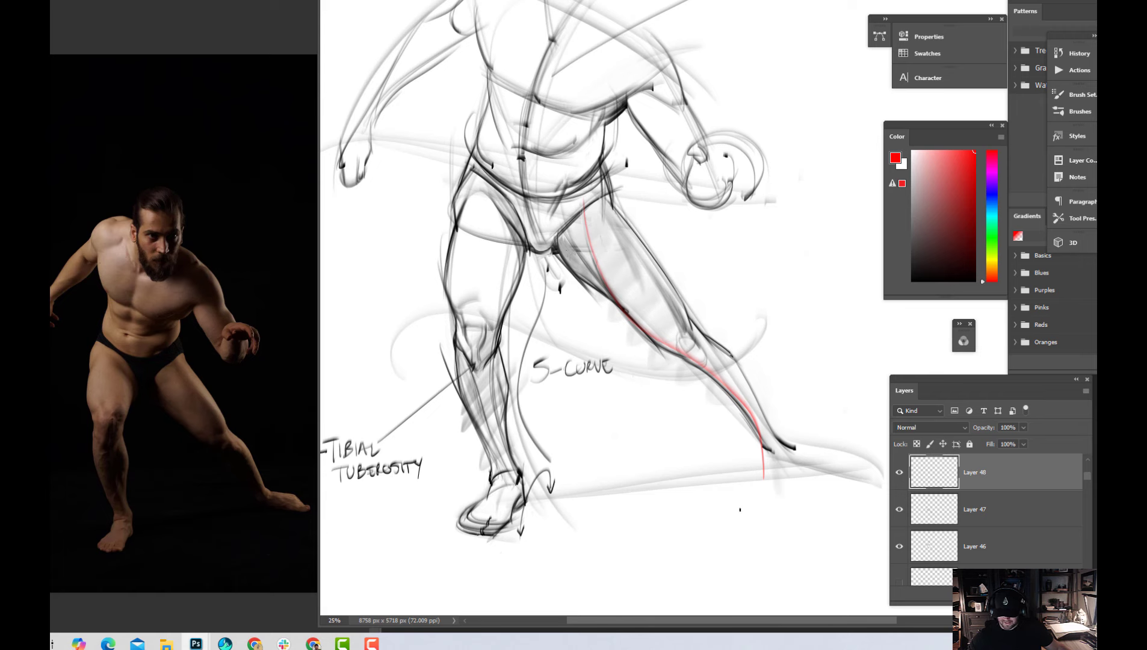
mouse_move(642, 194)
left_mouse_down()
mouse_move(727, 328)
mouse_move(753, 343)
mouse_move(783, 427)
left_mouse_up()
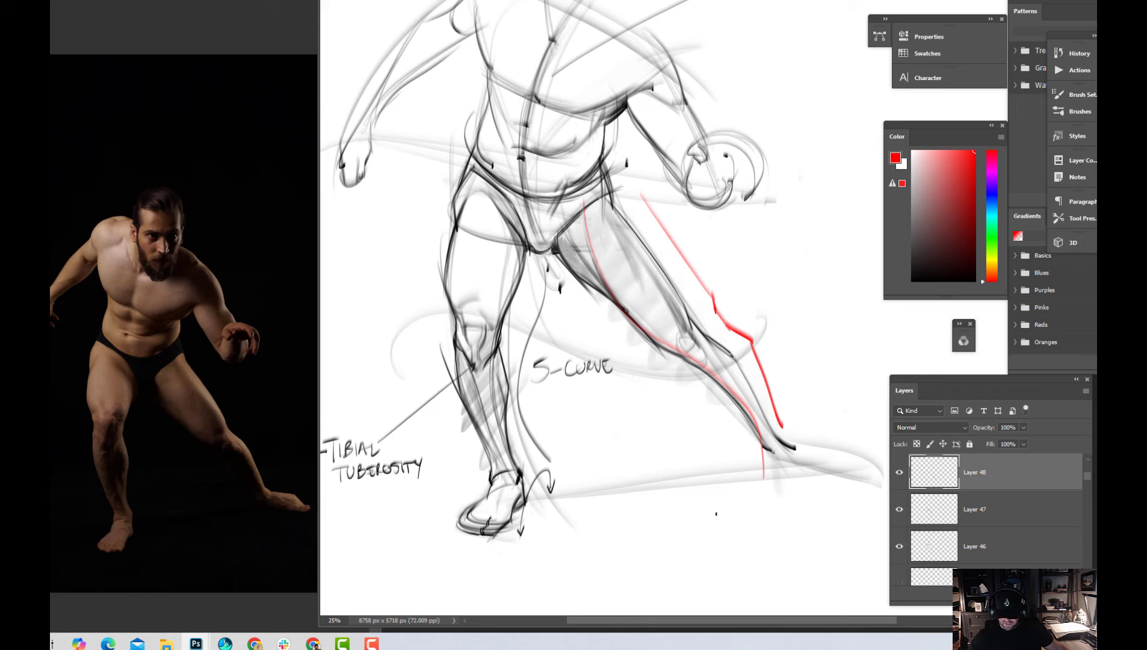
key("ctrl")
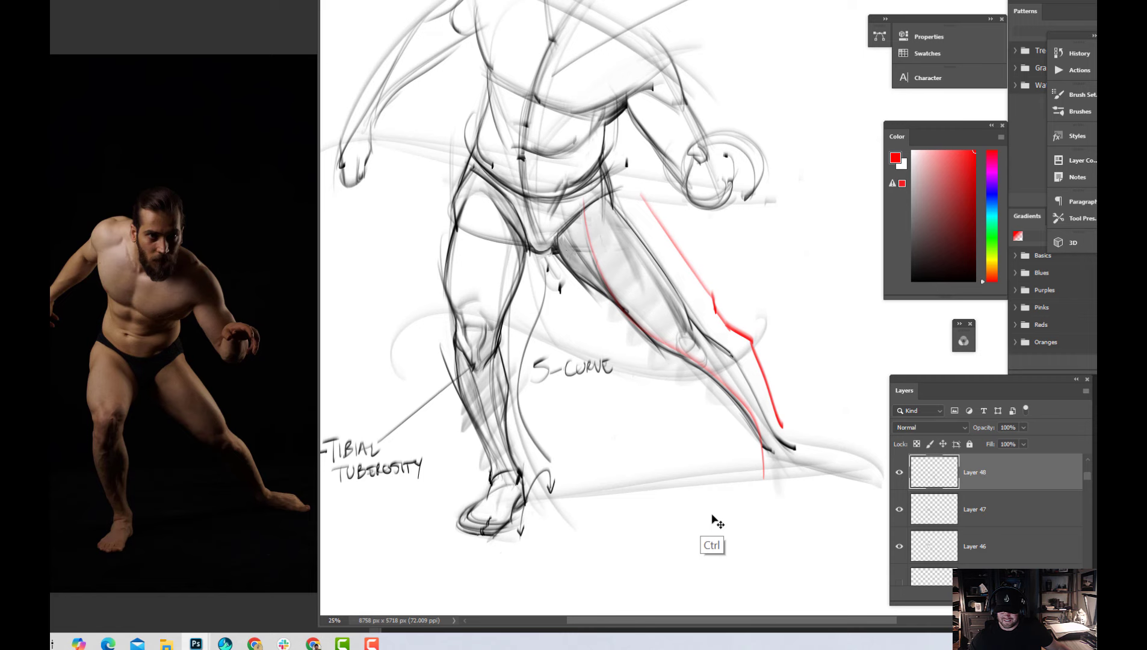
key("ctrl+z")
key("ctrl+z")
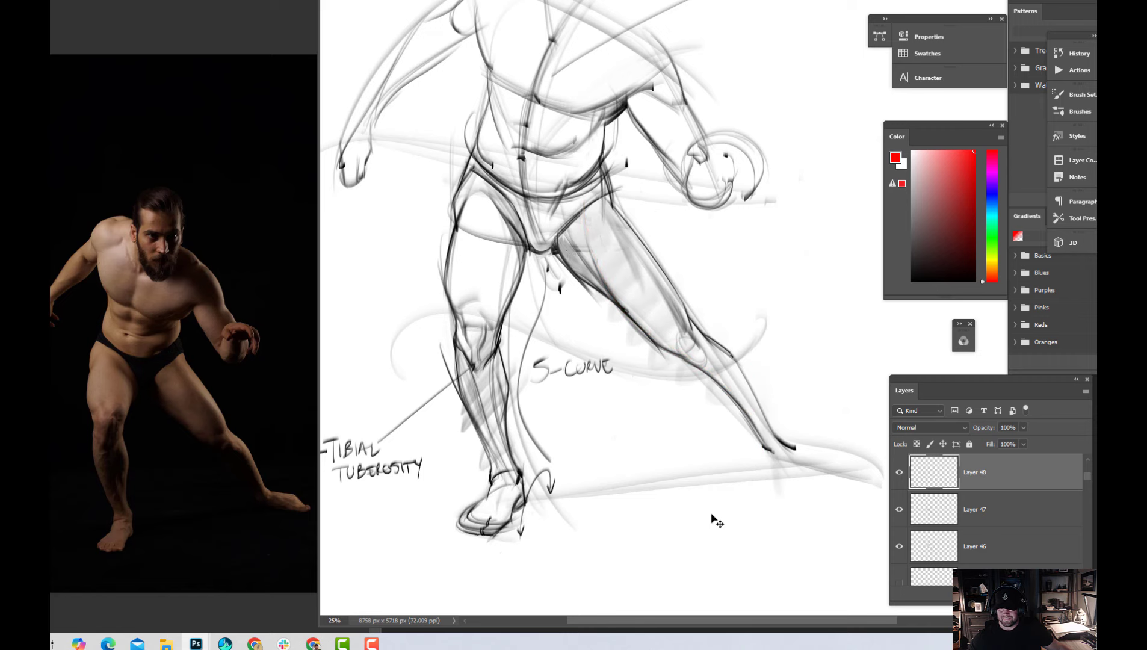
Save the document and view the whole figure
key("ctrl+s")
scroll(696, 448, "down", 1)
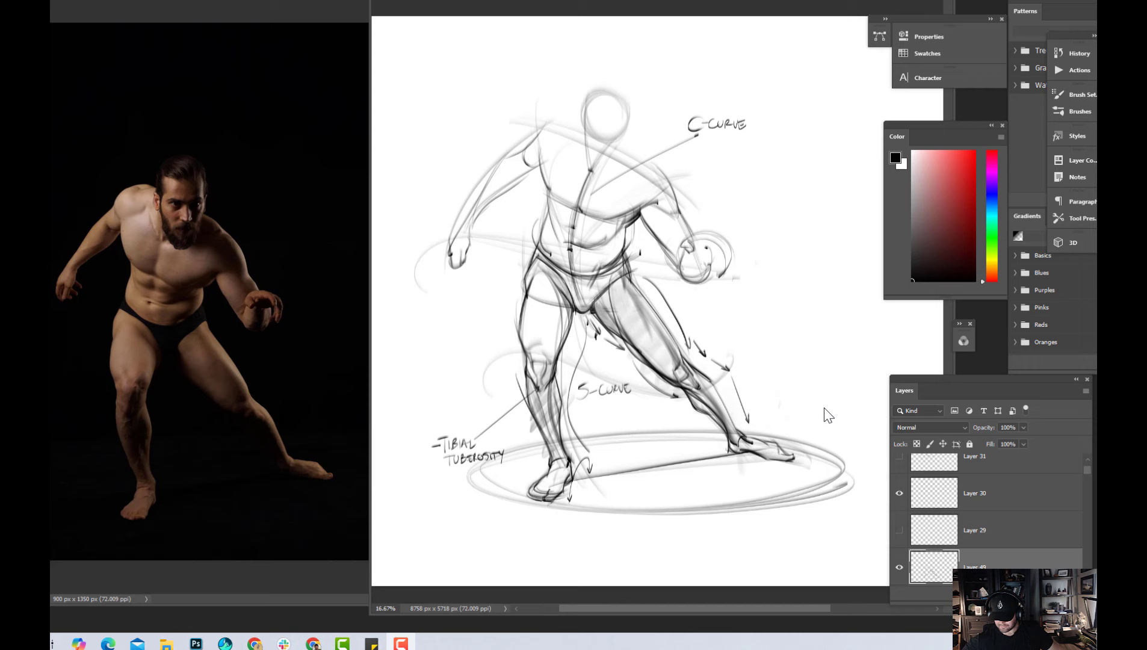
left_click(824, 409)
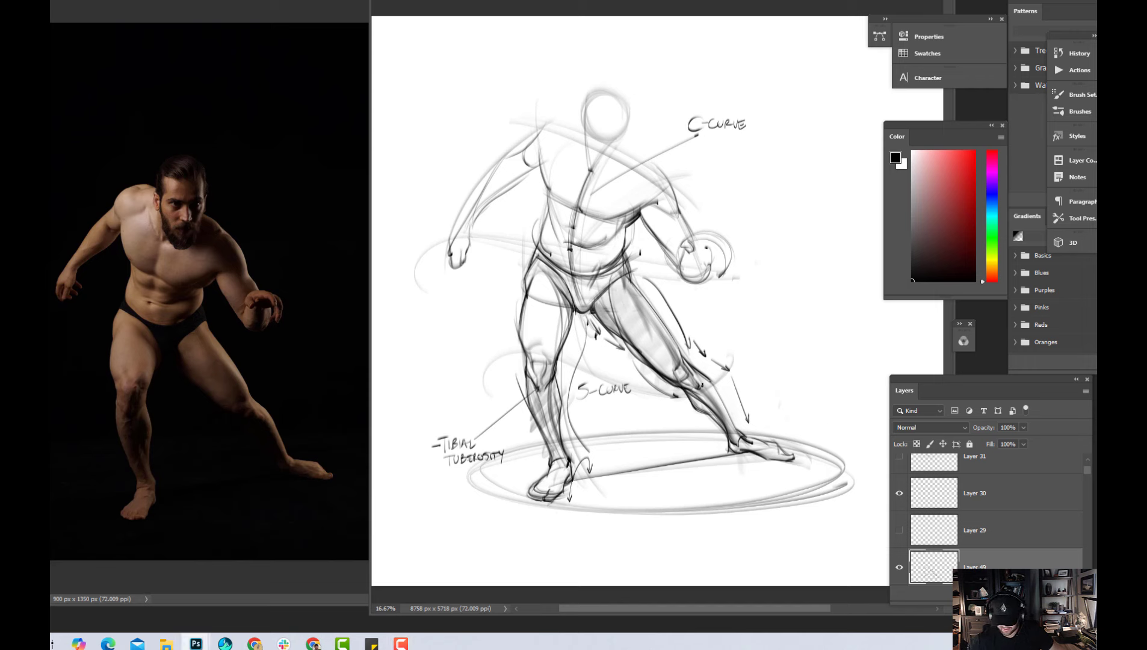
key("ctrl+plus")
left_click_drag(810, 466, 819, 388)
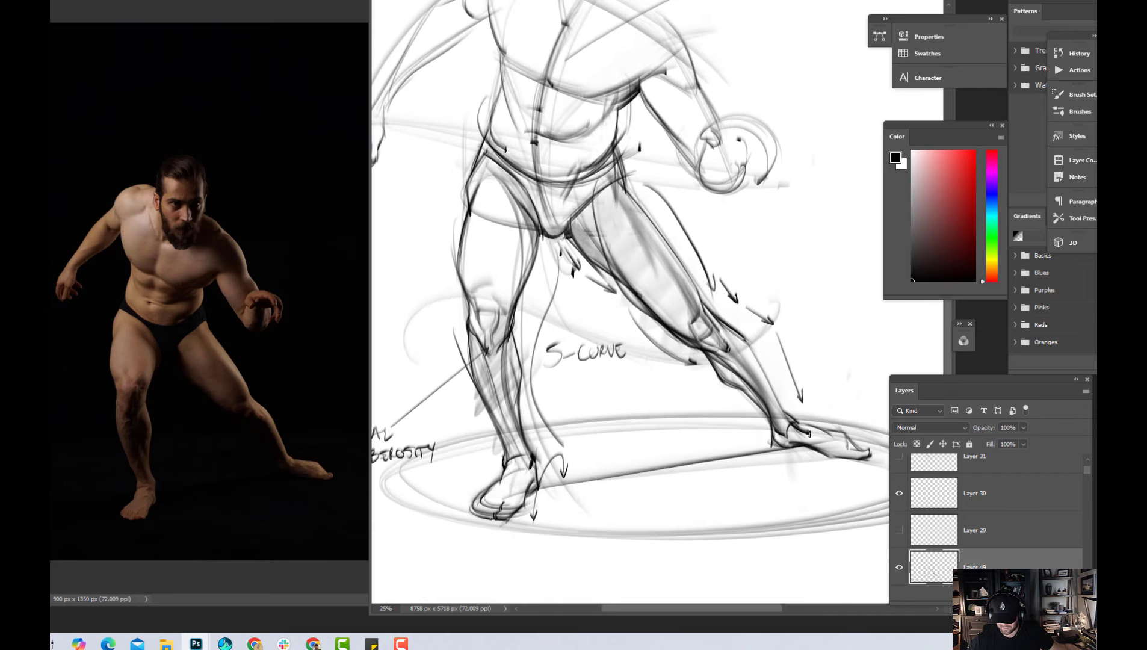
key("ctrl+minus")
key("ctrl+plus")
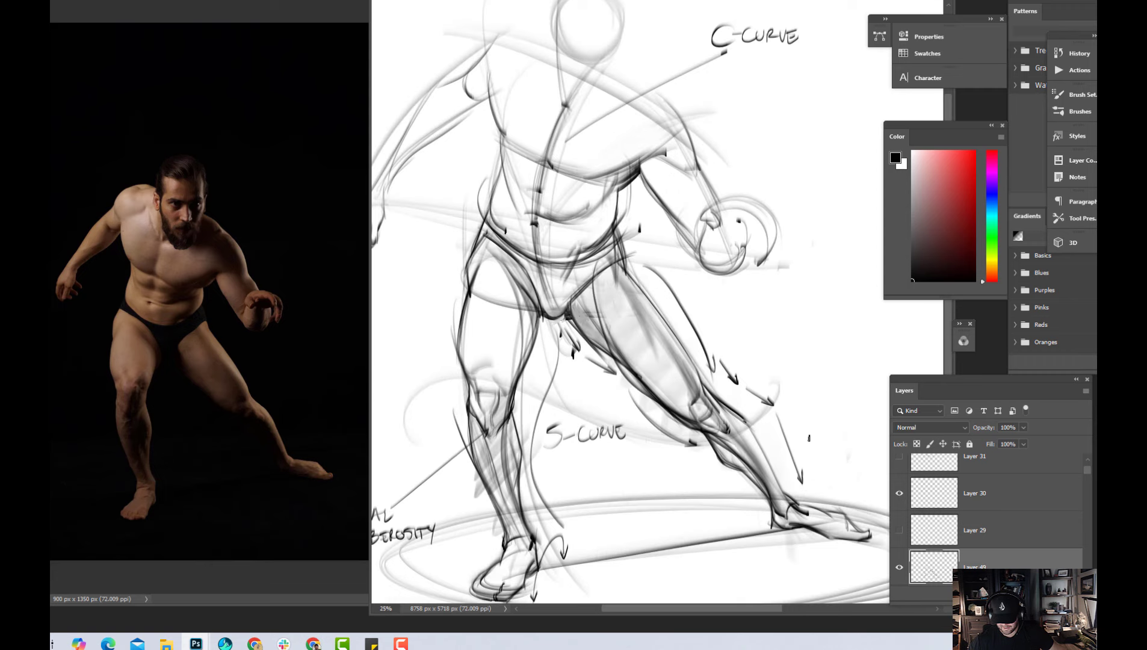
key("ctrl+minus")
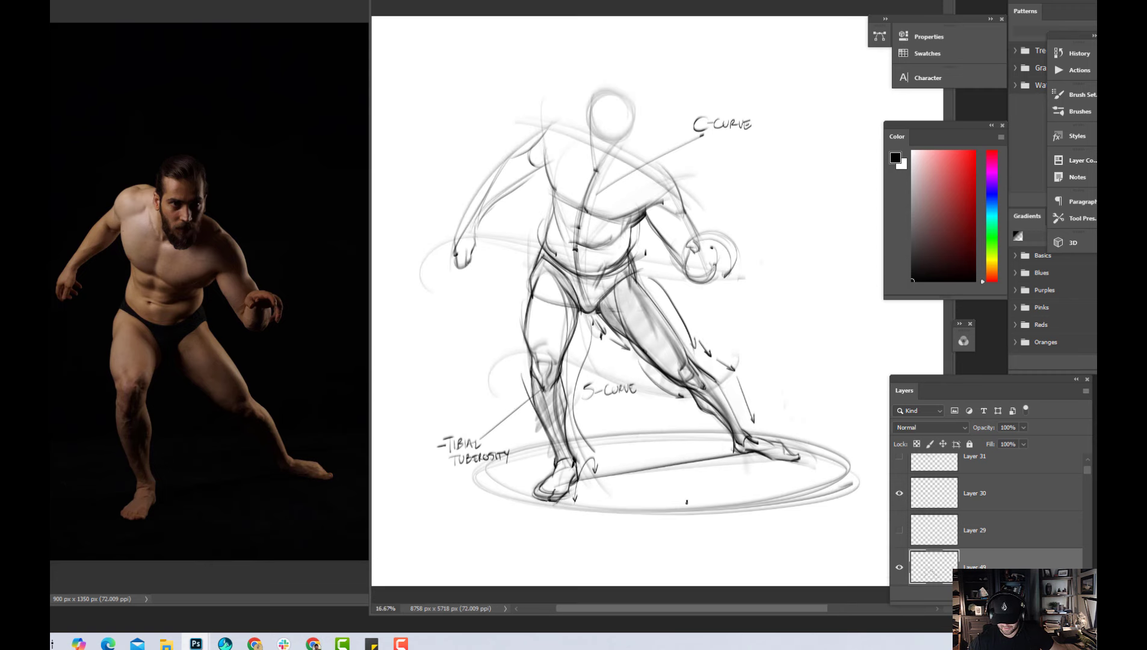
Choose bright red as the drawing colour and add a new layer for the leg annotations
key("ctrl+plus")
scroll(794, 456, "down", 1)
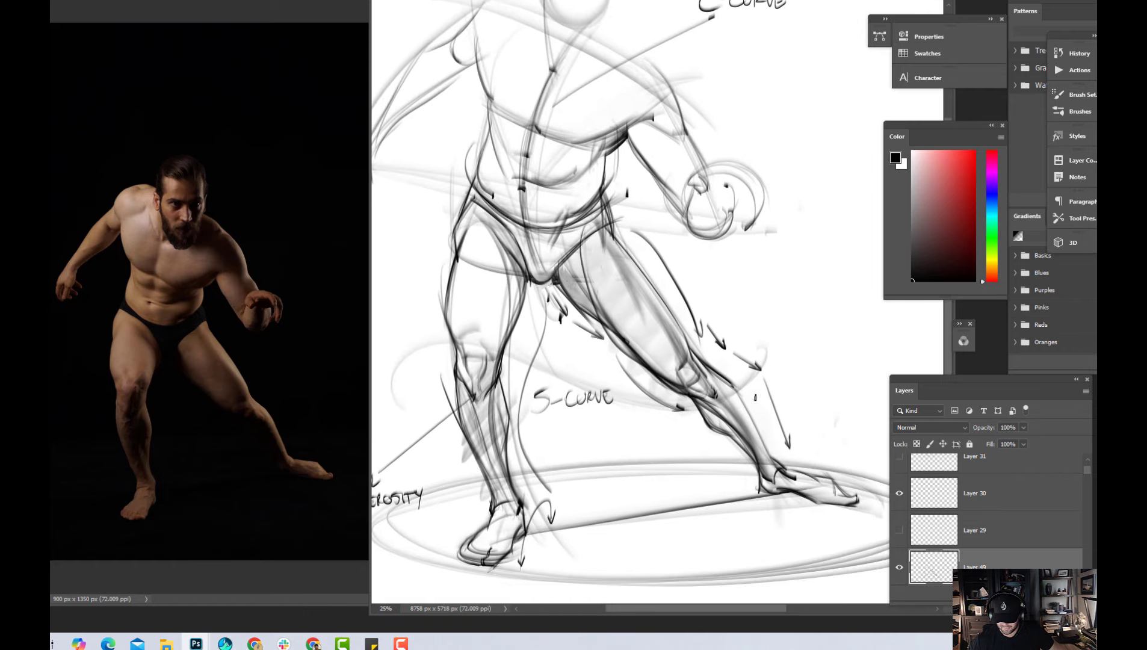
scroll(779, 434, "down", 1)
key("ctrl+plus")
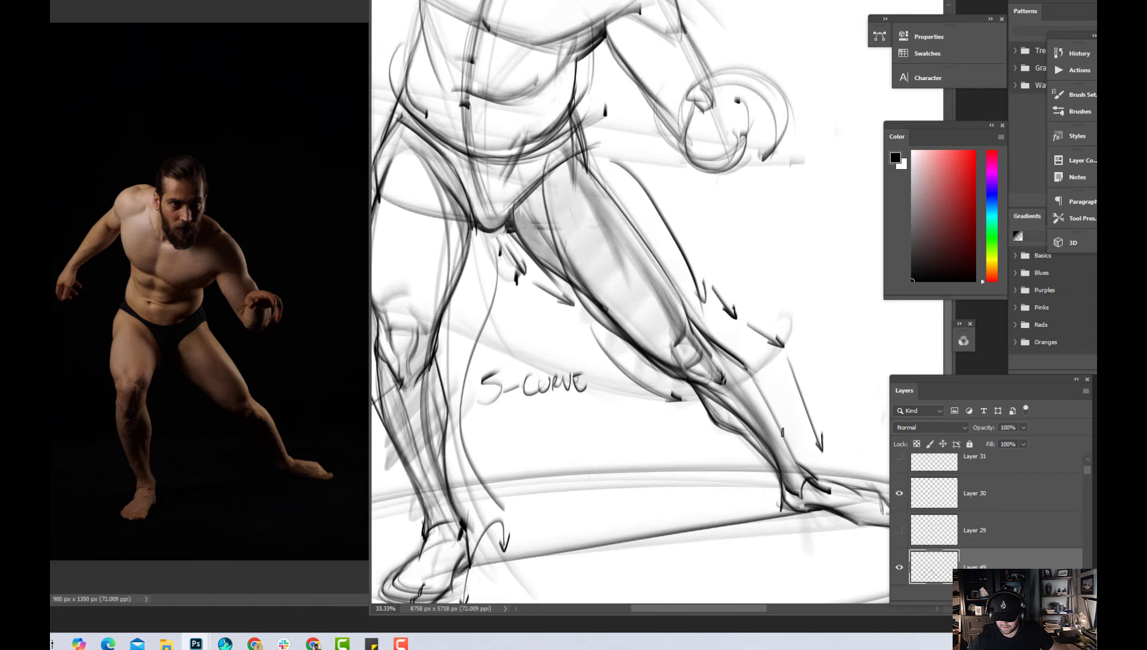
key("ctrl+minus")
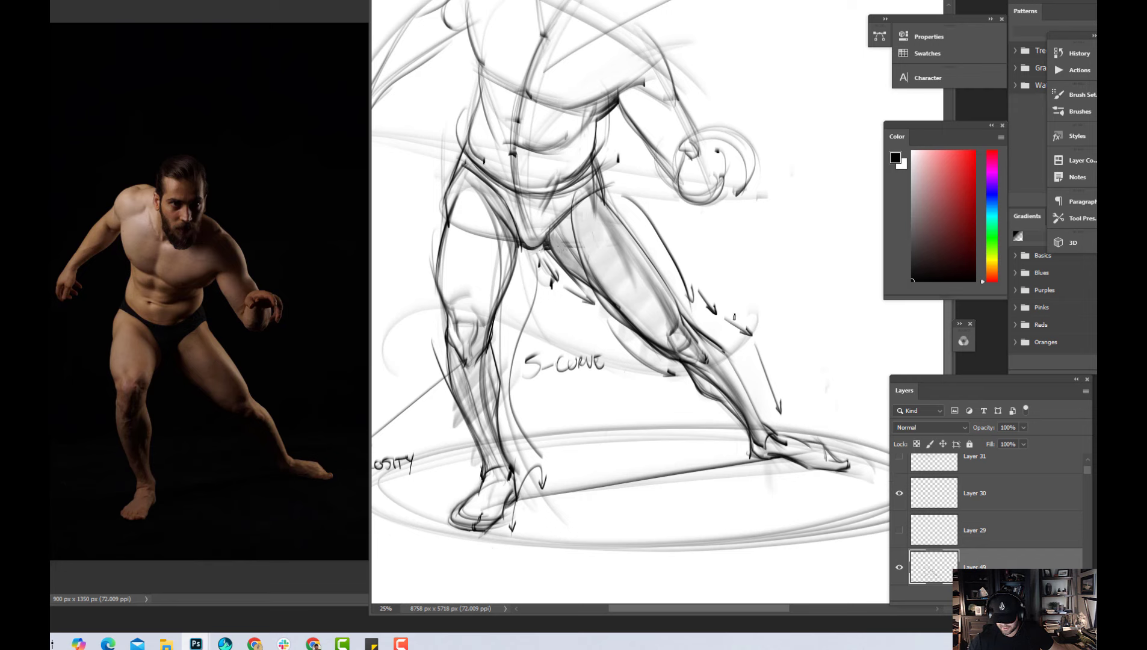
key("ctrl+plus")
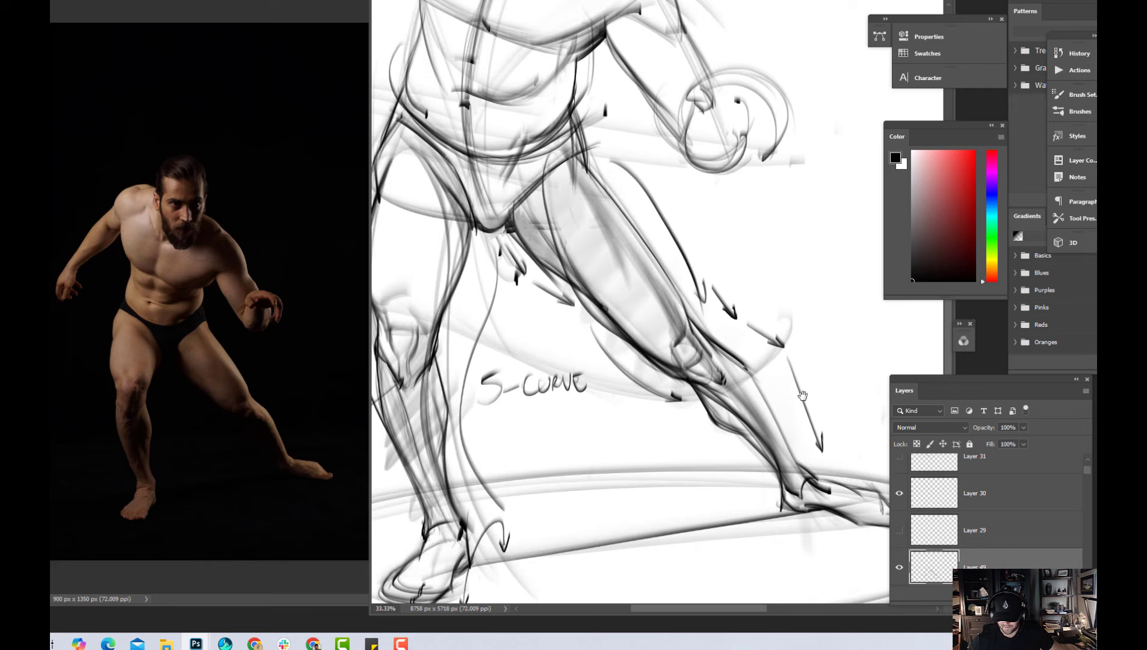
left_click_drag(802, 399, 796, 398)
left_click(975, 151)
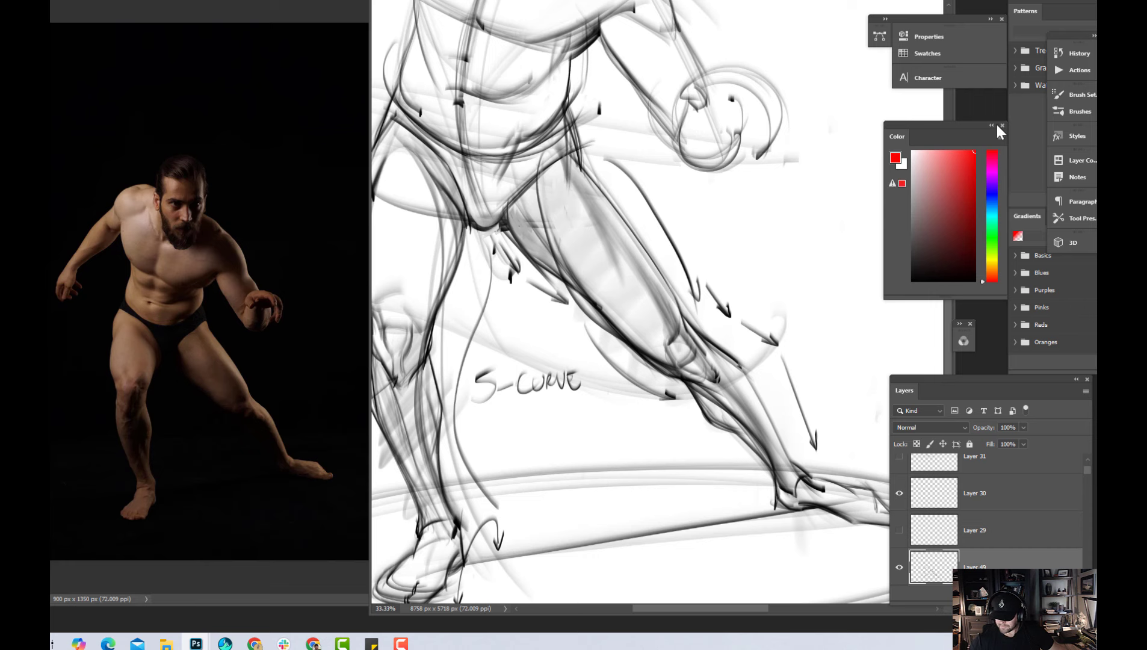
key("ctrl+minus")
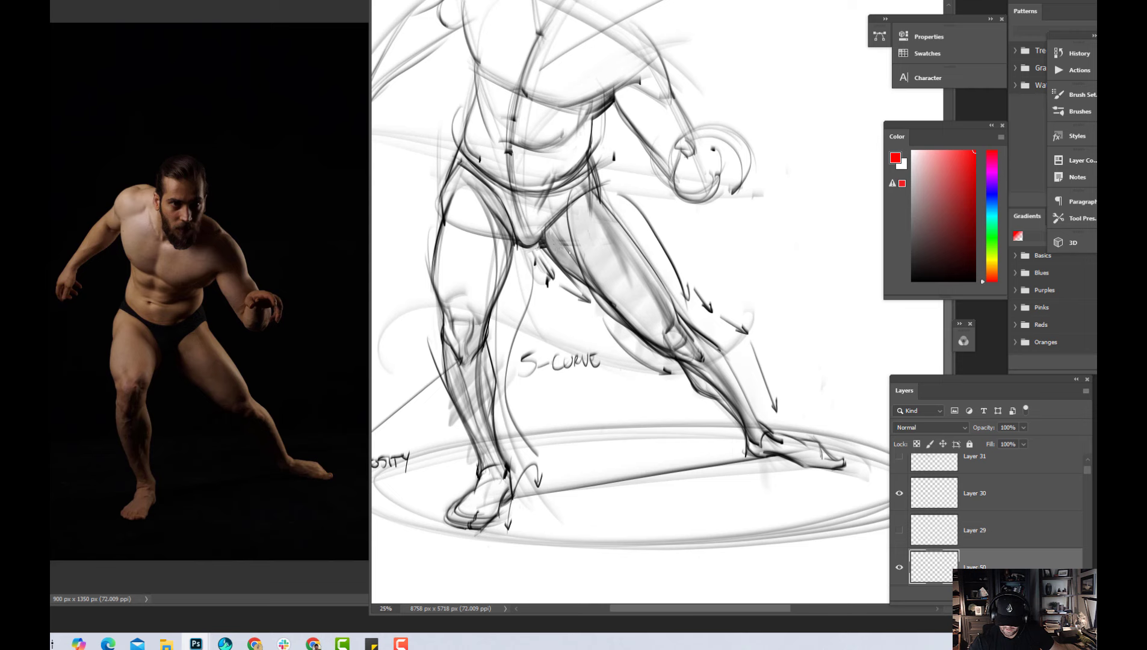
Draw red arrows and curves down the inner contour of the extended leg, from the crotch to the ankle
left_click_drag(535, 252, 549, 279)
mouse_move(554, 268)
left_mouse_down()
mouse_move(550, 281)
mouse_move(587, 300)
left_mouse_up()
left_click_drag(577, 300, 673, 369)
mouse_move(656, 371)
left_mouse_down()
mouse_move(725, 406)
mouse_move(742, 450)
left_mouse_up()
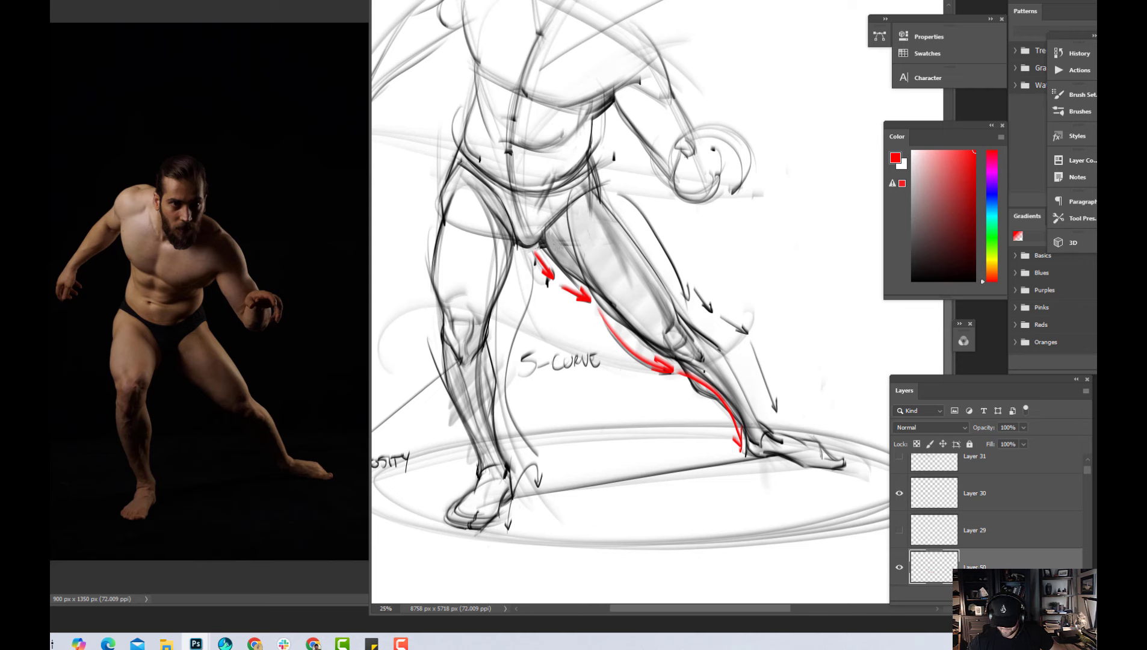
Trace the shin of the extended leg in red from knee to ankle, and undo the last strokes
mouse_move(697, 344)
left_mouse_down()
mouse_move(711, 379)
mouse_move(742, 447)
mouse_move(759, 438)
mouse_move(685, 355)
left_mouse_up()
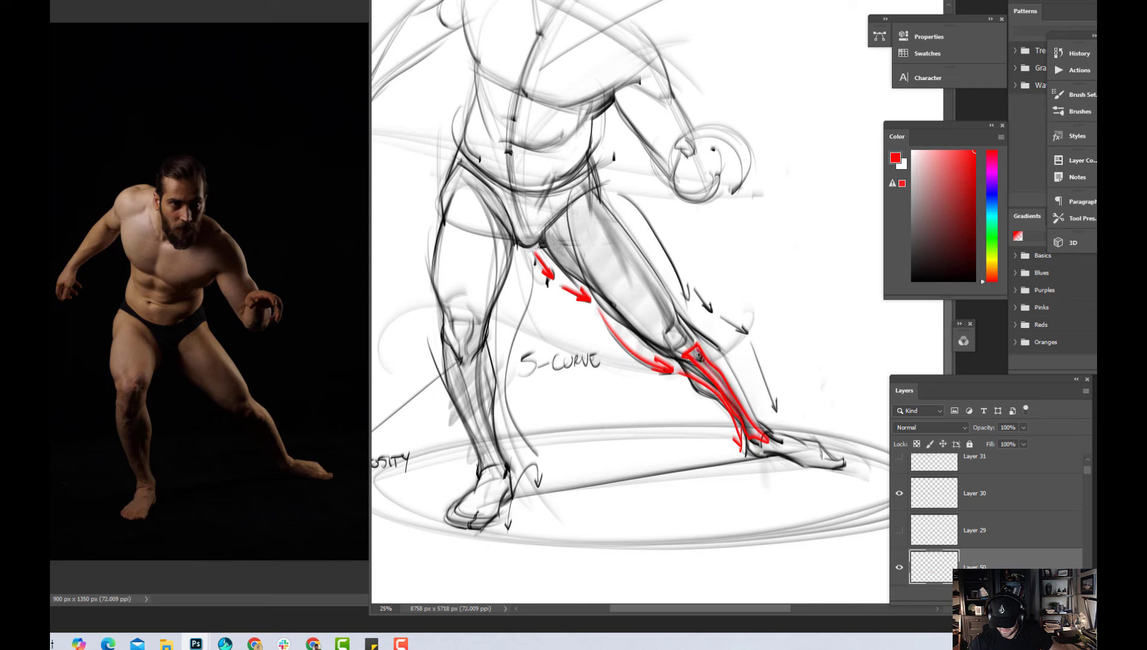
key("ctrl+z")
key("ctrl+z")
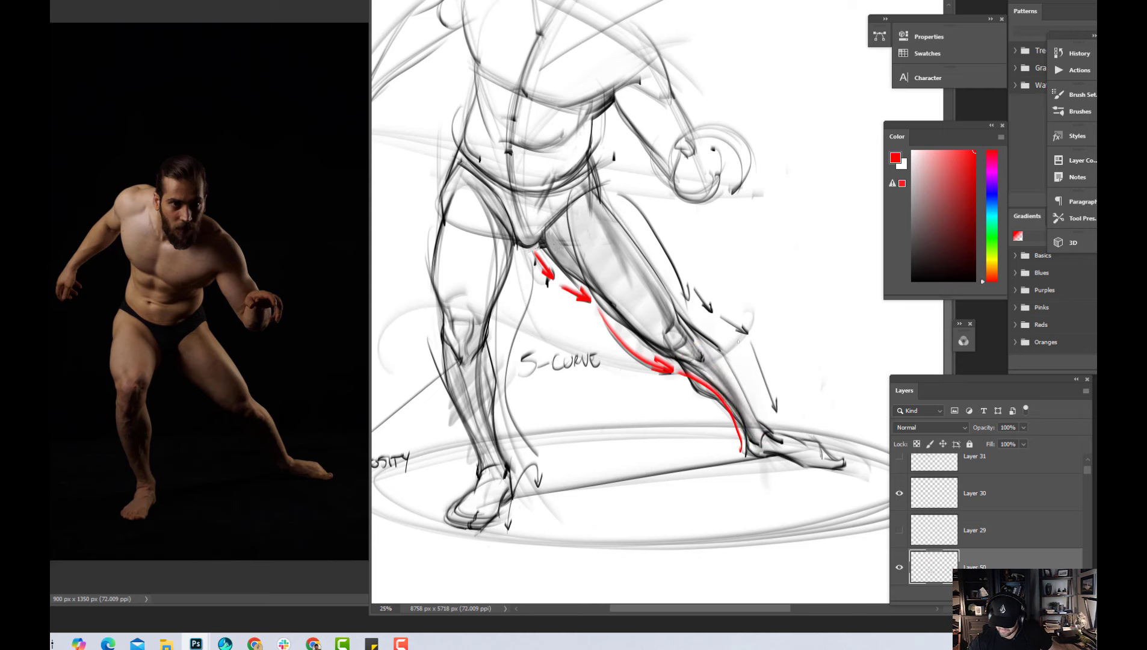
Draw red arrows along the outer contour of the extended leg, marking the thigh curve, the knee's angle changes and the straight shin
left_click_drag(722, 316, 747, 333)
left_click_drag(752, 345, 777, 411)
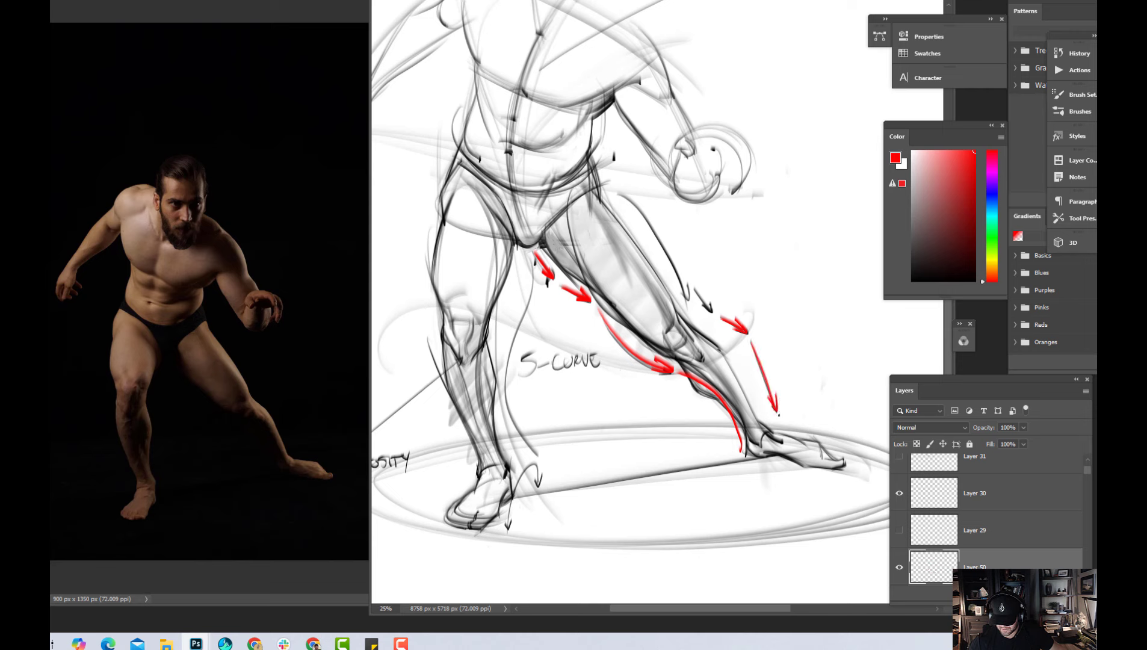
mouse_move(695, 290)
left_mouse_down()
mouse_move(712, 314)
mouse_move(702, 328)
left_mouse_up()
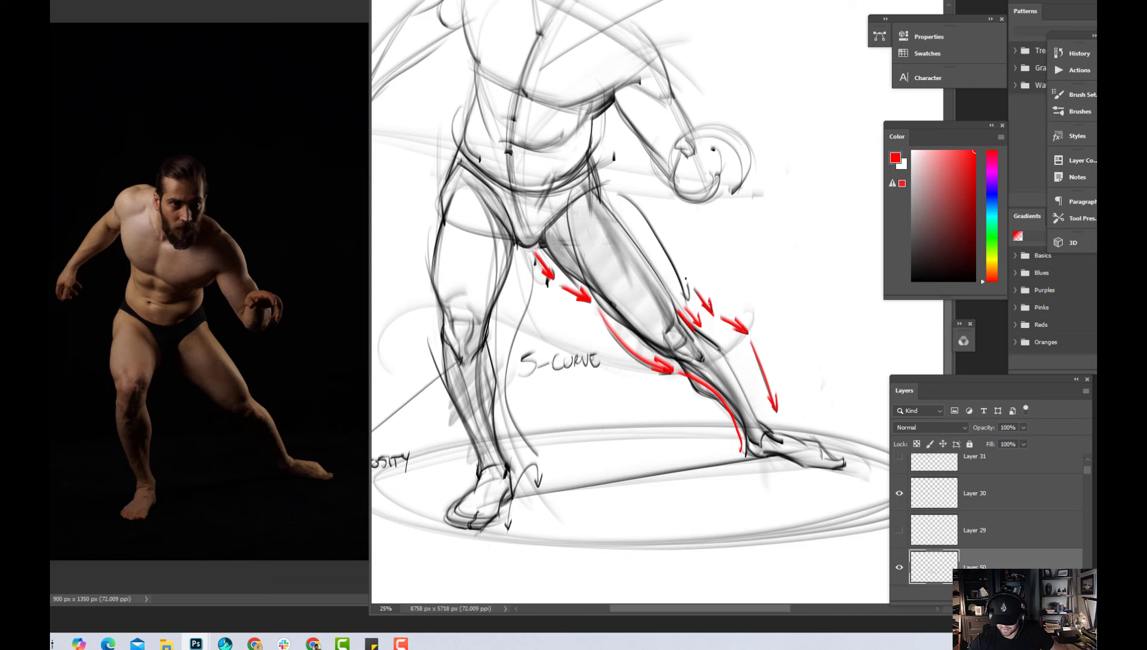
left_click_drag(622, 194, 689, 297)
left_click_drag(687, 275, 690, 292)
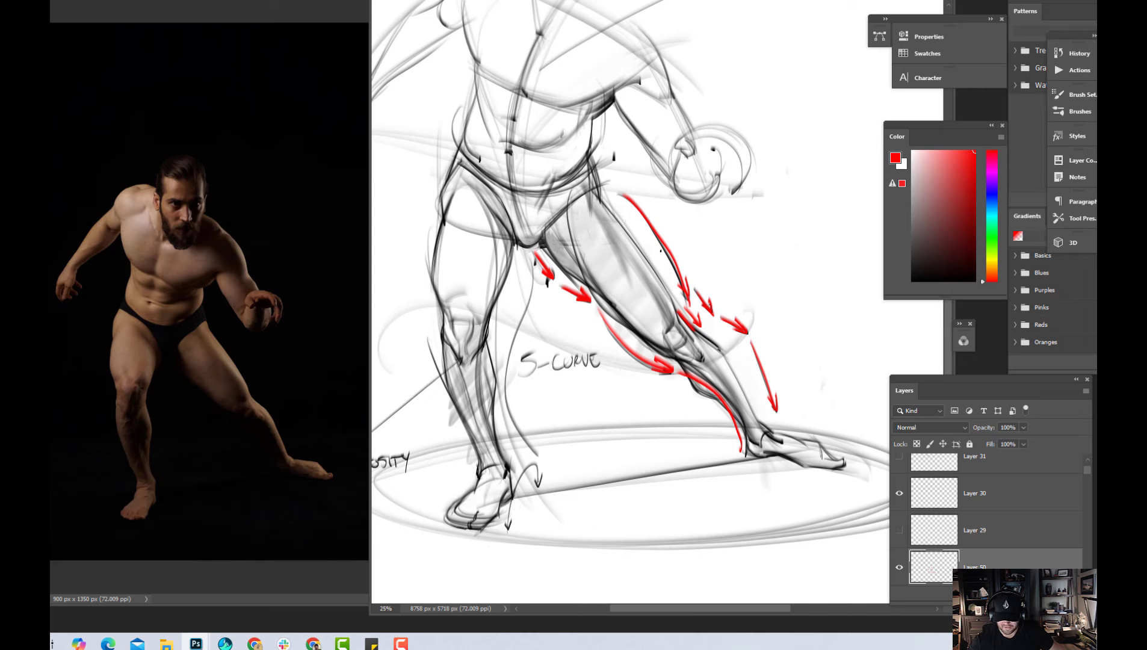
left_click_drag(655, 195, 702, 288)
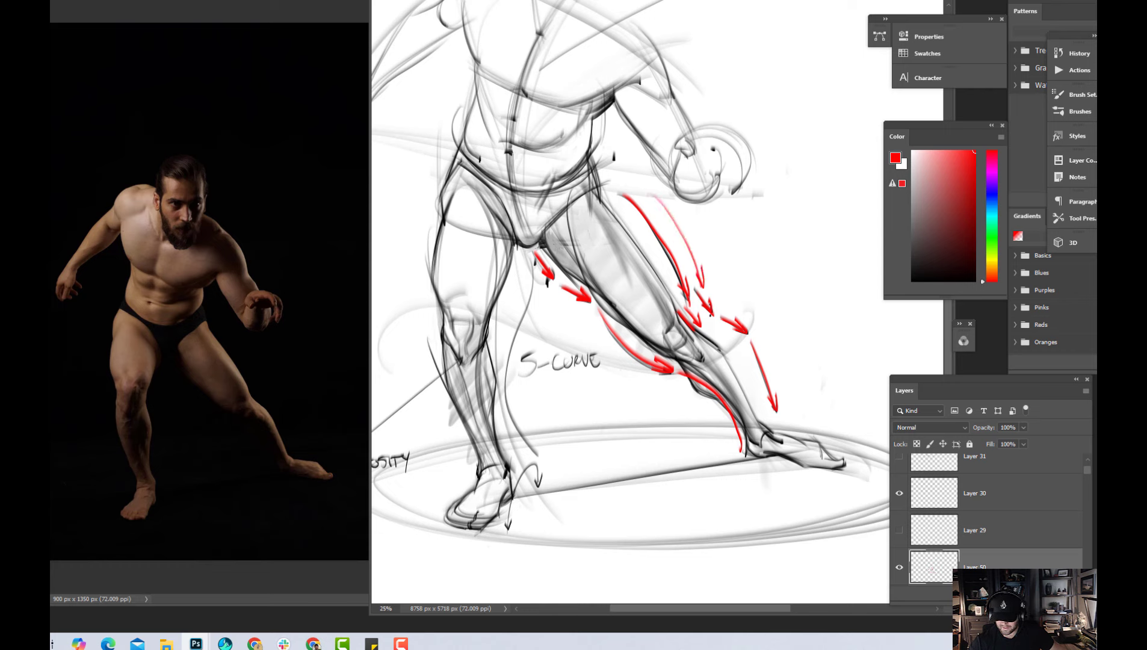
Hide the layer with the red leg arrows and add a new layer above it
left_click(899, 567)
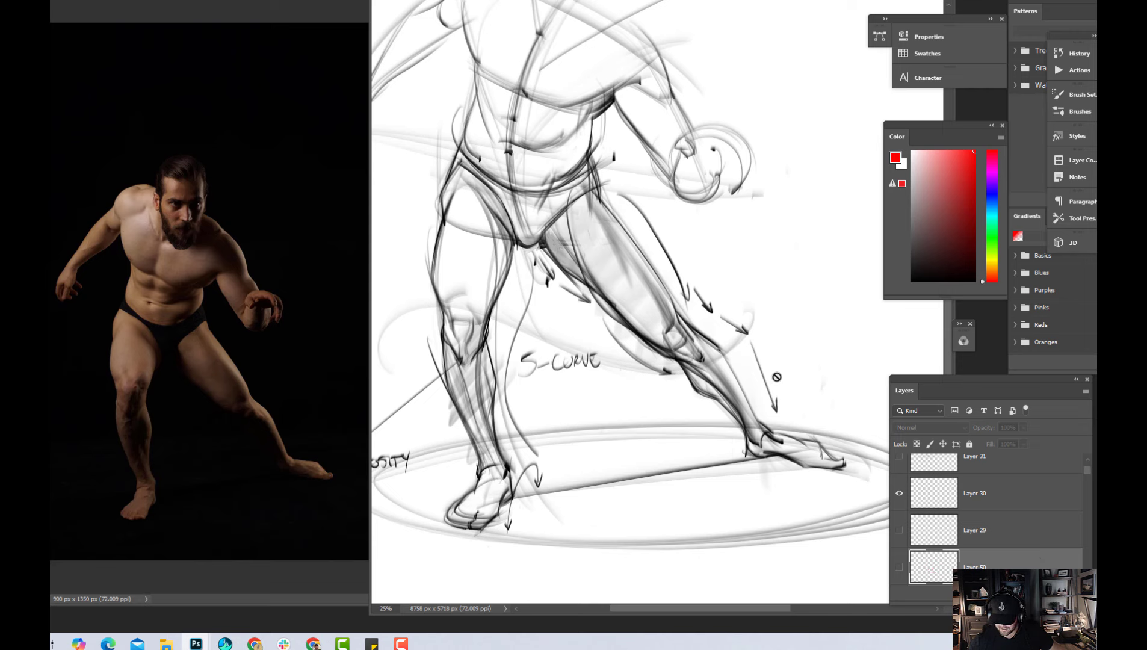
left_click(1028, 595)
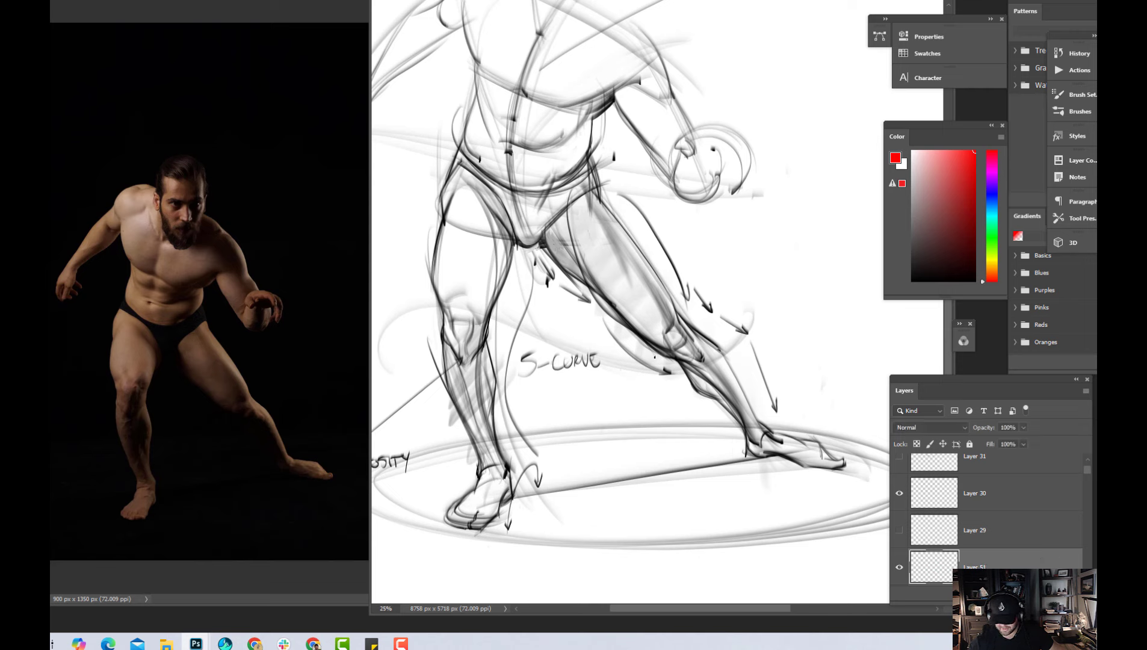
Examine the extended leg's contours in relation to the whole figure
key("ctrl+minus")
key("ctrl+plus")
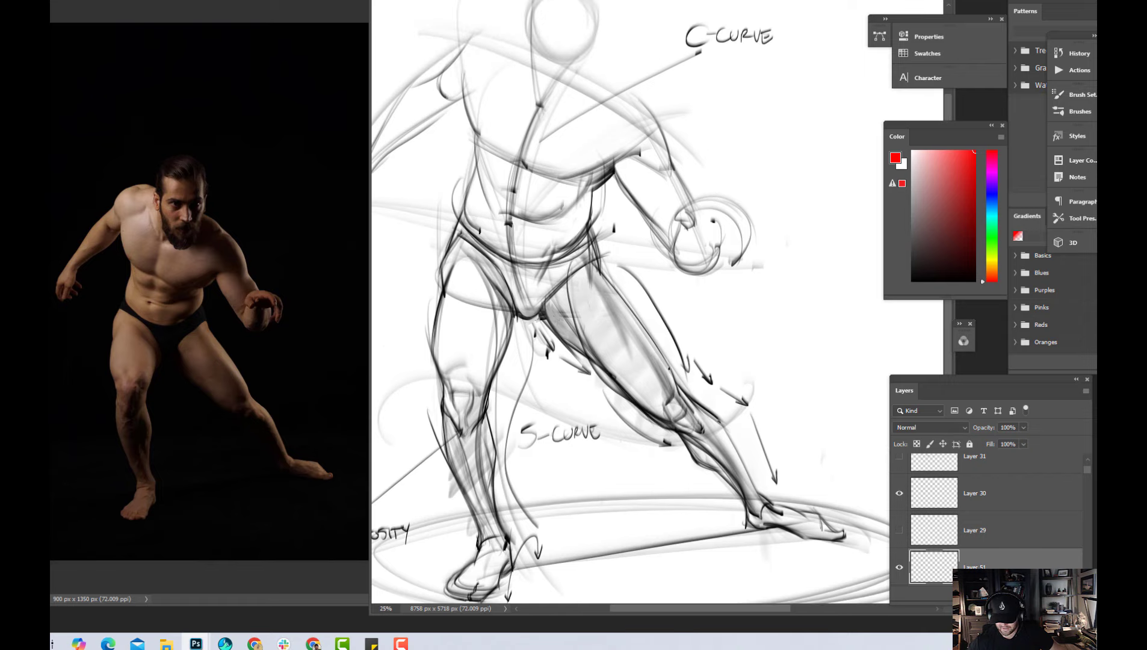
left_click_drag(710, 350, 716, 283)
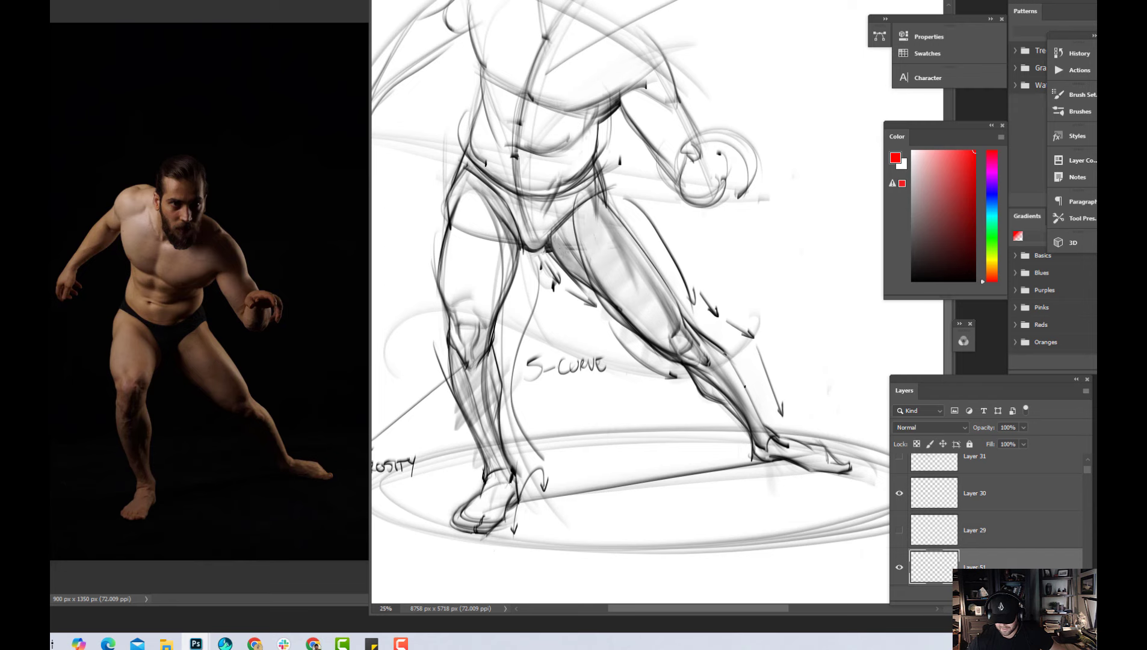
key("ctrl+minus")
key("ctrl+plus")
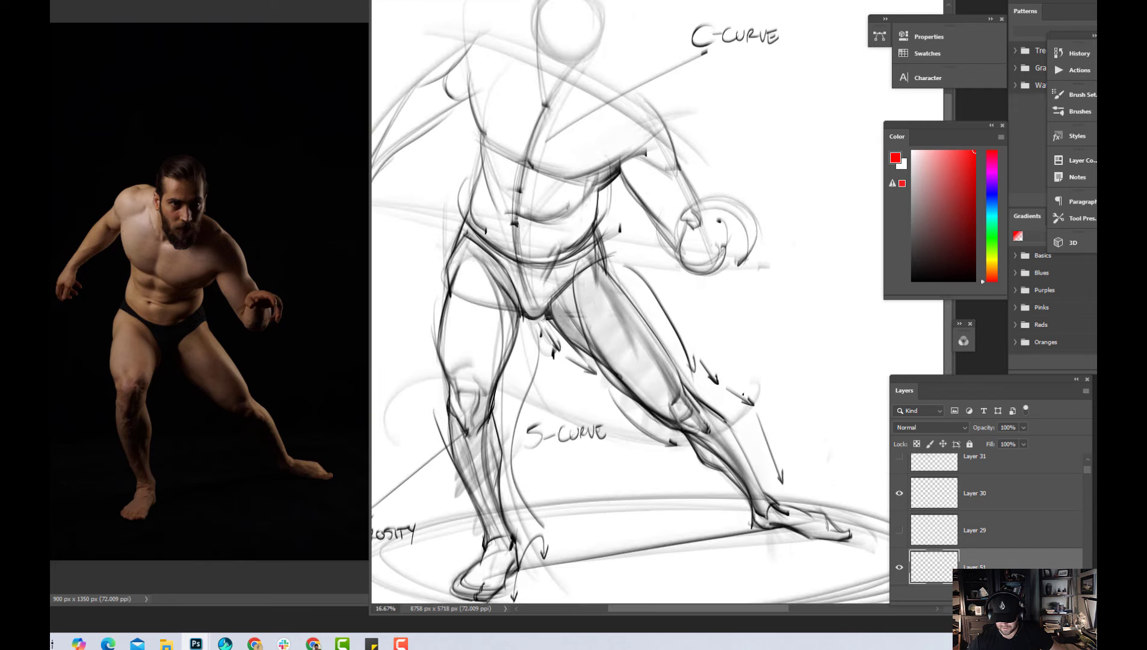
left_click_drag(674, 390, 727, 332)
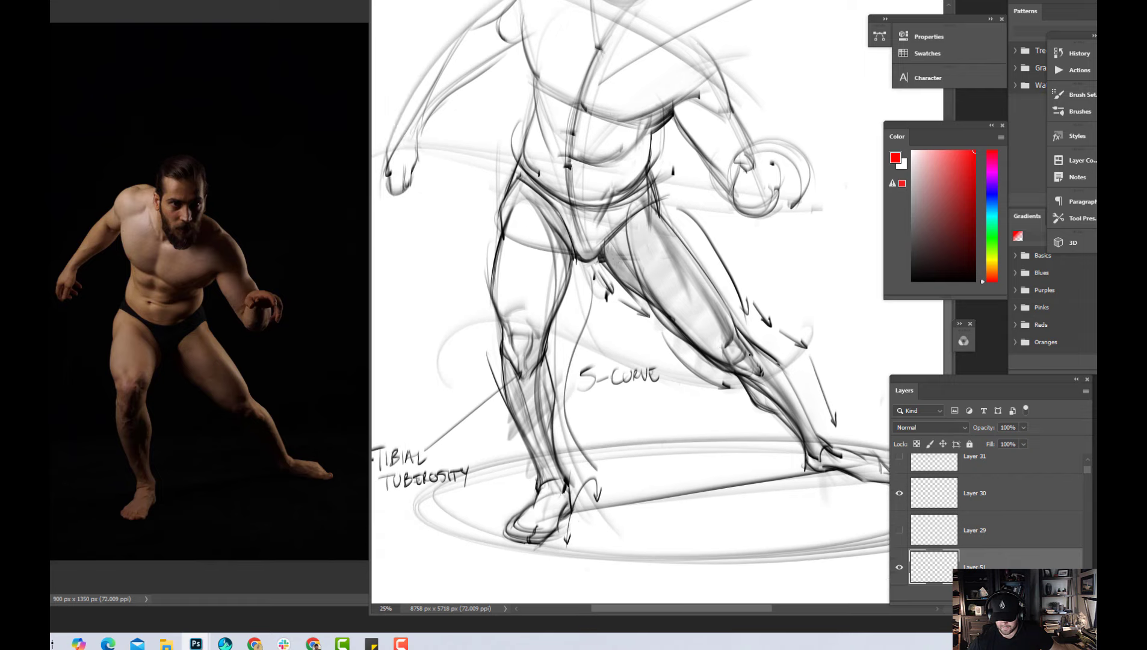
key("ctrl+minus")
key("ctrl+plus")
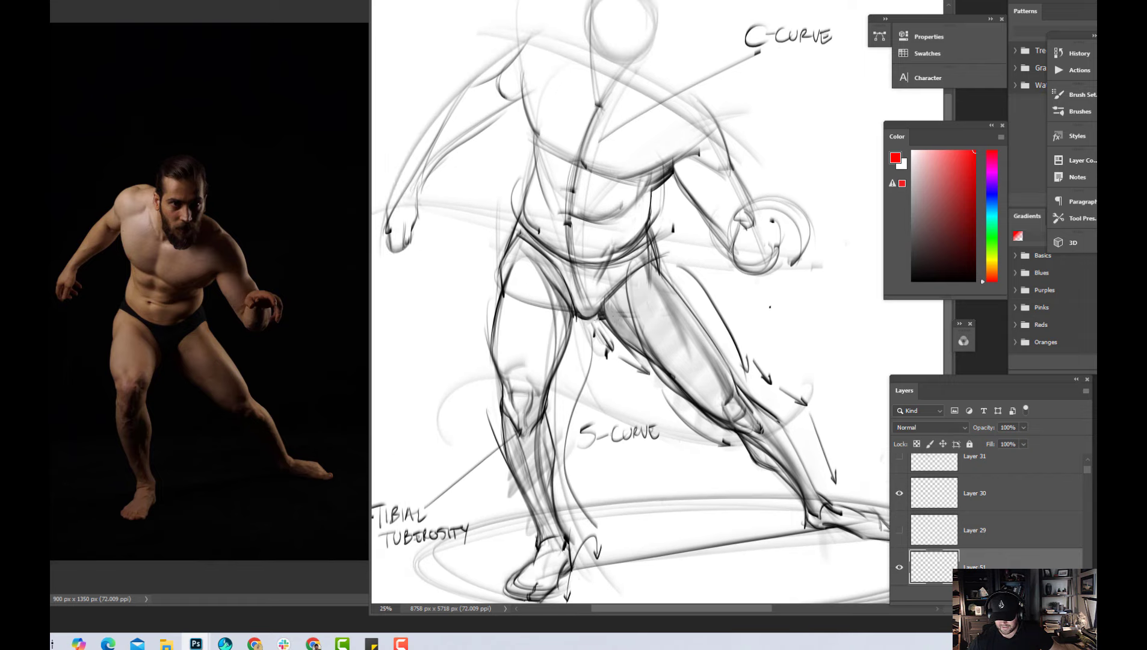
left_click_drag(803, 360, 766, 361)
Draw example pairs of parallel red strokes, straight and curved, in the blank area beside the extended leg
left_click_drag(749, 302, 750, 340)
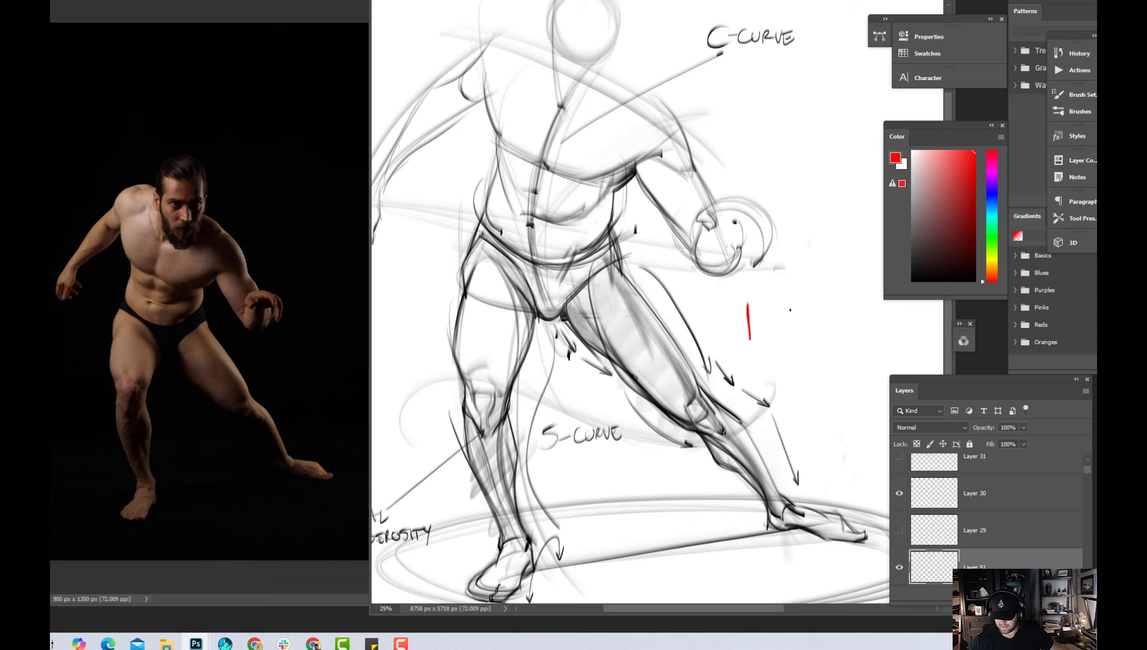
mouse_move(790, 303)
left_mouse_down()
mouse_move(791, 340)
mouse_move(831, 421)
left_mouse_up()
mouse_move(826, 355)
left_mouse_down()
mouse_move(838, 403)
mouse_move(861, 420)
left_mouse_up()
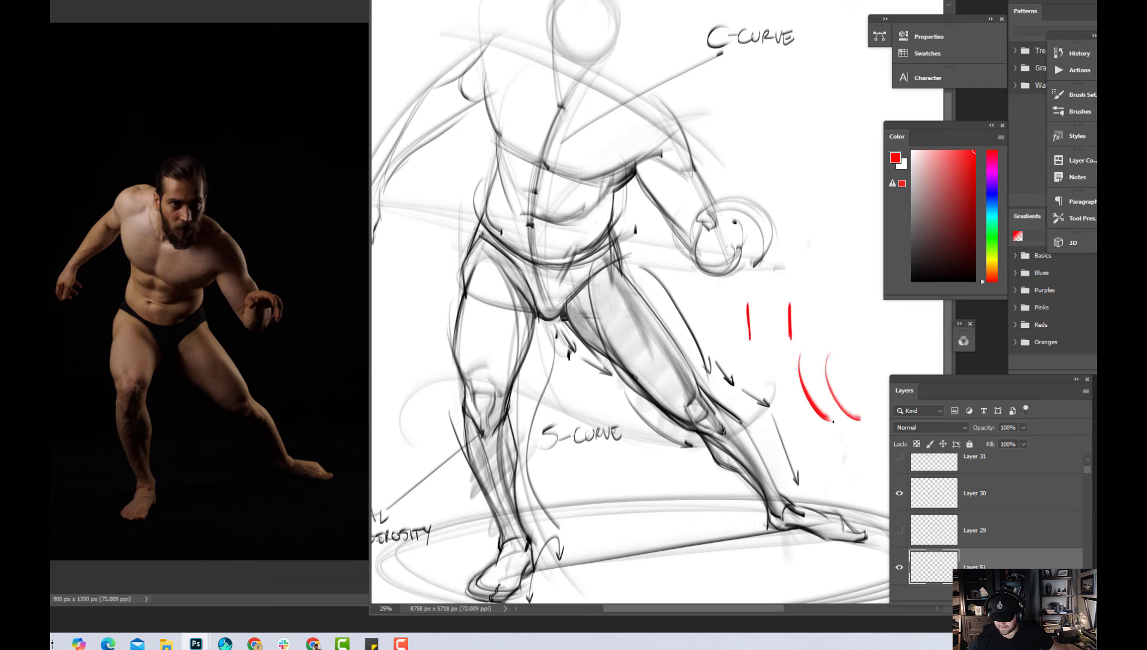
mouse_move(826, 354)
left_mouse_down()
mouse_move(840, 409)
mouse_move(854, 418)
left_mouse_up()
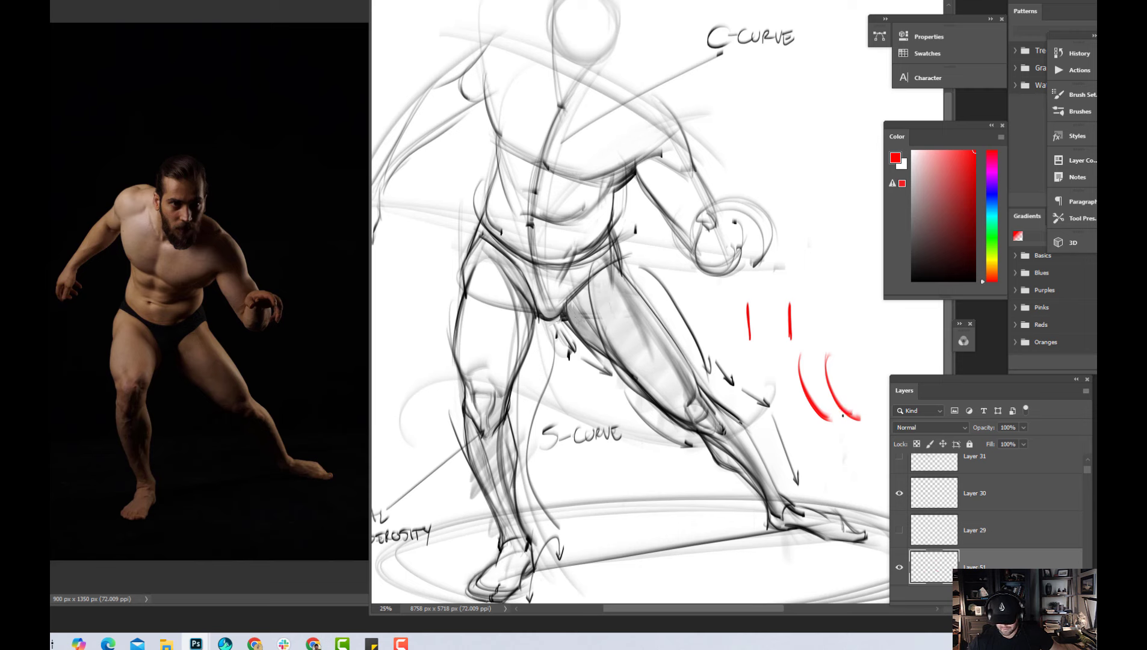
mouse_move(822, 255)
left_mouse_down()
mouse_move(832, 304)
mouse_move(856, 302)
mouse_move(842, 321)
left_mouse_up()
Hide the layer with the parallel example strokes and add another new layer
left_click(900, 568)
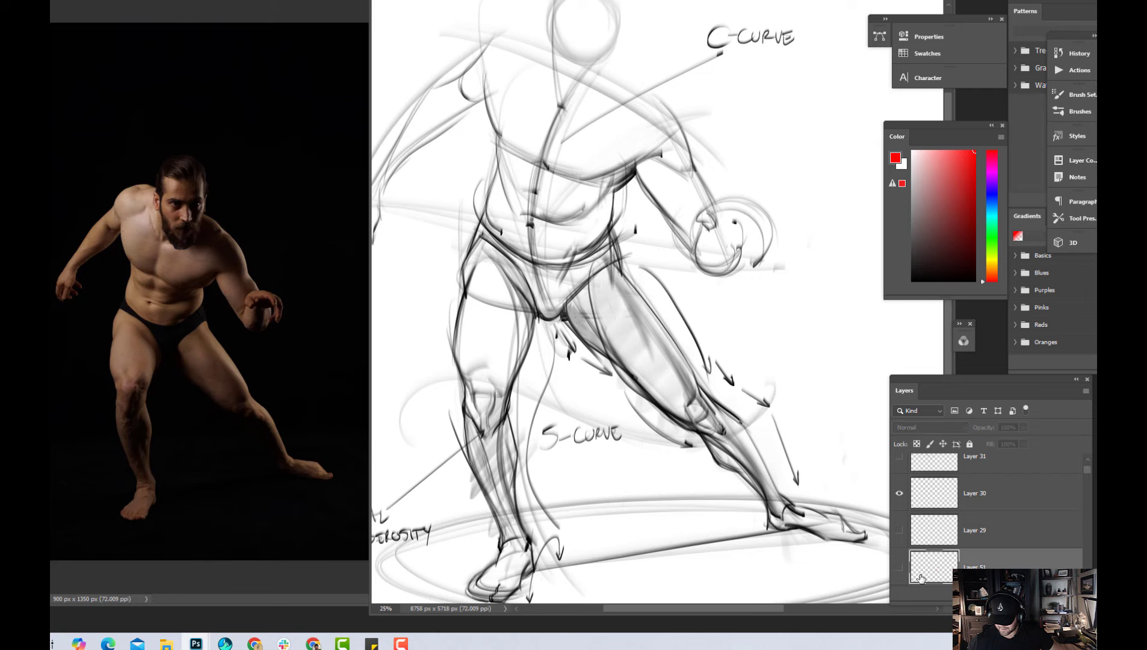
key("ctrl+minus")
key("ctrl+shift+alt+n")
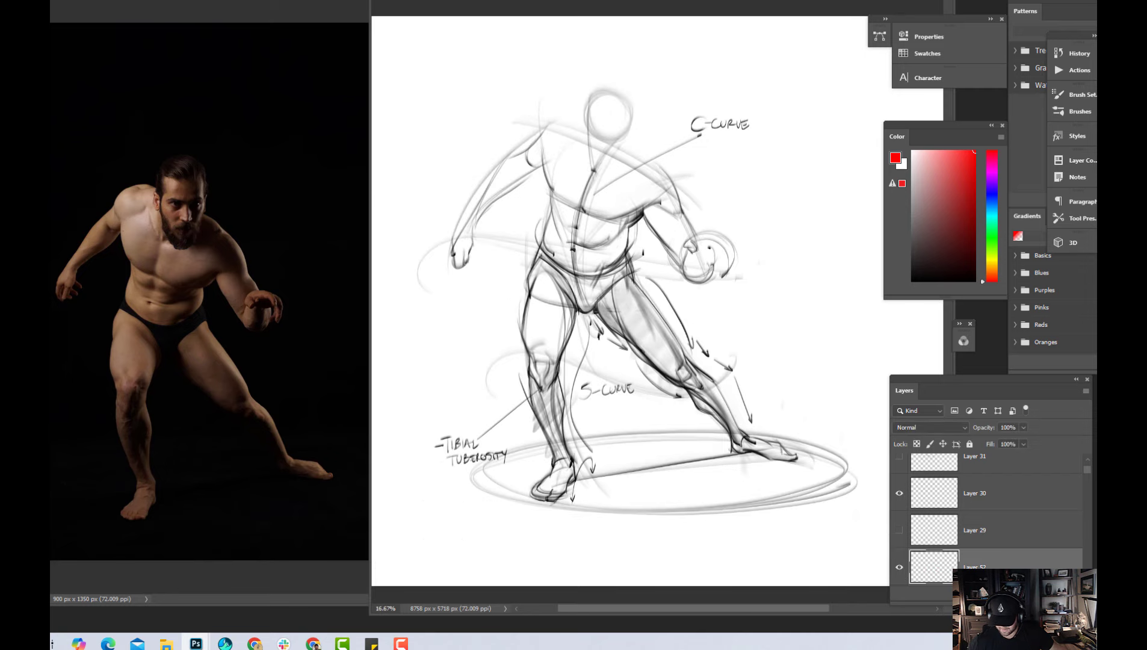
Examine the complete figure sketch, comparing the torso, arms and legs with the reference photo
key("ctrl+plus")
left_click_drag(648, 522, 684, 497)
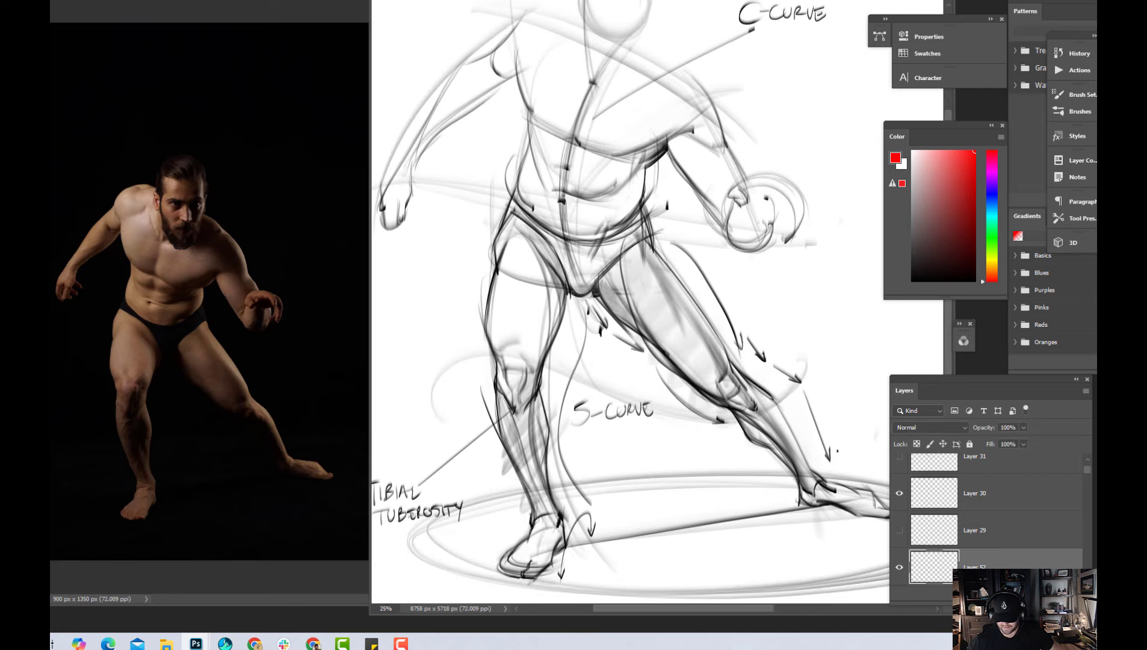
key("ctrl+minus")
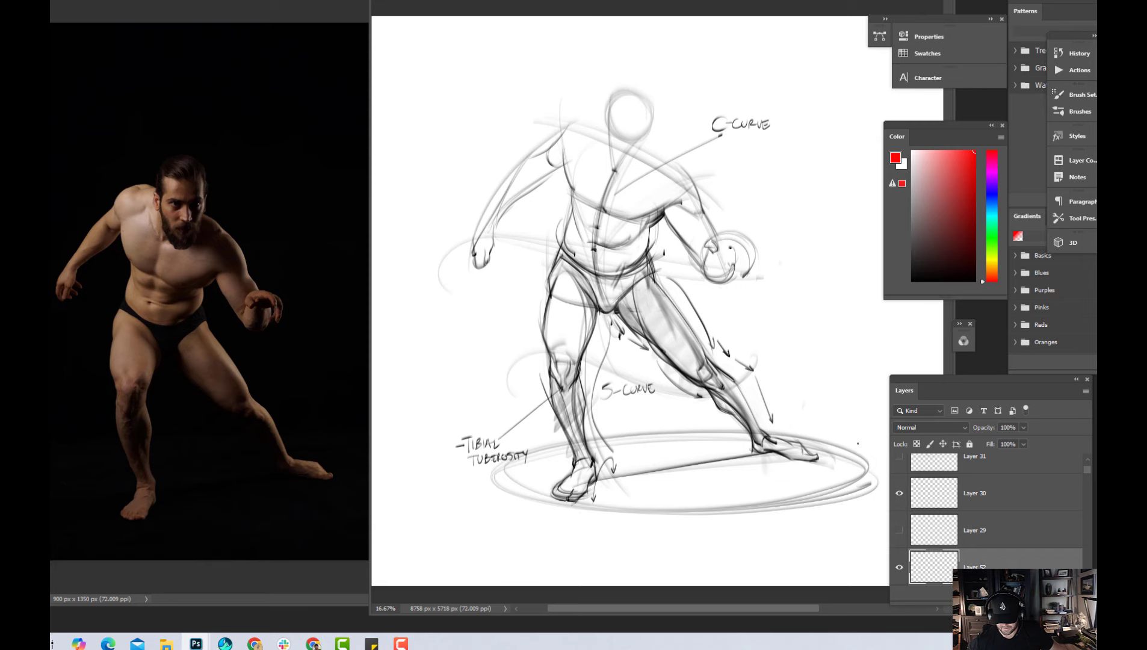
key("ctrl+plus")
left_click_drag(720, 429, 764, 507)
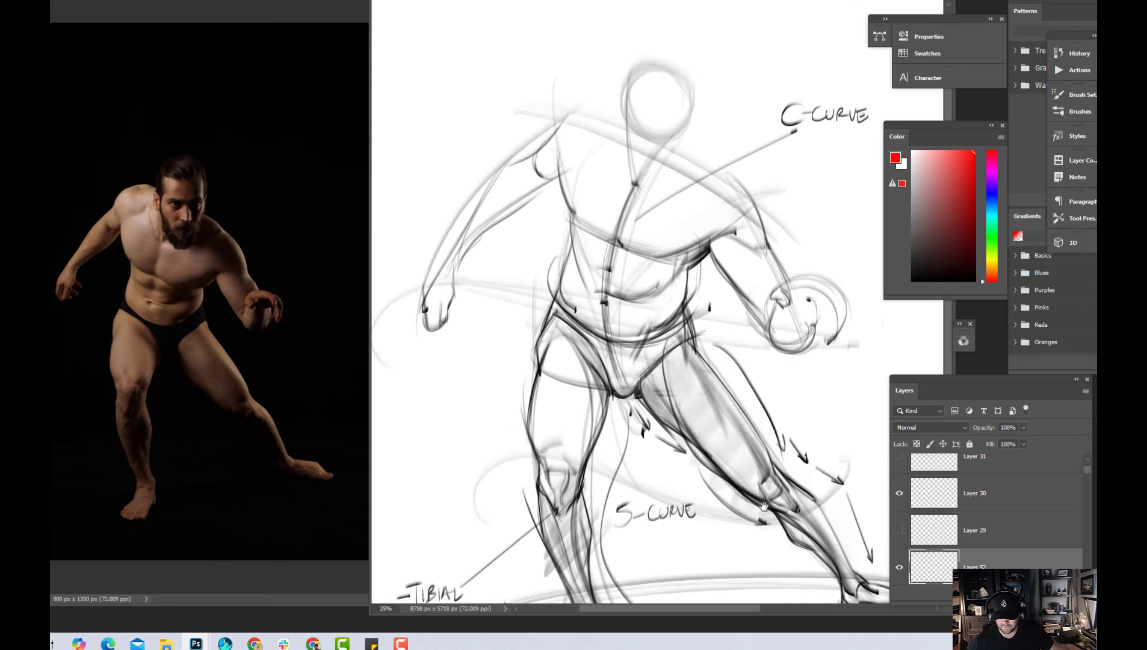
key("ctrl+minus")
key("ctrl+plus")
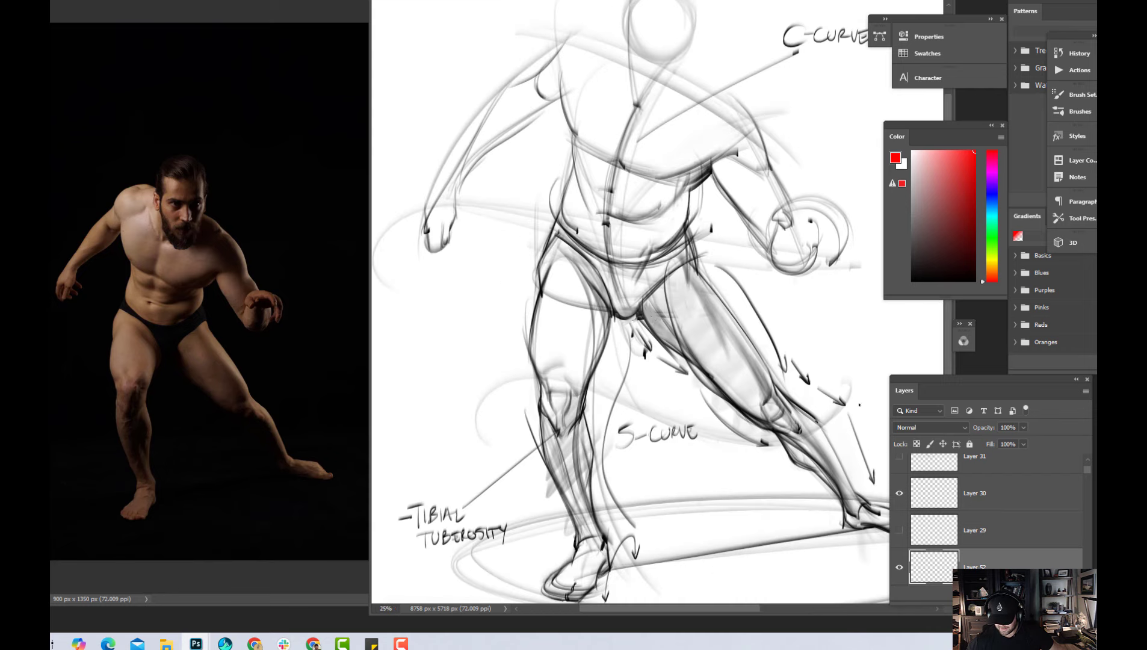
mouse_move(855, 425)
left_mouse_down()
mouse_move(820, 449)
mouse_move(861, 513)
left_mouse_up()
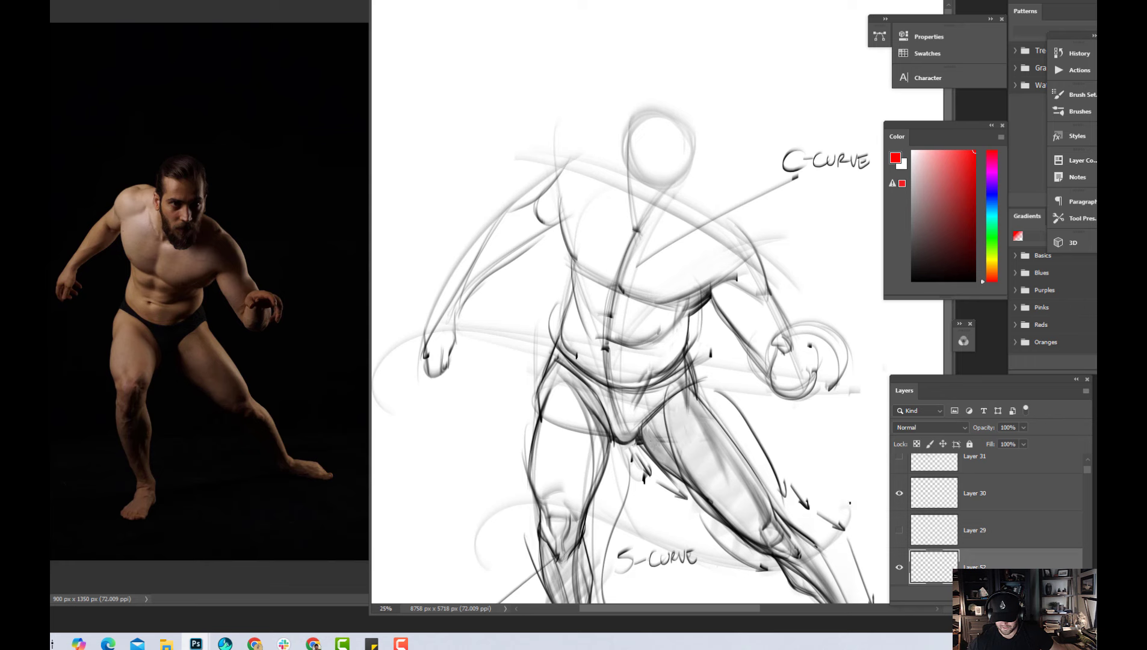
key("ctrl+minus")
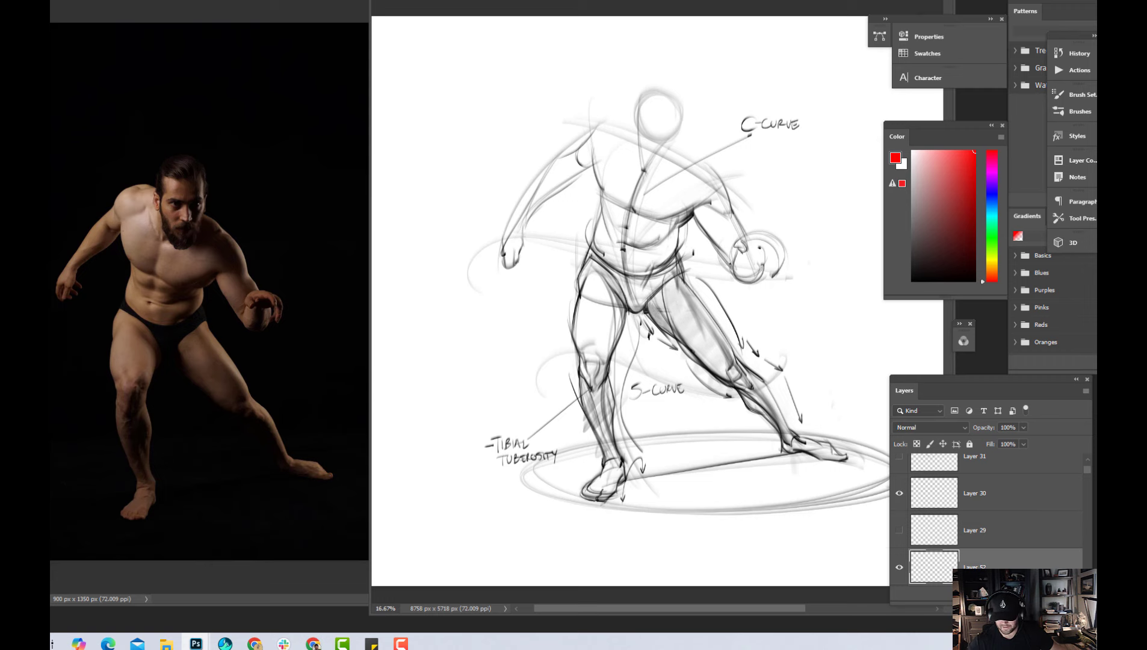
key("ctrl+plus")
left_click_drag(780, 301, 764, 336)
key("ctrl+minus")
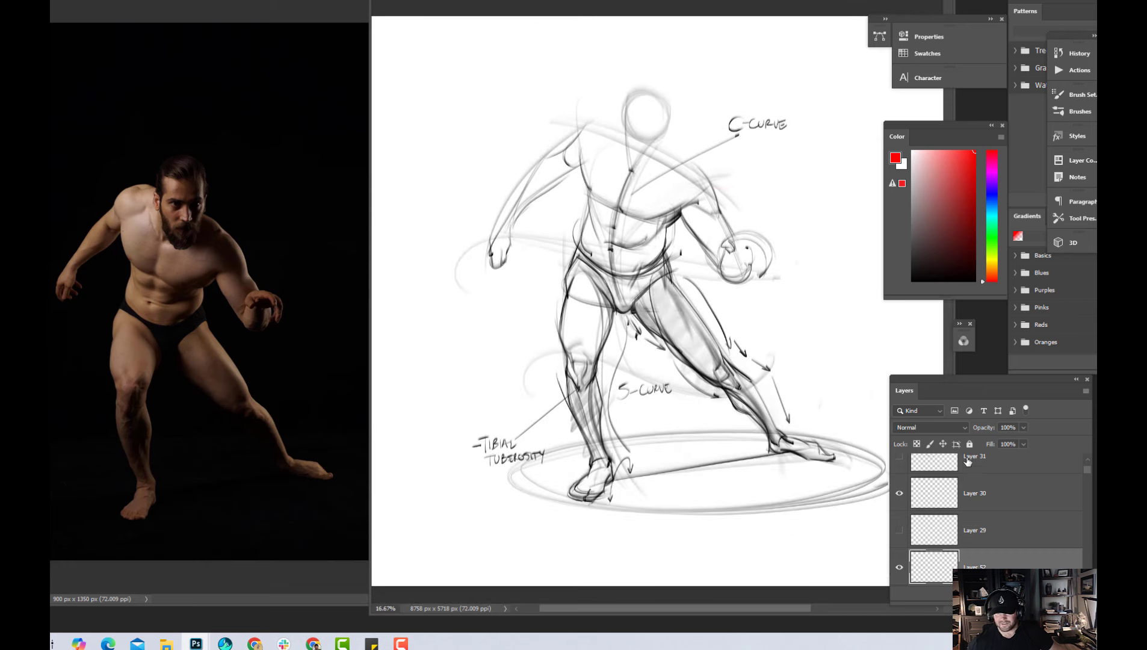
Create a merged copy of the sketch layers at the top of the stack, and hide the original layers
left_click(1008, 482)
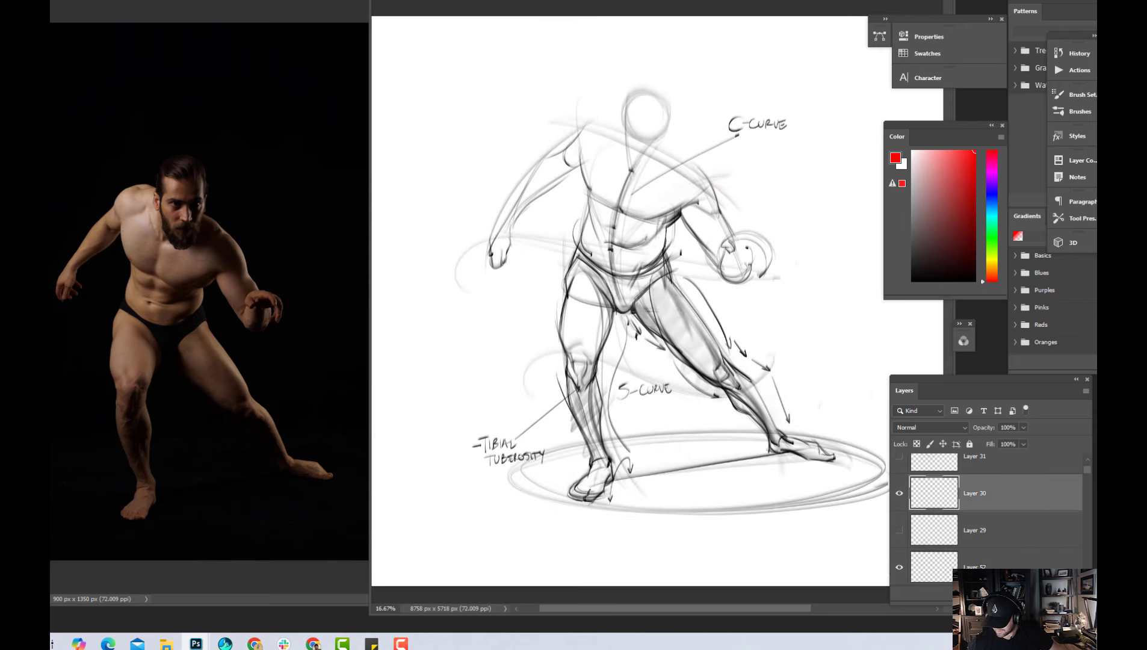
key("ctrl+shift+alt+n")
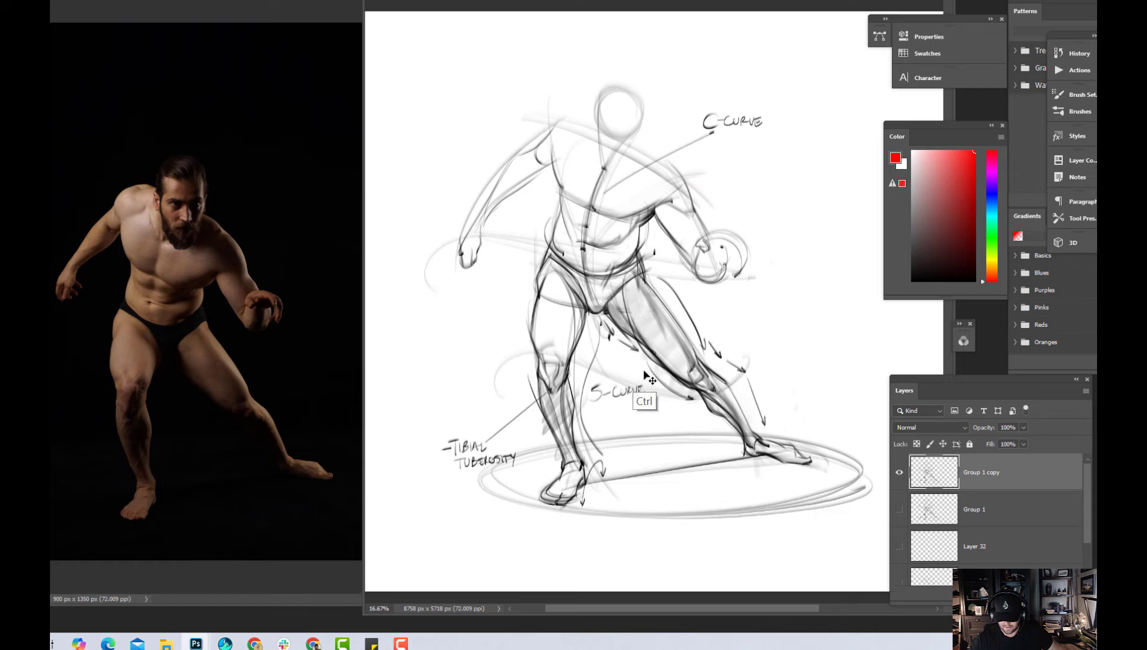
key("ctrl+plus")
left_click_drag(640, 397, 690, 519)
key("ctrl+minus")
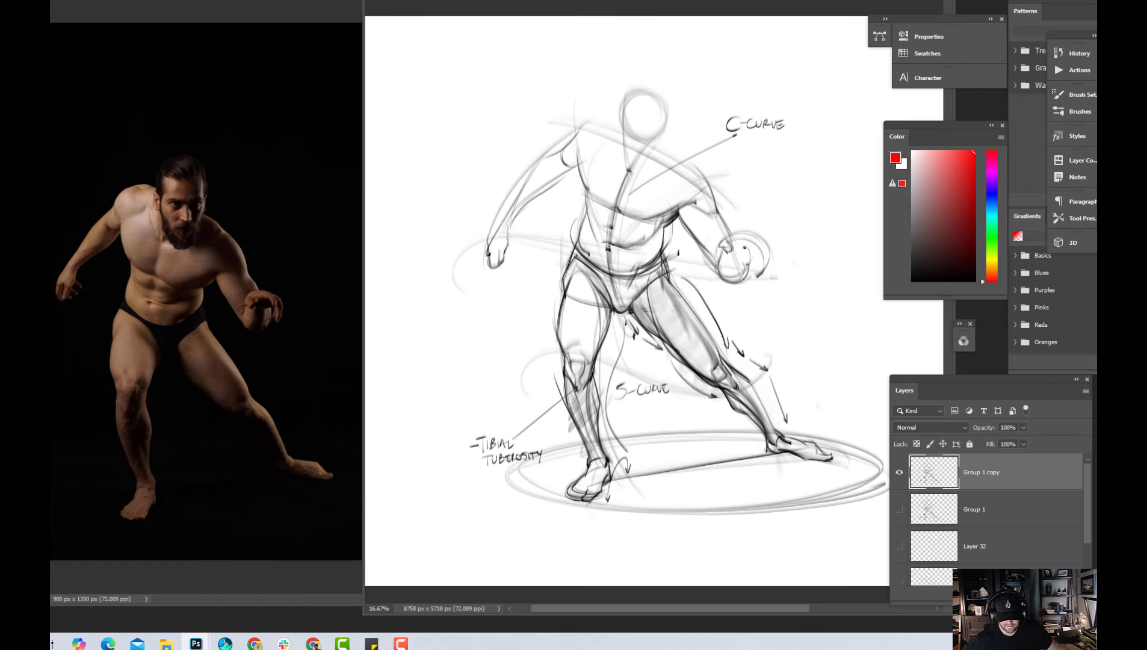
Lasso the head, torso, arms and C-curve note above the pelvis, and use Free Transform to squash them slightly shorter and narrower
mouse_move(789, 161)
left_mouse_down()
mouse_move(800, 81)
mouse_move(629, 44)
mouse_move(550, 71)
left_mouse_up()
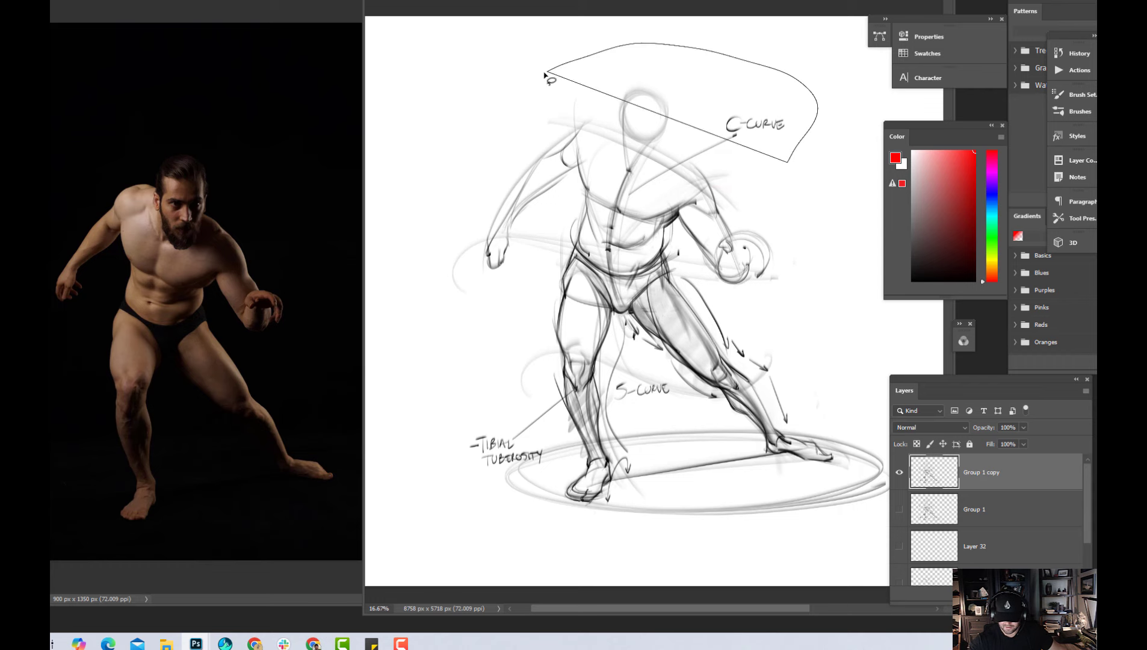
mouse_move(511, 104)
left_mouse_down()
mouse_move(525, 283)
mouse_move(570, 252)
mouse_move(577, 210)
mouse_move(578, 245)
mouse_move(596, 263)
mouse_move(639, 272)
mouse_move(679, 245)
mouse_move(694, 273)
mouse_move(762, 322)
mouse_move(835, 279)
mouse_move(841, 147)
mouse_move(730, 77)
mouse_move(545, 91)
left_mouse_up()
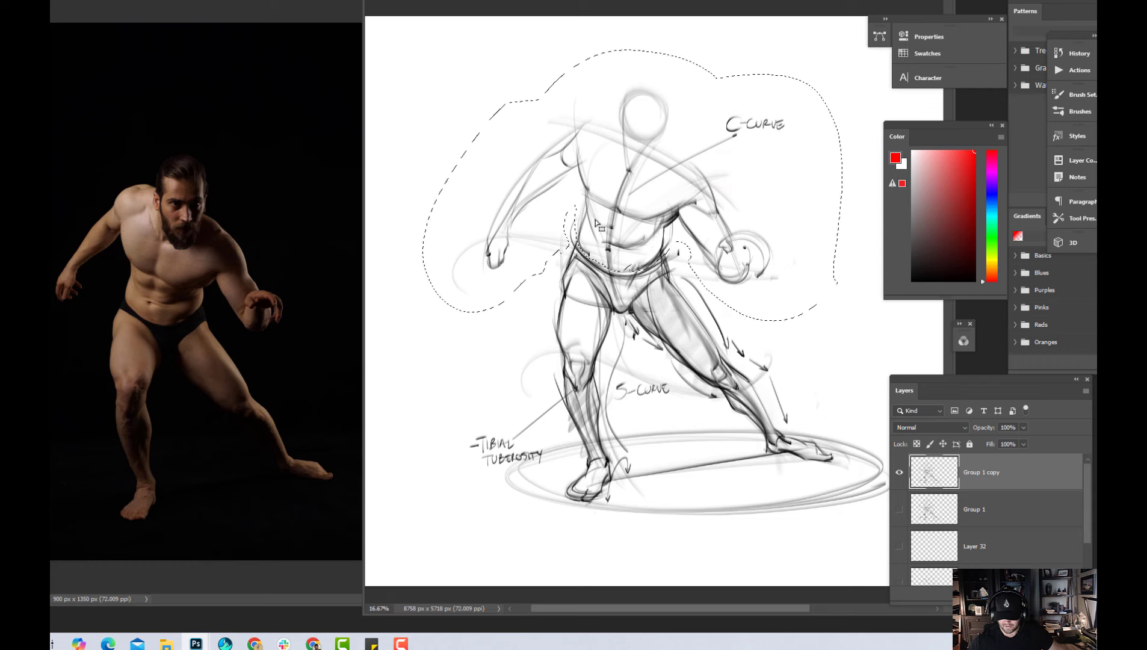
key("ctrl+t")
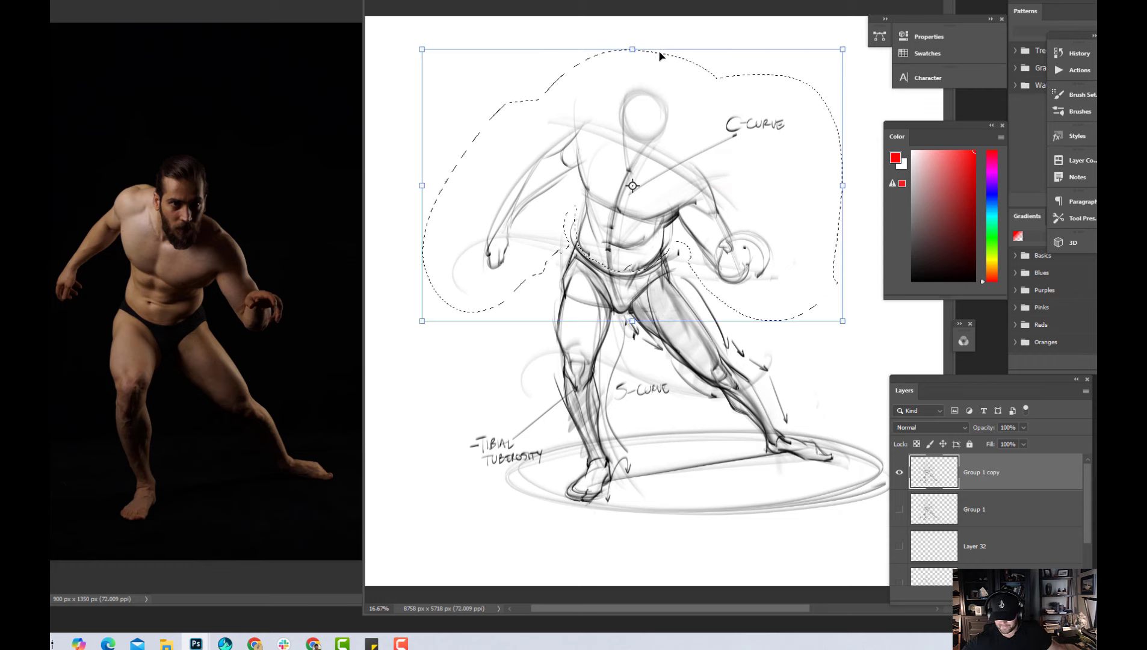
left_click_drag(633, 50, 632, 58)
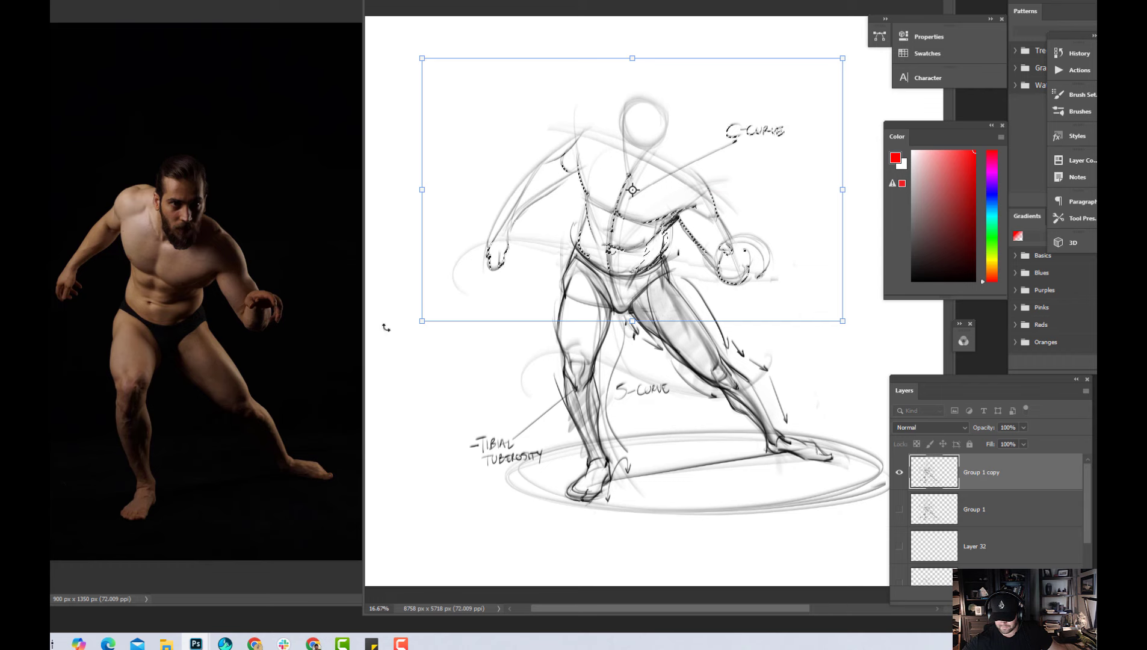
left_click_drag(422, 324, 424, 323)
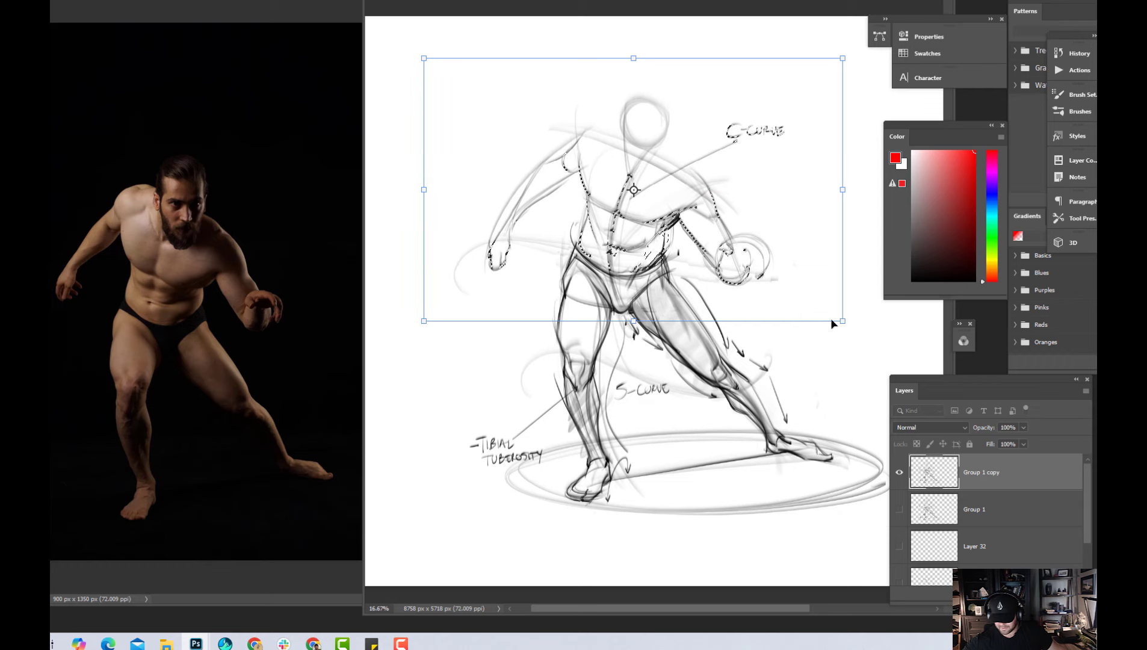
left_click_drag(843, 321, 840, 320)
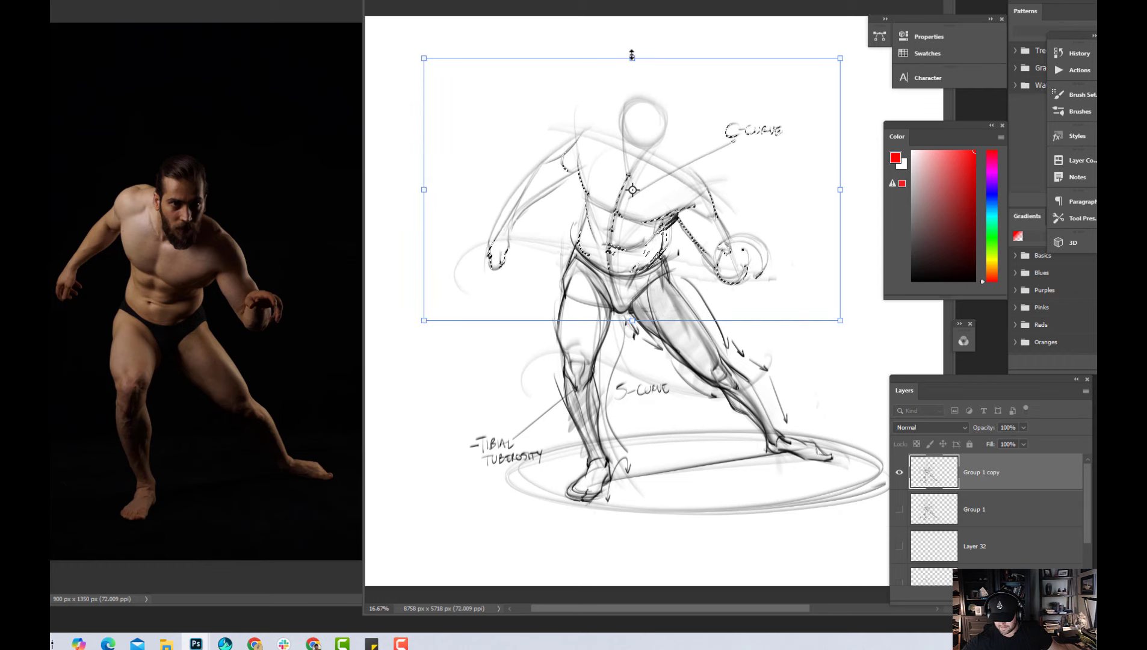
left_click_drag(632, 55, 633, 61)
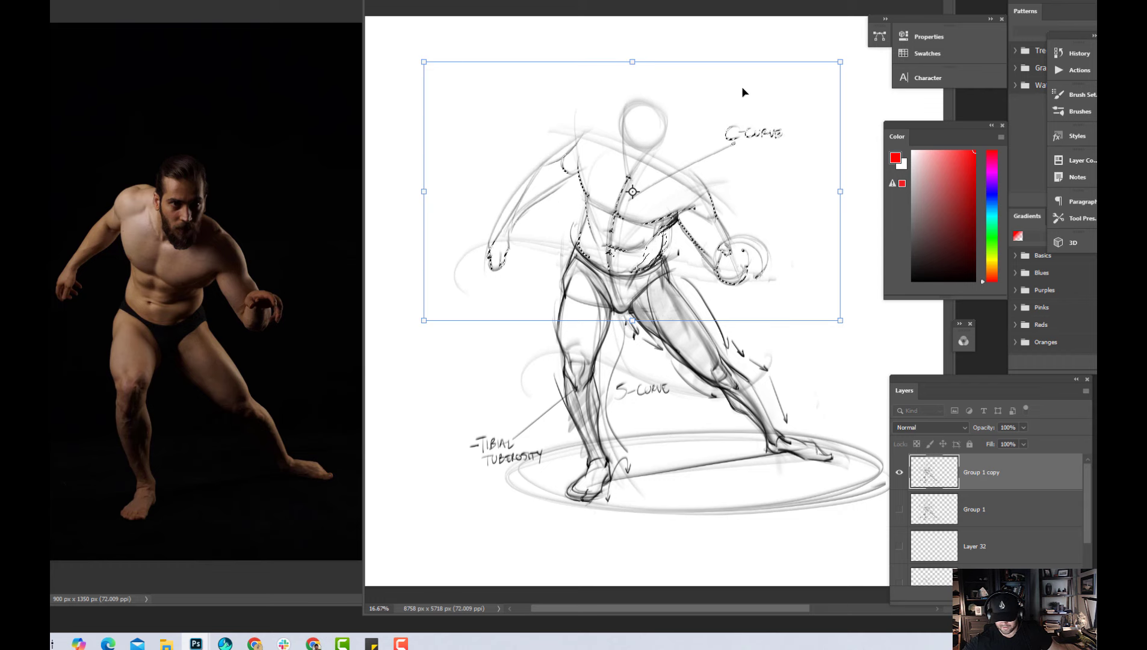
Rotate the selected upper body slightly clockwise, shrink it a touch, apply the transform and deselect
left_click_drag(879, 120, 881, 143)
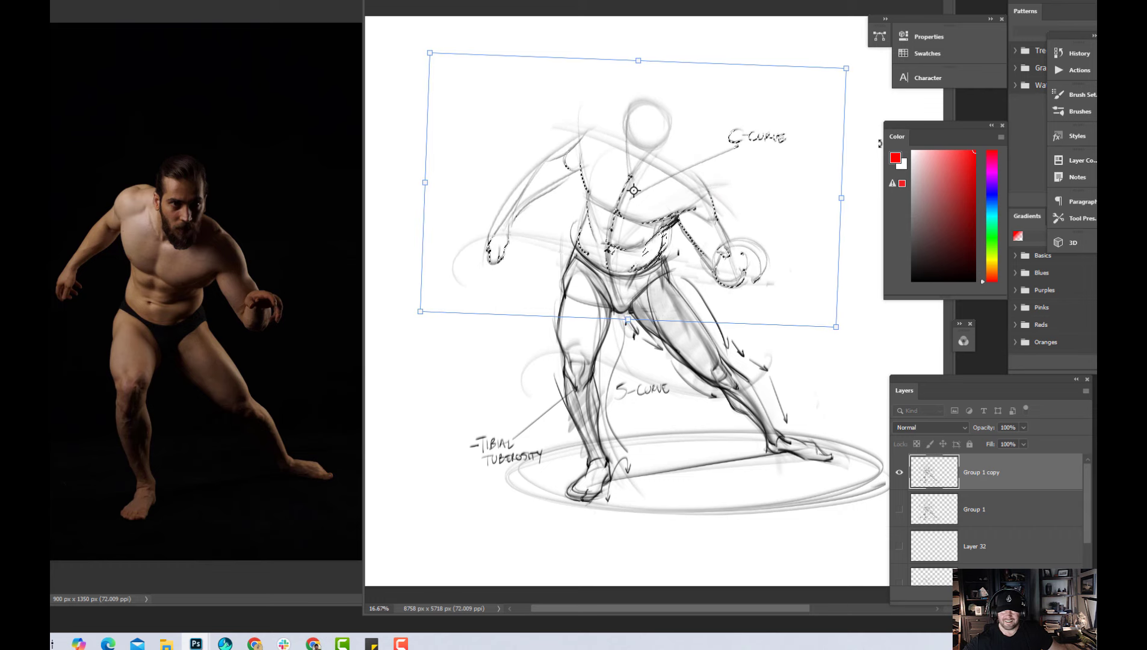
left_click_drag(880, 144, 880, 146)
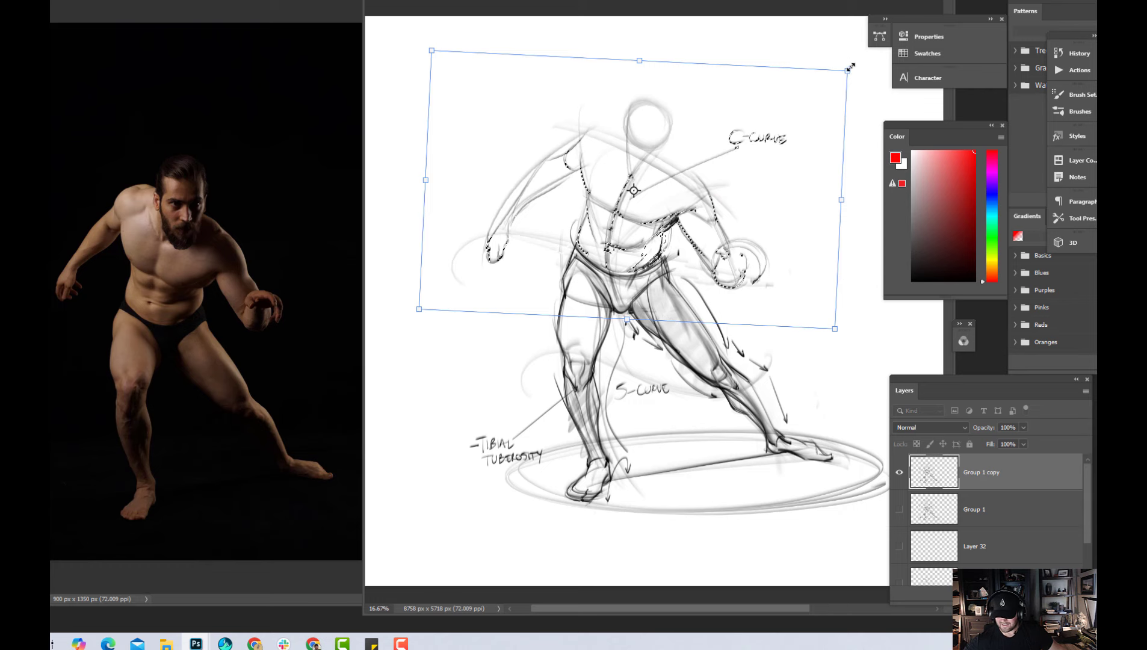
left_click_drag(847, 71, 850, 69)
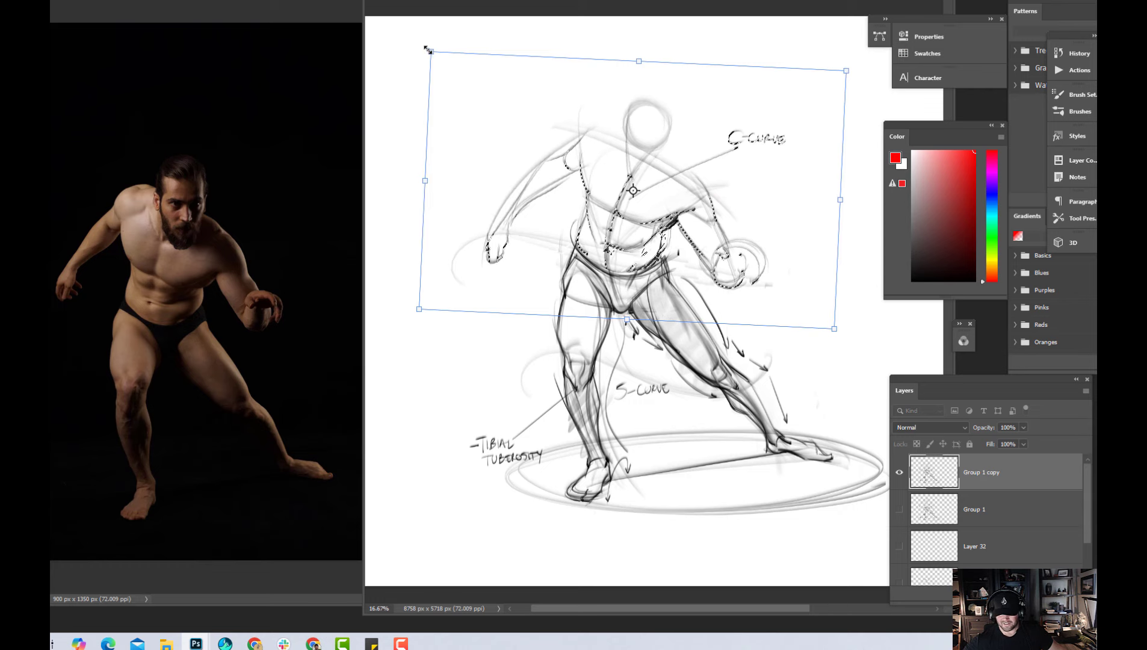
left_click_drag(431, 52, 432, 52)
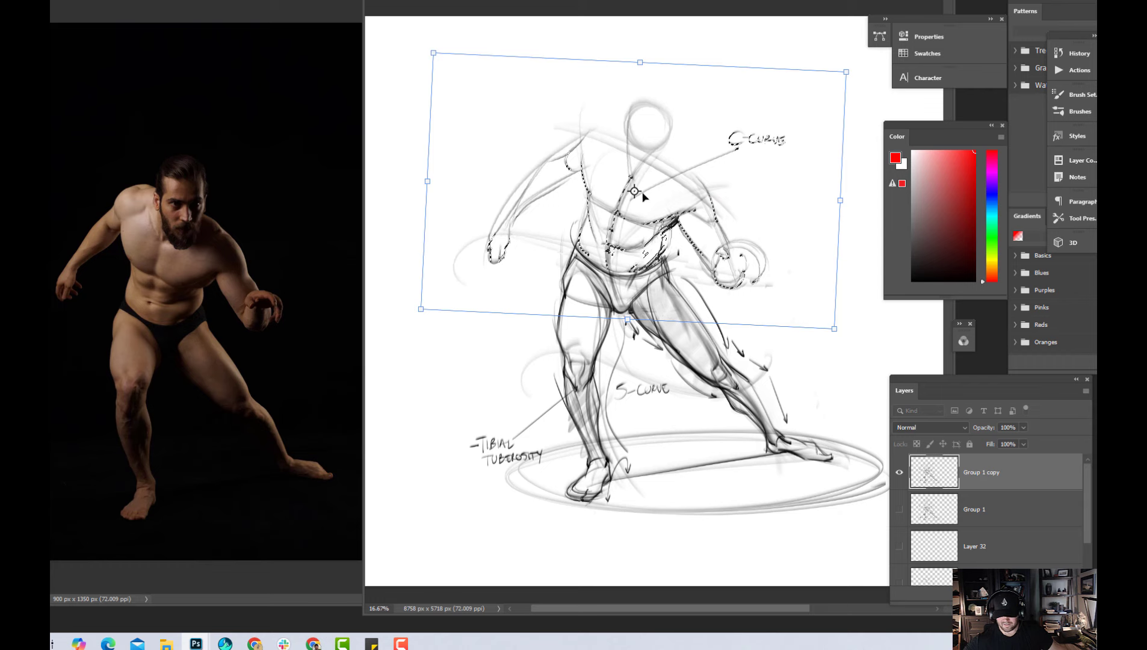
key("Return")
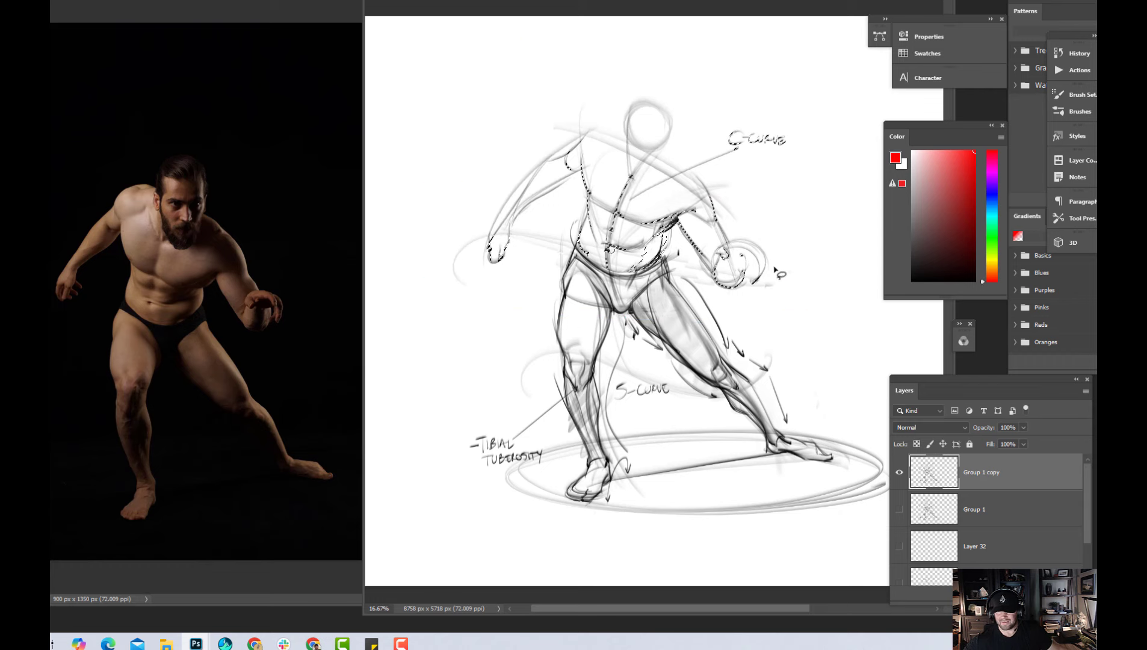
key("ctrl+d")
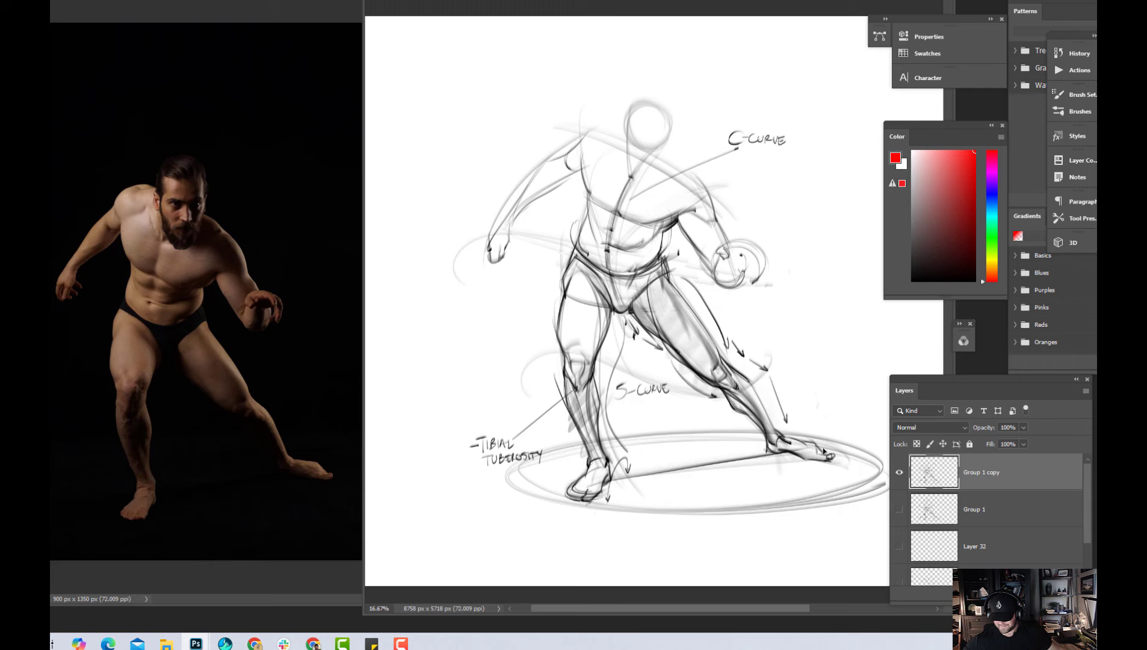
Save the file, add a new layer, and draw a short black stroke along the extended leg's outer hip
key("ctrl+s")
key("ctrl+shift+alt+n")
scroll(626, 301, "right", 2)
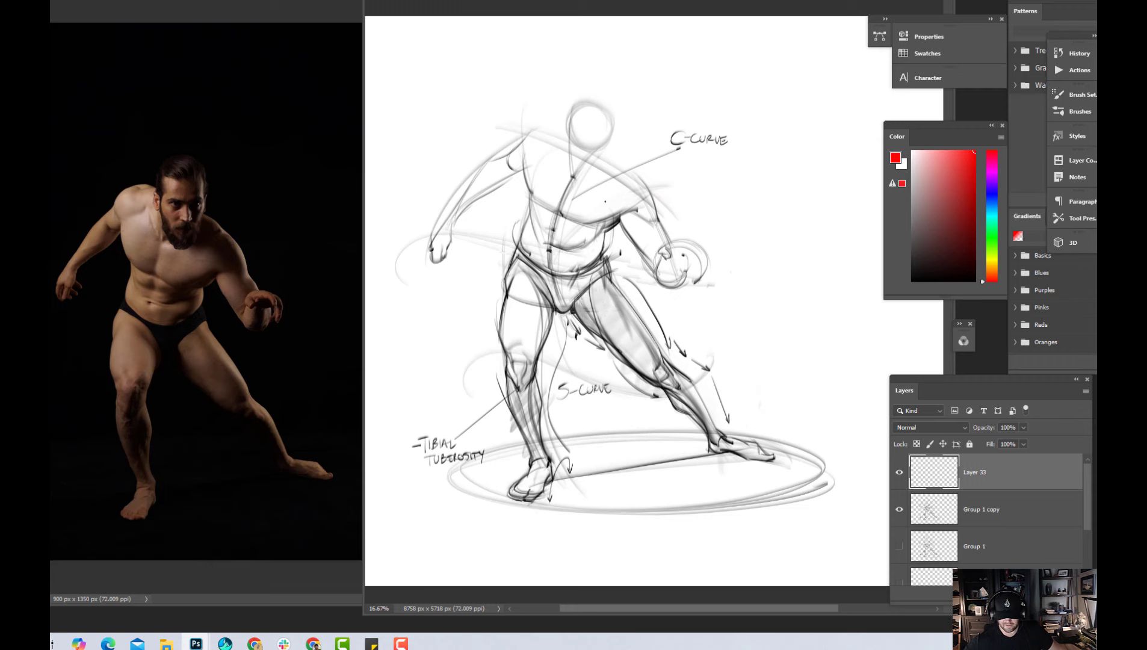
scroll(626, 301, "left", 3)
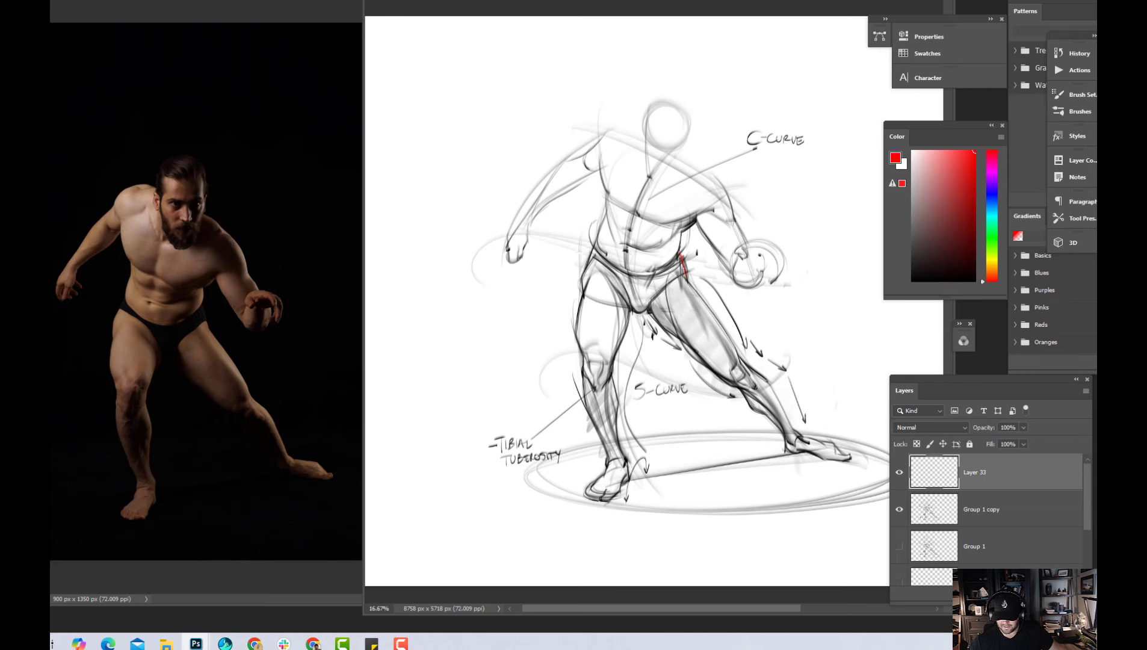
left_click_drag(928, 272, 913, 281)
left_click_drag(681, 253, 688, 280)
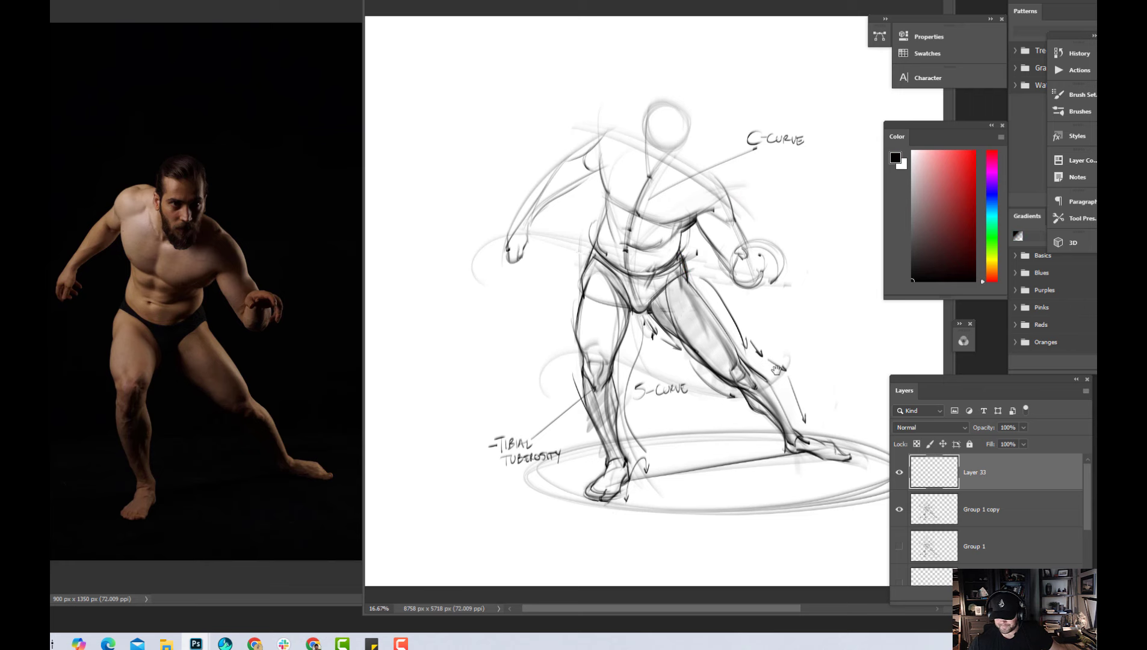
scroll(781, 366, "right", 1)
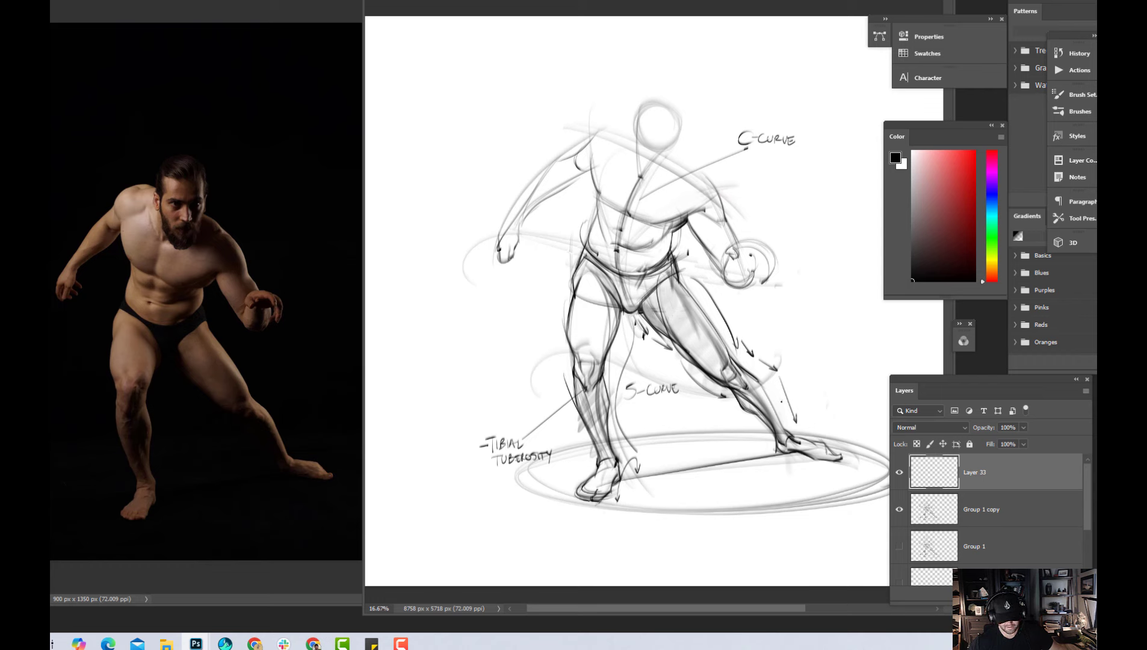
key("ctrl+plus")
left_click_drag(715, 421, 710, 449)
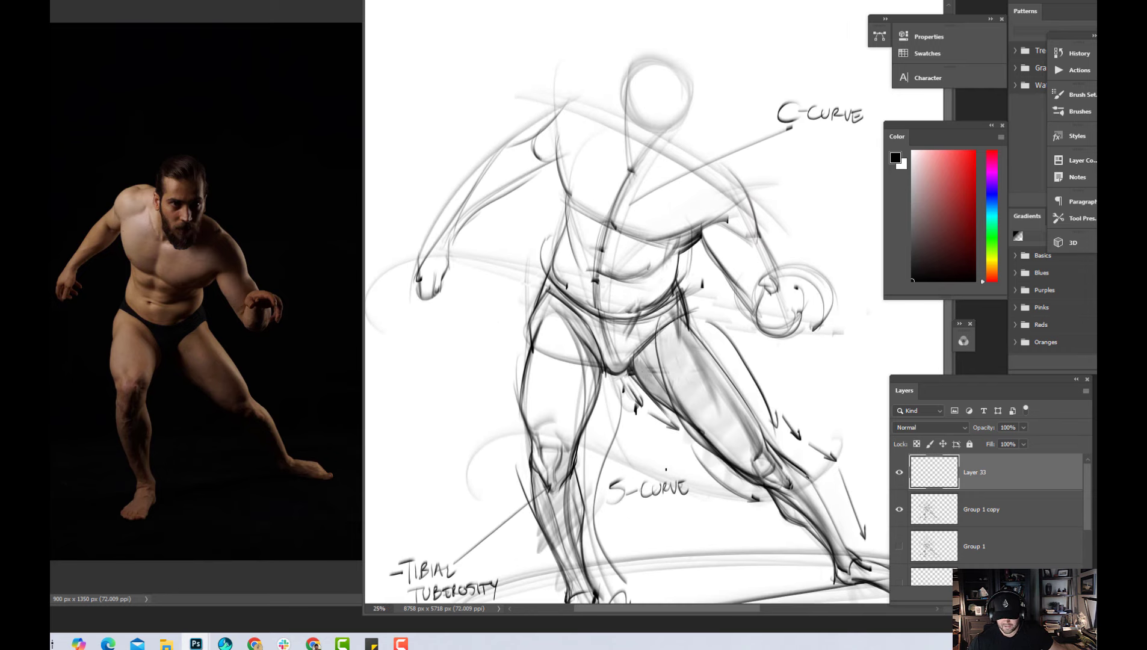
key("ctrl+minus")
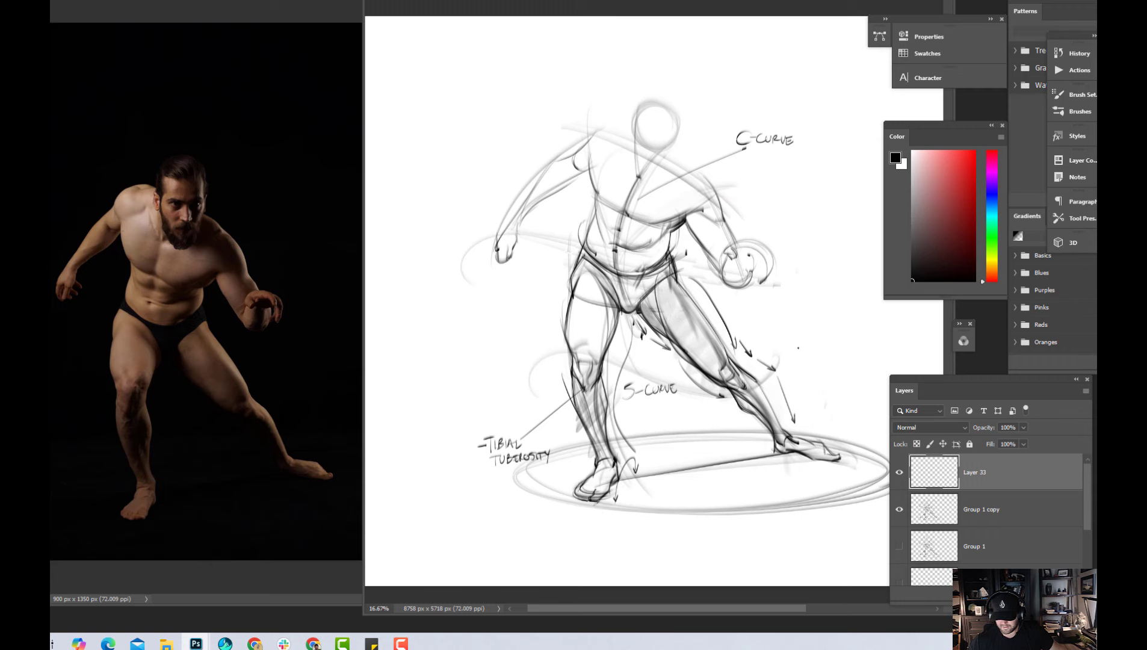
Add another new layer and darken the ribcage and waist contour on the standing-leg side of the torso
key("ctrl+shift+alt+n")
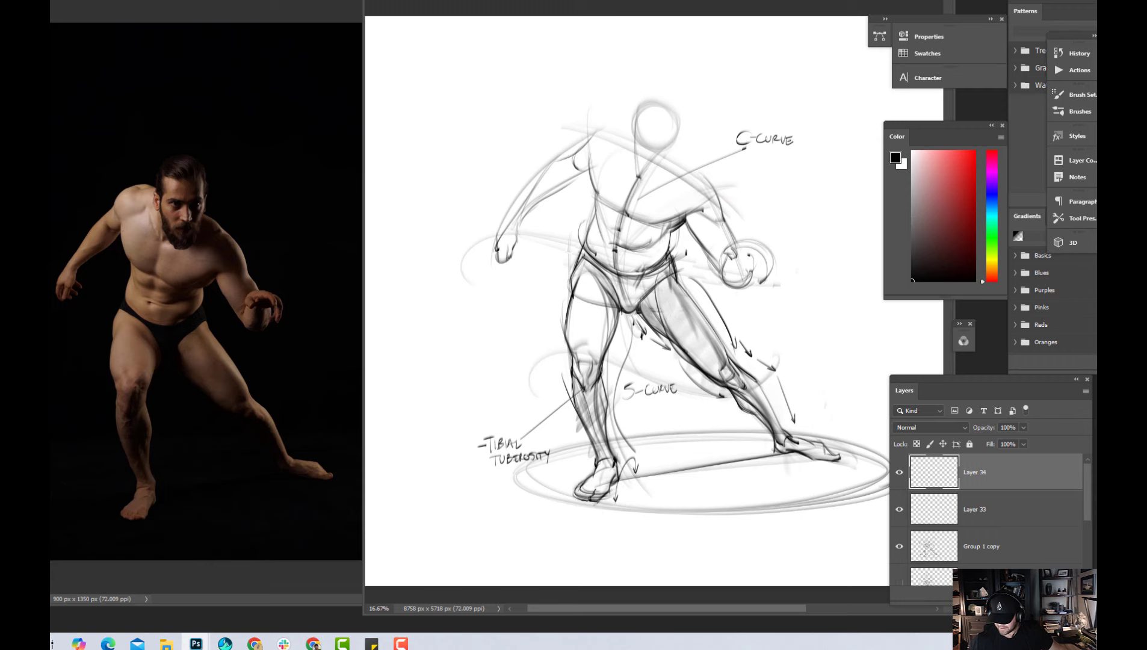
key("ctrl+plus")
left_click_drag(702, 184, 742, 303)
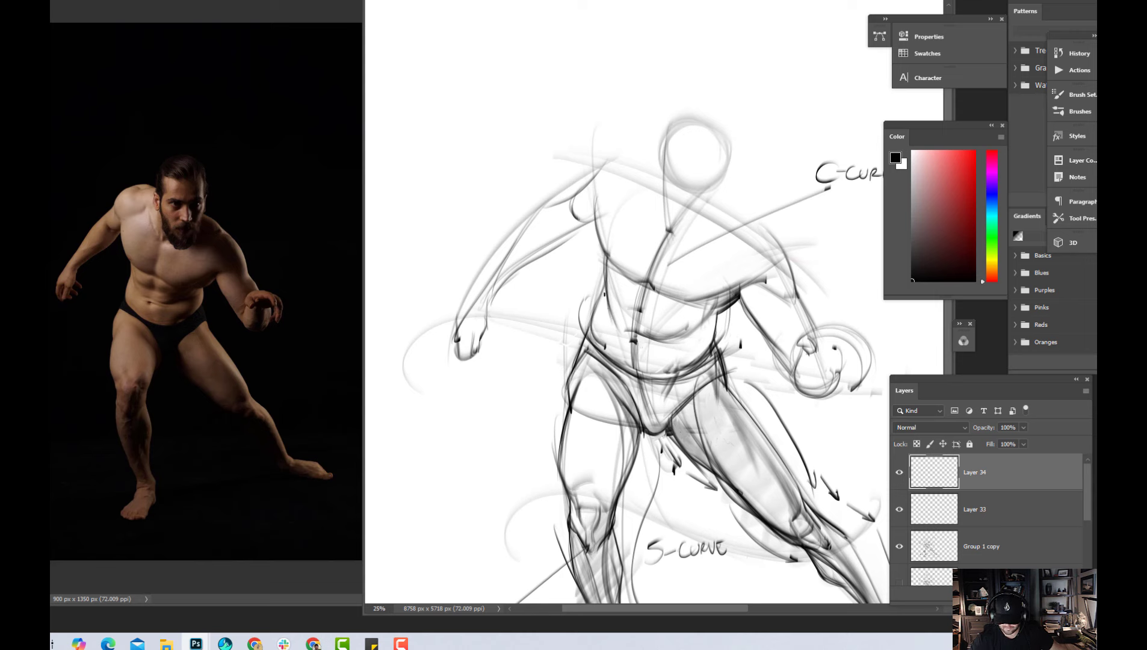
left_click_drag(607, 281, 599, 299)
left_click_drag(607, 257, 606, 304)
left_click_drag(601, 248, 632, 282)
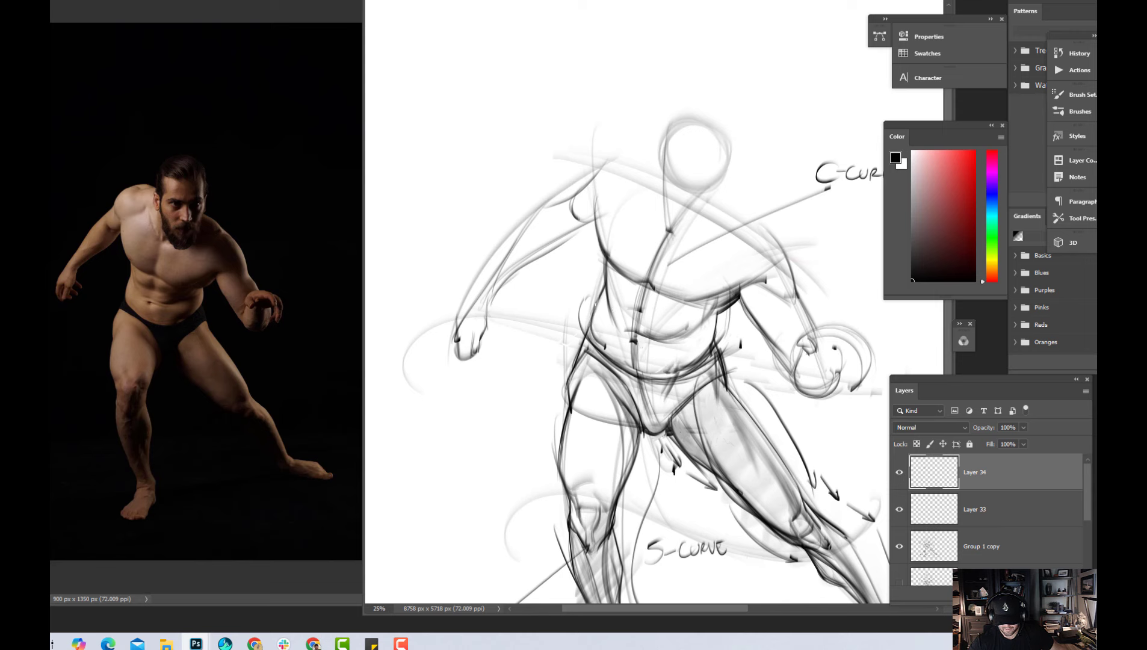
left_click_drag(604, 294, 591, 345)
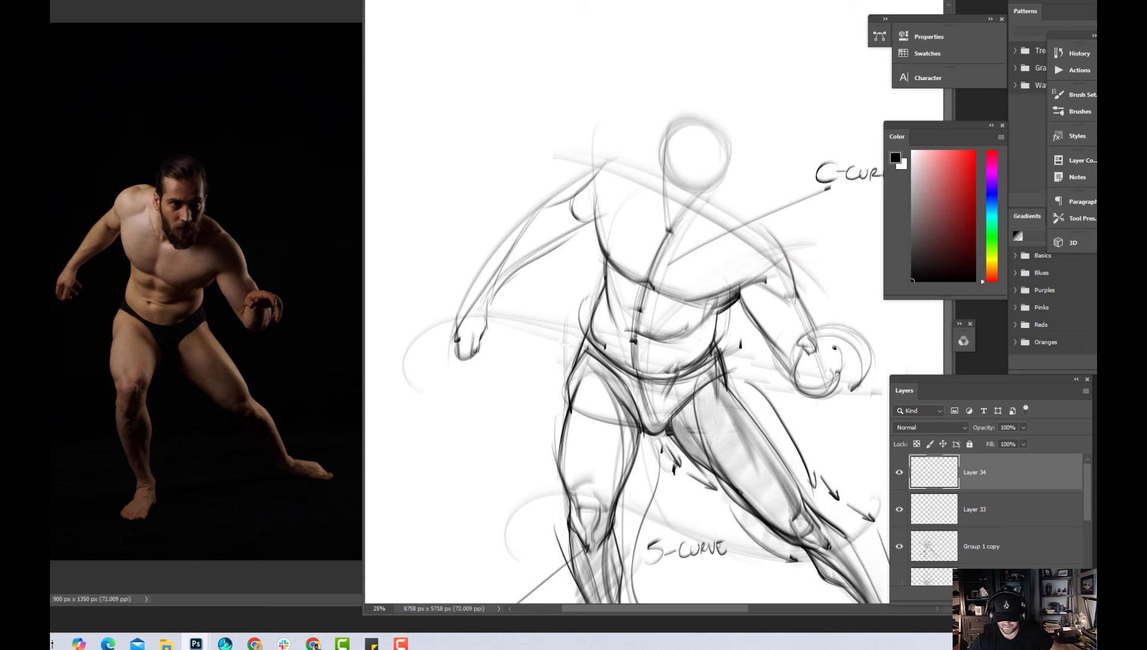
left_click_drag(606, 278, 616, 325)
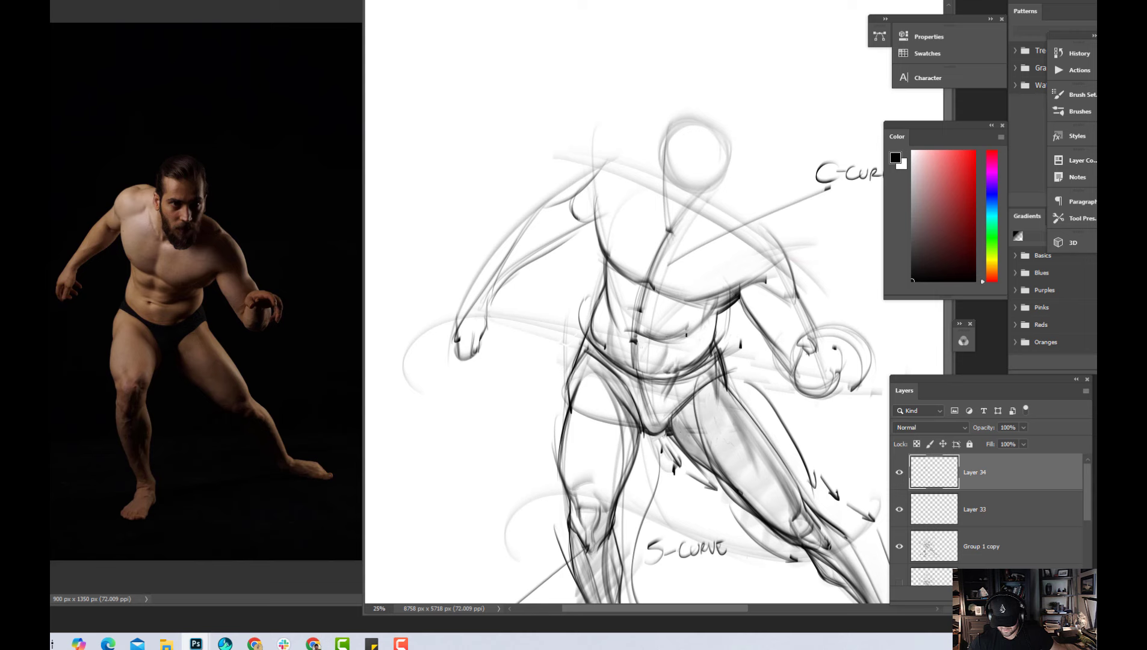
Draw the abdominal division and rib arch lines, and reinforce the lower edge of the chest
left_click_drag(668, 343, 698, 331)
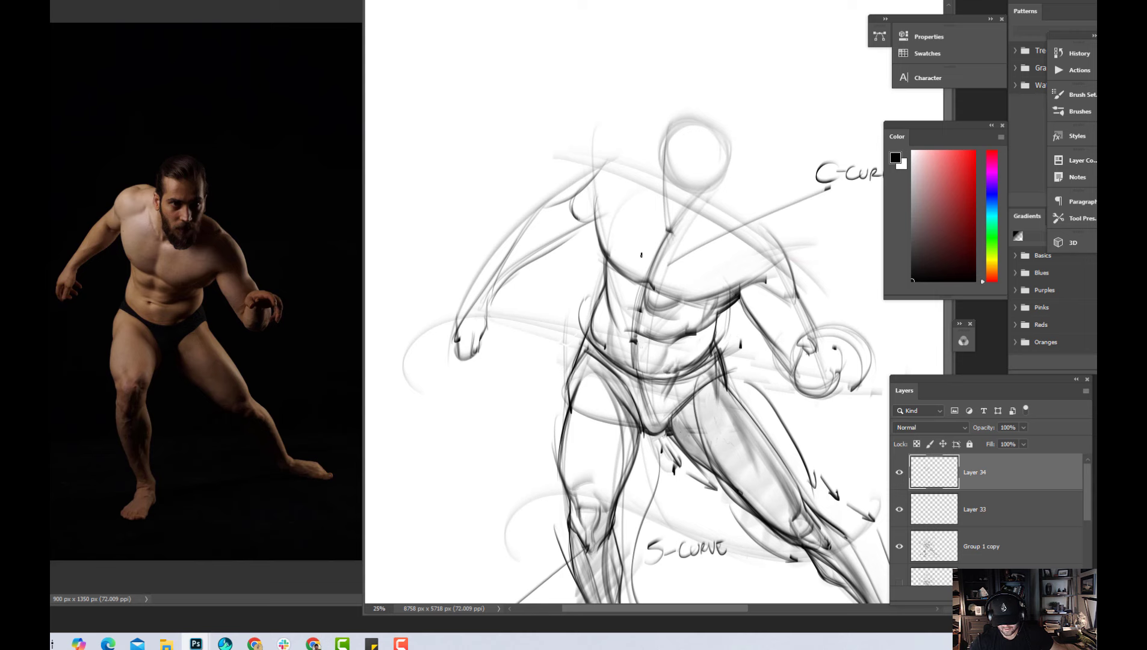
left_click_drag(655, 287, 681, 301)
left_click_drag(604, 245, 606, 257)
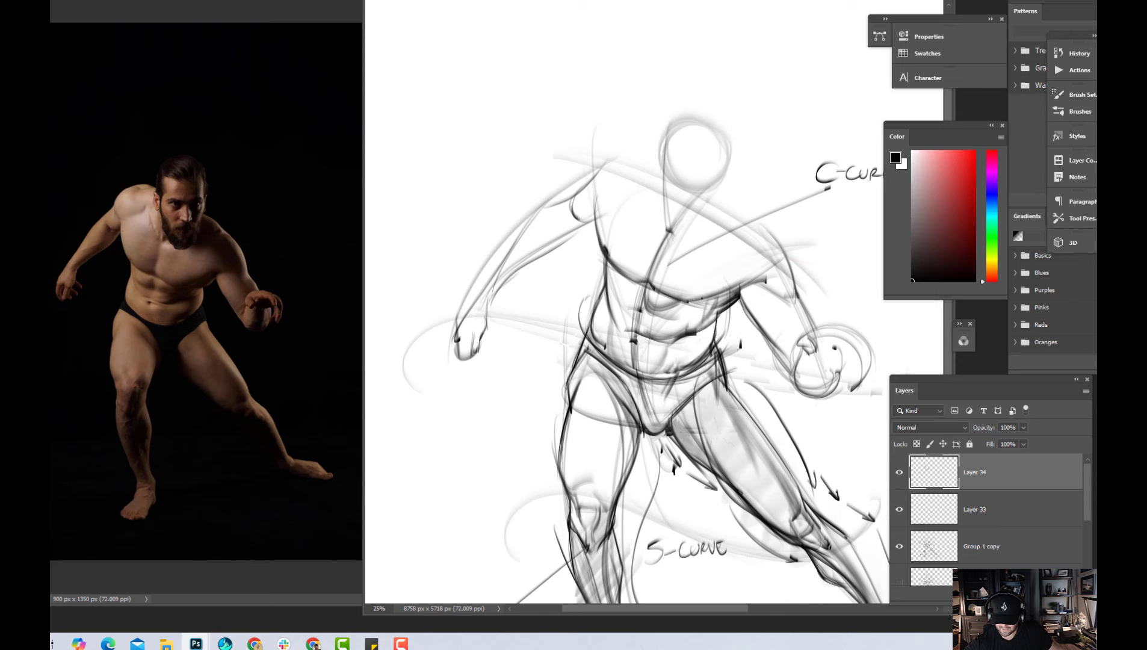
left_click_drag(698, 300, 705, 296)
key("ctrl+z")
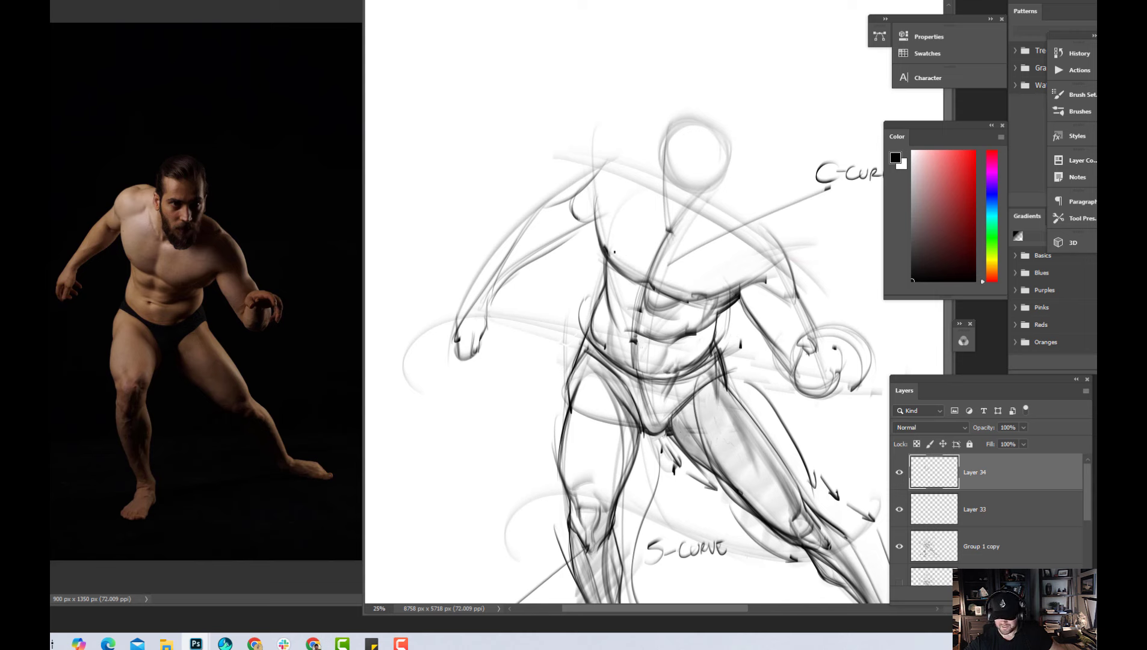
left_click_drag(609, 254, 727, 296)
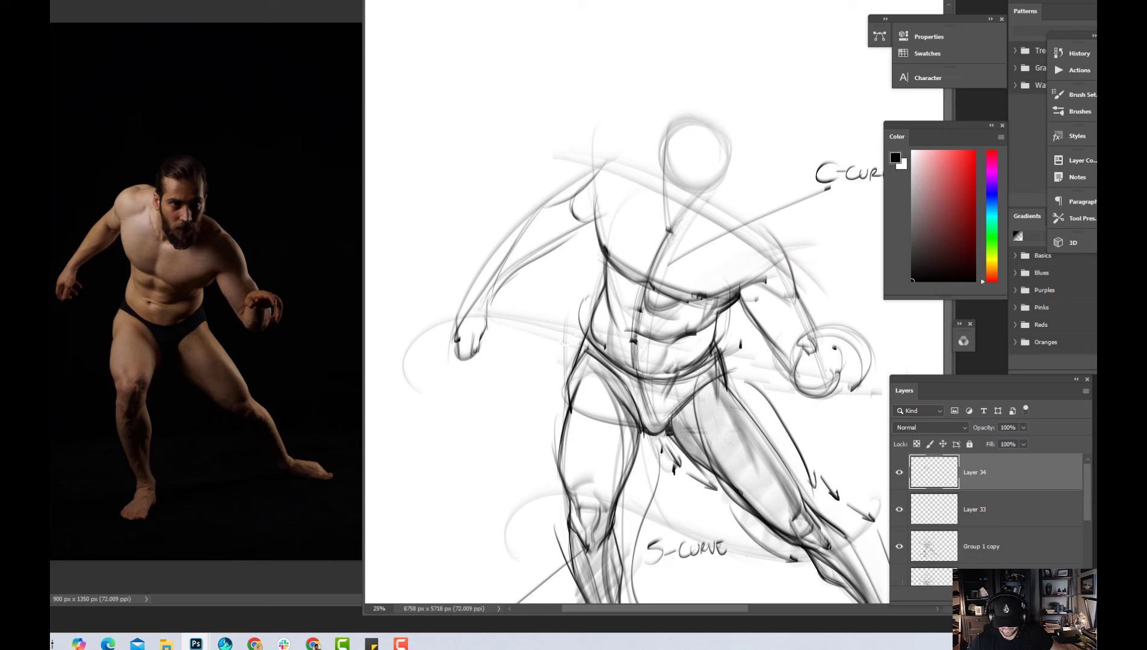
key("x")
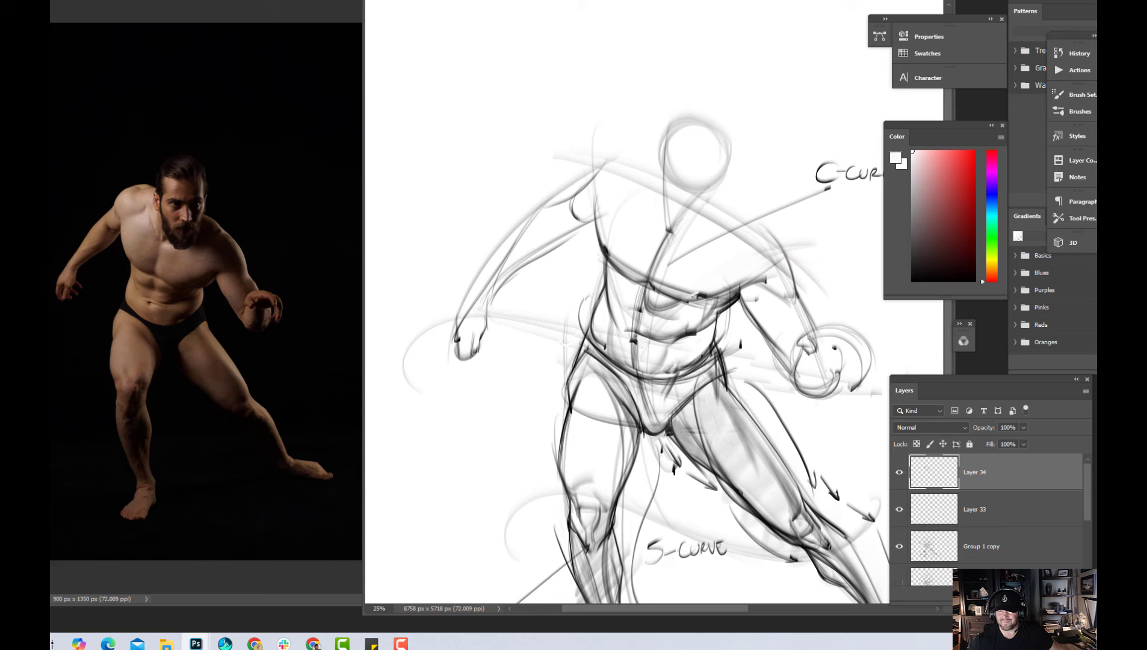
key("ctrl+z")
left_click(689, 305, "alt")
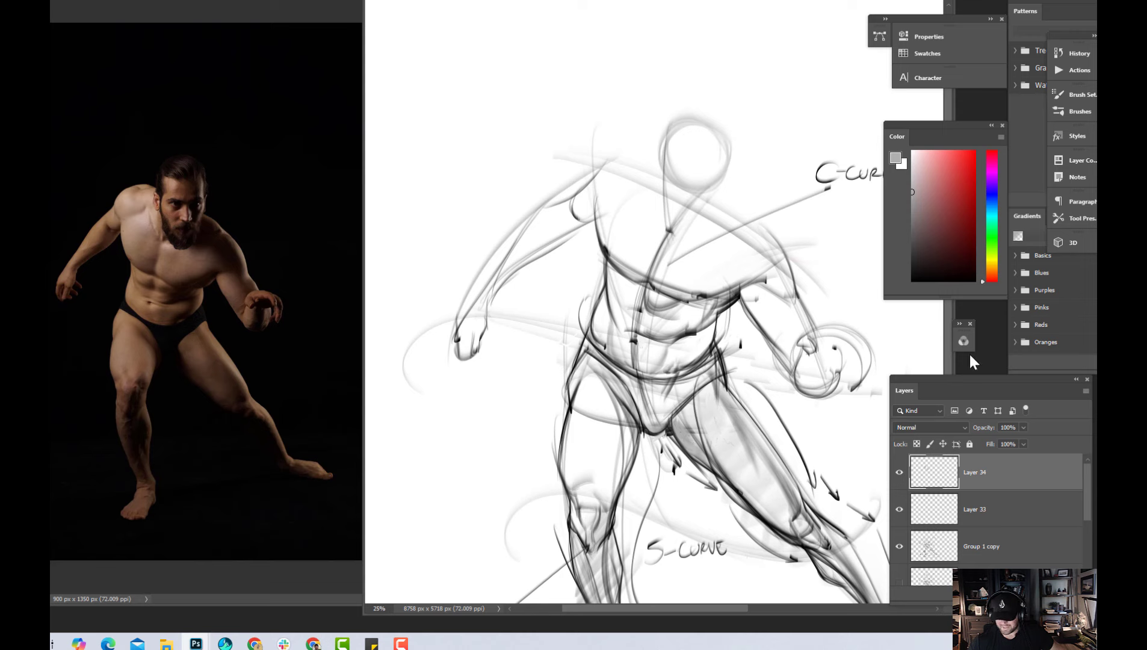
key("d")
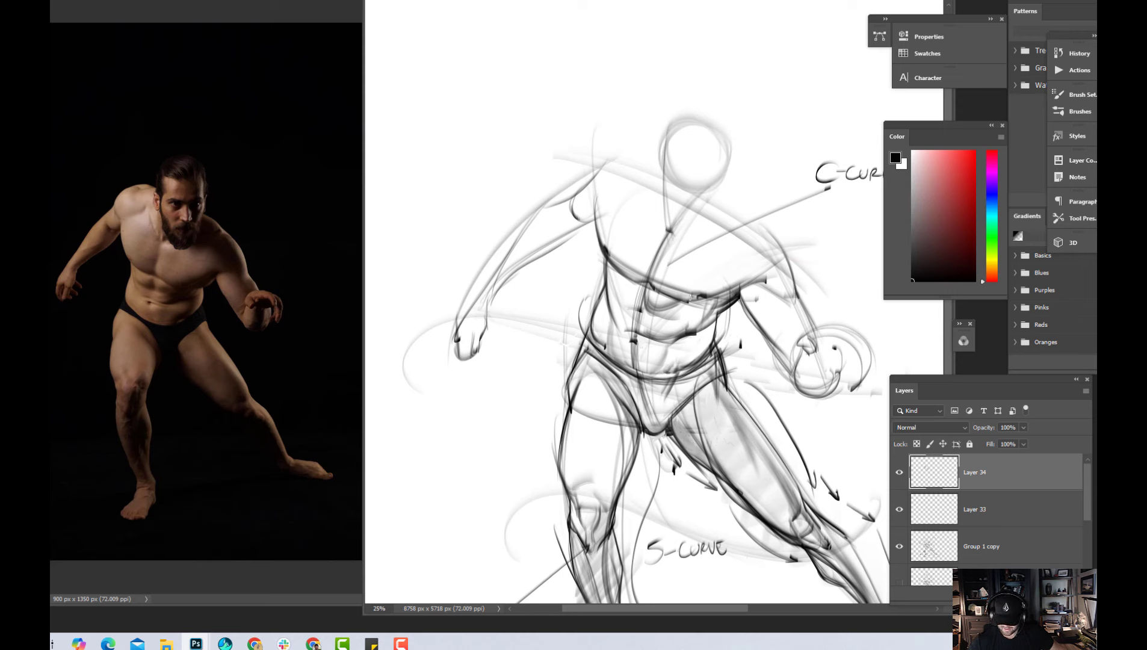
Darken the line under the chest and shade the abdominal muscles on the extended-leg side down to the pelvis
left_click_drag(677, 298, 754, 281)
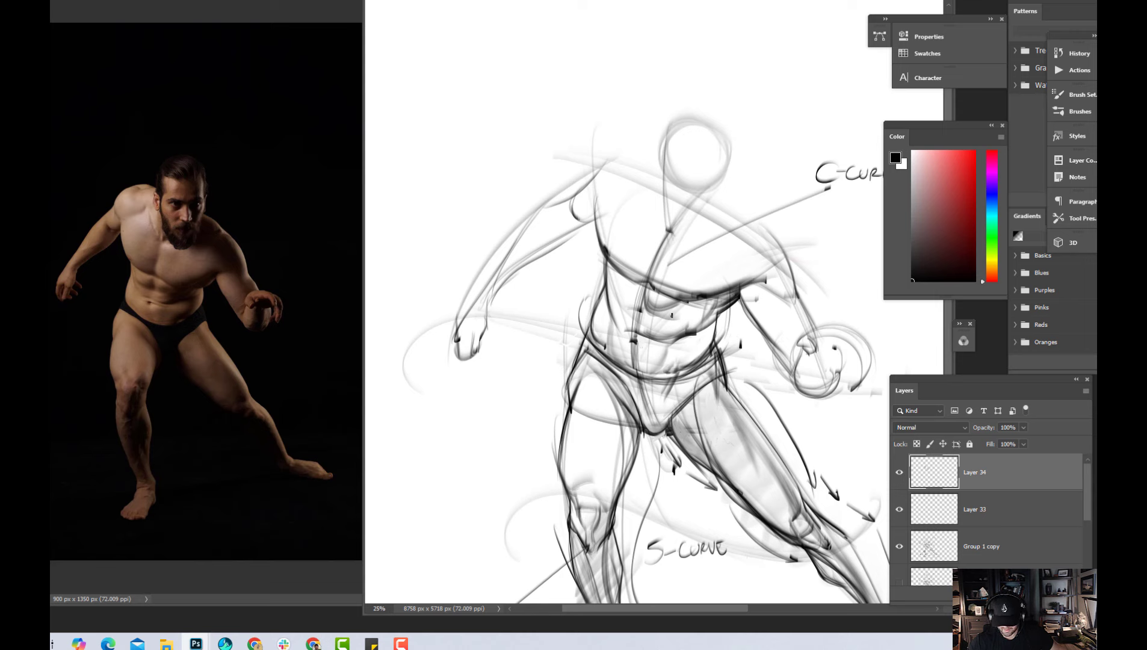
left_click_drag(656, 311, 696, 299)
mouse_move(655, 337)
left_mouse_down()
mouse_move(726, 301)
mouse_move(670, 335)
mouse_move(733, 311)
left_mouse_up()
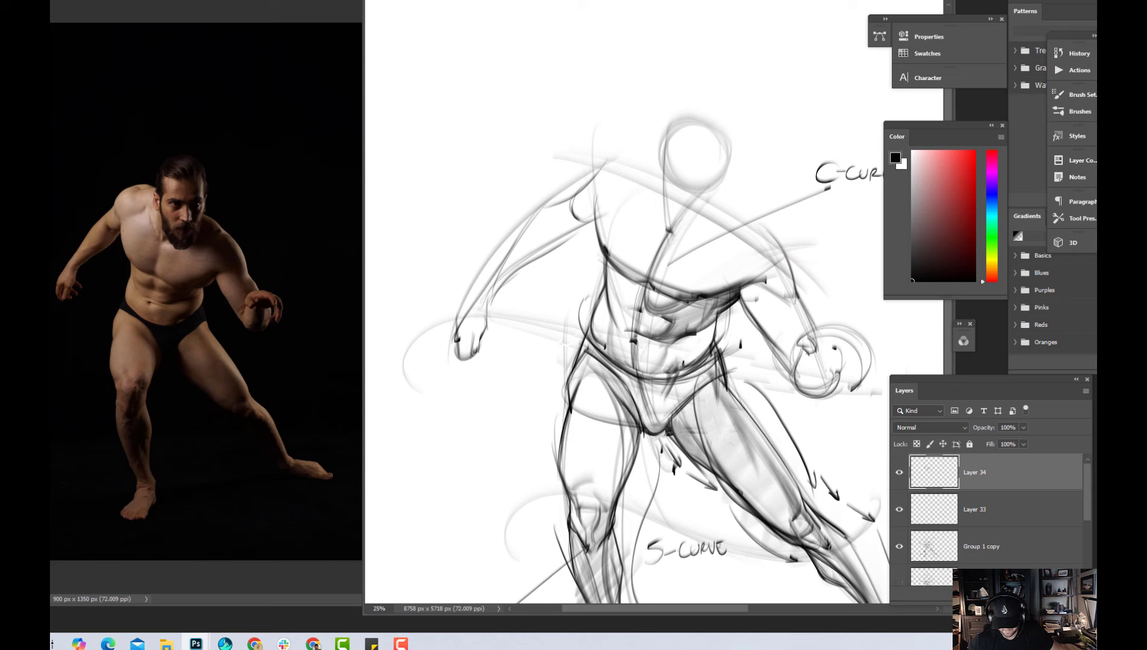
left_click_drag(702, 342, 679, 364)
mouse_move(677, 366)
left_mouse_down()
mouse_move(701, 334)
mouse_move(699, 355)
mouse_move(703, 334)
left_mouse_up()
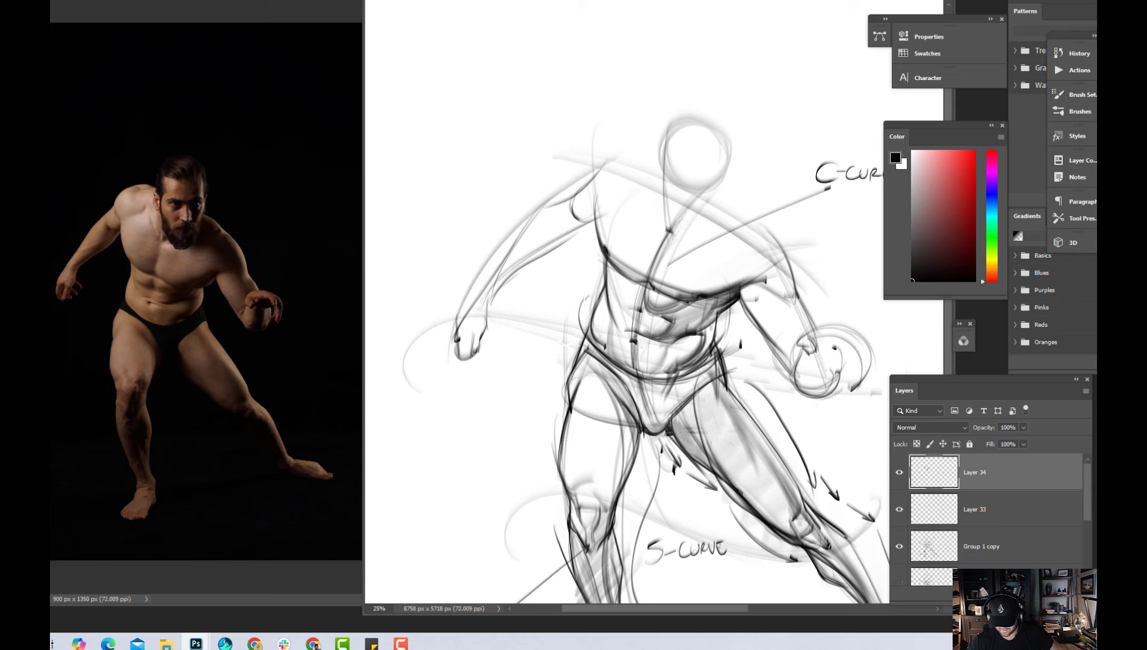
mouse_move(717, 323)
left_mouse_down()
mouse_move(672, 374)
mouse_move(663, 406)
left_mouse_up()
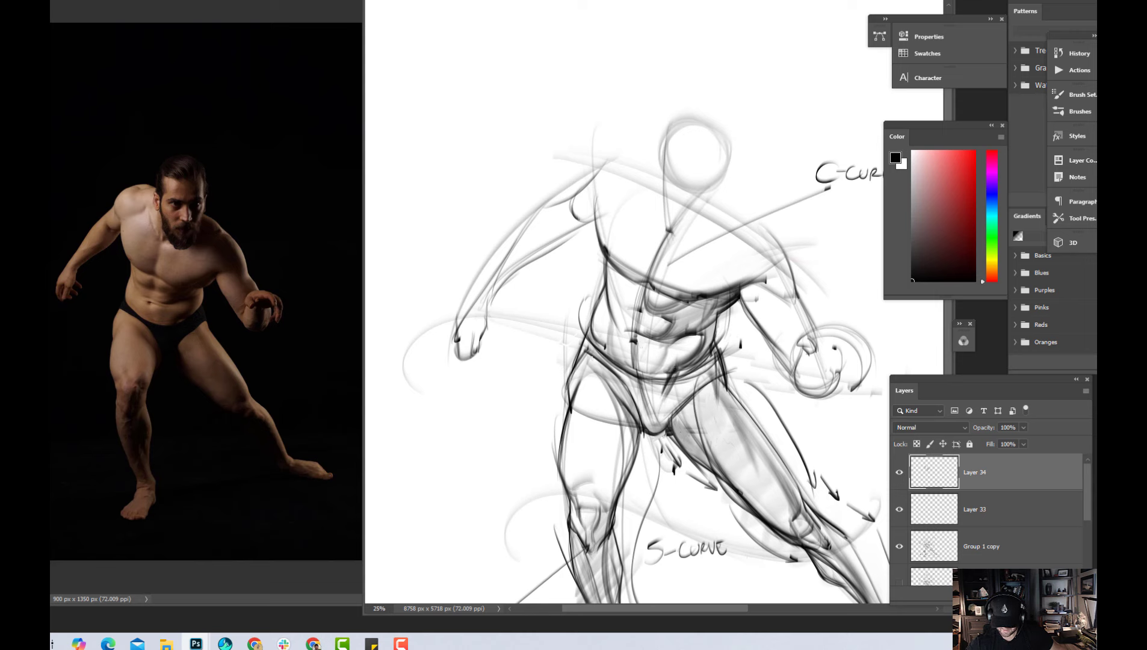
Shade the briefs and deepen the lower abdomen tones with black strokes between the hips
left_click_drag(585, 351, 675, 418)
mouse_move(623, 380)
left_mouse_down()
mouse_move(654, 427)
mouse_move(642, 419)
mouse_move(662, 405)
mouse_move(661, 386)
mouse_move(696, 399)
mouse_move(724, 360)
left_mouse_up()
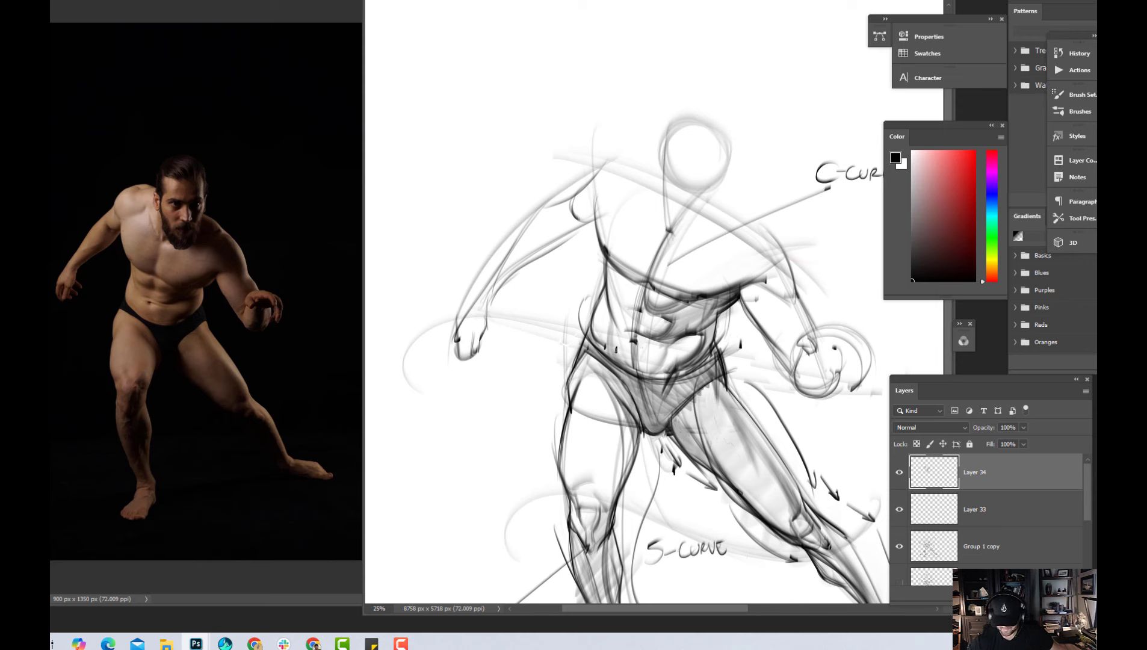
mouse_move(615, 345)
left_mouse_down()
mouse_move(665, 353)
mouse_move(637, 356)
mouse_move(636, 345)
mouse_move(666, 362)
left_mouse_up()
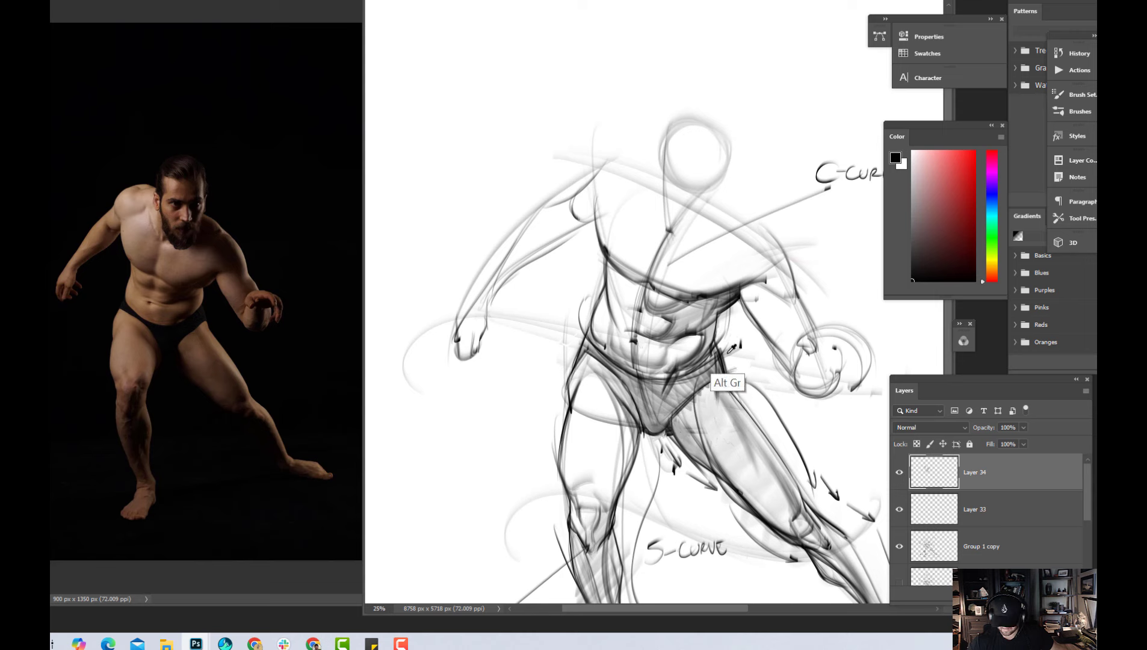
Refine the waist contour on the extended-leg side with light and dark tones, undoing the first stroke
key("x")
key("x")
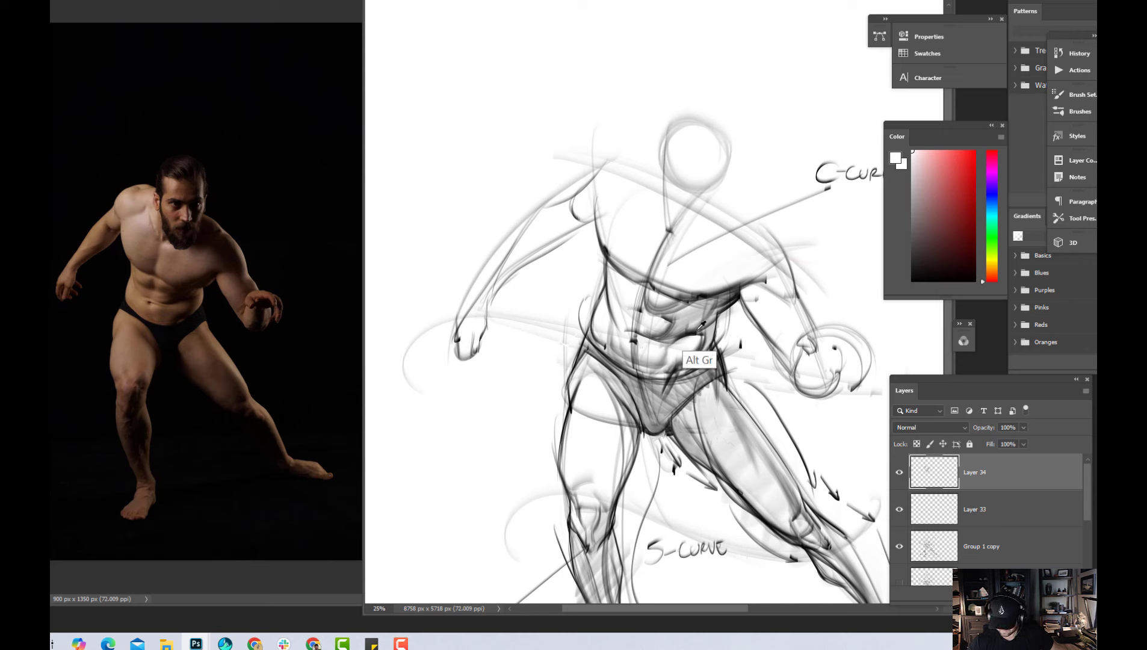
left_click_drag(718, 321, 706, 360)
key("ctrl+z")
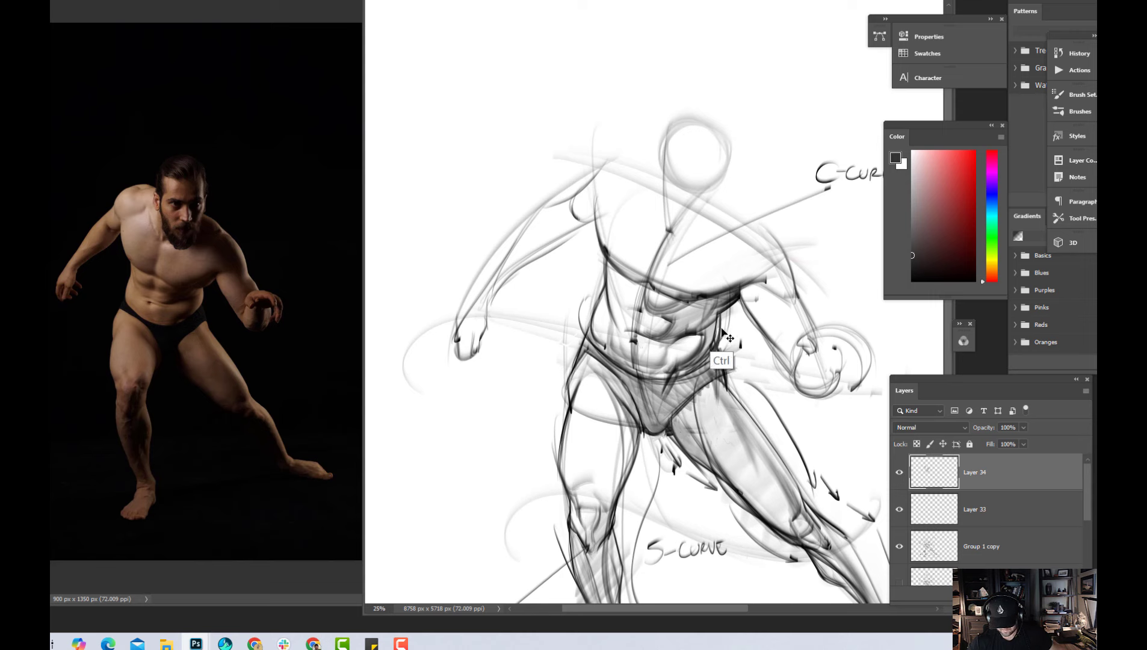
left_click_drag(721, 314, 709, 359)
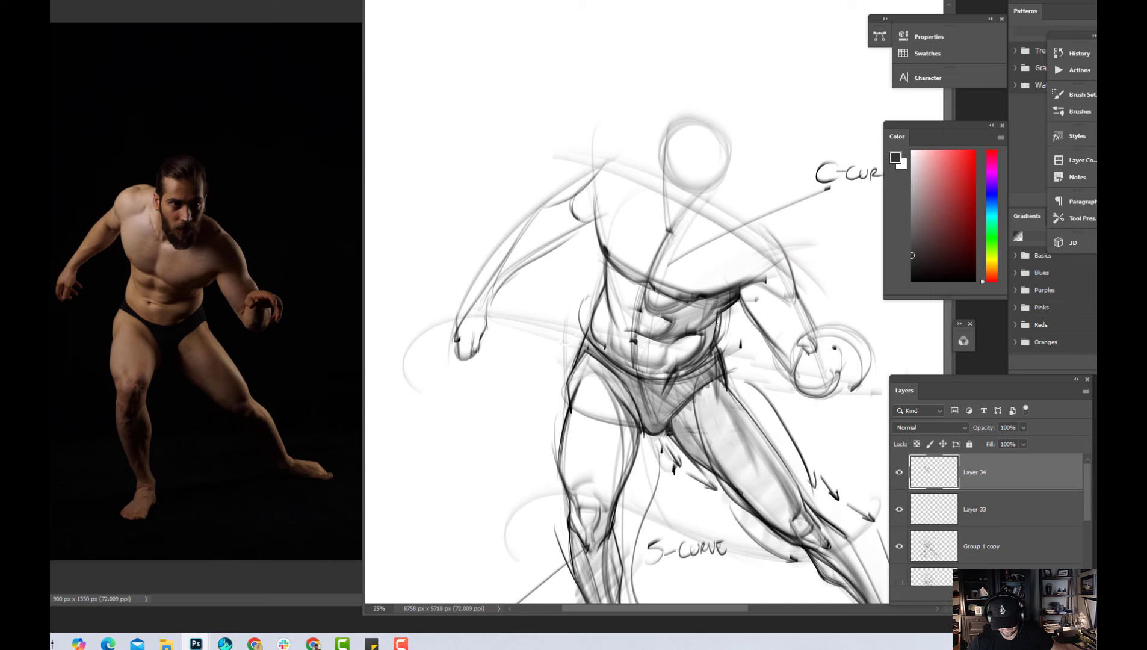
left_click(717, 323, "alt")
mouse_move(719, 316)
left_mouse_down()
mouse_move(705, 354)
mouse_move(720, 358)
left_mouse_up()
Clean up the outer hip on the extended-leg side by painting out the stray dark marks in white
left_click(729, 355, "alt")
left_click_drag(722, 371, 722, 389)
left_click(730, 359, "alt")
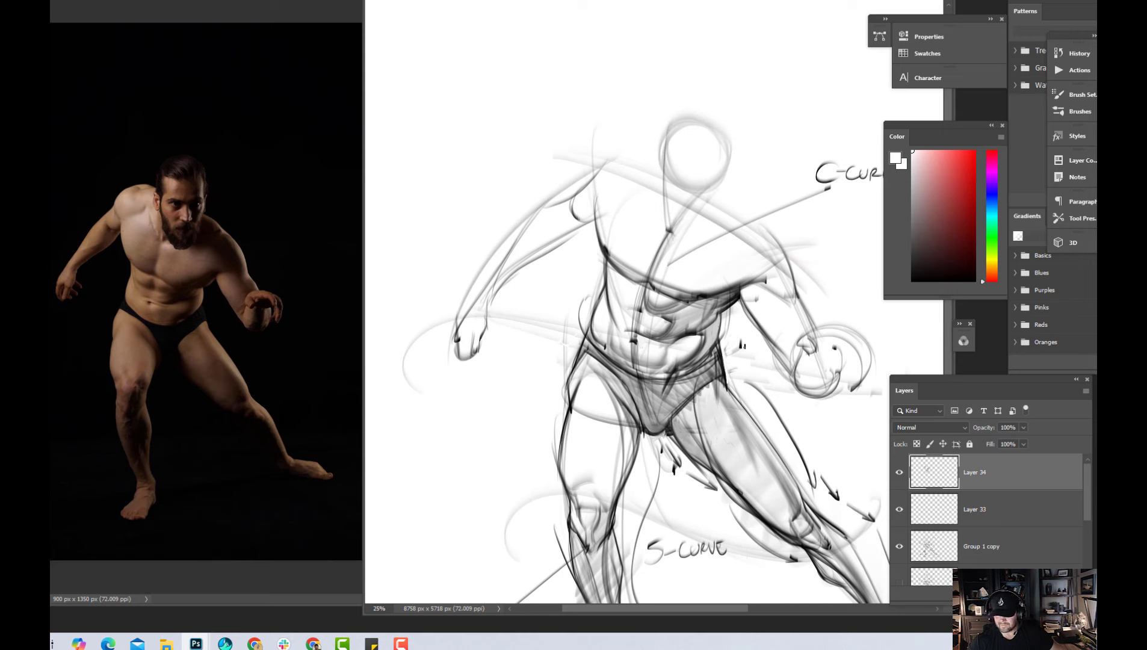
left_click_drag(722, 343, 728, 387)
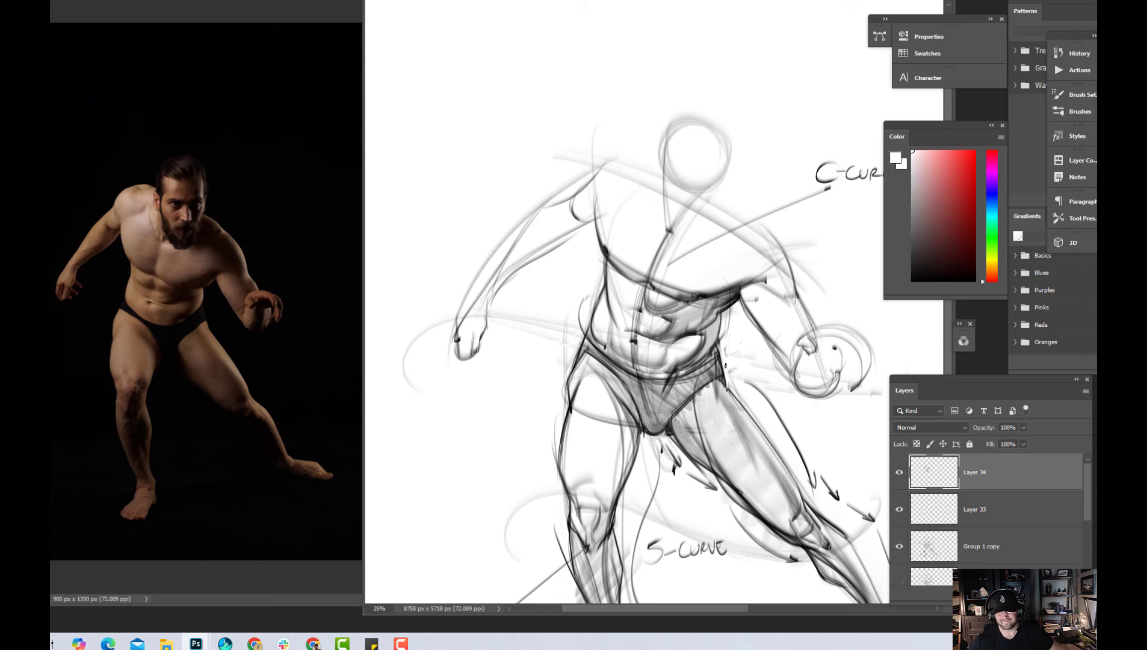
left_click_drag(717, 349, 726, 381)
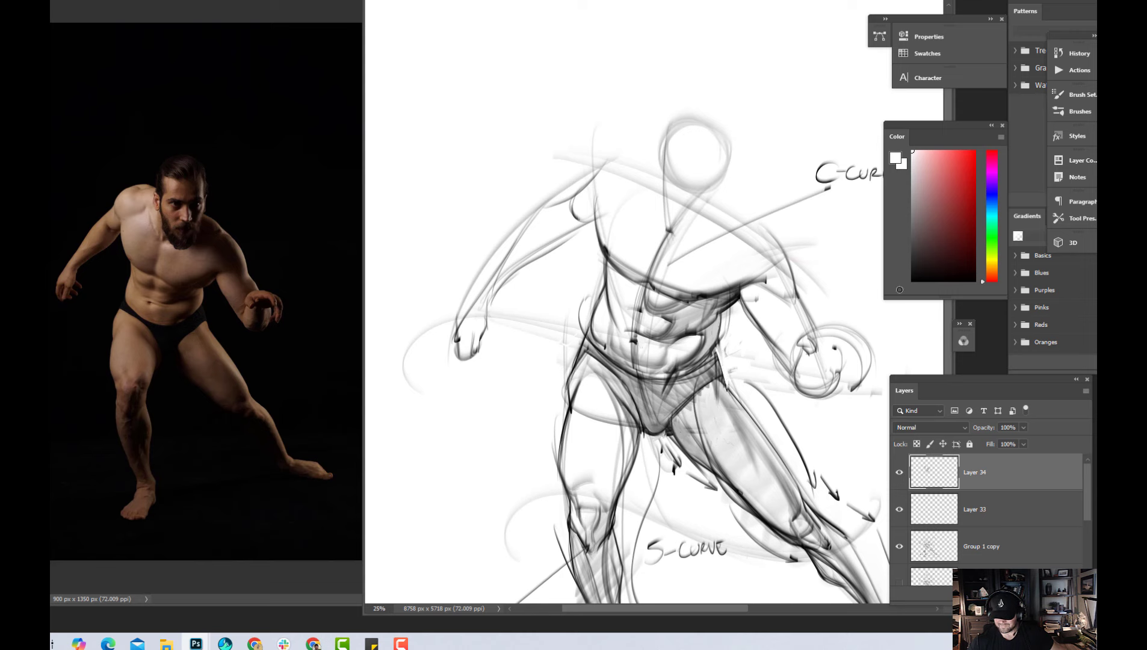
Redraw the outer hip contour in black, choose a light grey, and toggle Layer 34's visibility to compare
key("d")
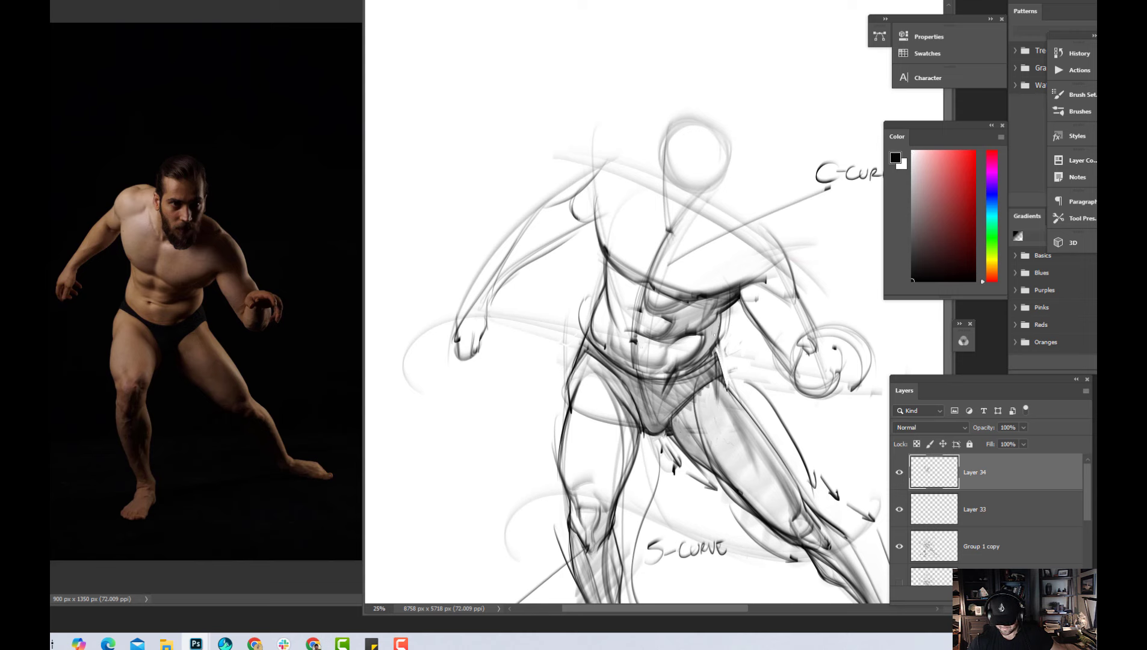
left_click_drag(714, 331, 725, 383)
left_click(913, 174)
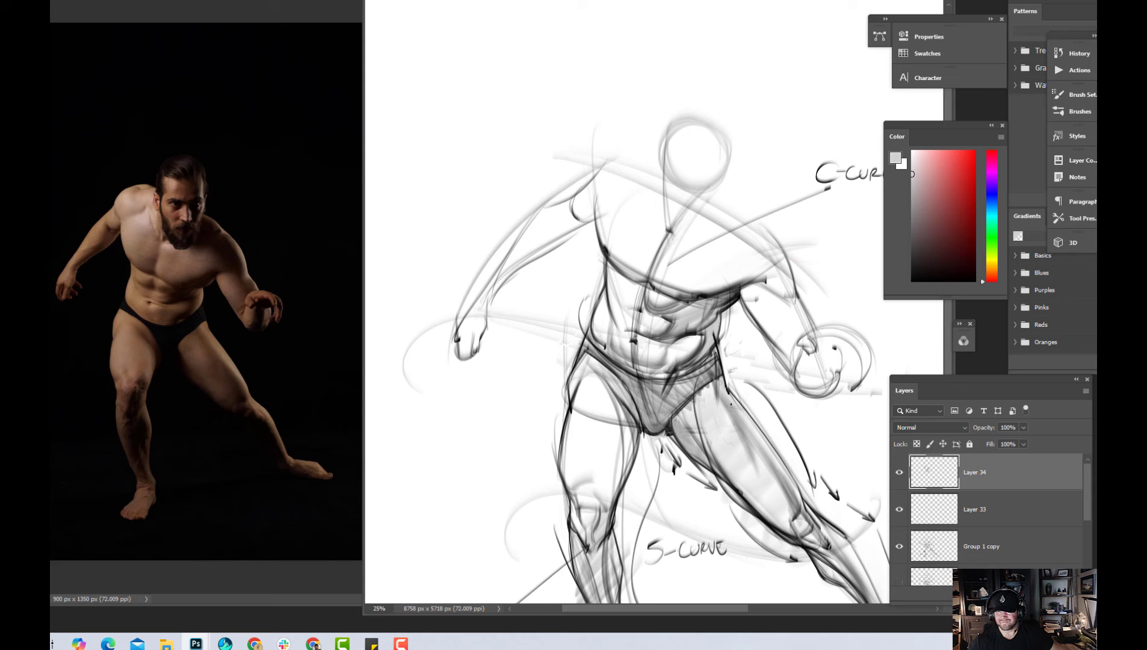
left_click(913, 164)
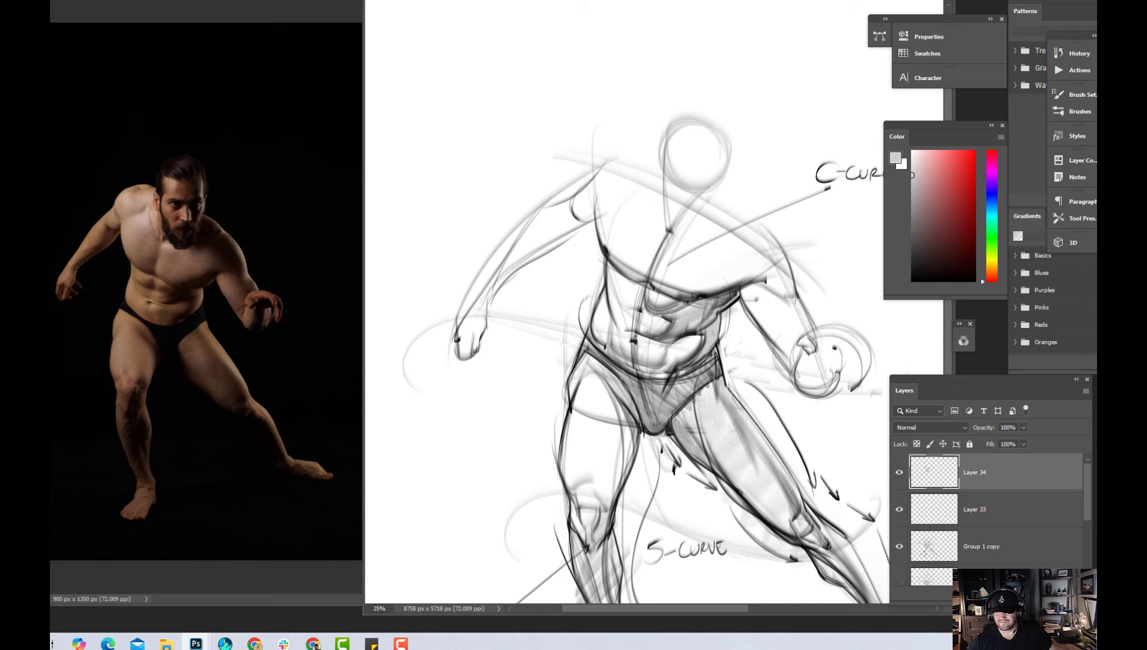
left_click(900, 473)
left_click(900, 474)
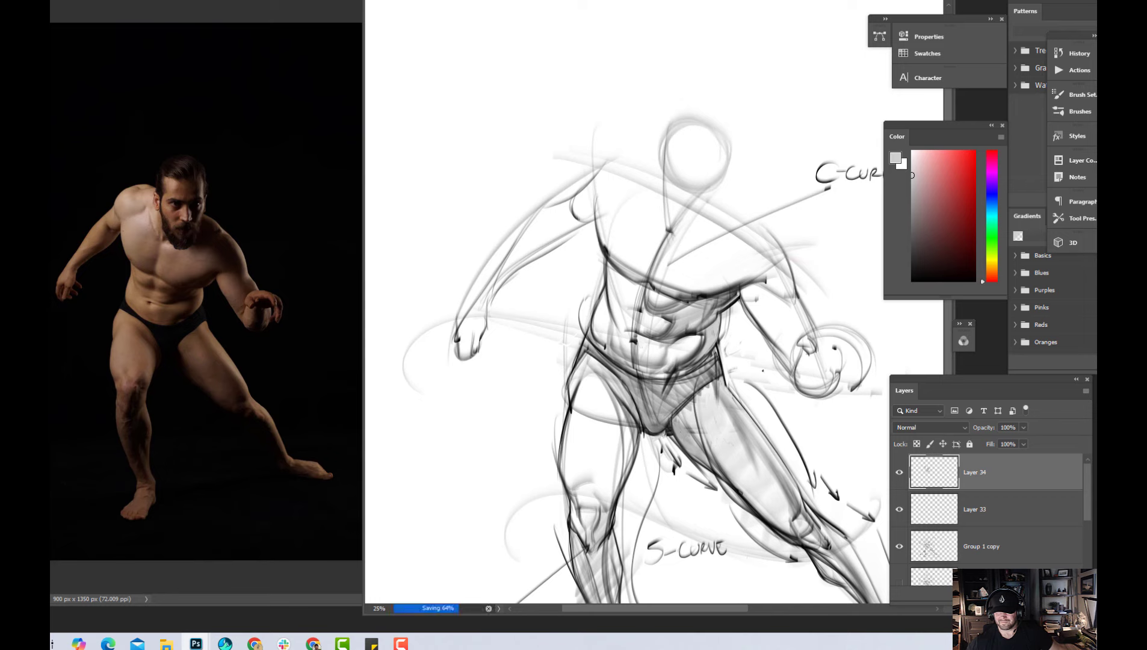
Restore the default black and draw the upper abdominal muscles beneath the chest on the standing-leg side
scroll(626, 301, "down", 4)
scroll(626, 301, "up", 3)
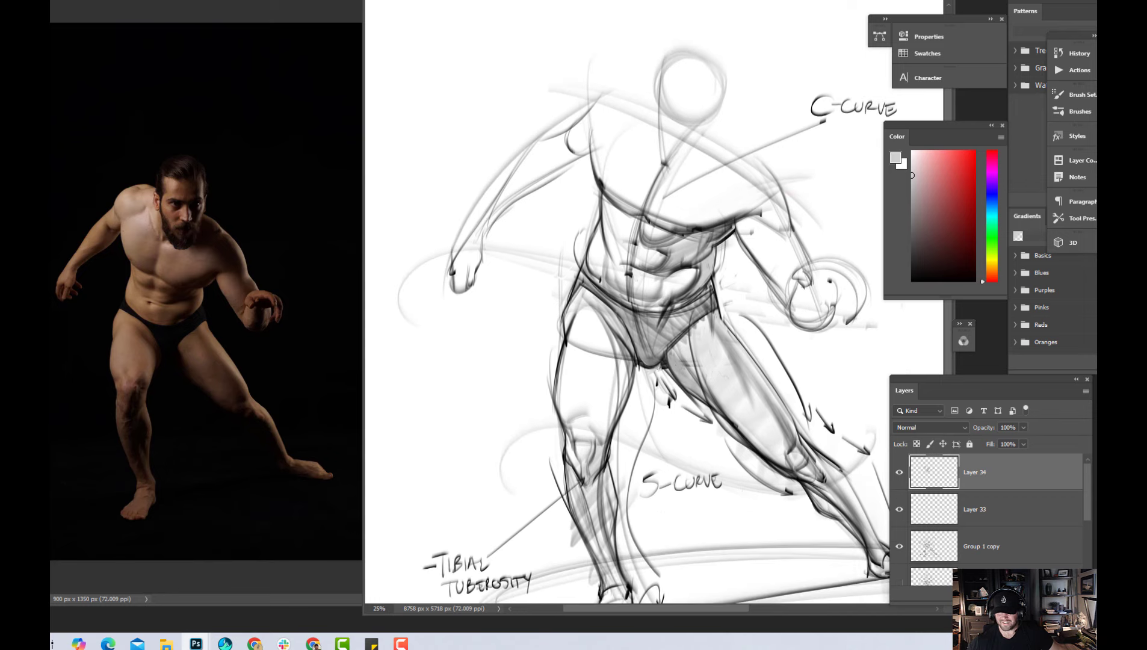
scroll(637, 343, "up", 1)
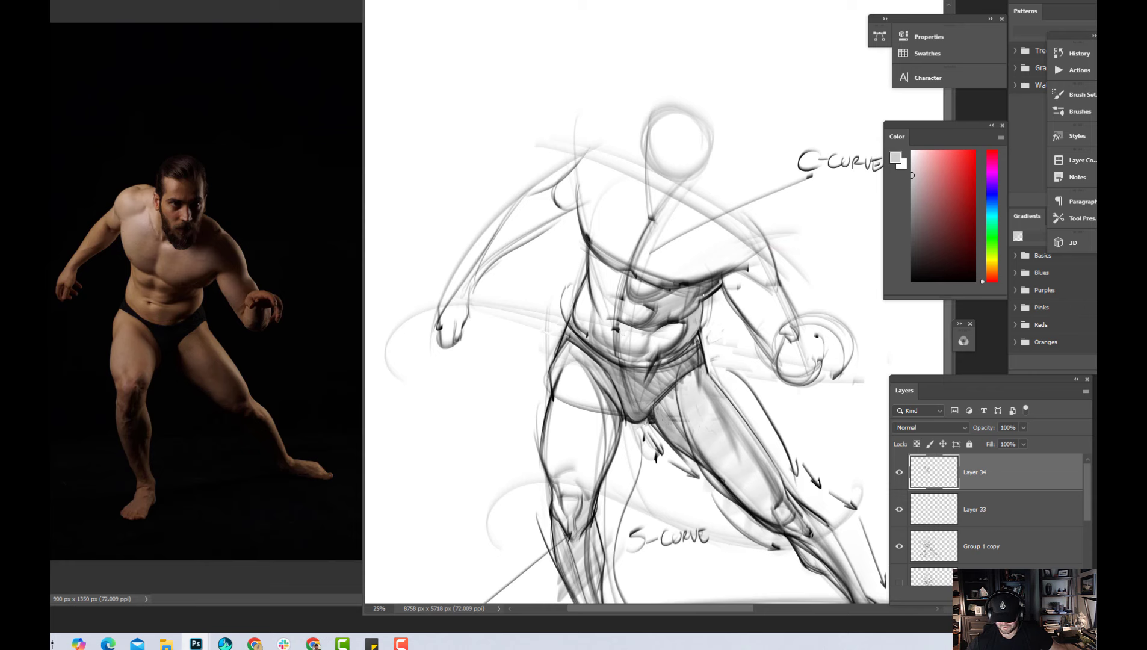
scroll(627, 301, "up", 1)
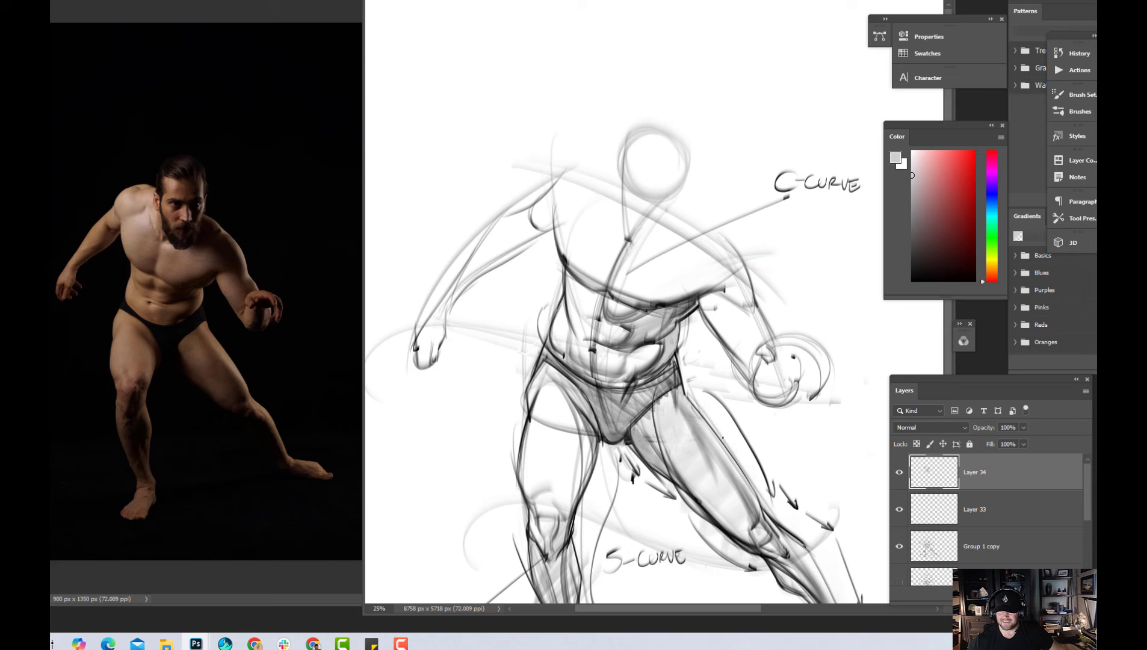
key("d")
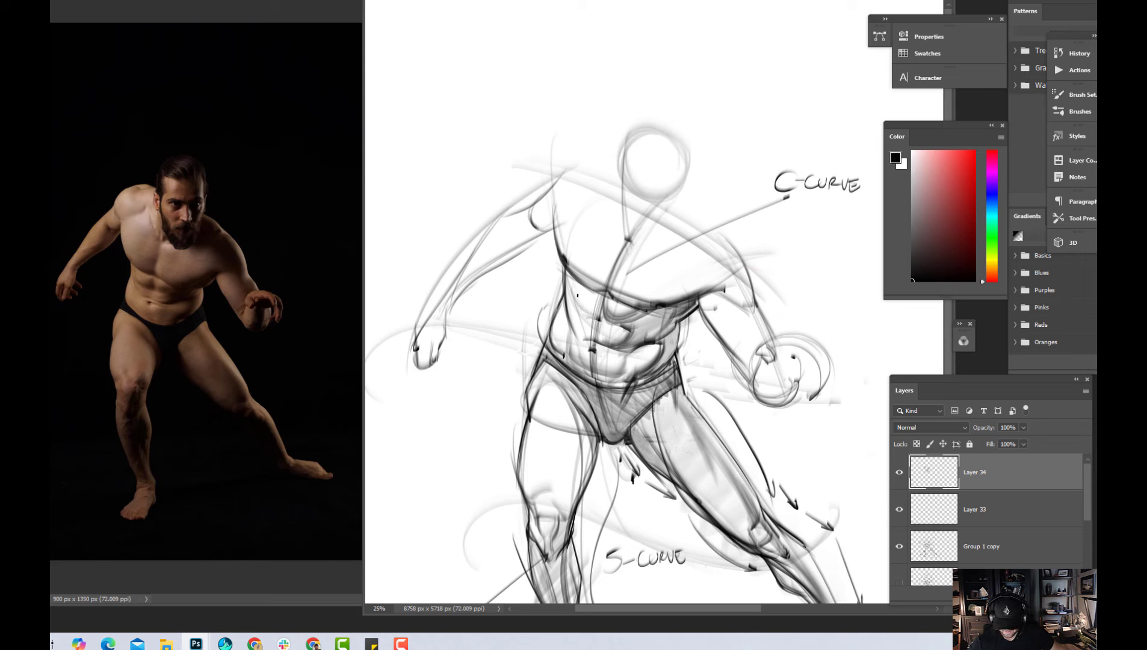
left_click_drag(577, 310, 605, 302)
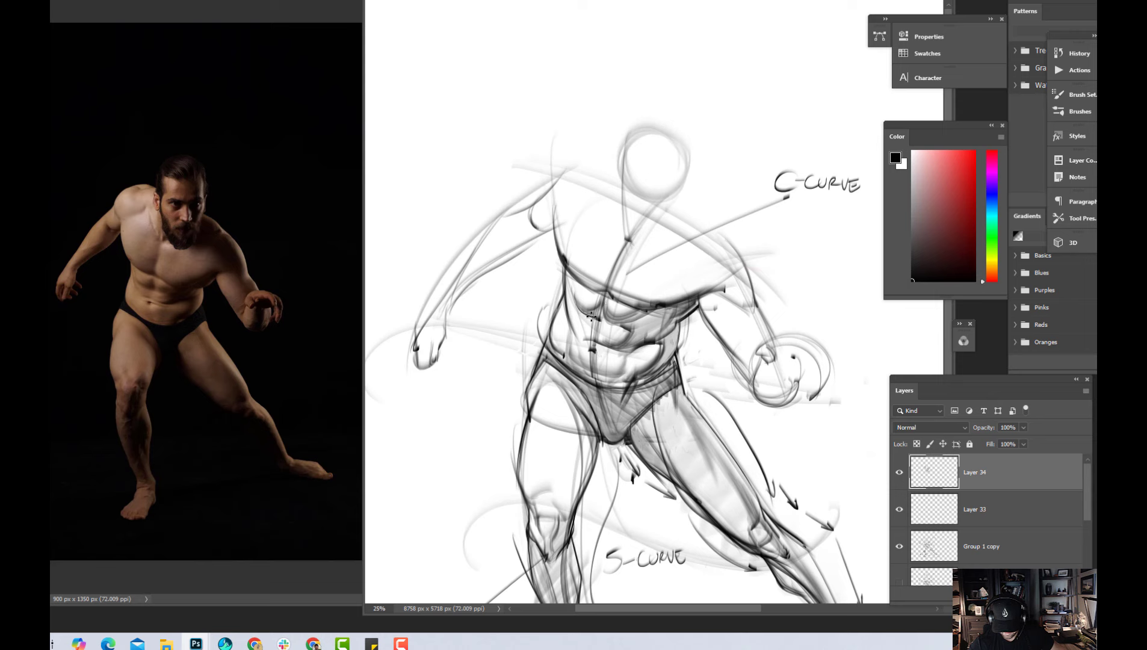
left_click_drag(603, 322, 618, 326)
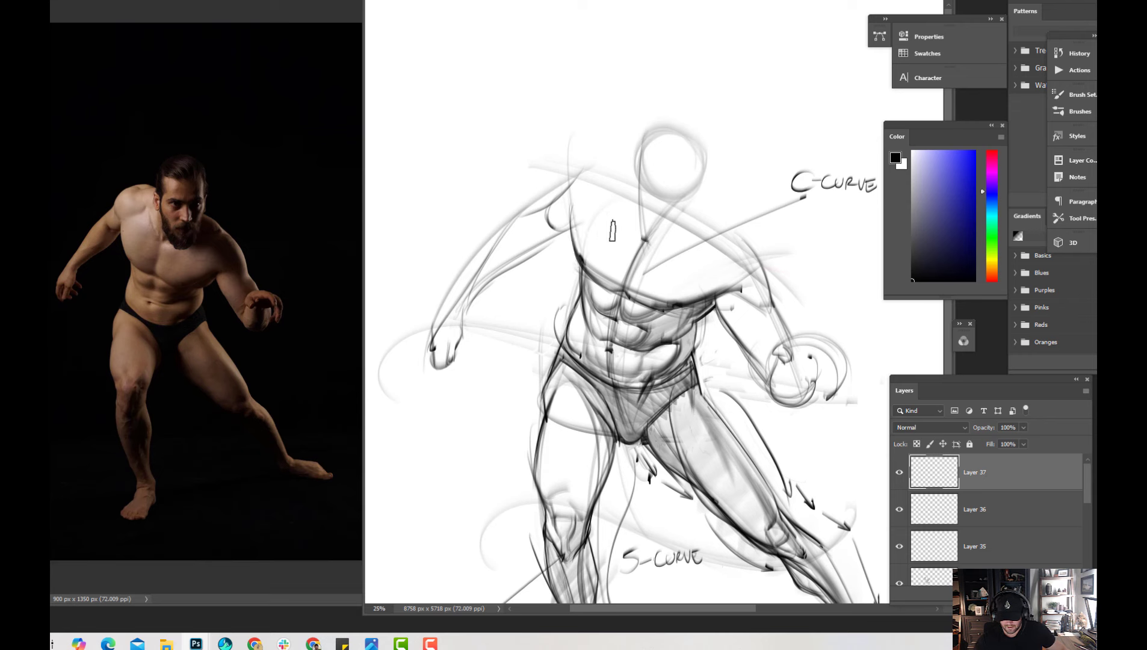
Sketch the collarbone lines meeting at the pit of the neck and the upper chest lines running to each shoulder
mouse_move(569, 218)
left_mouse_down()
mouse_move(623, 197)
mouse_move(615, 204)
left_mouse_up()
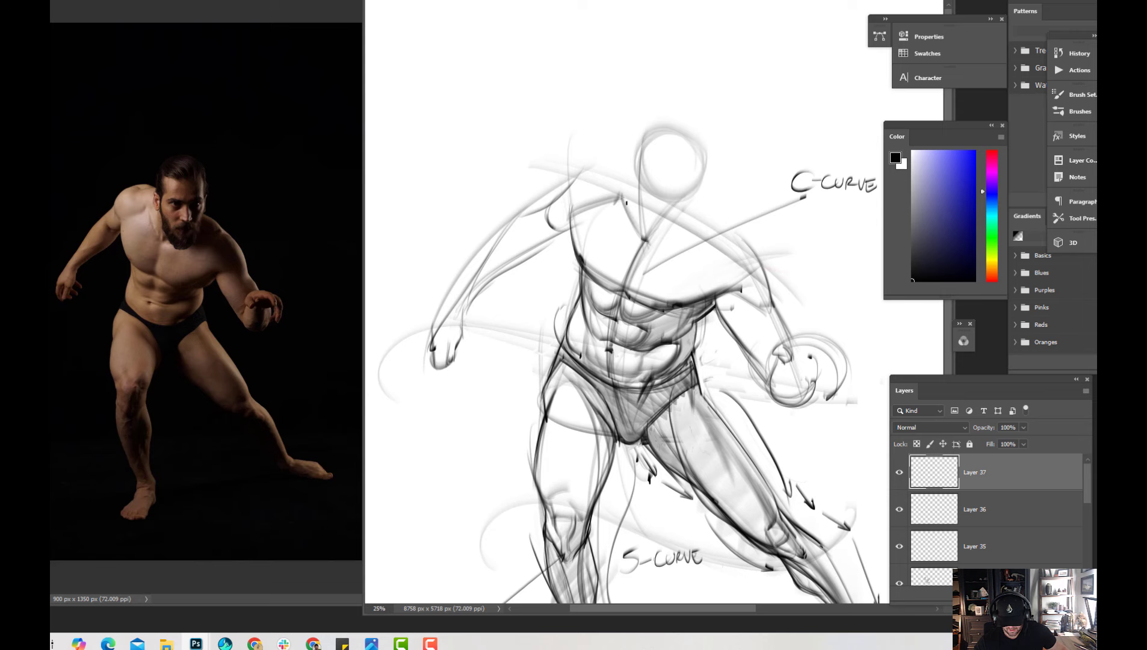
left_click_drag(621, 199, 643, 238)
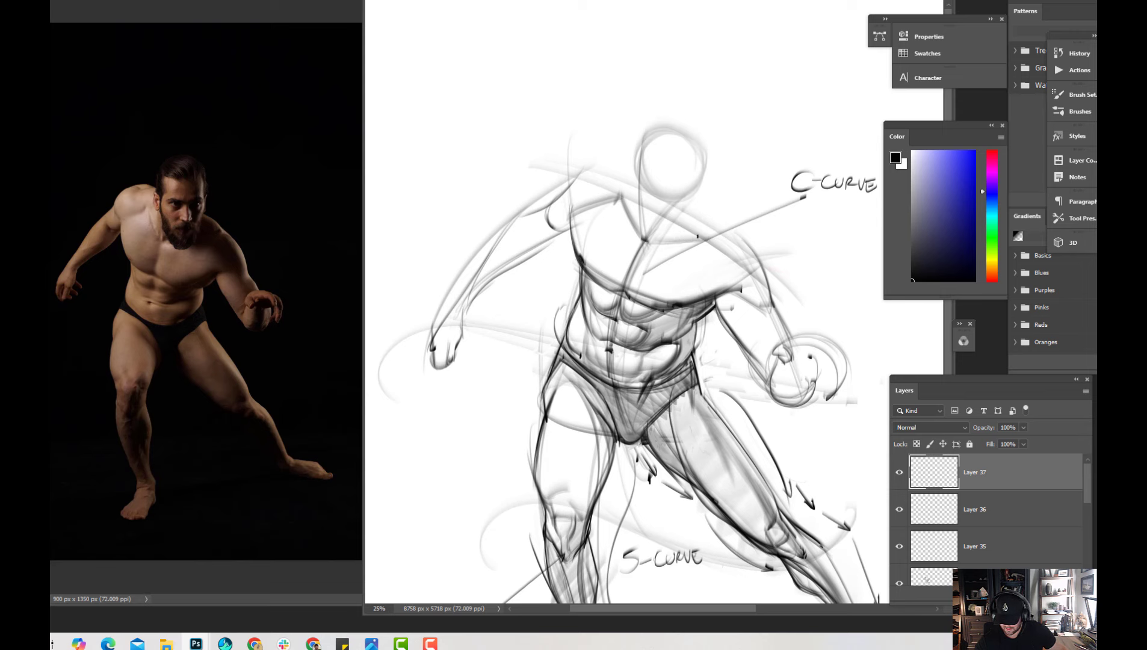
left_click_drag(696, 244, 723, 292)
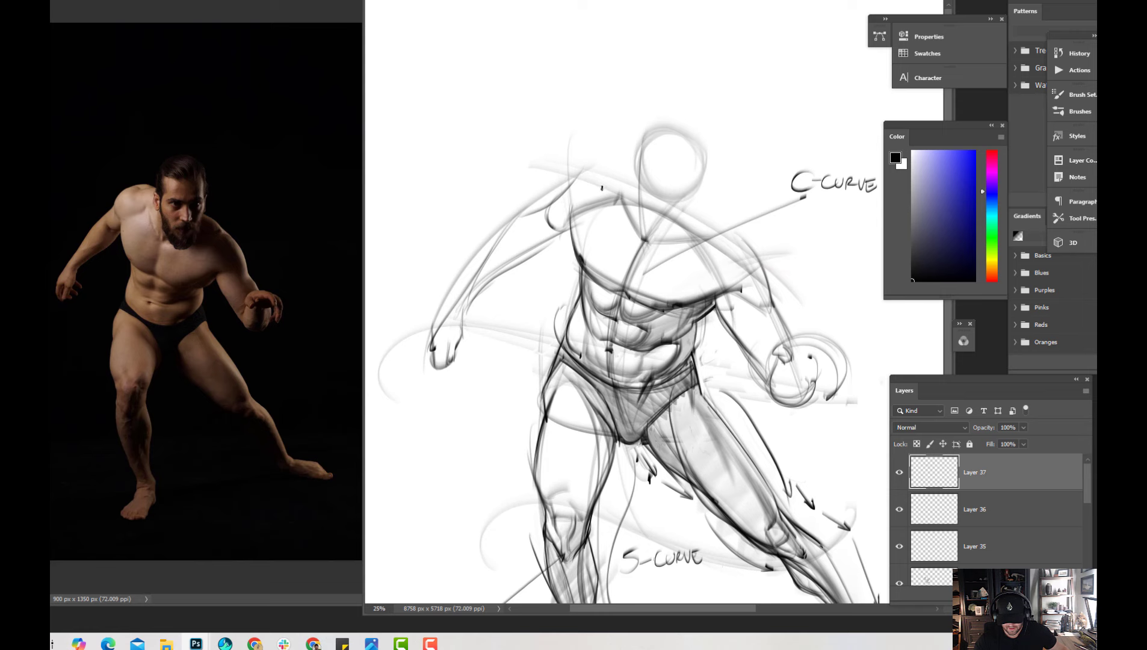
Draw arrows pointing to the outer ends of both collarbone lines, and undo them
left_click_drag(612, 153, 617, 207)
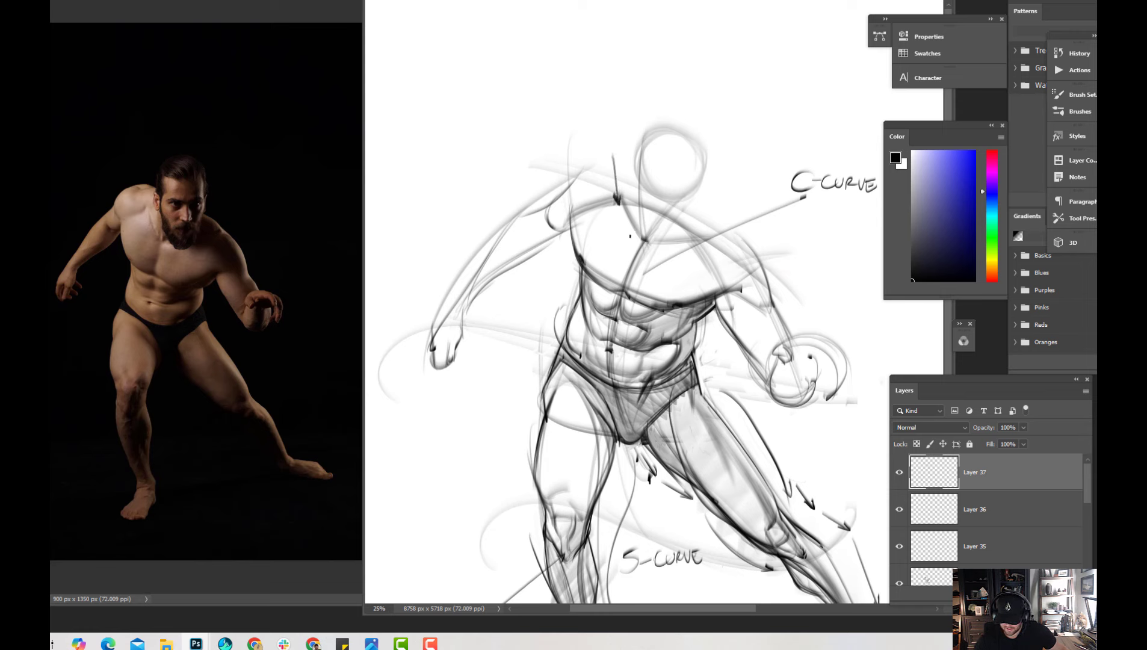
left_click_drag(721, 203, 699, 250)
left_click_drag(705, 241, 700, 251)
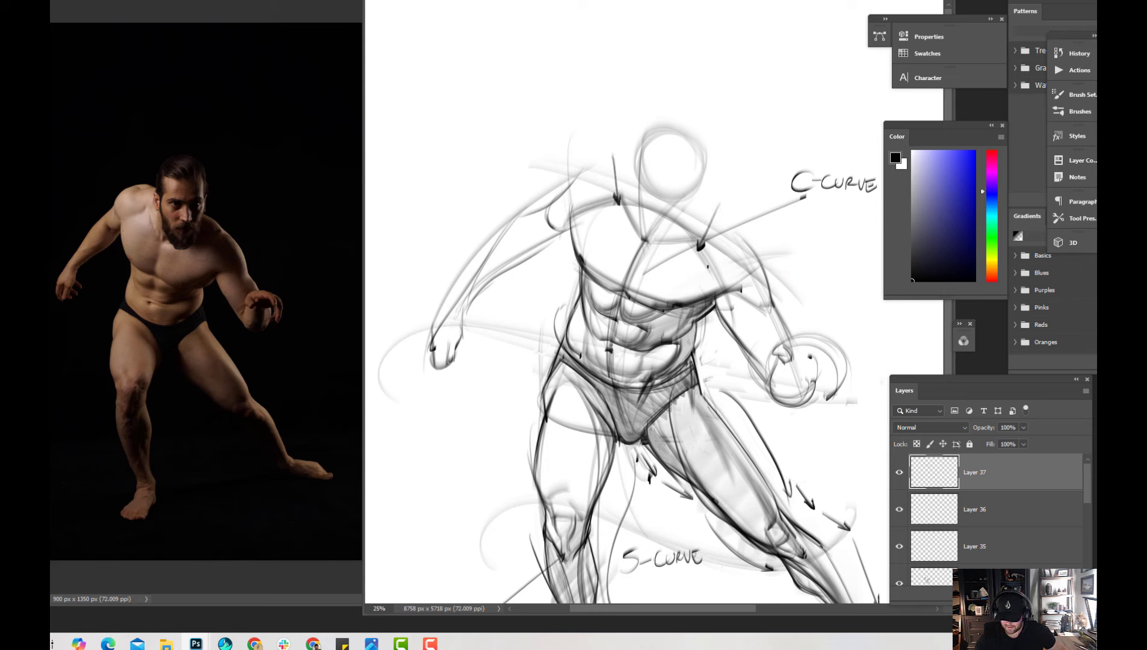
key("ctrl+z")
key("ctrl+z")
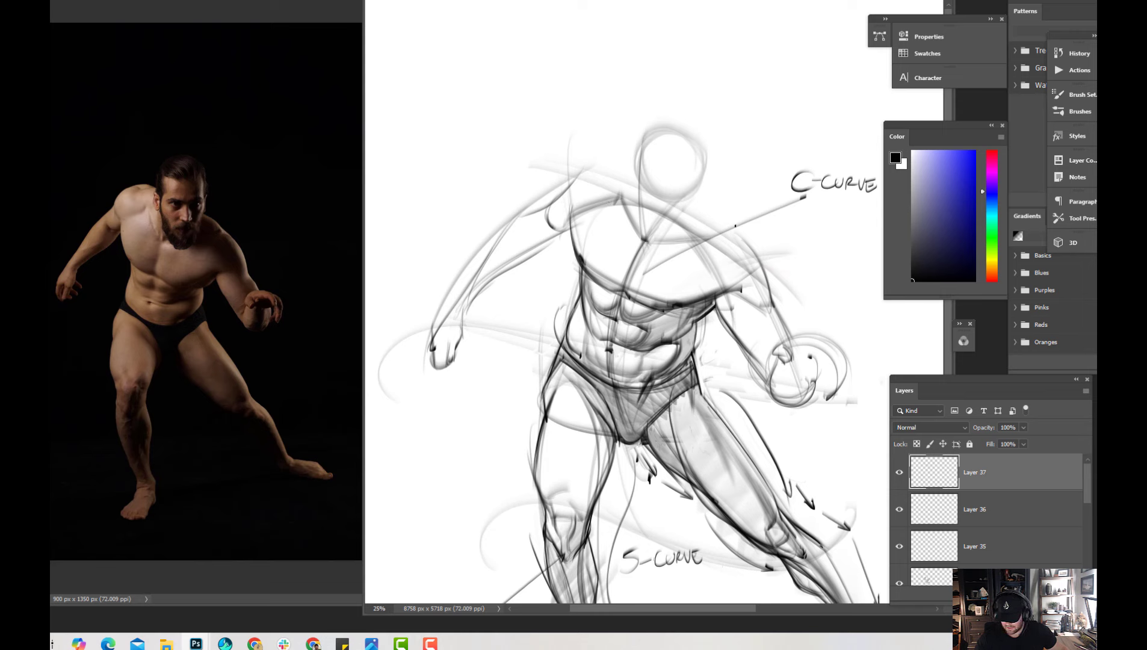
Add a new layer and draw the shoulder outline and trapezius line up to the neck on the standing-leg side
key("ctrl+shift+alt+n")
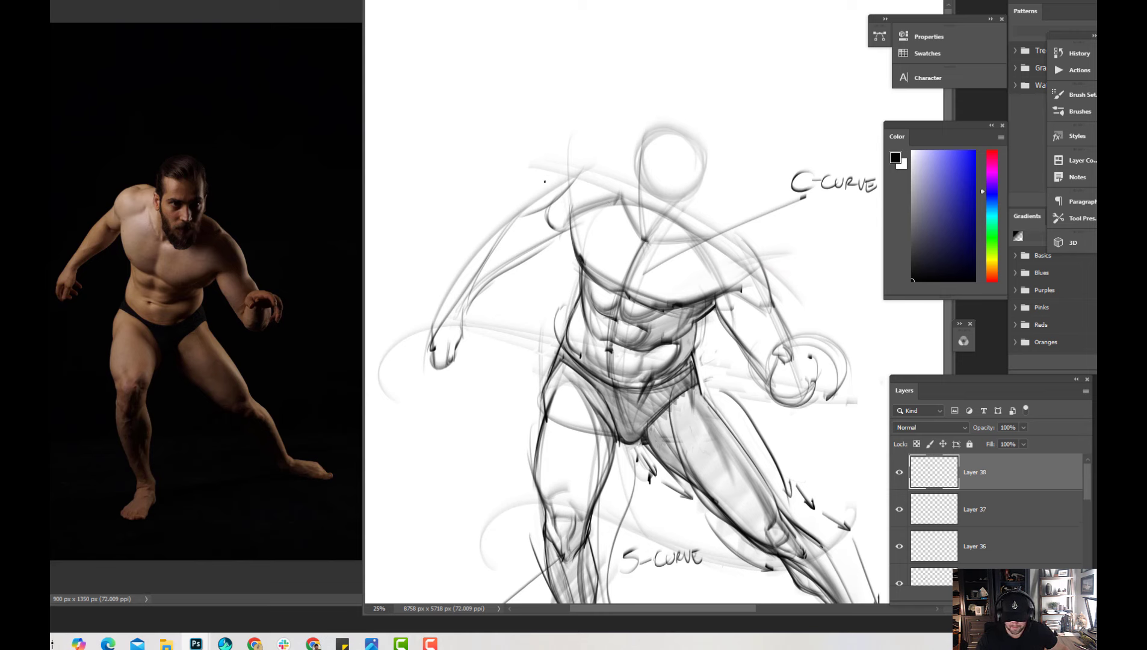
left_click_drag(565, 175, 570, 211)
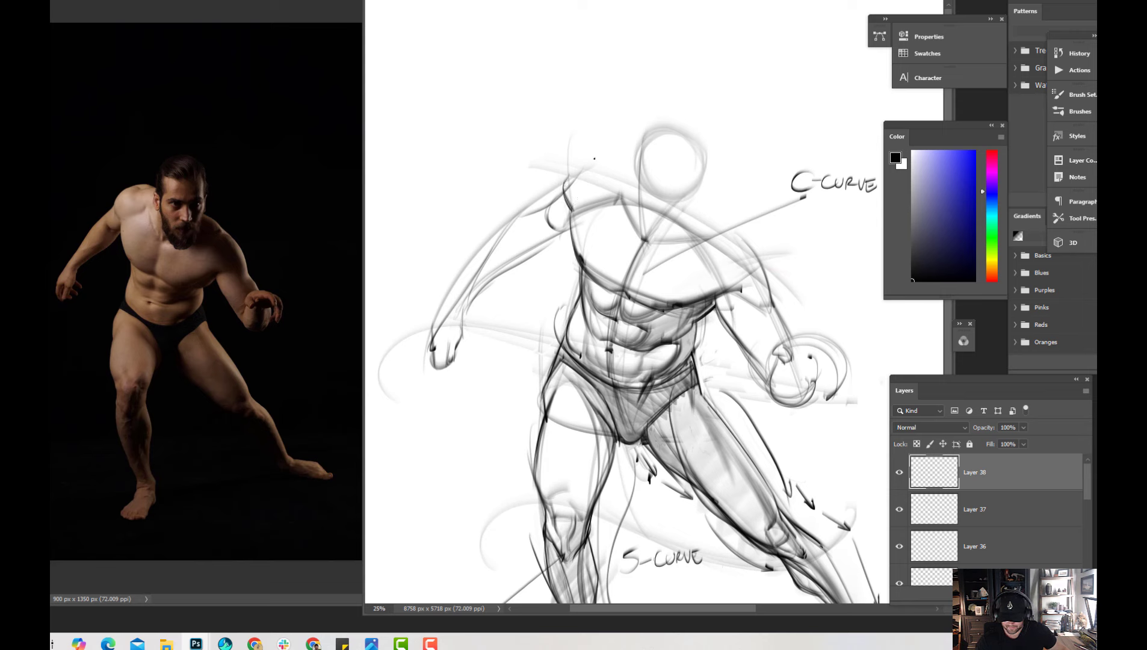
mouse_move(565, 191)
left_mouse_down()
mouse_move(578, 168)
mouse_move(628, 168)
mouse_move(618, 186)
mouse_move(609, 169)
mouse_move(645, 165)
left_mouse_up()
key("ctrl+z")
key("ctrl+z")
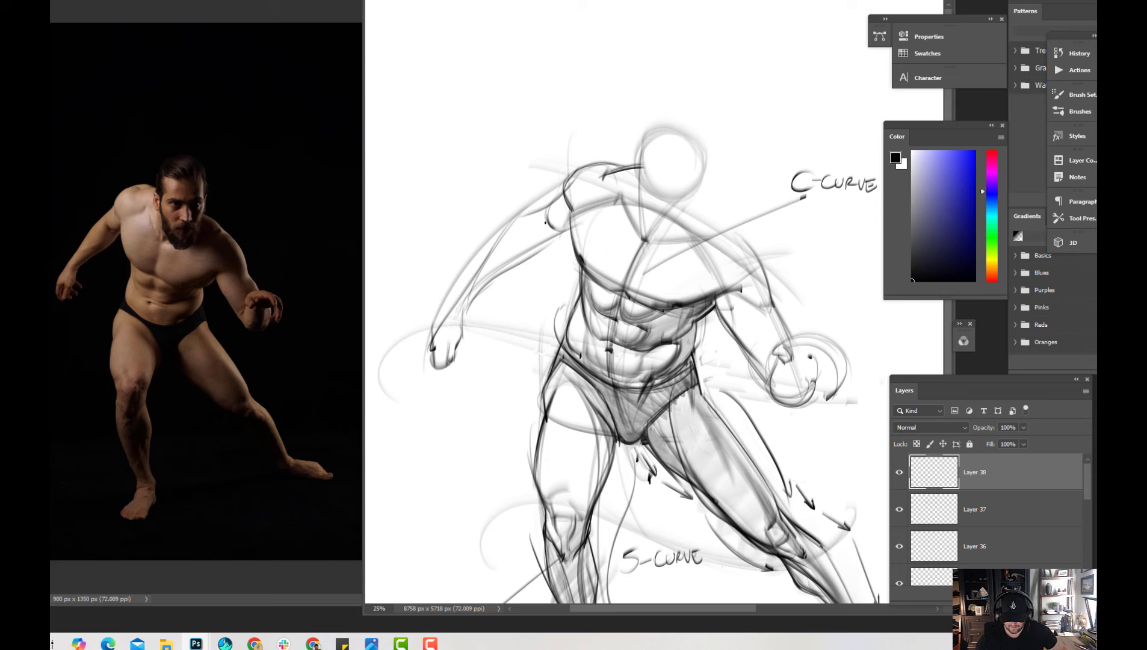
Darken the underside of the standing-leg-side arm from the armpit to the elbow
left_click_drag(546, 218, 528, 255)
mouse_move(546, 215)
left_mouse_down()
mouse_move(524, 260)
mouse_move(545, 238)
left_mouse_up()
left_click_drag(478, 284, 530, 250)
mouse_move(477, 296)
left_mouse_down()
mouse_move(482, 281)
mouse_move(563, 234)
left_mouse_up()
mouse_move(478, 292)
left_mouse_down()
mouse_move(570, 233)
mouse_move(540, 222)
left_mouse_up()
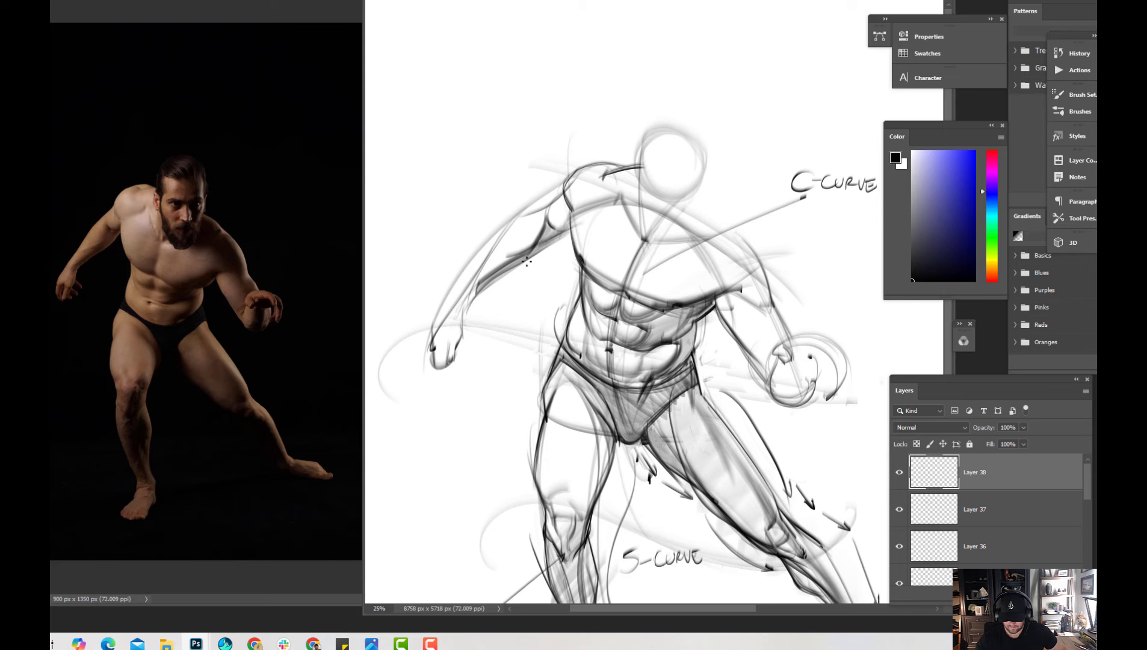
left_click_drag(534, 258, 561, 236)
Reinforce the chest edge below the armpit and the outer contour of the arm on the standing-leg side
left_click_drag(572, 211, 581, 258)
left_click_drag(523, 217, 458, 303)
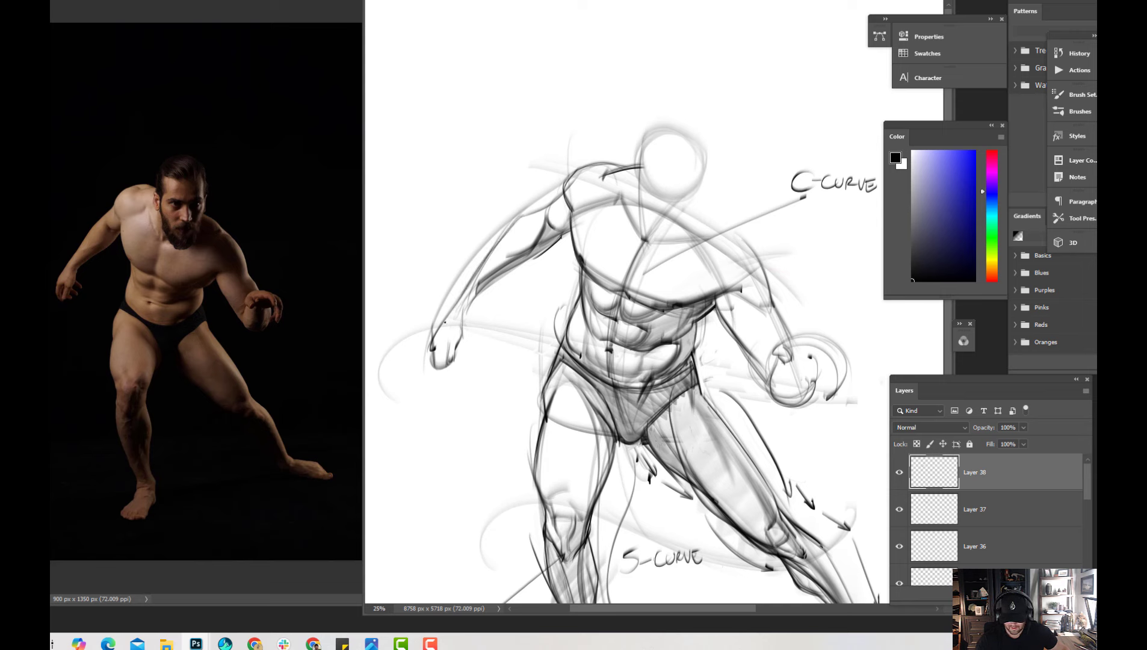
left_click_drag(523, 216, 488, 259)
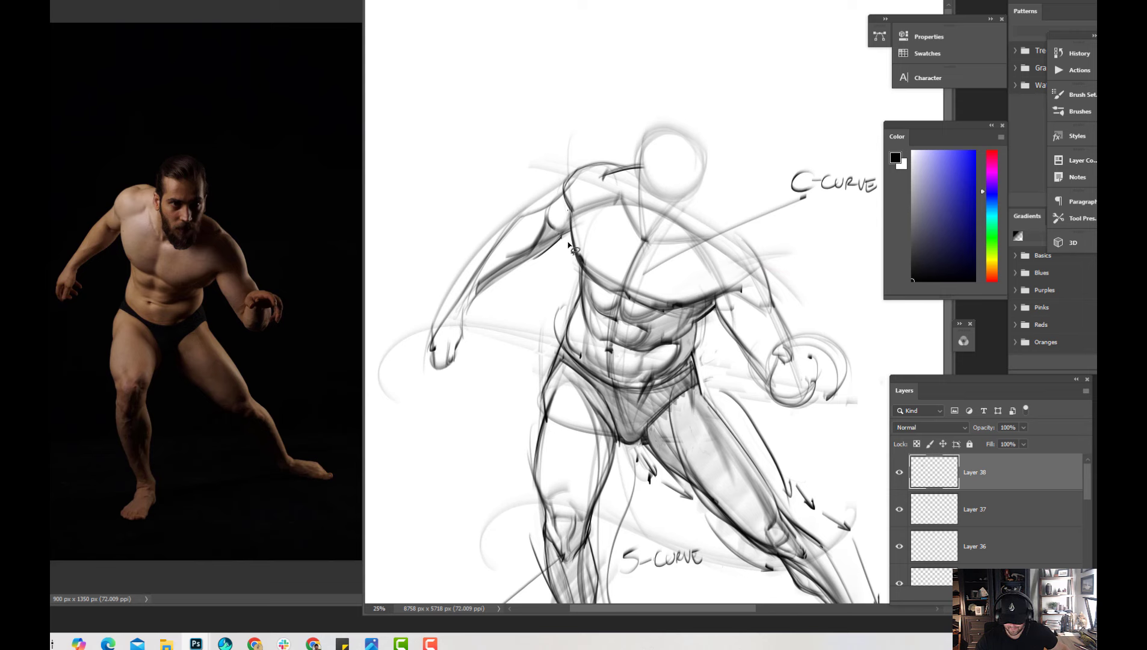
Delete the dark strokes along the underside of the standing-leg-side arm and clear the selection
mouse_move(576, 260)
left_mouse_down()
mouse_move(561, 204)
mouse_move(482, 273)
mouse_move(467, 306)
mouse_move(560, 260)
mouse_move(550, 280)
mouse_move(588, 250)
left_mouse_up()
key("ctrl+t")
key("Return")
key("Delete")
key("ctrl+d")
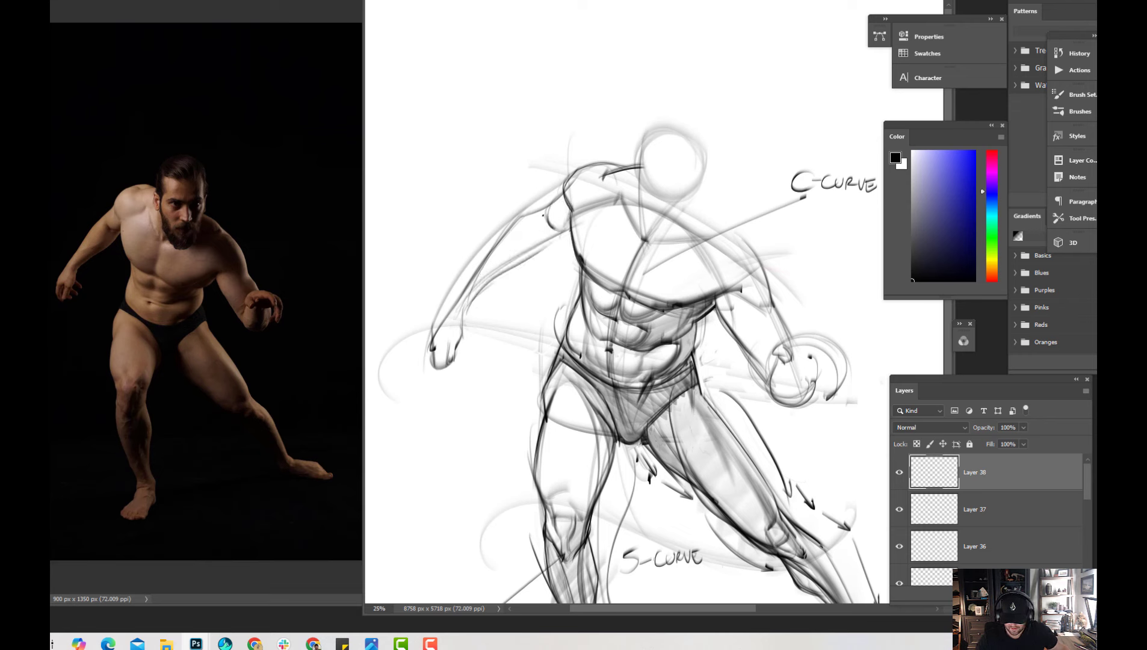
Draw the deltoid's rounded lower edge in black and redraw the arm's underside down to the wrist
left_click_drag(543, 215, 552, 229)
left_click(554, 236, "alt")
key("d")
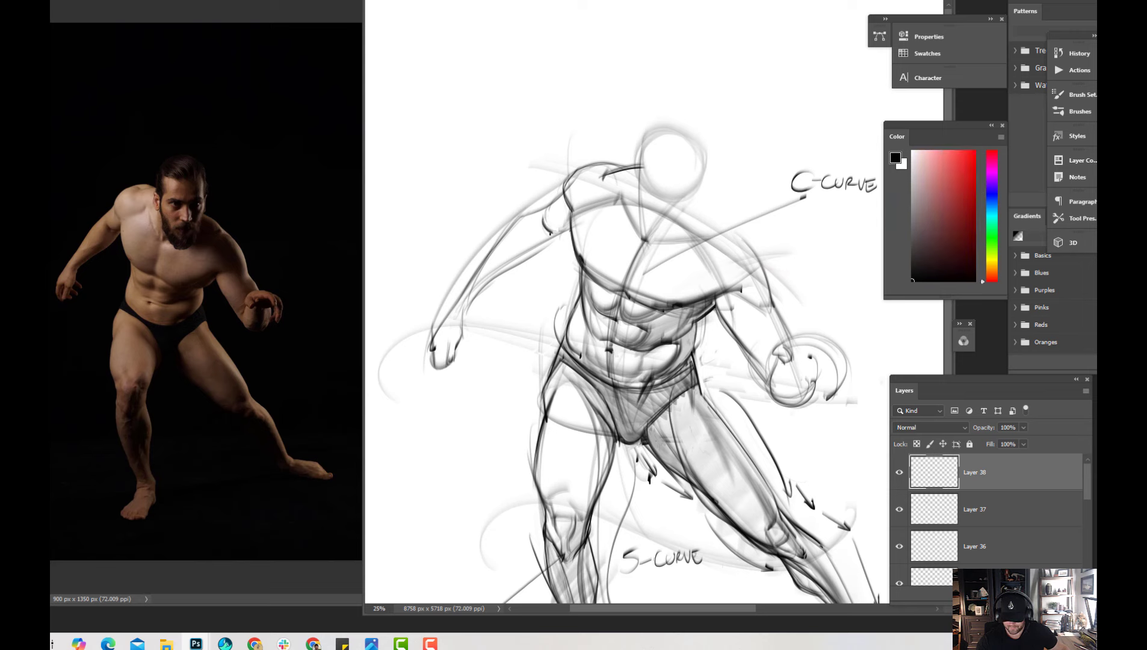
left_click_drag(551, 232, 572, 216)
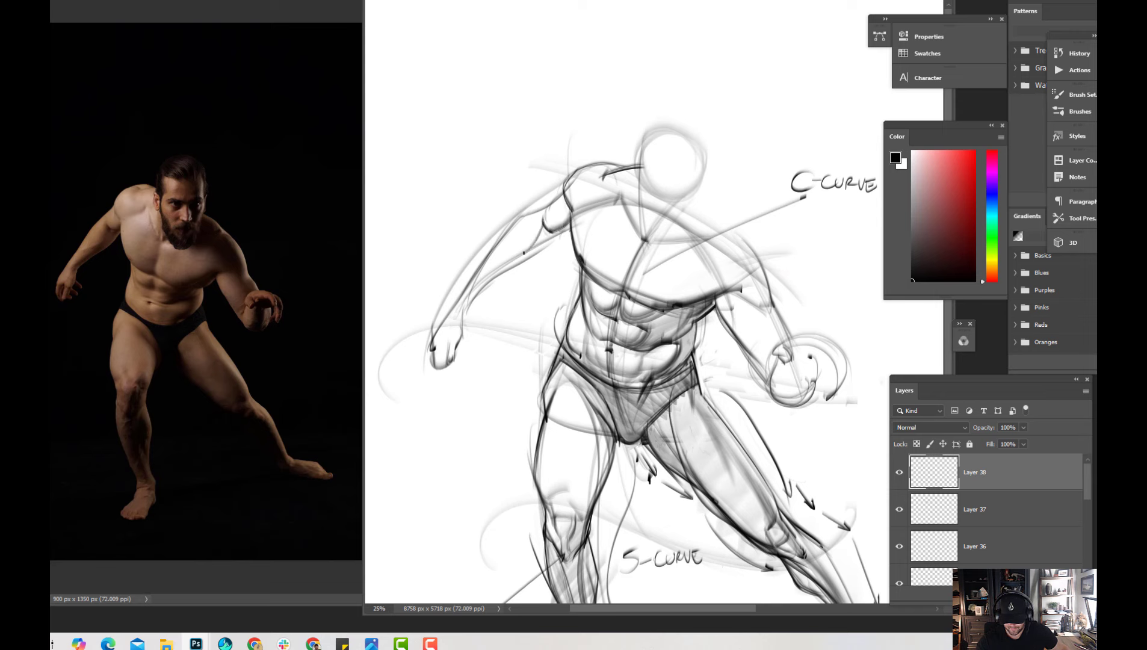
mouse_move(524, 253)
left_mouse_down()
mouse_move(545, 224)
mouse_move(572, 228)
left_mouse_up()
left_click_drag(480, 292, 553, 248)
mouse_move(501, 277)
left_mouse_down()
mouse_move(475, 300)
mouse_move(471, 329)
mouse_move(458, 316)
mouse_move(466, 307)
mouse_move(469, 318)
mouse_move(456, 319)
mouse_move(470, 330)
mouse_move(448, 360)
left_mouse_up()
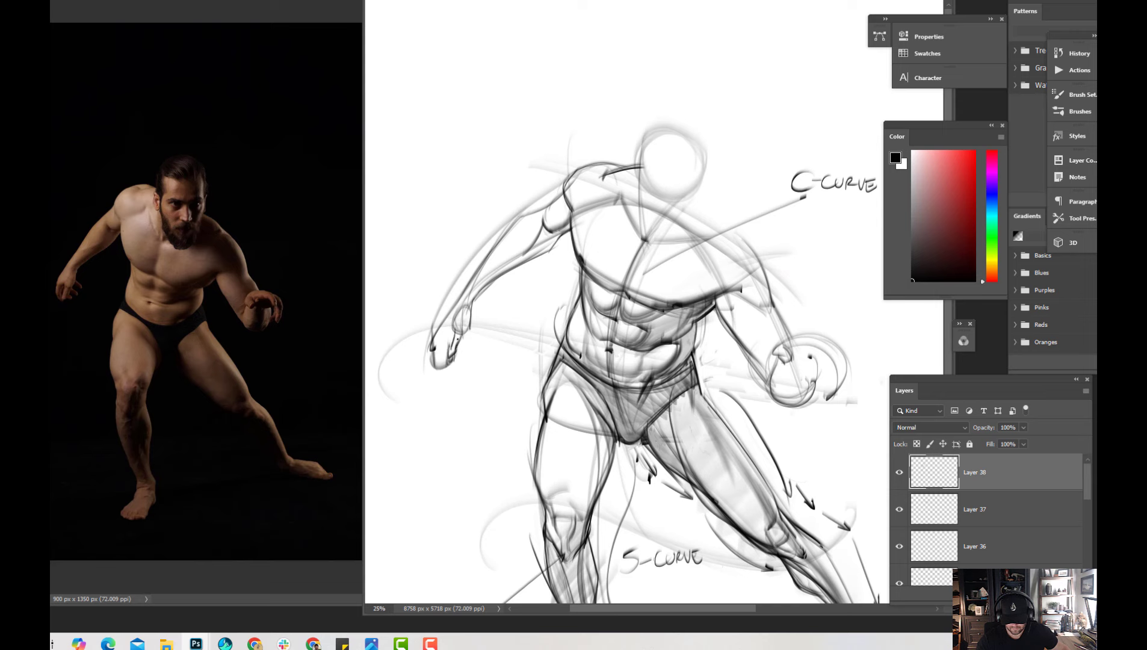
Redraw the standing-leg-side hand with a thumb and downward-pointing fingers, painting out its old rounded outline
left_click_drag(472, 318, 469, 338)
mouse_move(452, 329)
left_mouse_down()
mouse_move(439, 355)
mouse_move(452, 375)
left_mouse_up()
mouse_move(472, 328)
left_mouse_down()
mouse_move(434, 348)
mouse_move(438, 331)
mouse_move(427, 353)
mouse_move(442, 371)
left_mouse_up()
left_click(437, 339, "alt")
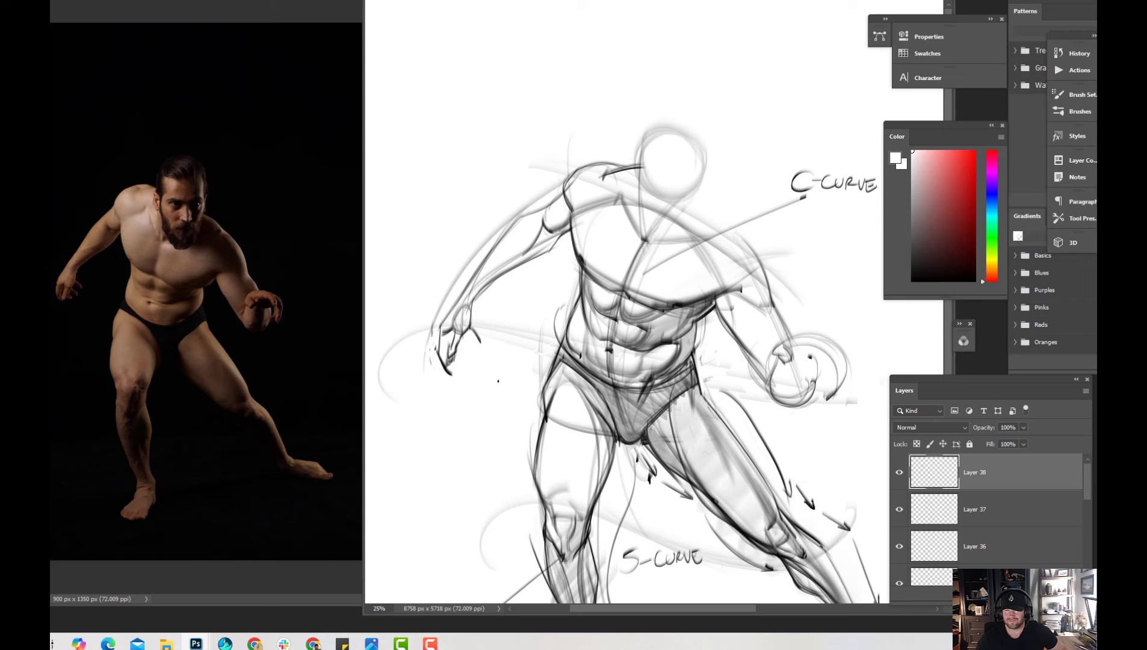
Save the drawing, add a new layer, and draw the black curled finger shapes of the standing-leg-side hand
key("ctrl+s")
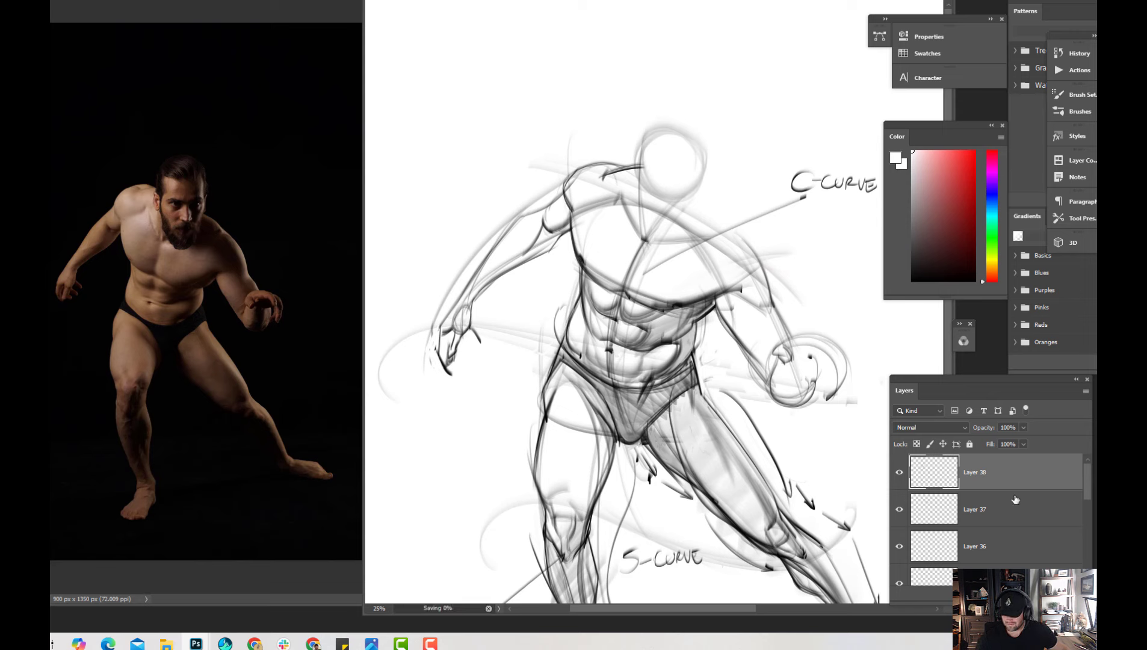
left_click(1023, 594)
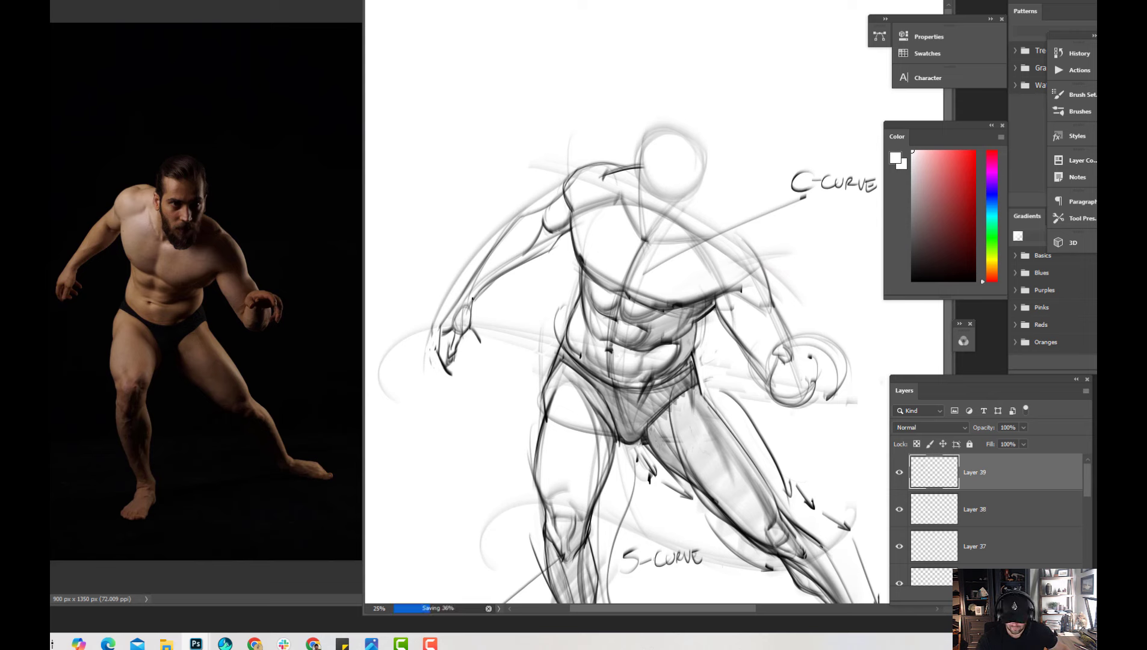
key("d")
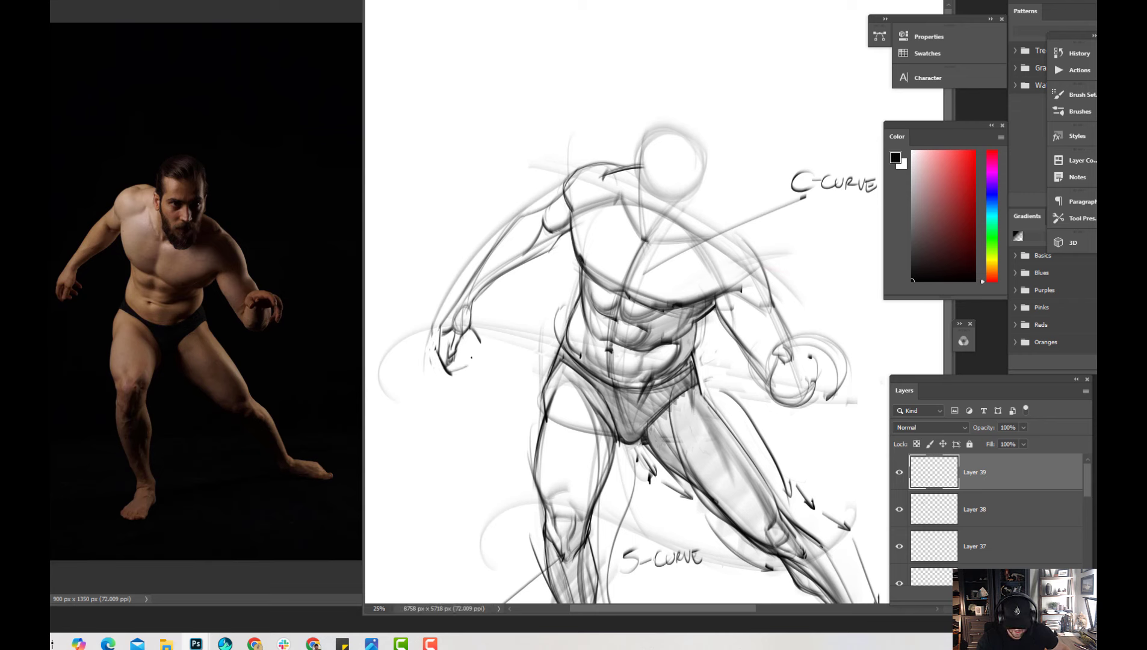
left_click_drag(470, 362, 480, 348)
mouse_move(448, 344)
left_mouse_down()
mouse_move(477, 343)
mouse_move(476, 353)
left_mouse_up()
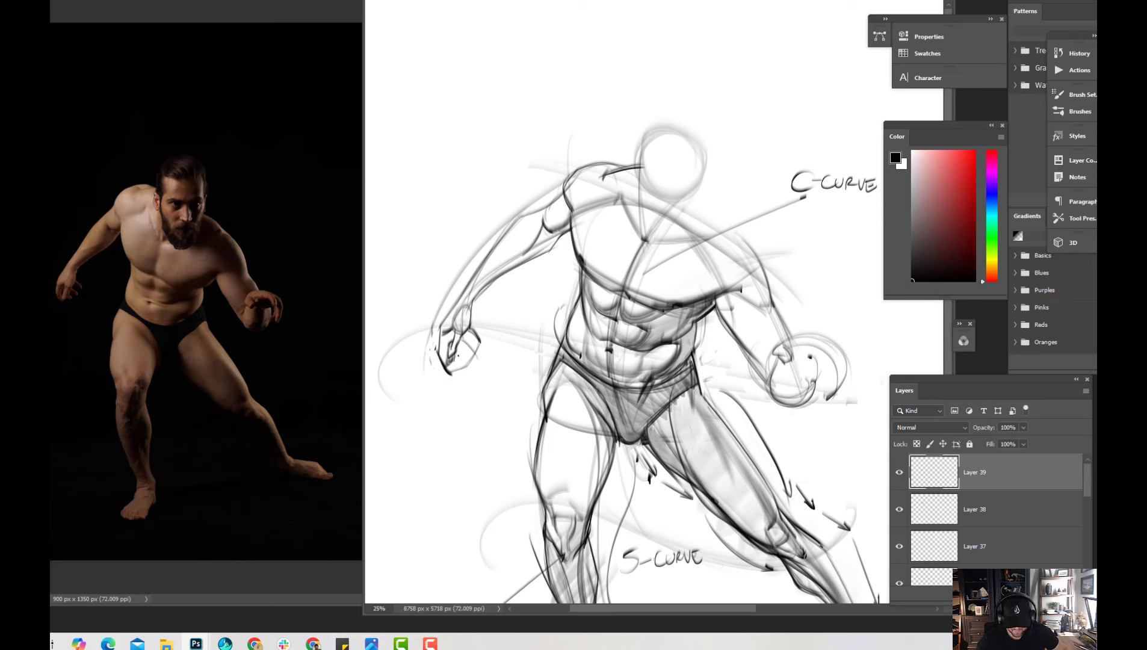
left_click_drag(466, 355, 456, 368)
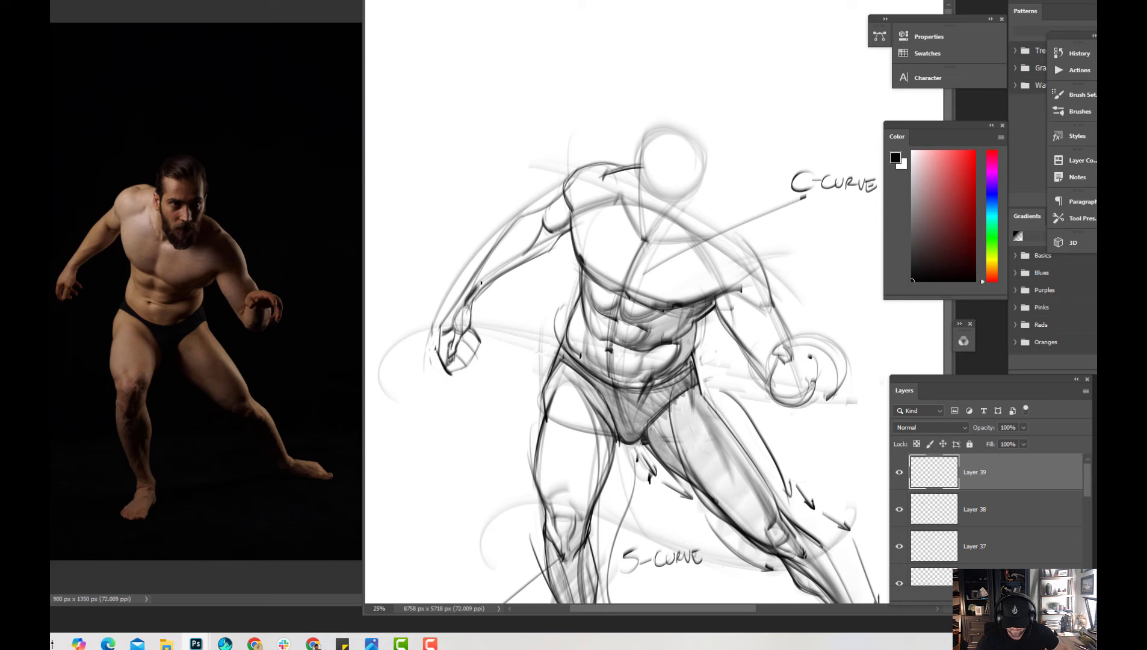
Darken and shade the standing-leg-side forearm's underside from wrist to elbow, tidying its lower edge with white
left_click_drag(471, 292, 526, 255)
mouse_move(475, 288)
left_mouse_down()
mouse_move(524, 253)
mouse_move(543, 220)
left_mouse_up()
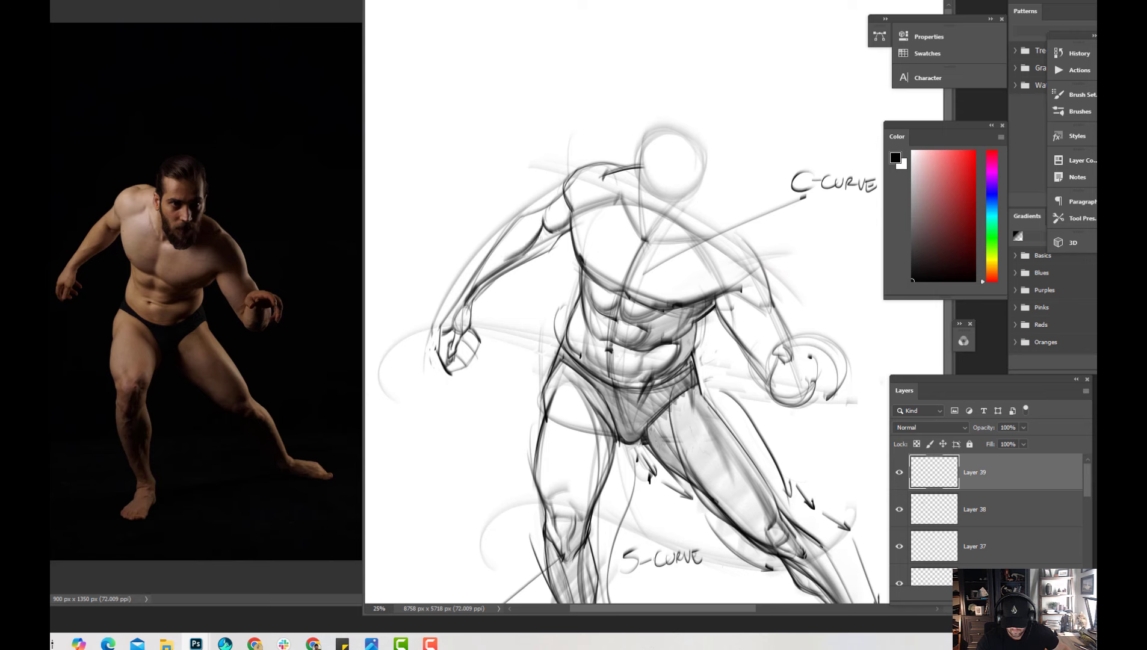
left_click_drag(515, 264, 547, 226)
left_click_drag(525, 262, 547, 224)
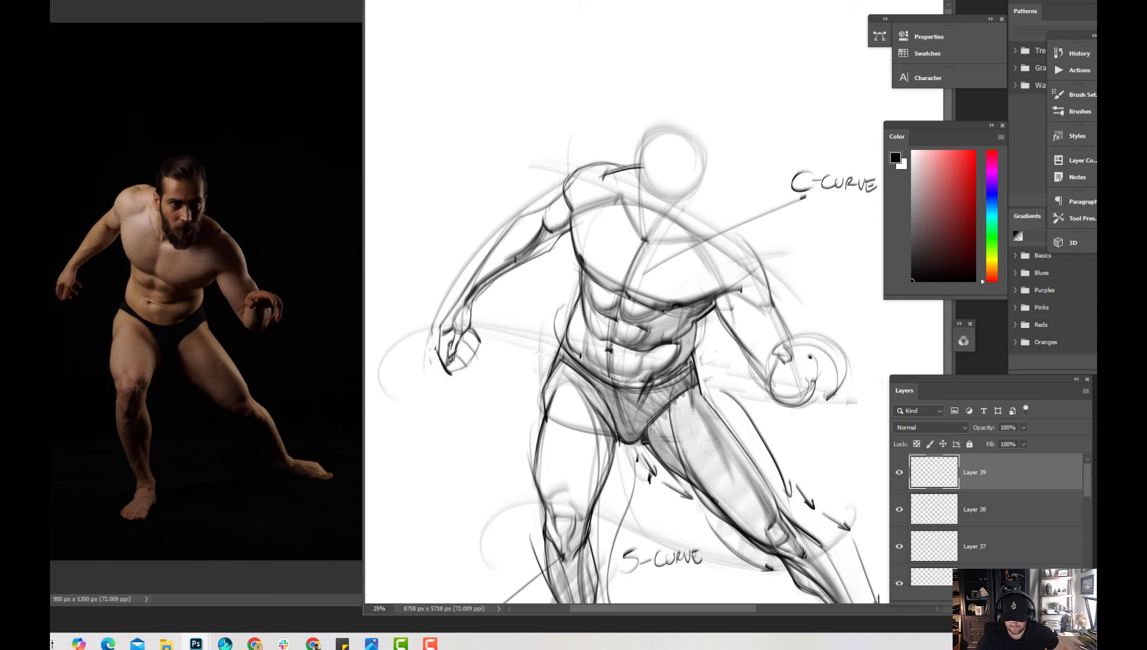
left_click_drag(482, 285, 569, 220)
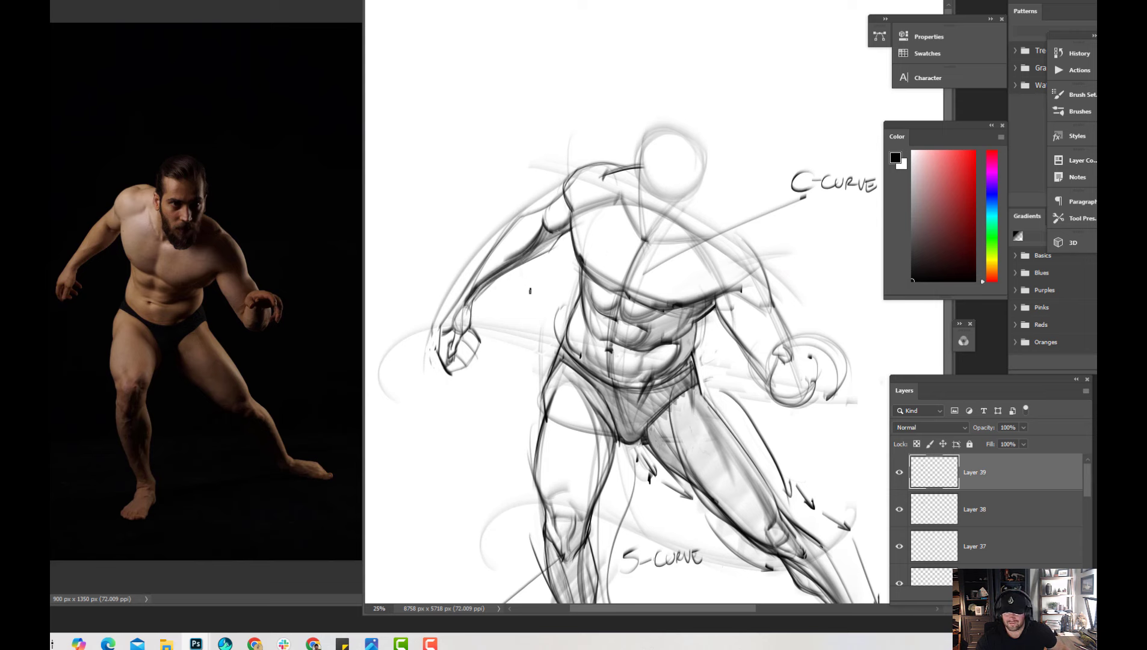
key("ctrl+z")
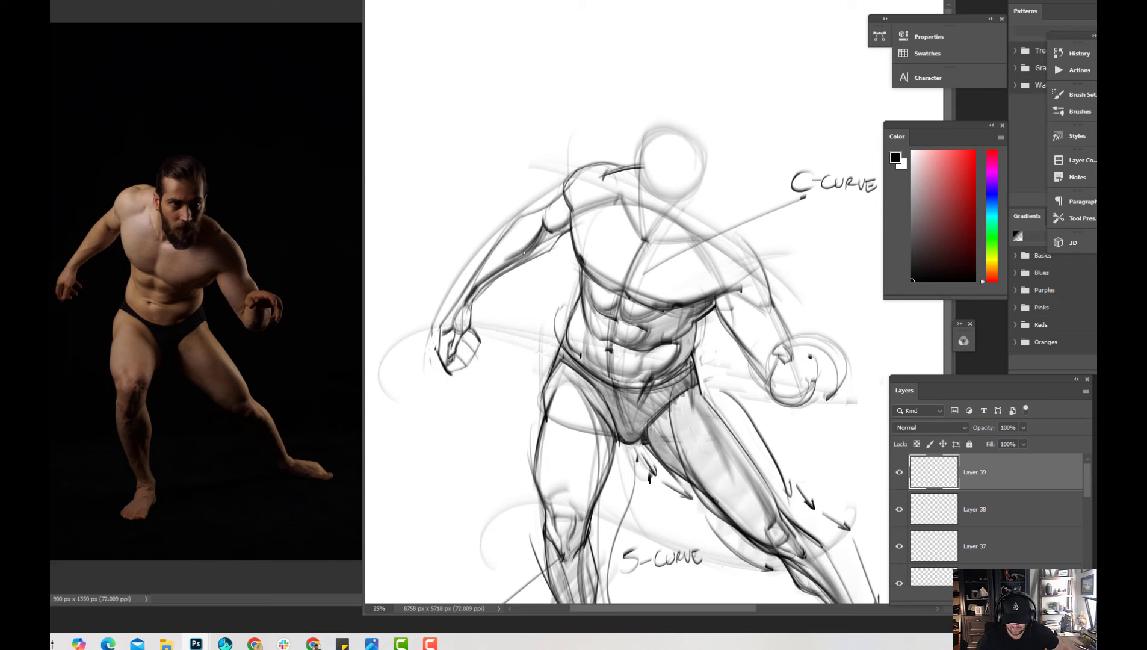
left_click(542, 263, "alt")
left_click_drag(469, 302, 544, 243)
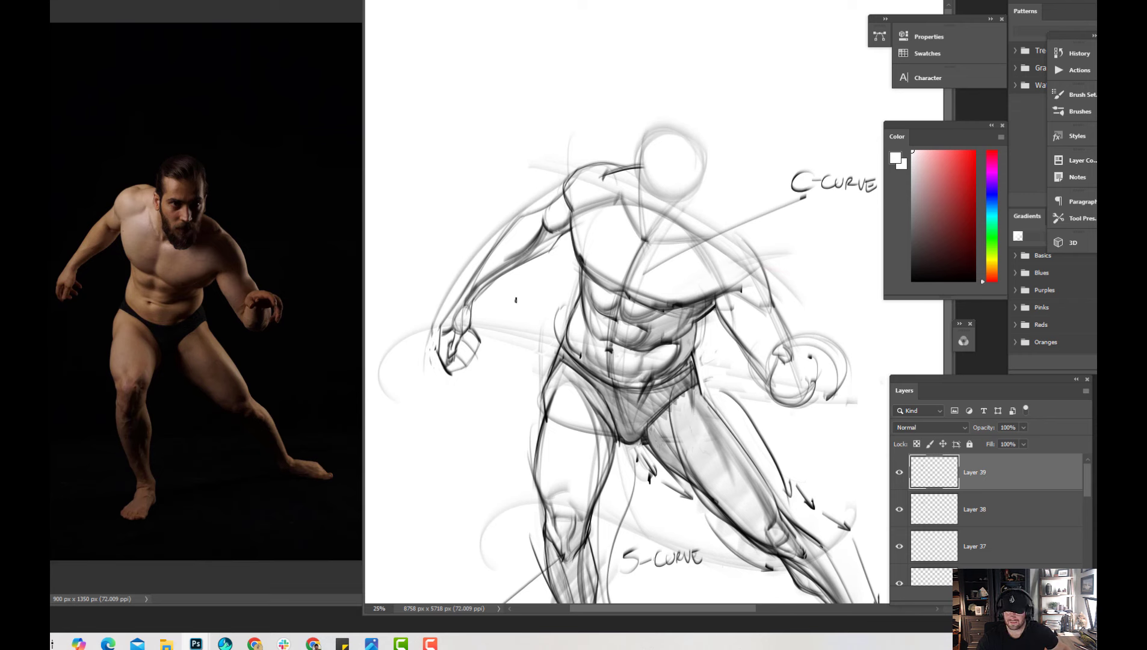
Rework the standing-leg-side hand, trimming the selected fingertips and redrawing its contour from wrist to fingertips in black
key("d")
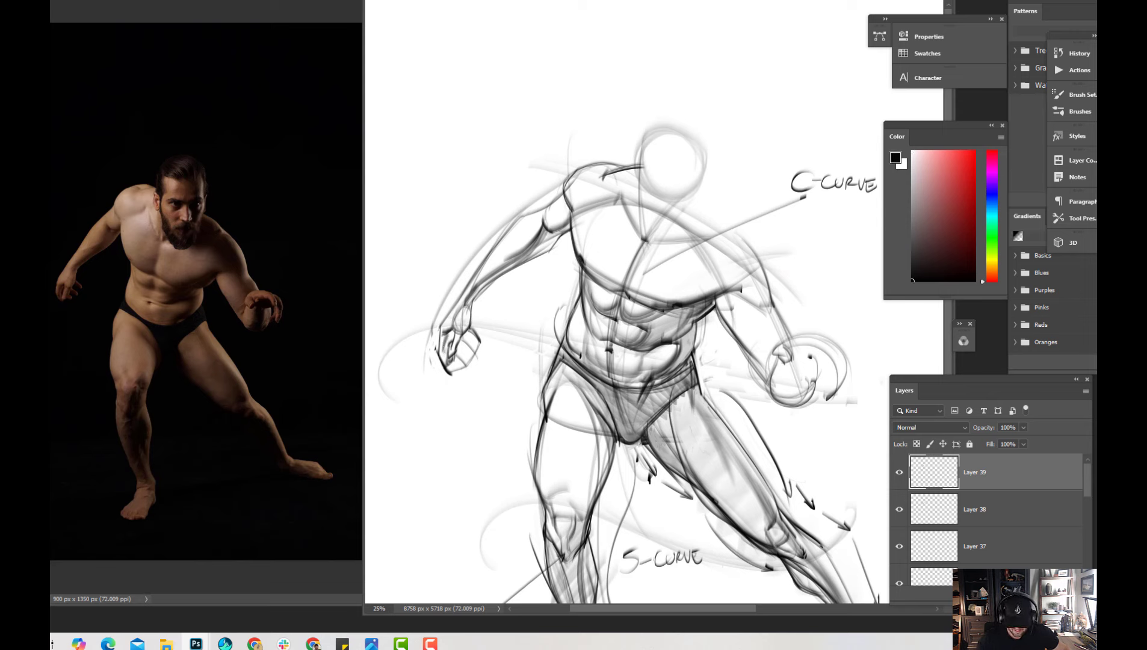
mouse_move(447, 348)
left_mouse_down()
mouse_move(443, 367)
mouse_move(469, 333)
left_mouse_up()
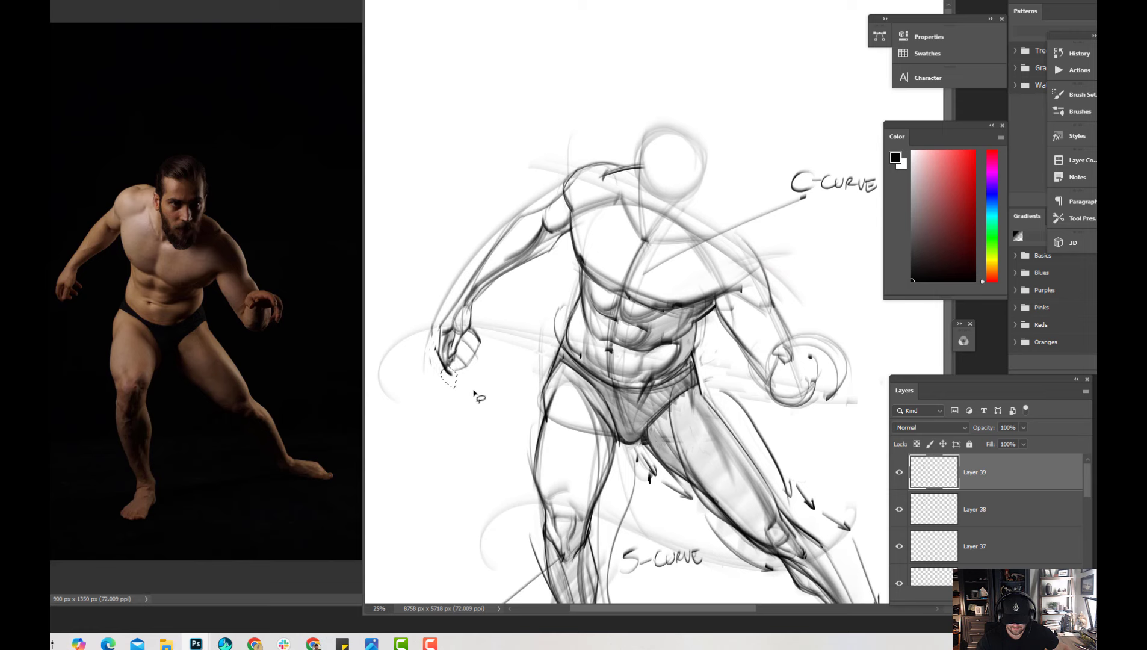
key("x")
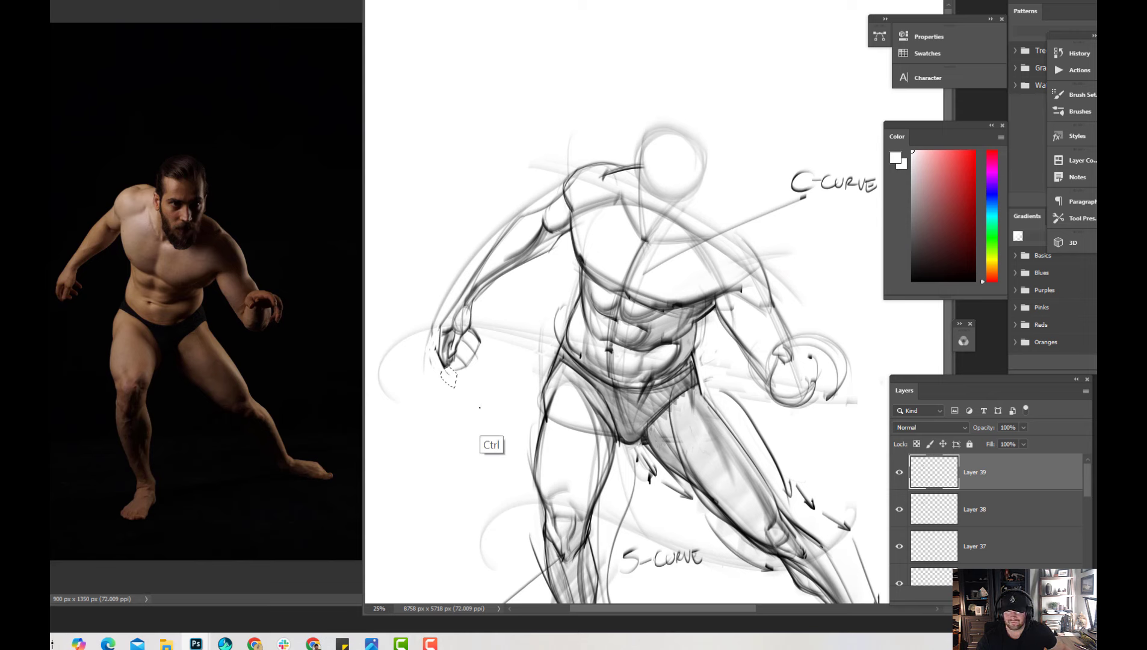
key("x")
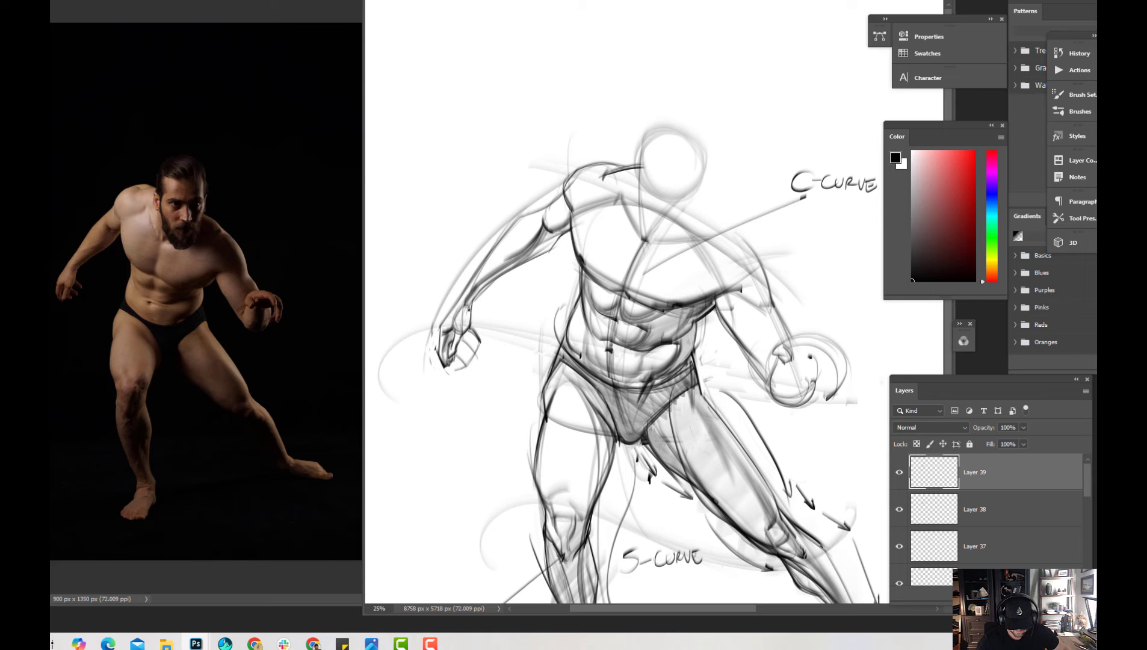
left_click_drag(468, 307, 446, 371)
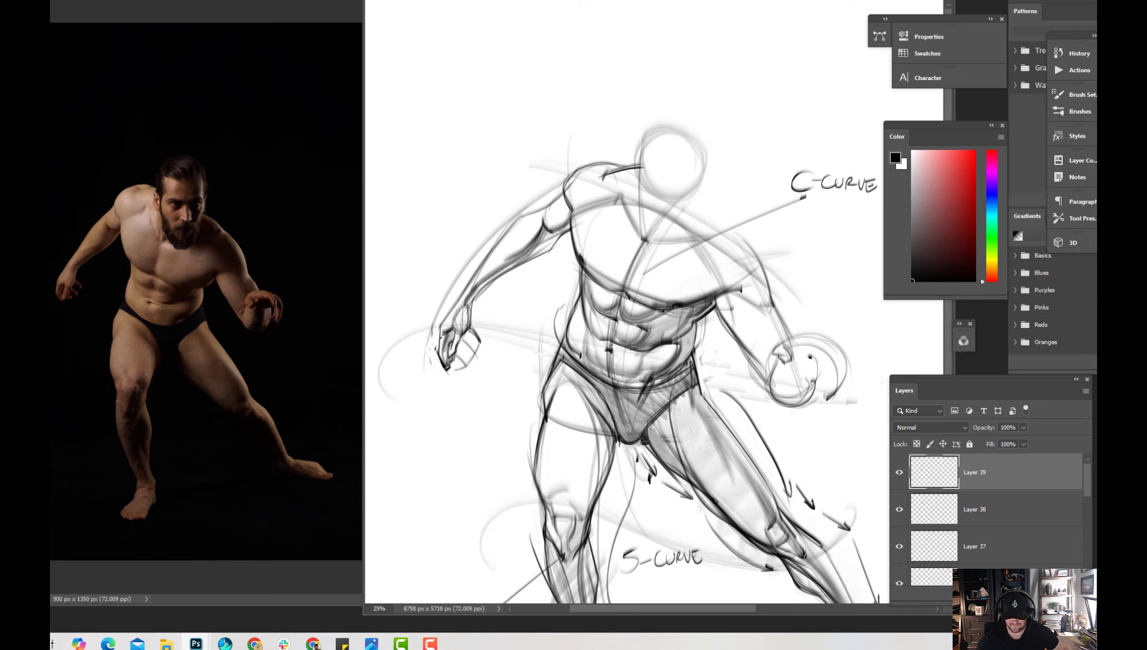
key("x")
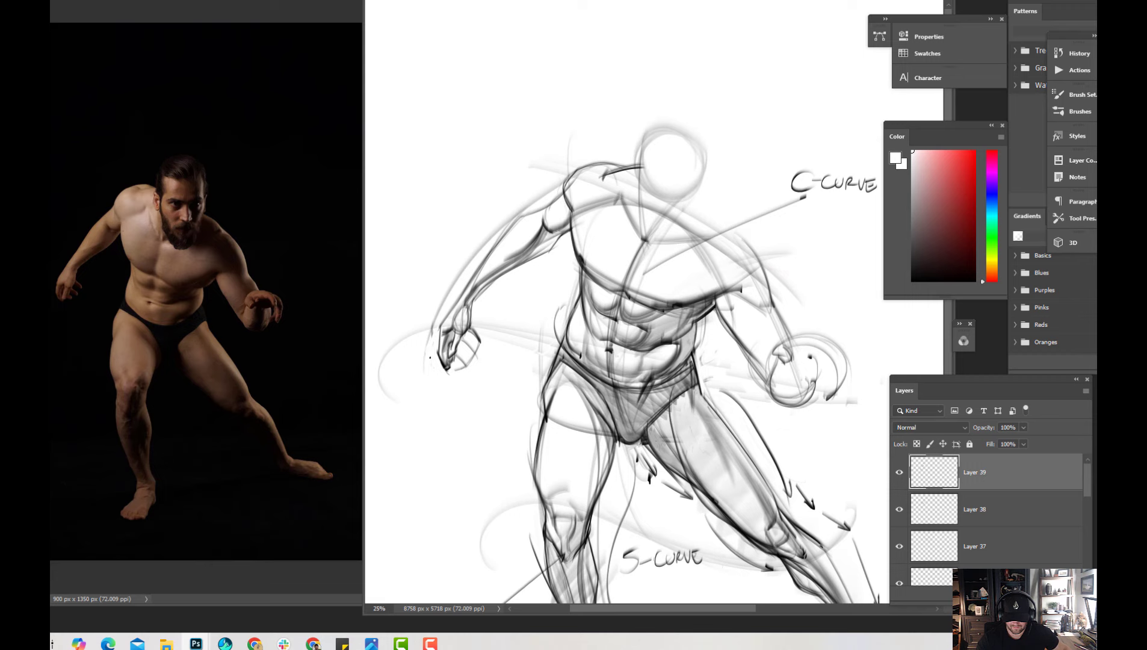
key("x")
Try drawing heavy rounded contours over the standing-leg-side shoulder, and undo both strokes
scroll(575, 277, "right", 1)
scroll(586, 247, "right", 2)
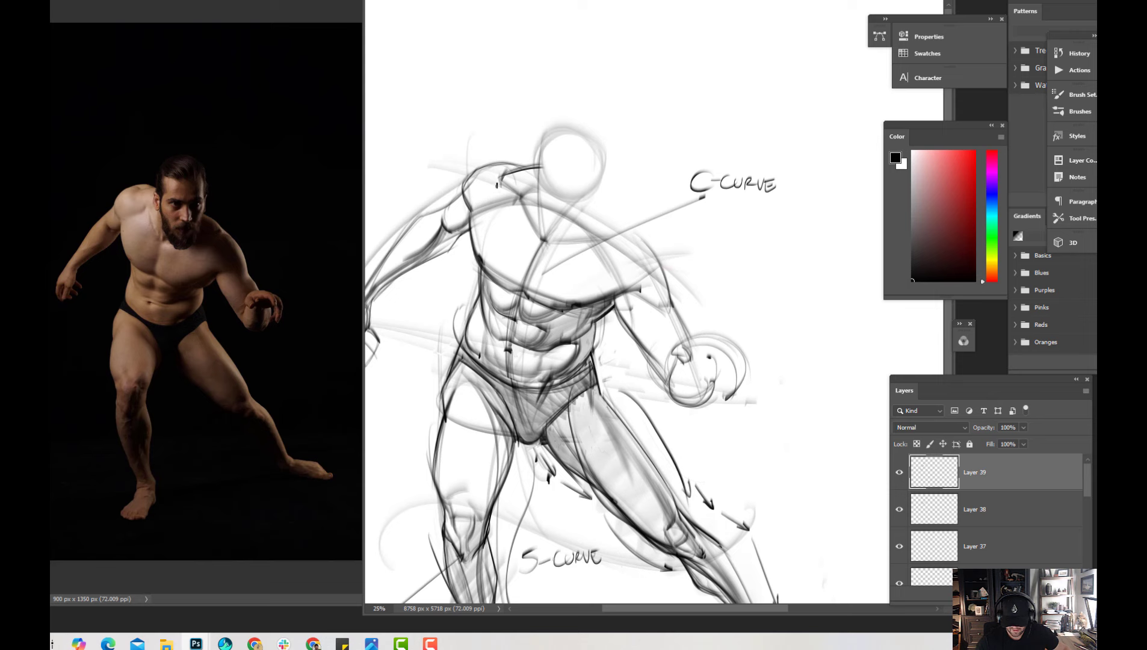
left_click_drag(492, 198, 513, 163)
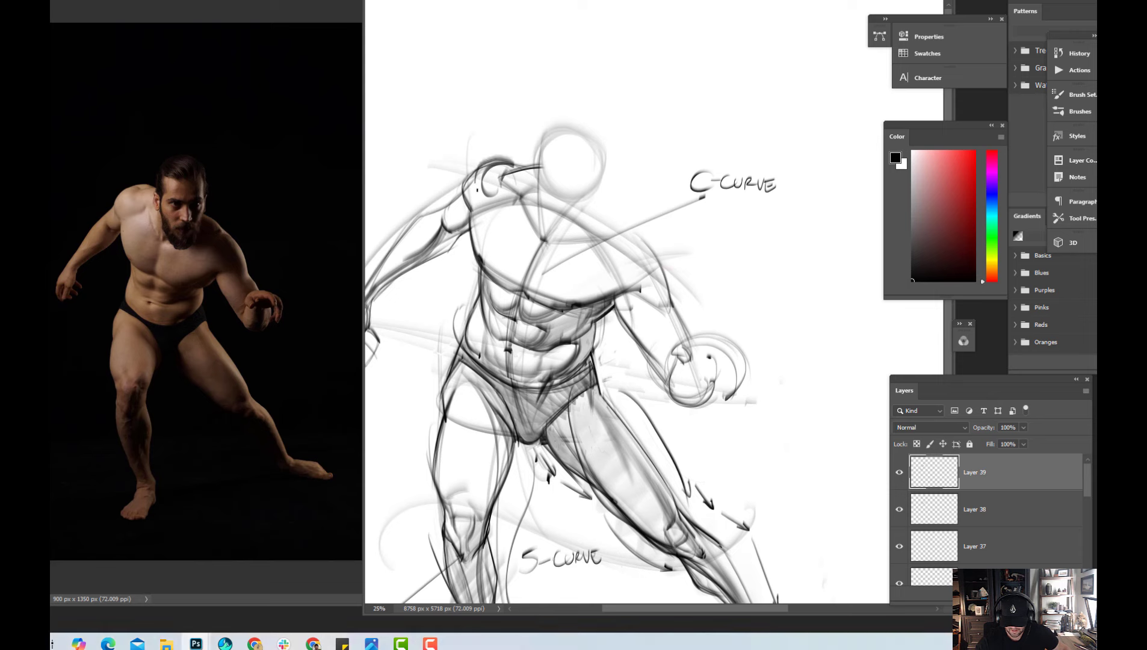
mouse_move(493, 199)
left_mouse_down()
mouse_move(476, 182)
mouse_move(512, 160)
left_mouse_up()
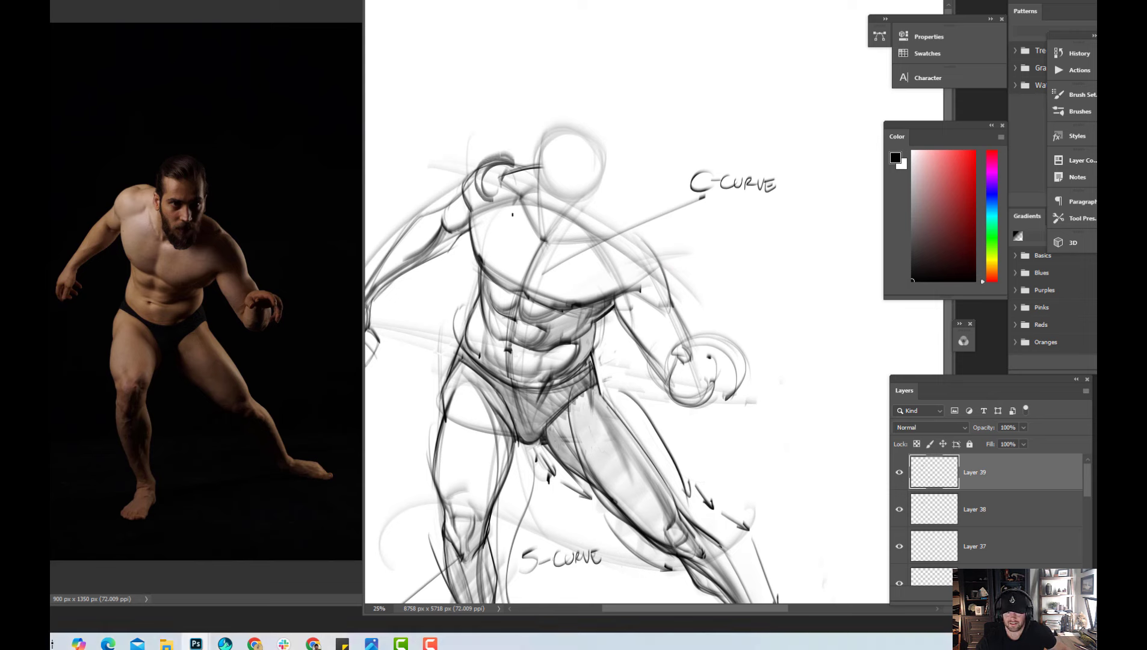
key("ctrl+z")
key("ctrl+z")
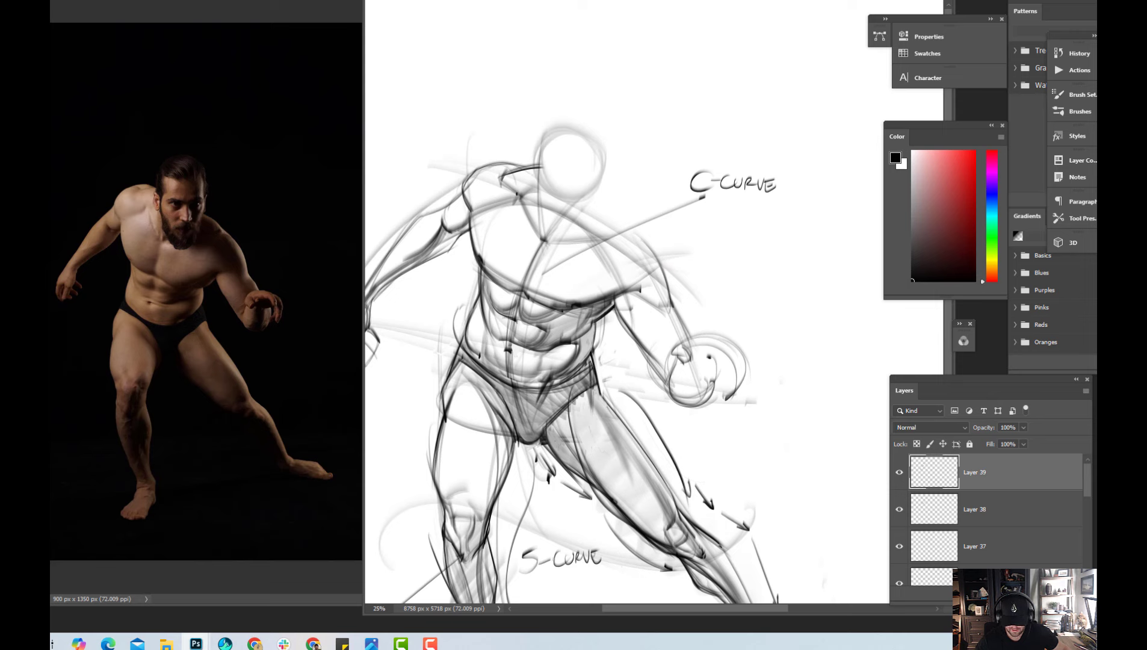
Reinforce the collarbone accent and the side of the neck, and mark the chin with a short dark stroke
left_click_drag(516, 188, 521, 203)
left_click_drag(547, 191, 544, 242)
left_click_drag(569, 246, 587, 245)
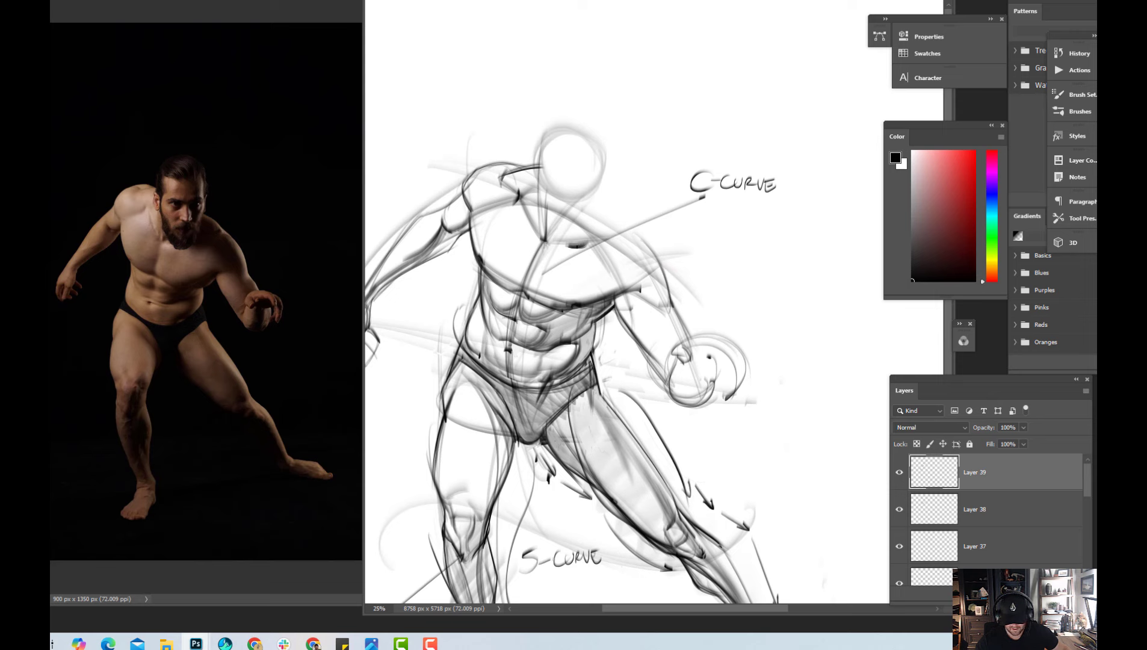
key("ctrl")
key("ctrl")
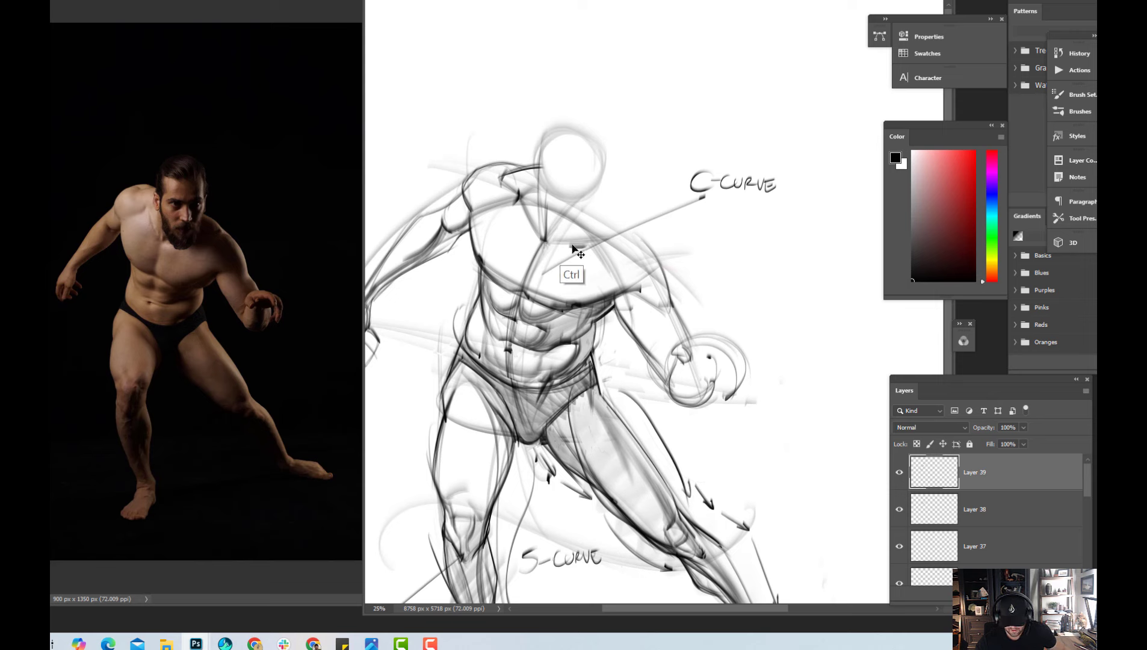
left_click_drag(567, 246, 591, 239)
Draw the face's vertical centre line from the forehead to the chin and a horizontal eye line across the head
mouse_move(583, 143)
left_mouse_down()
mouse_move(575, 261)
mouse_move(587, 145)
mouse_move(582, 226)
left_mouse_up()
key("ctrl+z")
key("ctrl+z")
mouse_move(585, 142)
left_mouse_down()
mouse_move(577, 253)
mouse_move(586, 146)
mouse_move(578, 228)
left_mouse_up()
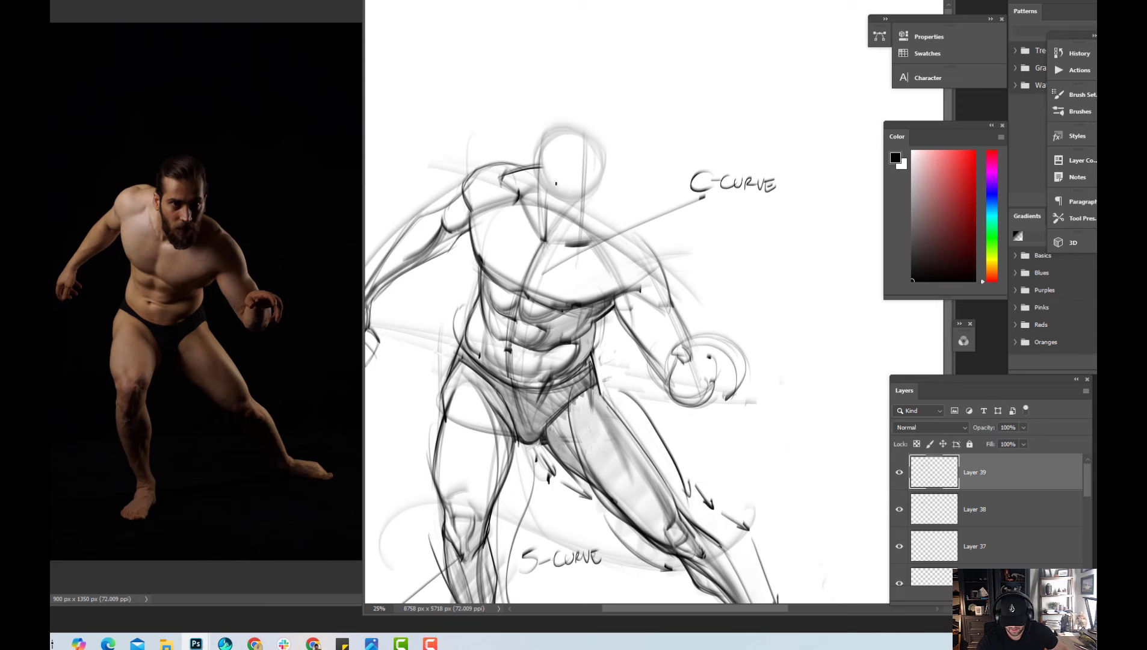
left_click_drag(541, 183, 628, 187)
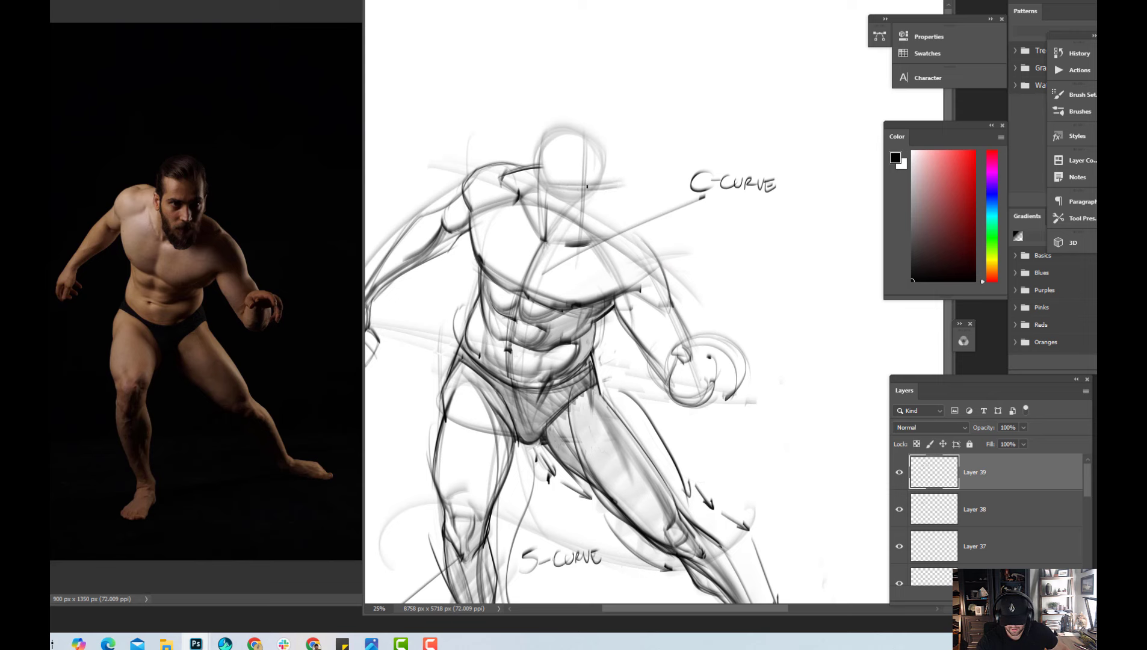
left_click_drag(540, 187, 632, 186)
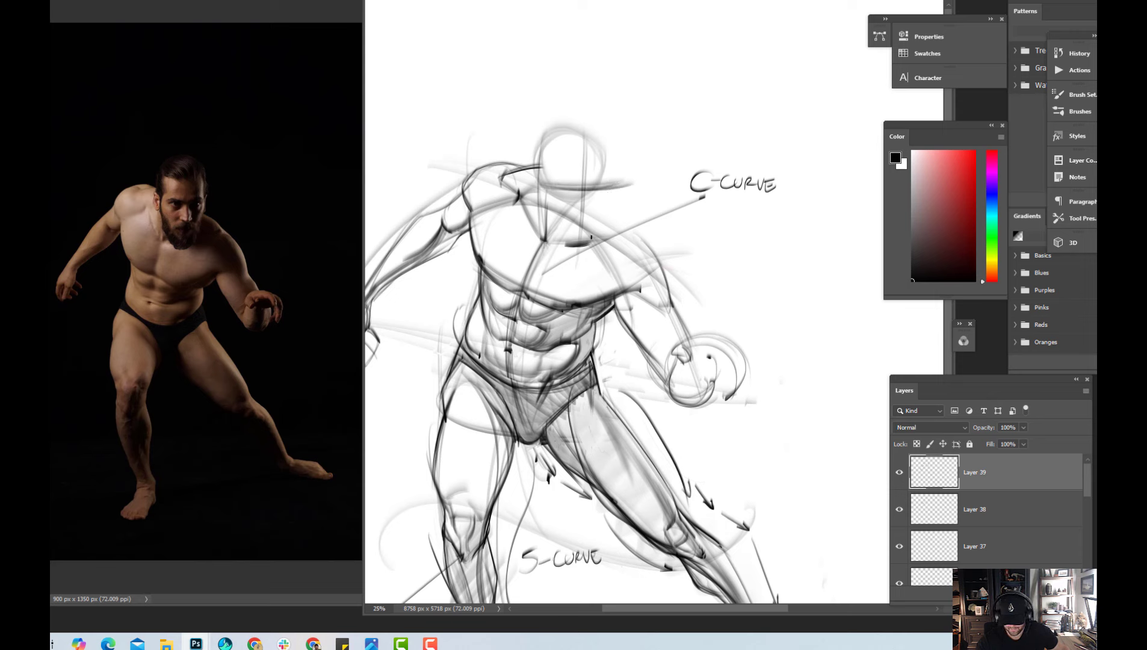
Draw the hairline, ear, cheeks and jaw around the face guides, and rough in the mouth and chin
mouse_move(601, 205)
left_mouse_down()
mouse_move(587, 242)
mouse_move(605, 157)
left_mouse_up()
mouse_move(576, 158)
left_mouse_down()
mouse_move(601, 141)
mouse_move(576, 120)
mouse_move(532, 195)
mouse_move(545, 230)
mouse_move(574, 253)
left_mouse_up()
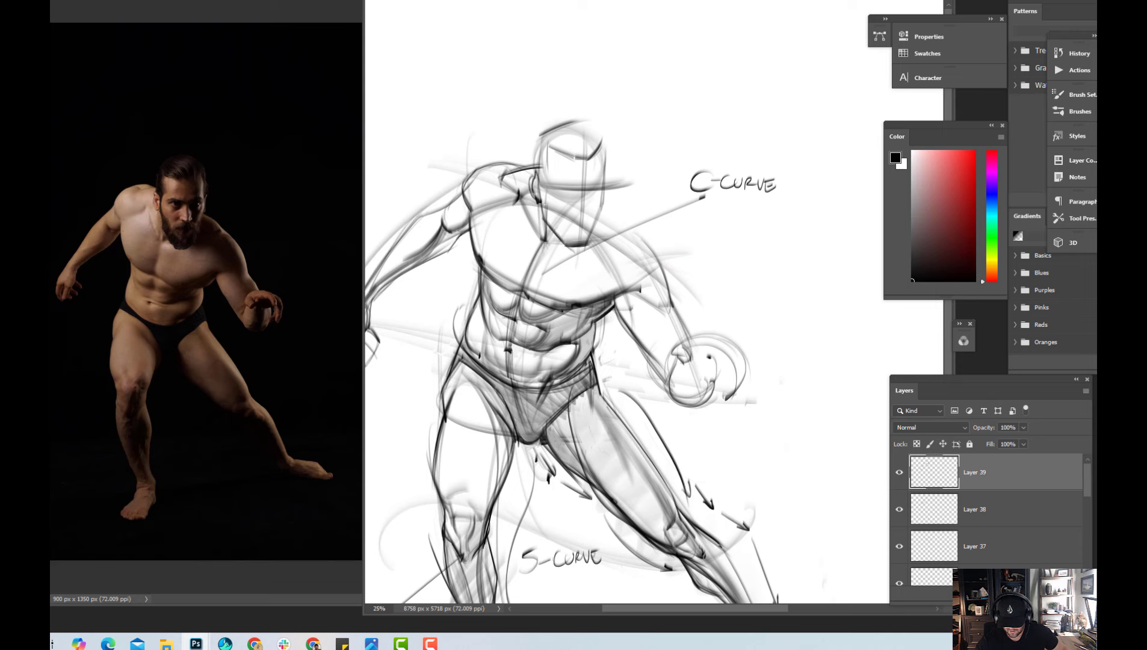
left_click_drag(541, 193, 549, 231)
left_click_drag(543, 180, 565, 244)
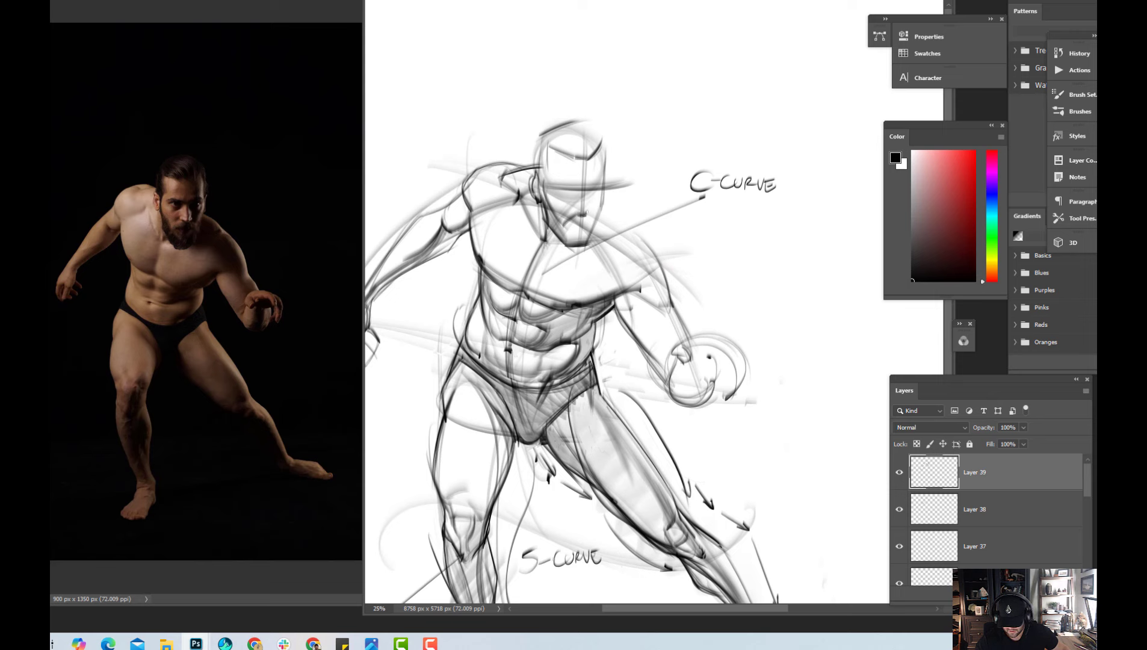
left_click_drag(579, 222, 589, 244)
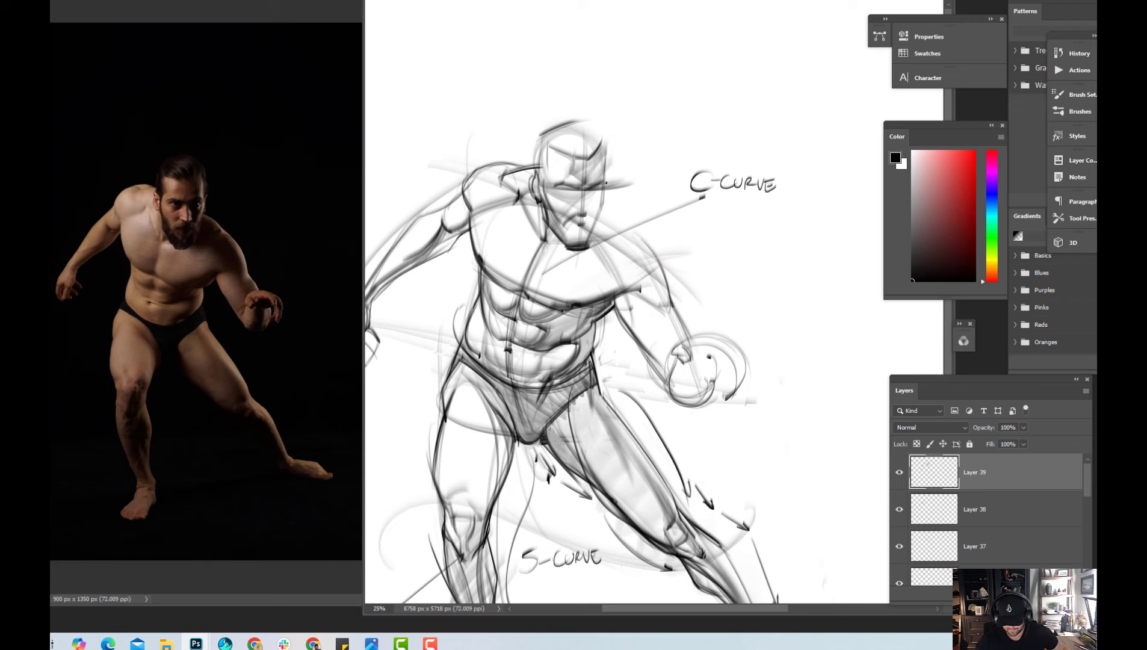
Outline the temple and the swept-back hair above the forehead, adding dark hair strands down to the ear side
mouse_move(608, 180)
left_mouse_down()
mouse_move(611, 171)
mouse_move(606, 194)
left_mouse_up()
left_click_drag(603, 131, 611, 187)
mouse_move(578, 121)
left_mouse_down()
mouse_move(614, 142)
mouse_move(579, 117)
left_mouse_up()
mouse_move(577, 117)
left_mouse_down()
mouse_move(622, 149)
mouse_move(613, 139)
left_mouse_up()
left_click_drag(612, 137, 621, 148)
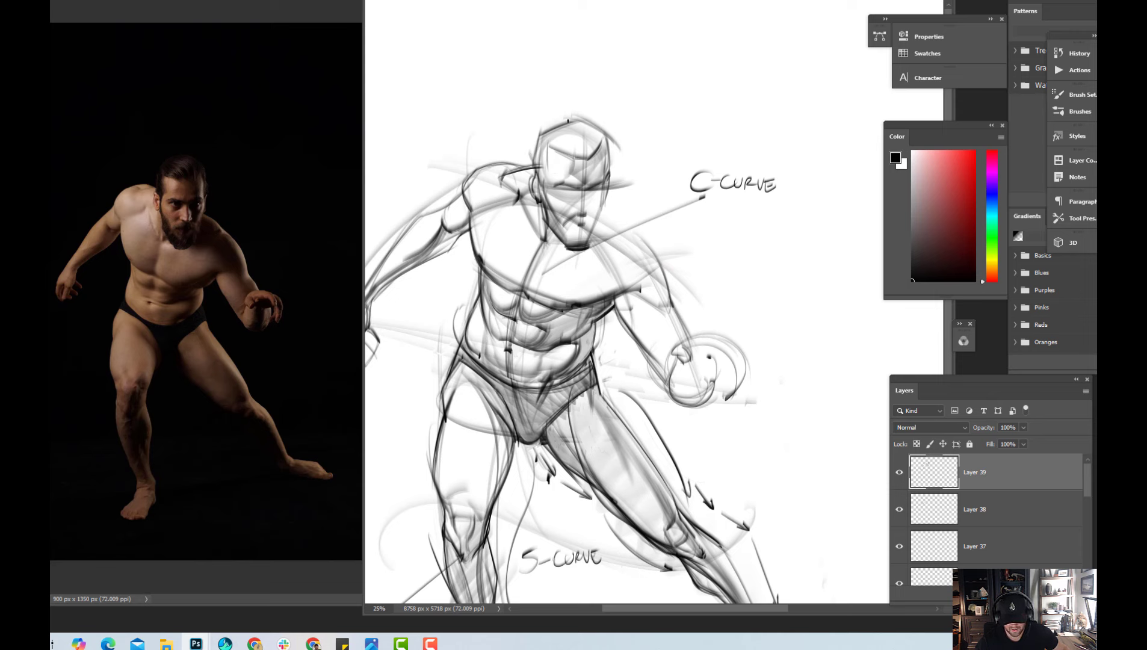
mouse_move(569, 119)
left_mouse_down()
mouse_move(594, 158)
mouse_move(594, 146)
mouse_move(585, 157)
mouse_move(608, 159)
left_mouse_up()
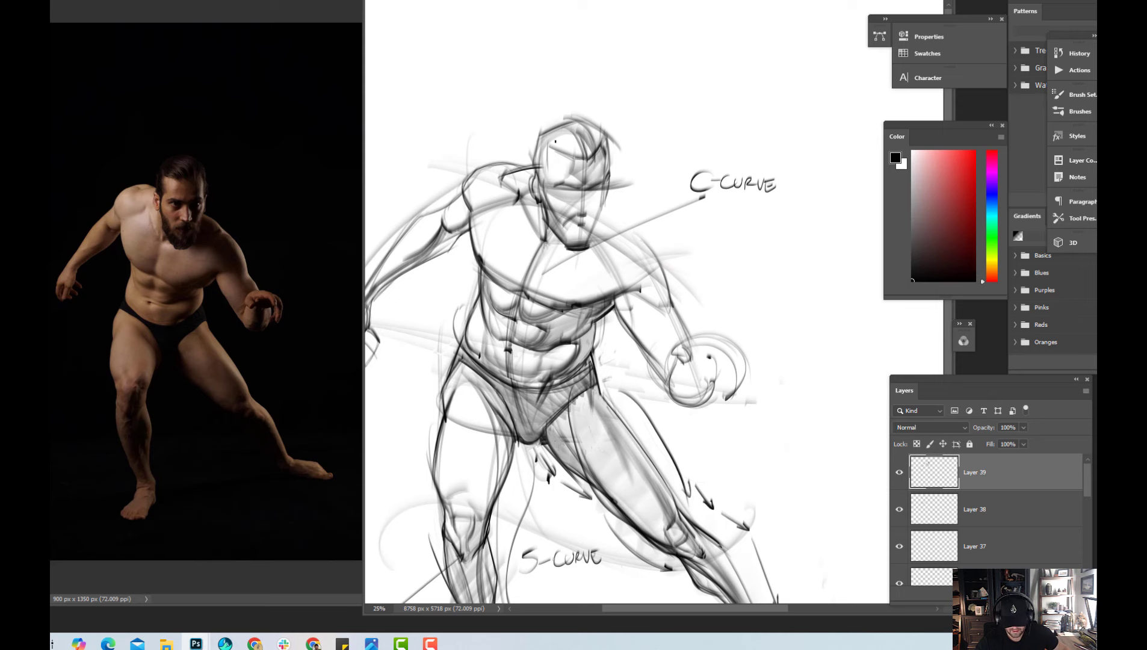
mouse_move(546, 137)
left_mouse_down()
mouse_move(605, 149)
mouse_move(573, 142)
mouse_move(577, 154)
mouse_move(600, 148)
mouse_move(570, 127)
mouse_move(551, 148)
mouse_move(543, 186)
mouse_move(540, 146)
mouse_move(553, 179)
left_mouse_up()
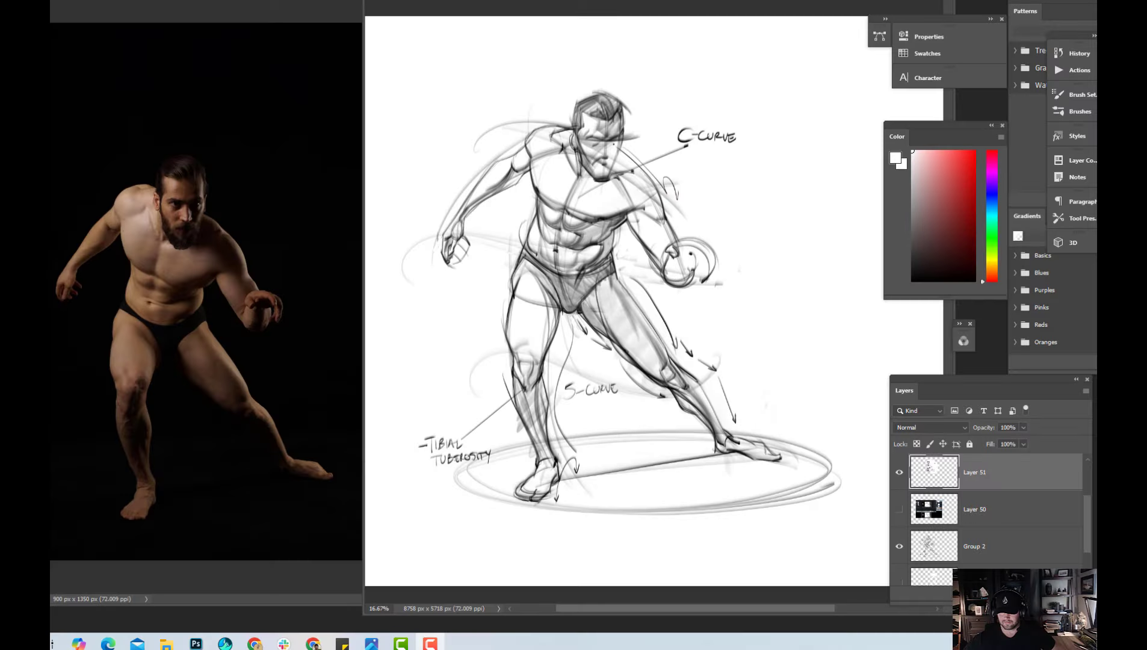
left_click(760, 235)
key("ctrl+minus")
key("ctrl+plus")
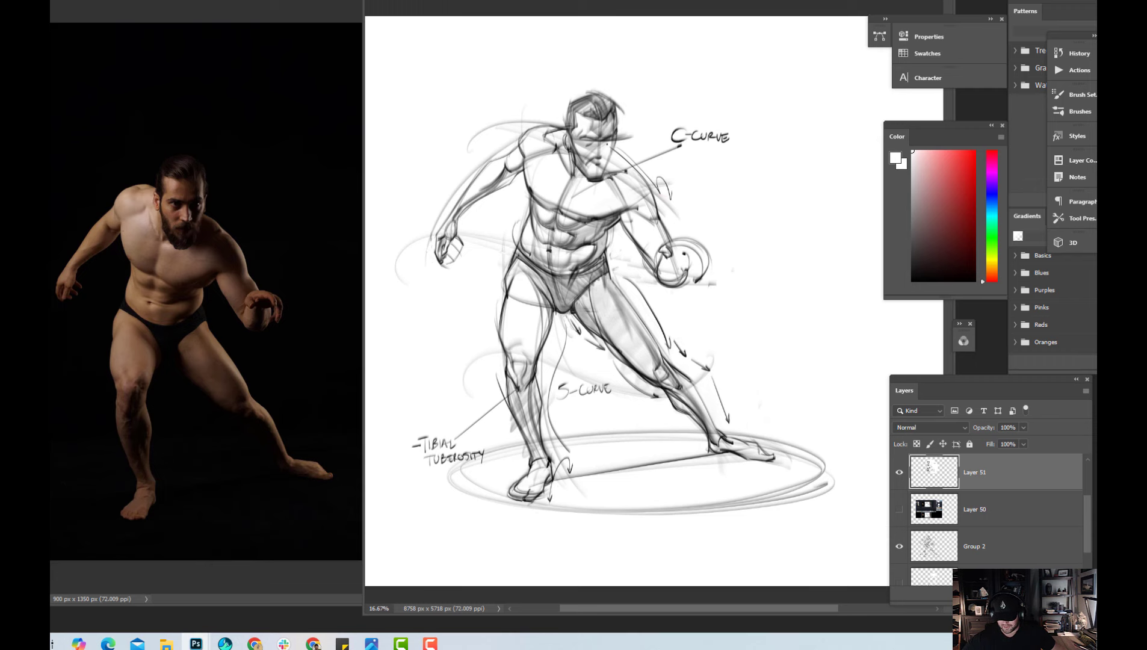
left_click_drag(614, 341, 645, 350)
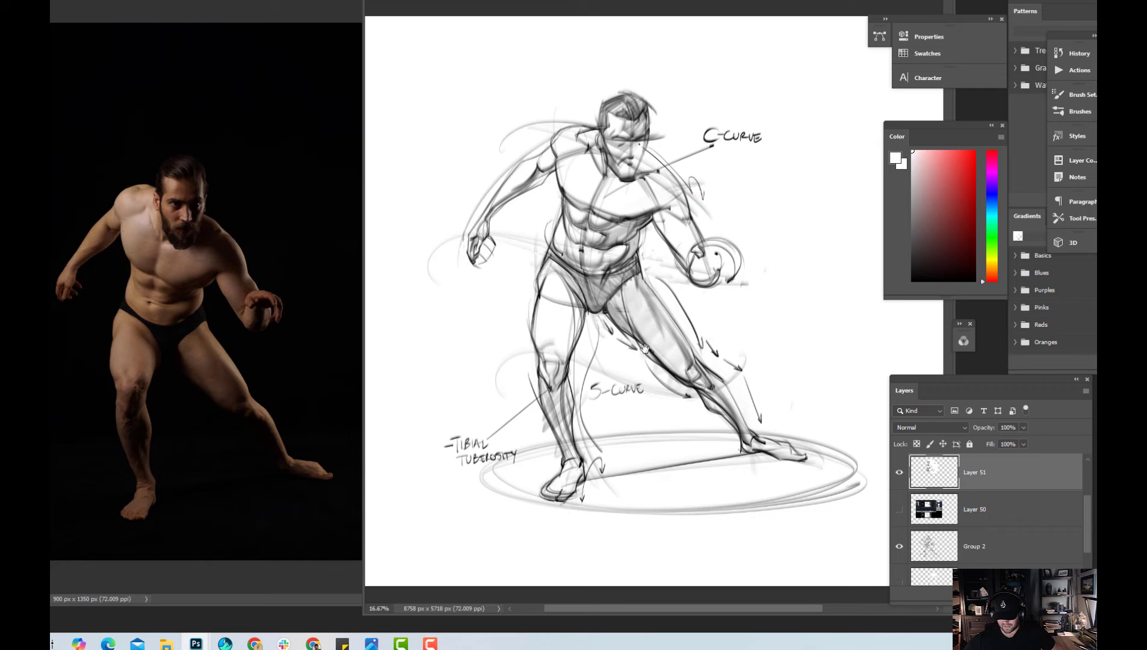